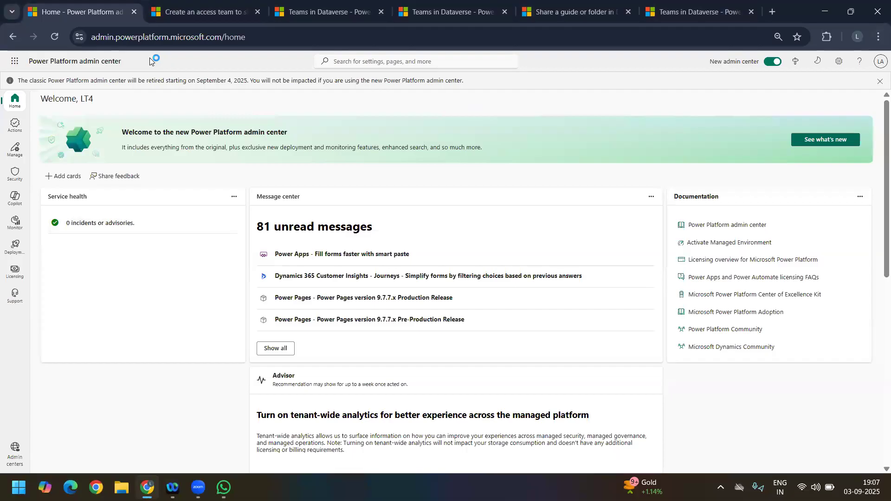
- Glance at the access team article, return to the admin center home page and show the signed-in account's details
left_click(206, 13)
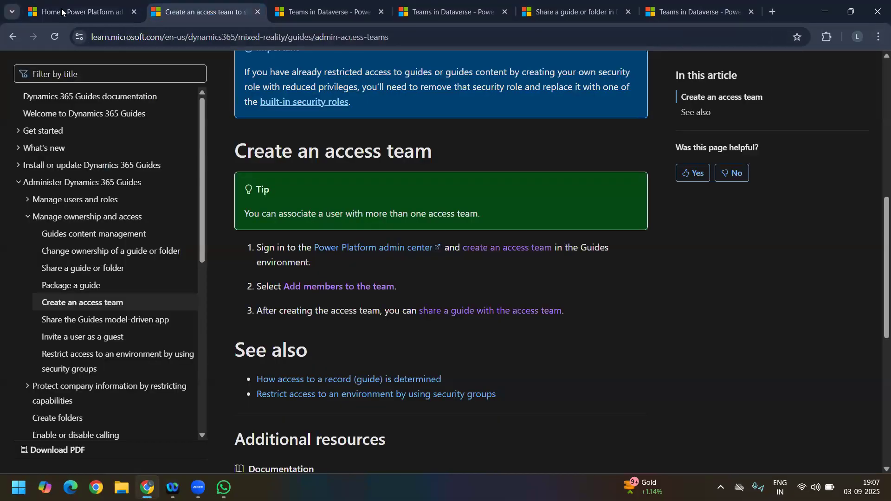
left_click(81, 12)
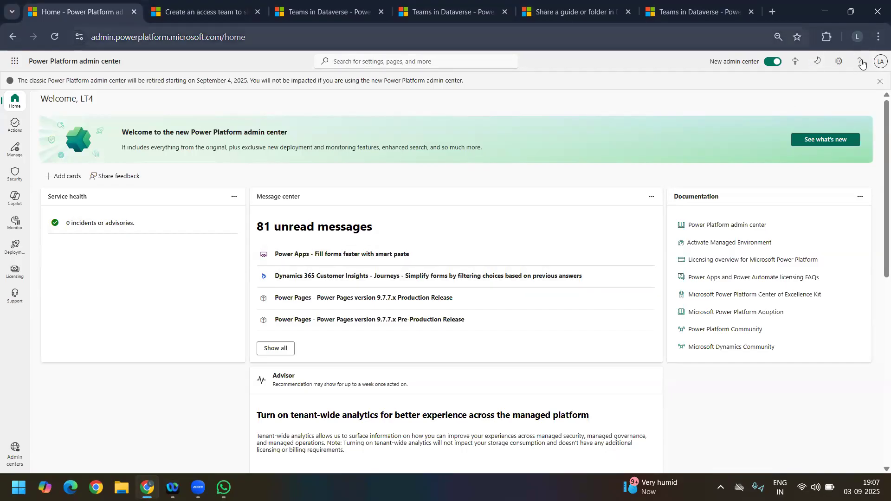
left_click(879, 63)
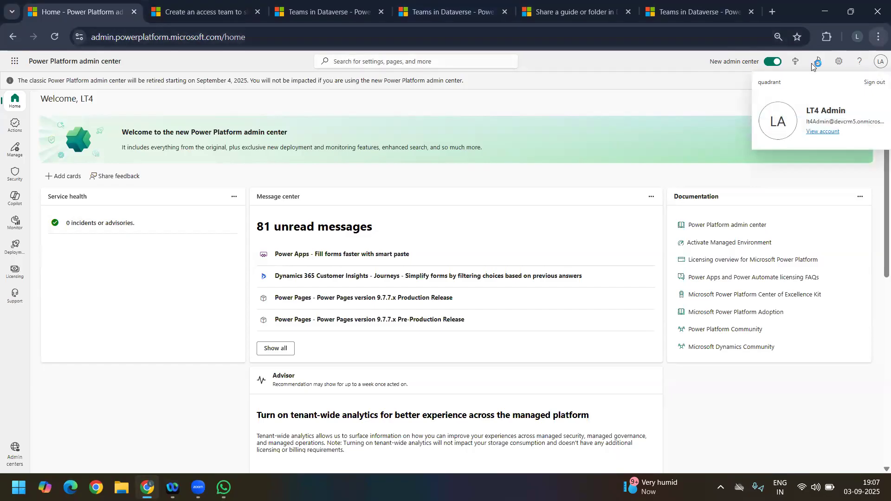
- Load the Power Platform admin center in a new incognito window to view its sign-in page, and close that window
left_click(879, 37)
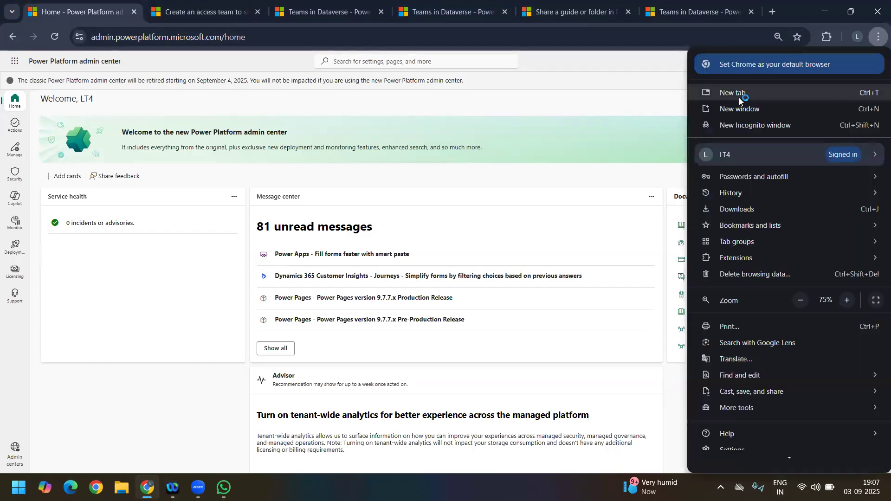
left_click(726, 132)
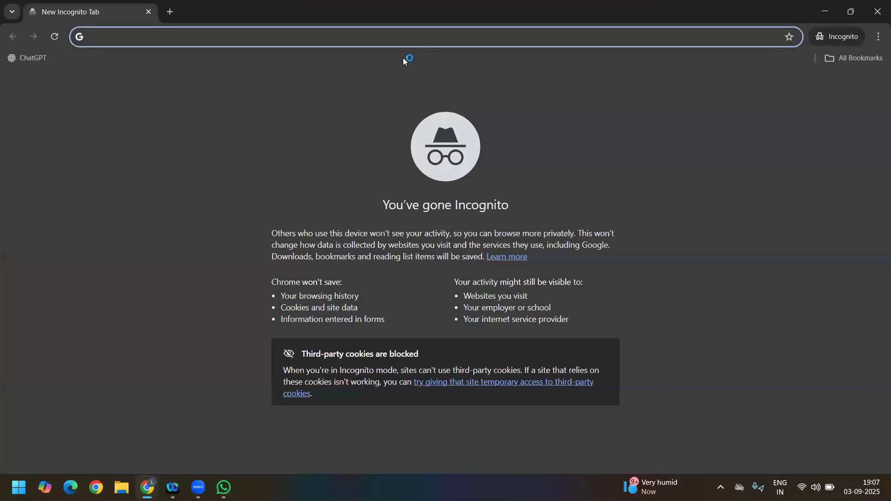
type("ad")
left_click(403, 60)
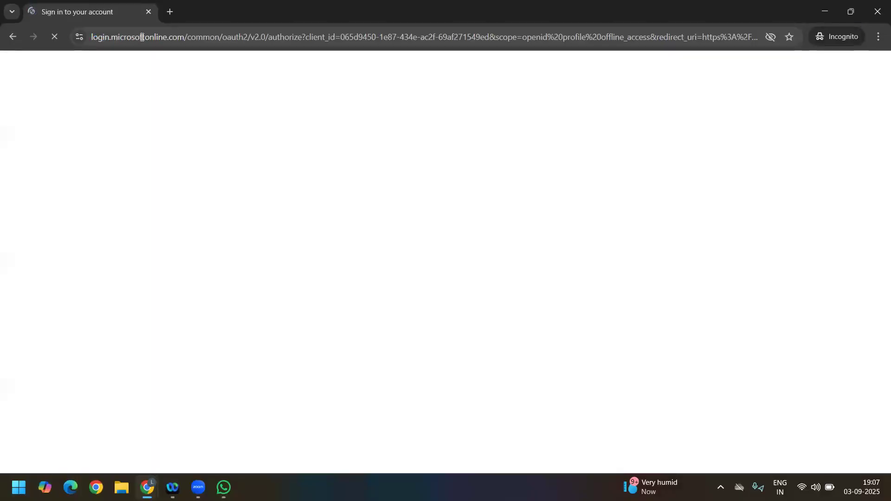
left_click(142, 37)
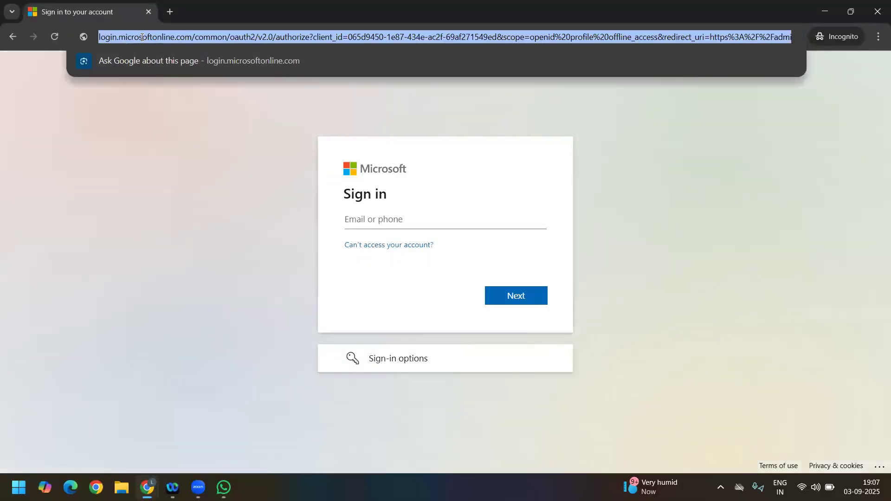
left_click(117, 169)
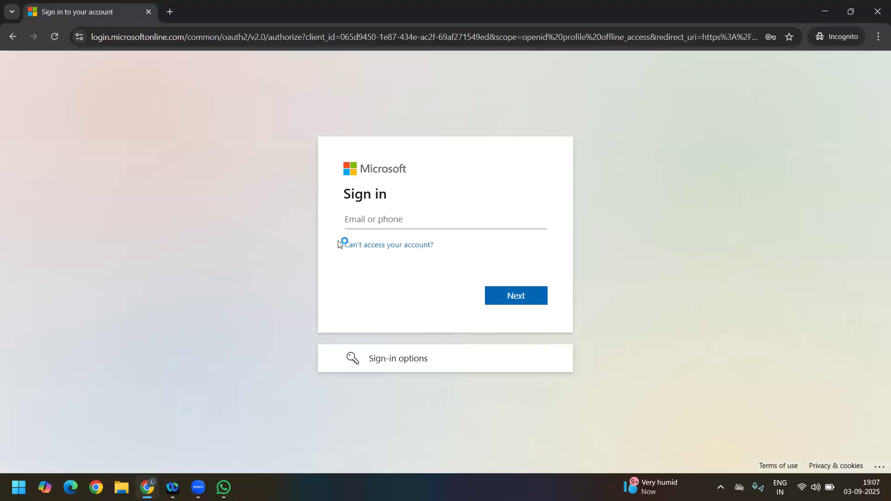
left_click(149, 12)
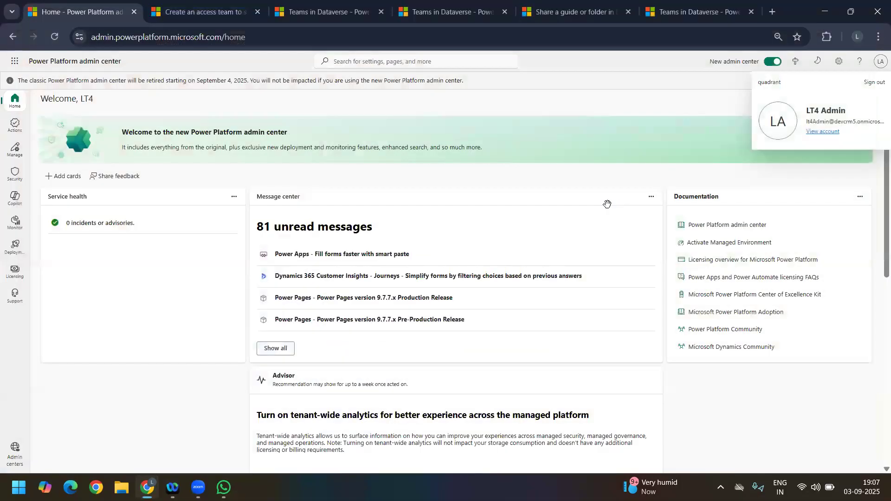
- Highlight the signed-in account's e-mail and open the LUIT Dev environment from the managed environments list
triple_click(825, 121)
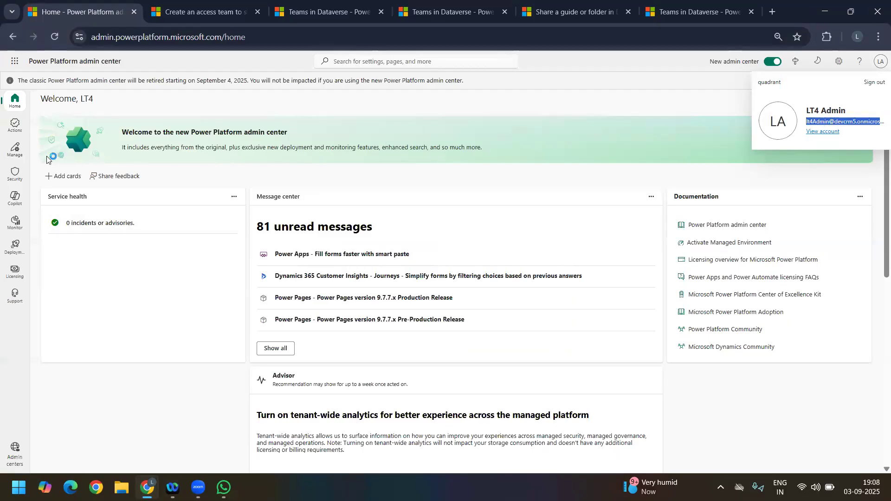
left_click(13, 158)
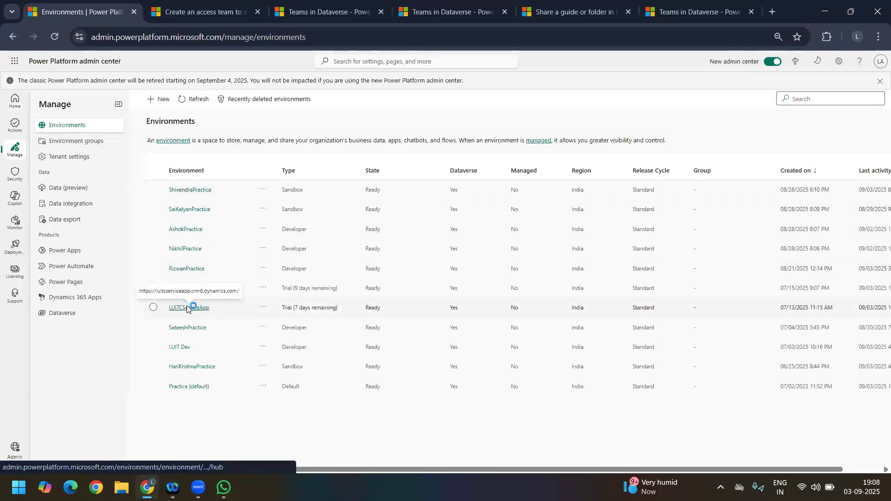
left_click(188, 347)
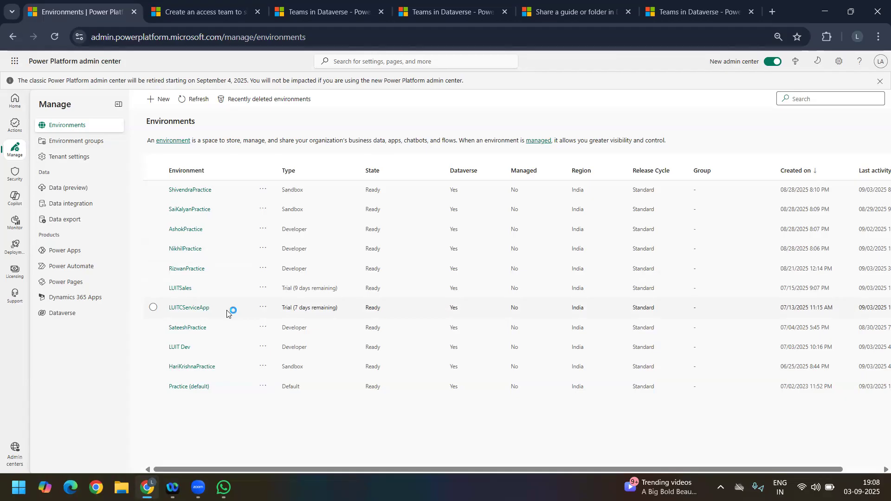
left_click(181, 347)
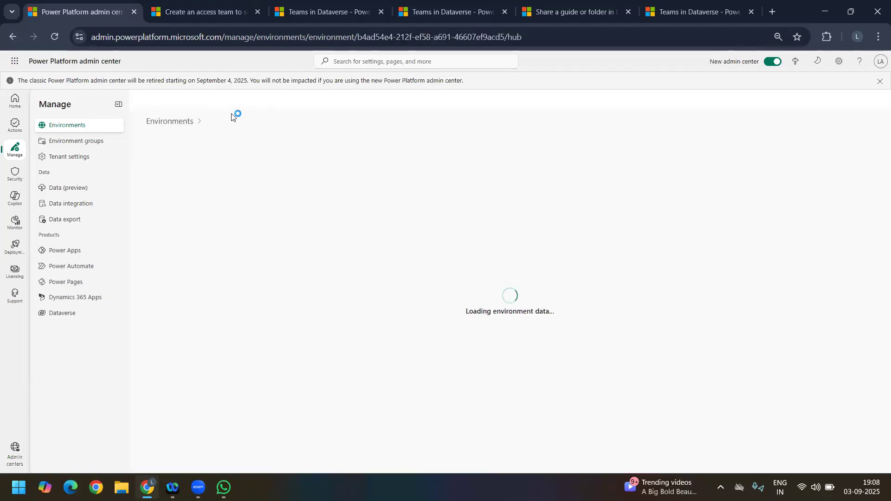
- Close all the documentation pages, keeping only the Power Platform admin center open
left_click(258, 12)
left_click(258, 12)
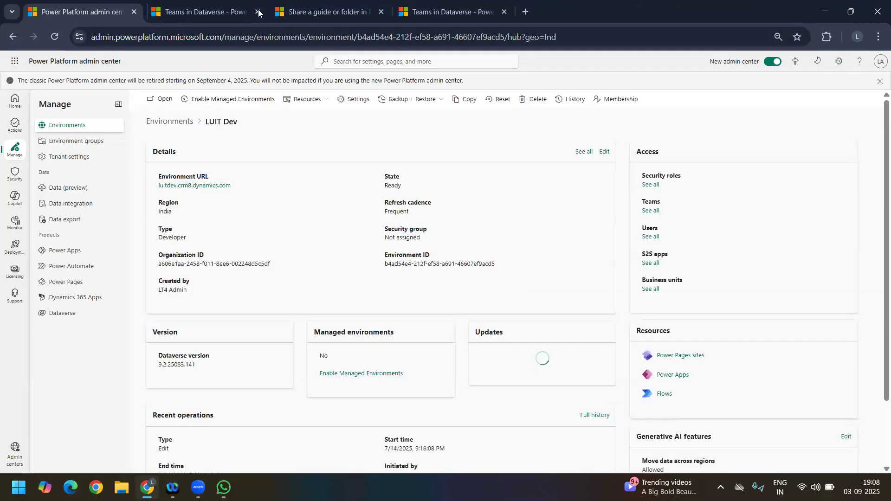
left_click(258, 12)
left_click(258, 12)
left_click(257, 12)
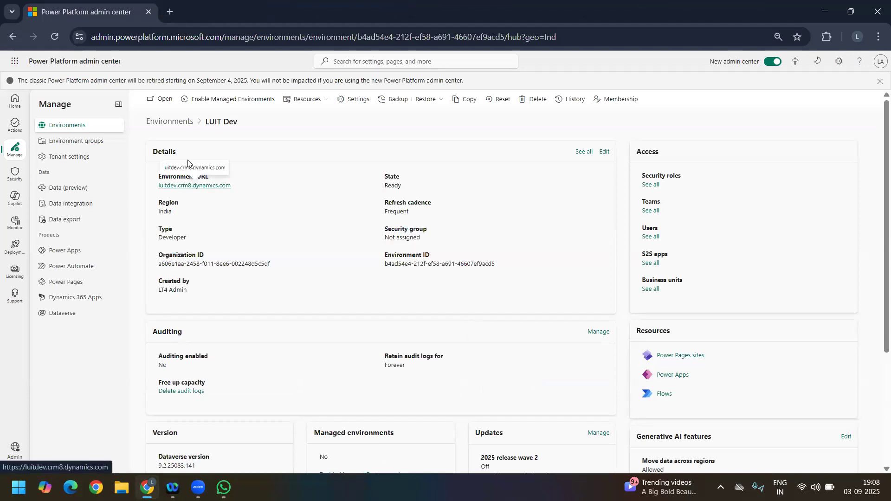
- Open LUIT Dev's environment URL, highlight its domain, and launch the Student Feedback Survey app from the published apps
left_click(215, 187)
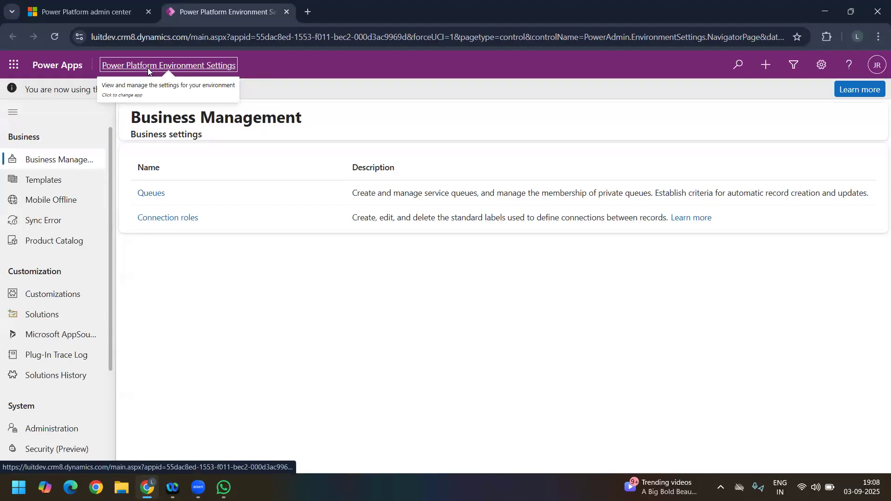
left_click(148, 70)
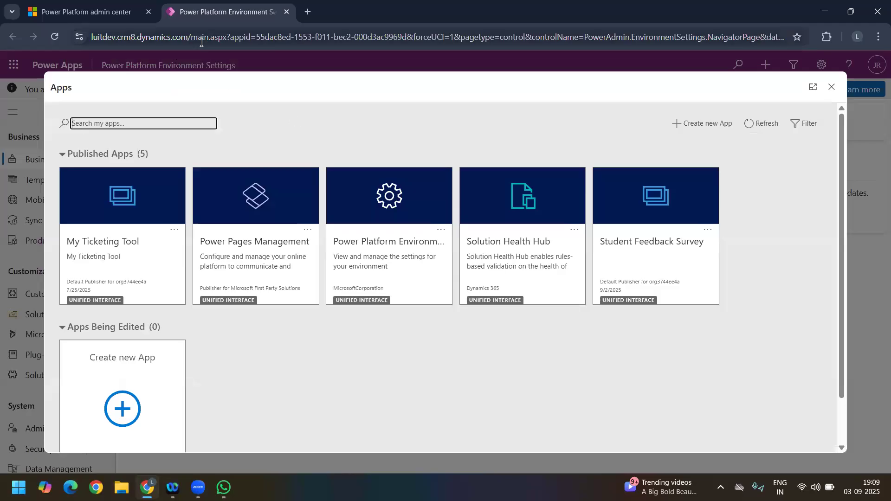
left_click_drag(190, 35, 86, 30)
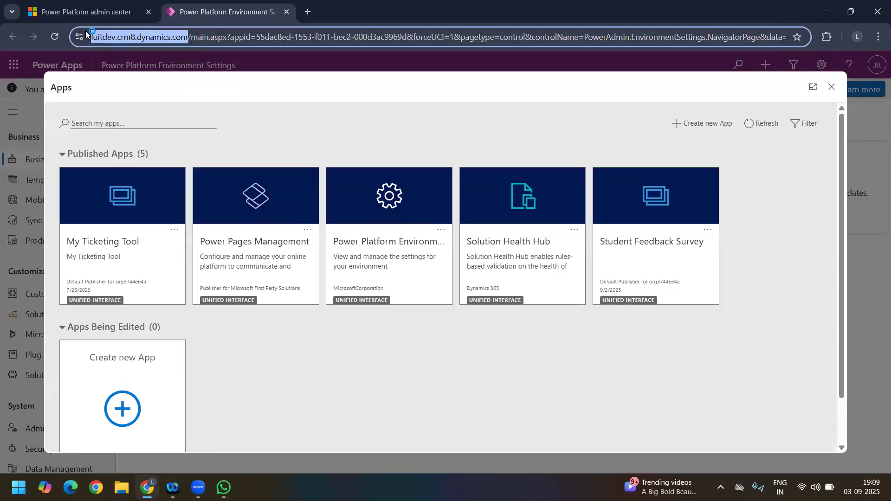
left_click(344, 364)
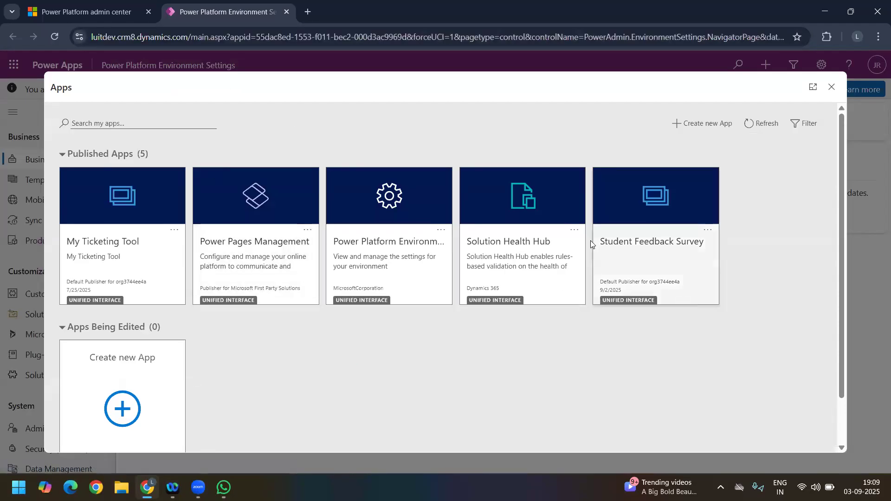
left_click(644, 245)
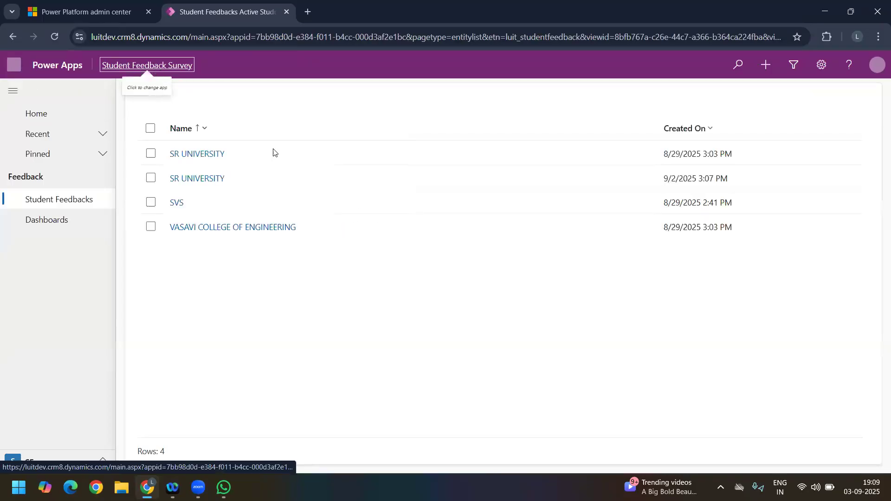
- Show the environment's published apps again, highlight the base address luitdev.crm8.dynamics.com, and close the apps list
left_click(157, 70)
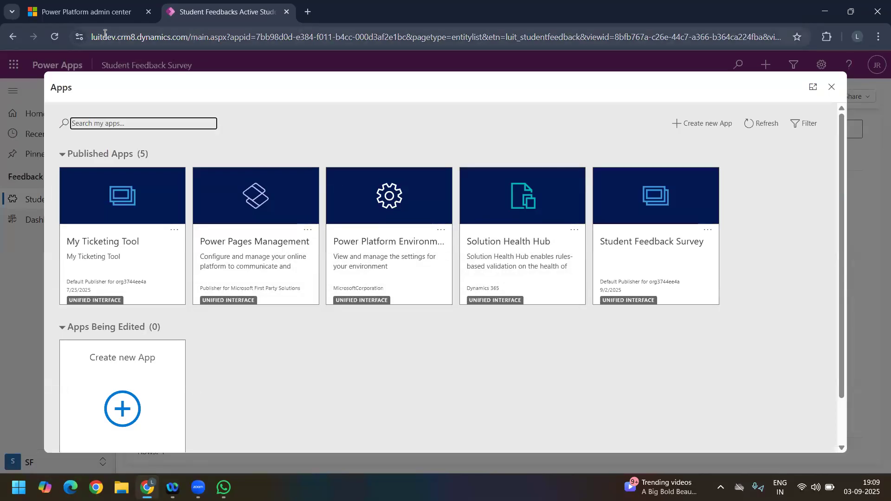
left_click_drag(105, 34, 218, 37)
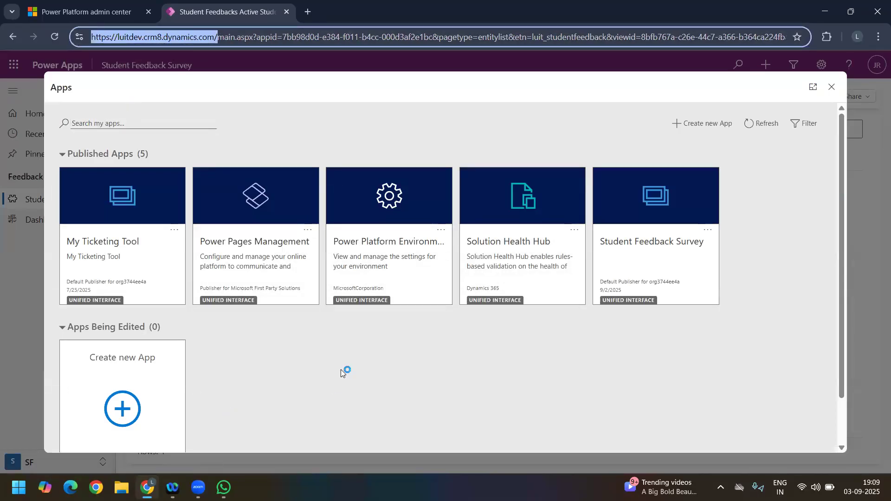
left_click(342, 372)
left_click(833, 87)
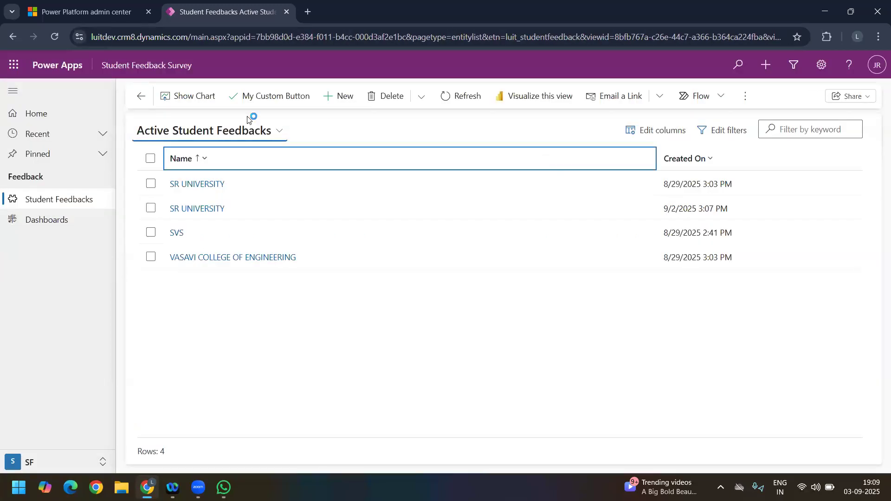
- Switch to the Power Platform Environment Settings app and highlight its page address
left_click(145, 68)
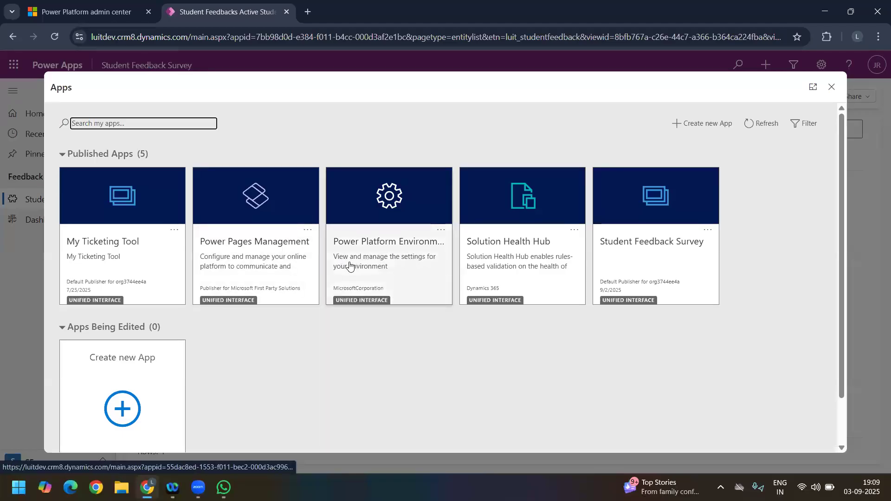
left_click(385, 249)
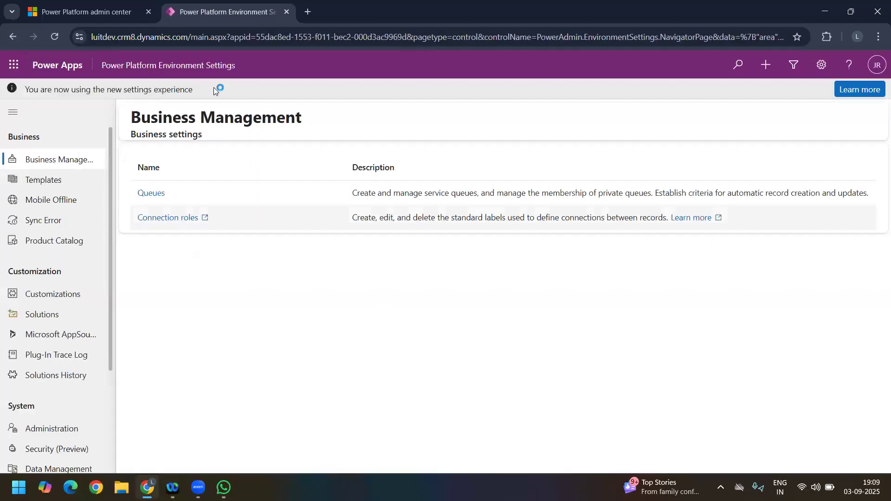
left_click(190, 38)
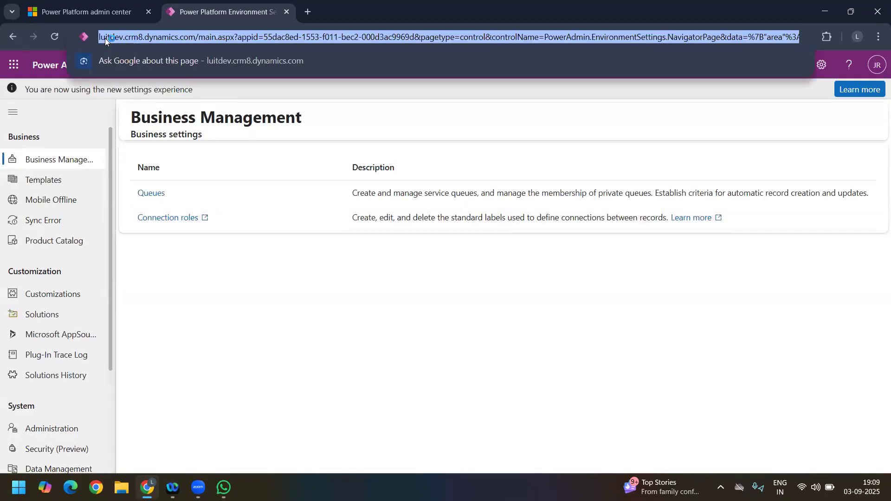
left_click(213, 293)
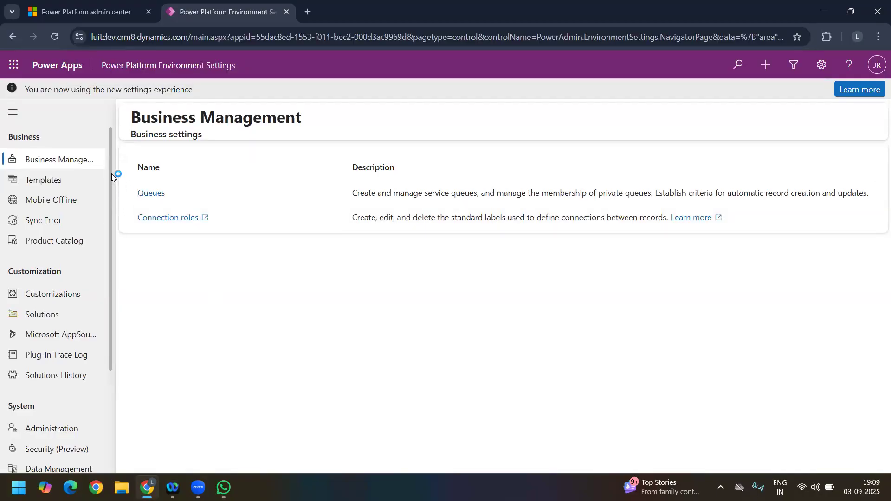
- Browse the environment settings categories and open Security (Preview) under System
scroll(110, 237, "down", 2)
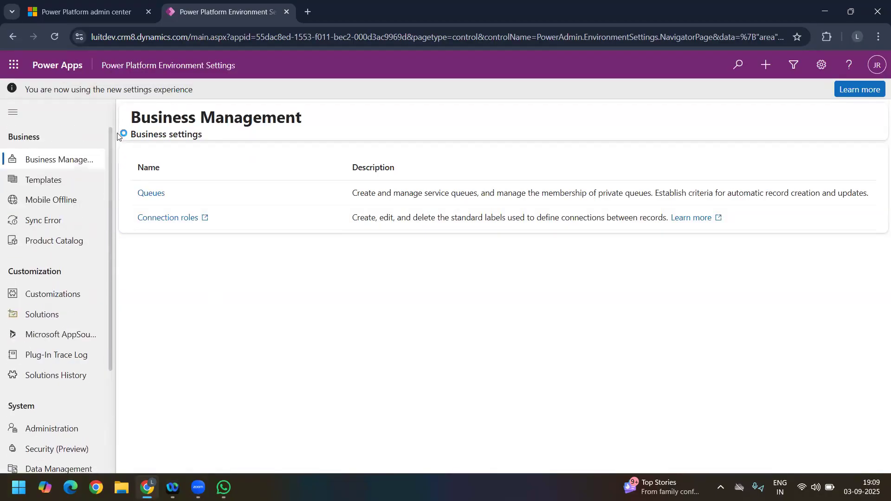
scroll(106, 219, "down", 3)
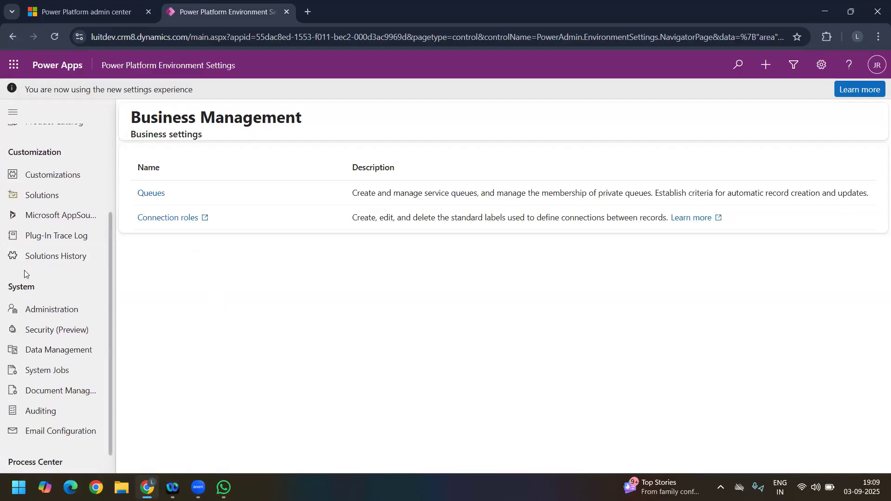
left_click_drag(108, 237, 103, 90)
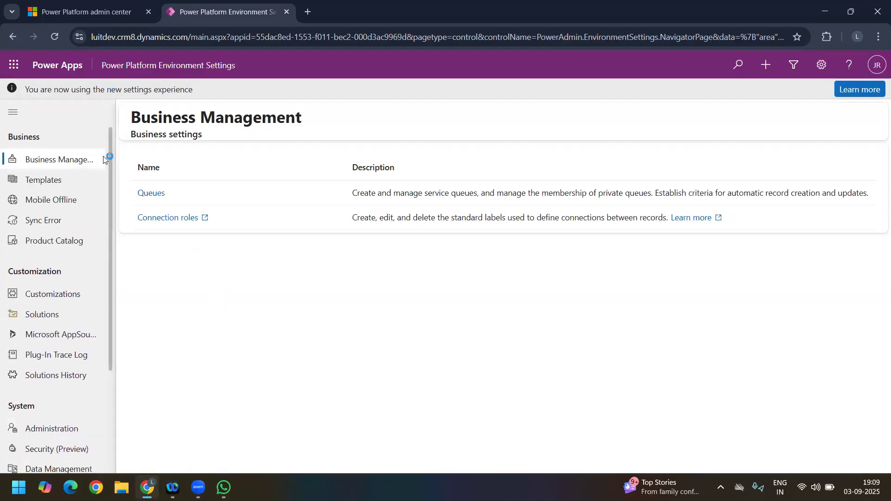
scroll(105, 209, "down", 3)
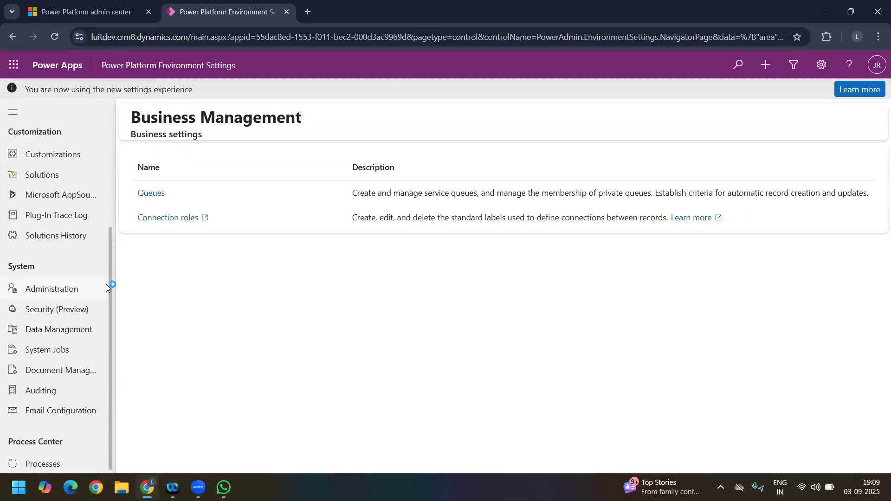
left_click(32, 310)
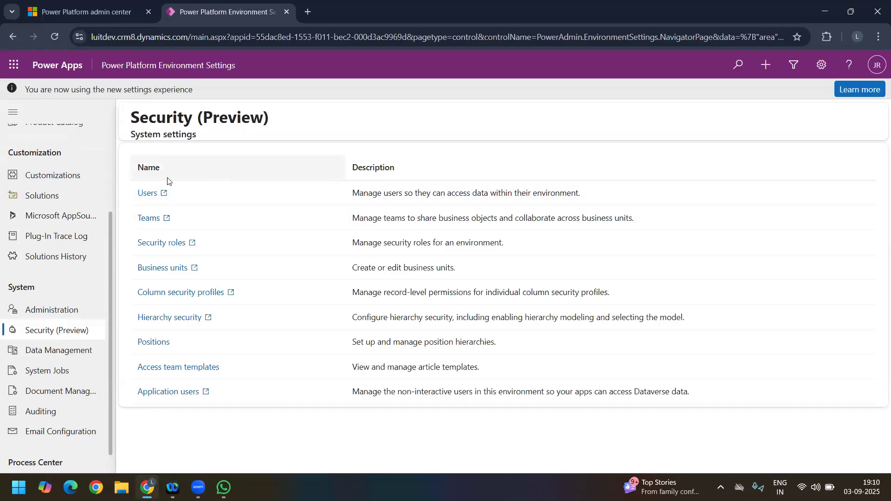
- Open the environment's Users list, highlighting the admin center domain in the address and the username in the tenth row
left_click(143, 197)
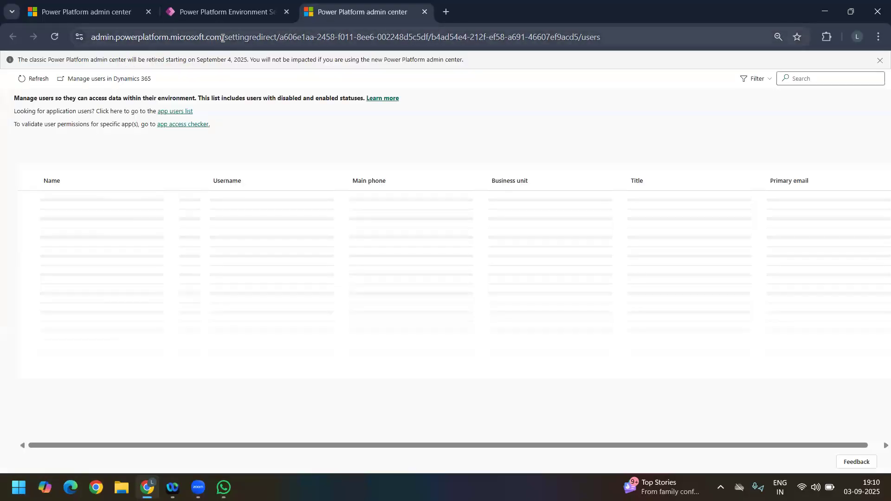
left_click_drag(222, 37, 158, 37)
left_click_drag(80, 38, 80, 39)
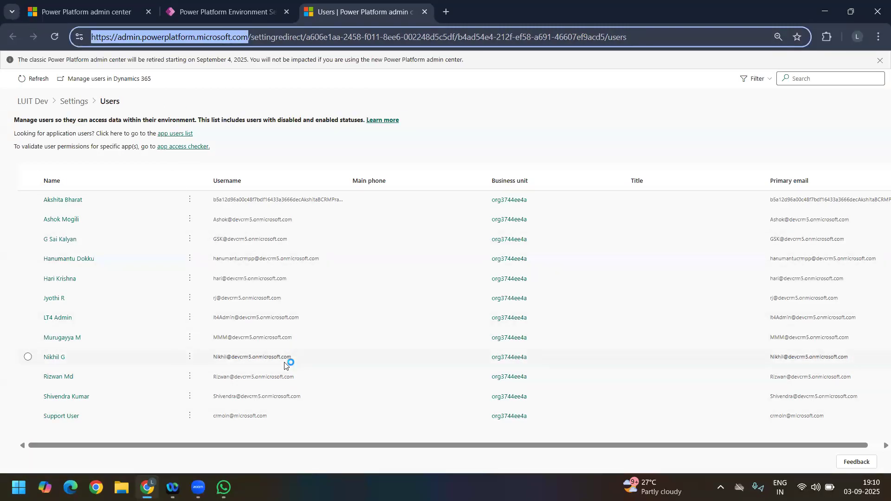
triple_click(262, 379)
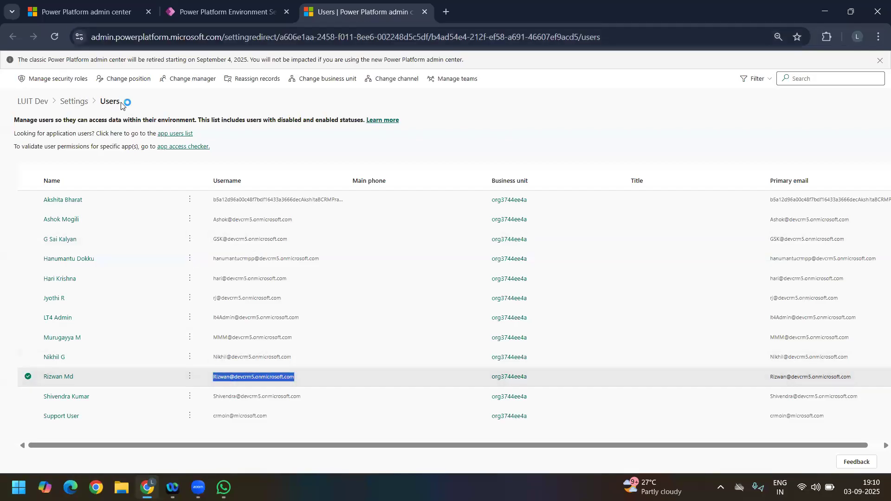
- Highlight the Users heading, select the third-row user, and compare the Users list with the environment's Security (Preview) page
left_click_drag(123, 105, 102, 106)
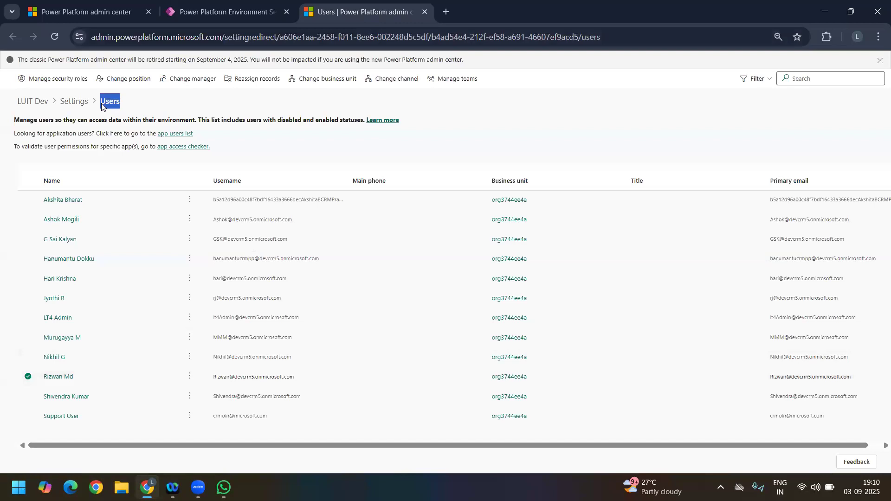
left_click(120, 106)
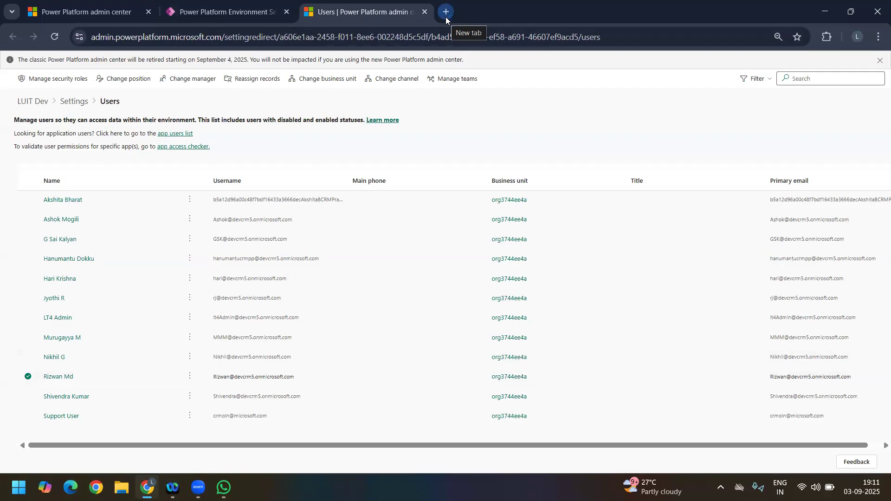
left_click(232, 12)
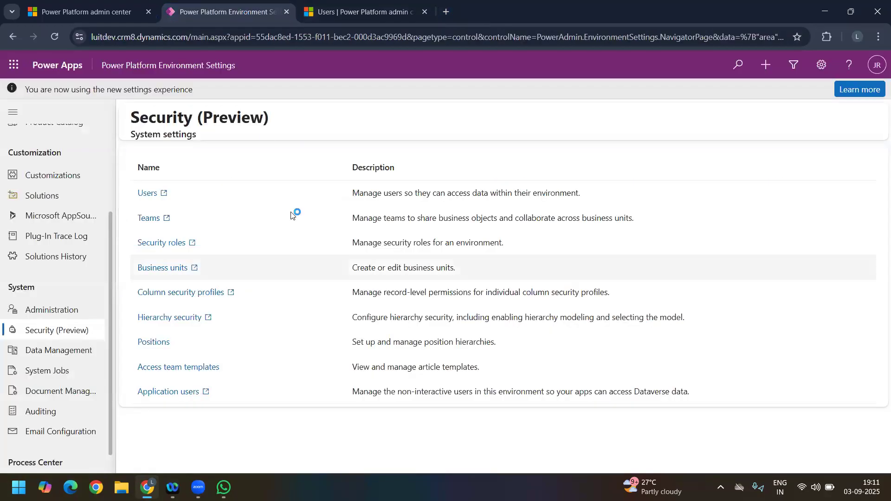
left_click(338, 11)
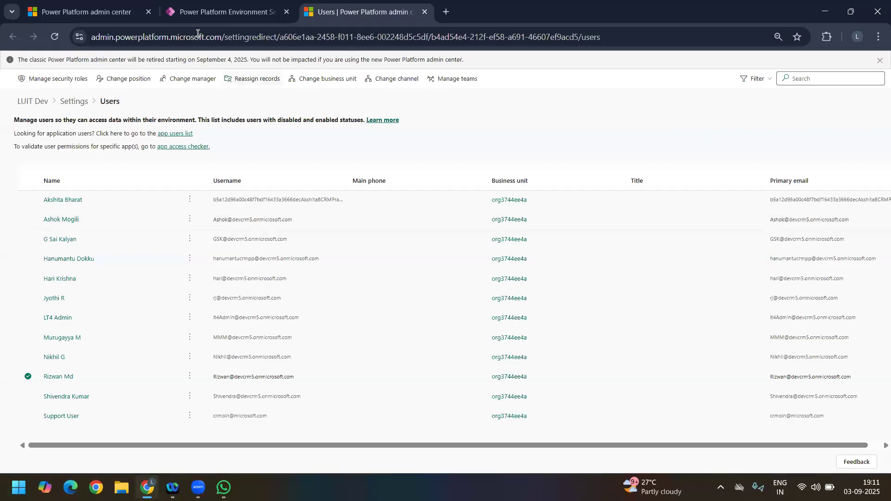
left_click(28, 240)
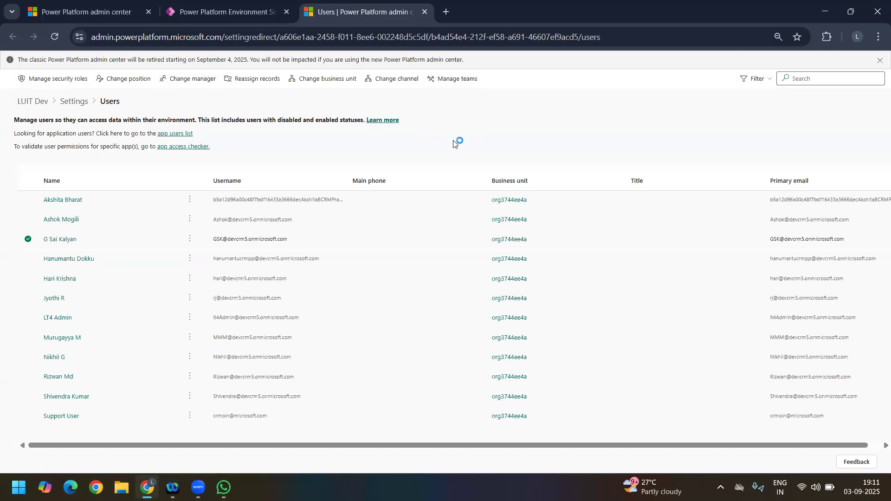
left_click_drag(125, 102, 87, 103)
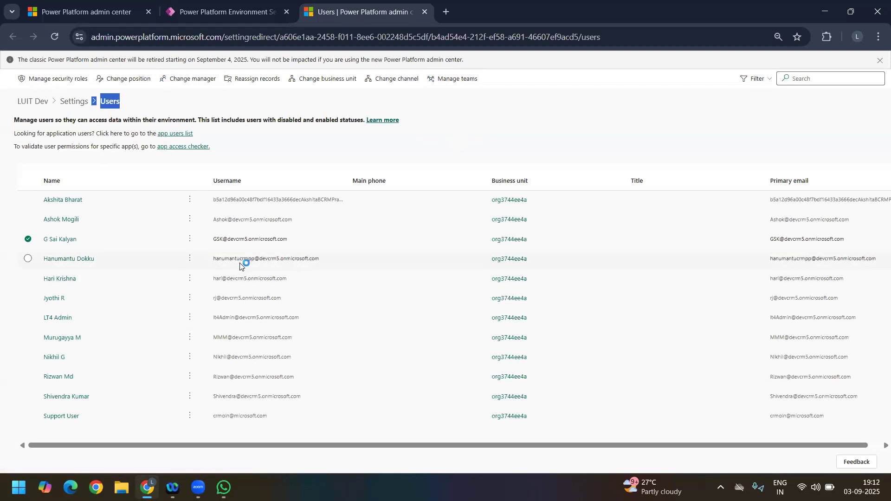
left_click(207, 12)
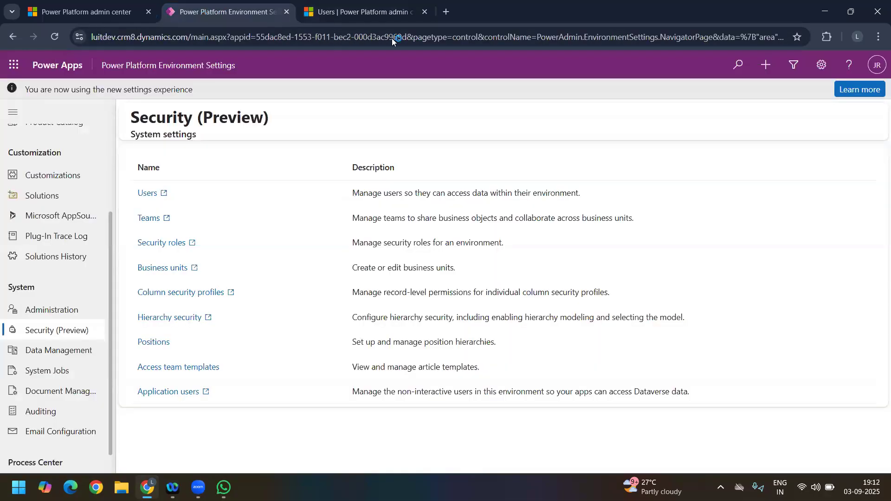
left_click(335, 13)
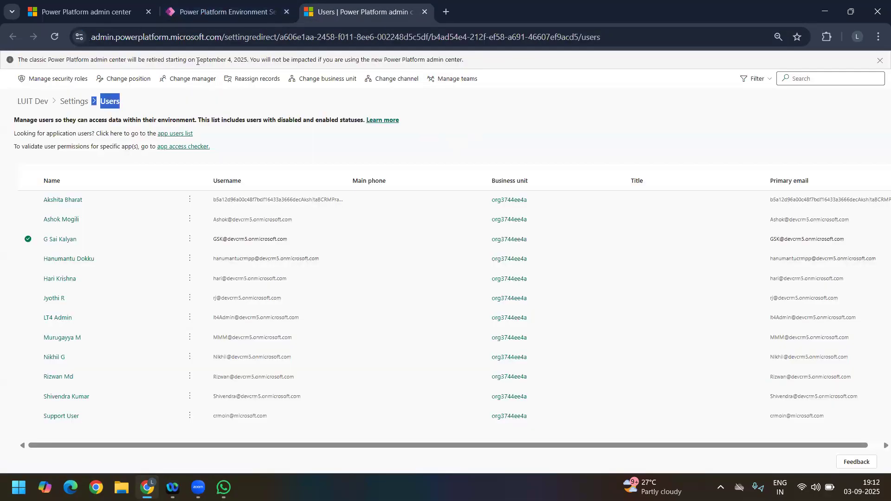
- From Power Platform Environment Settings, show the roles that can access the My Ticketing Tool app, and close the apps list
left_click(188, 13)
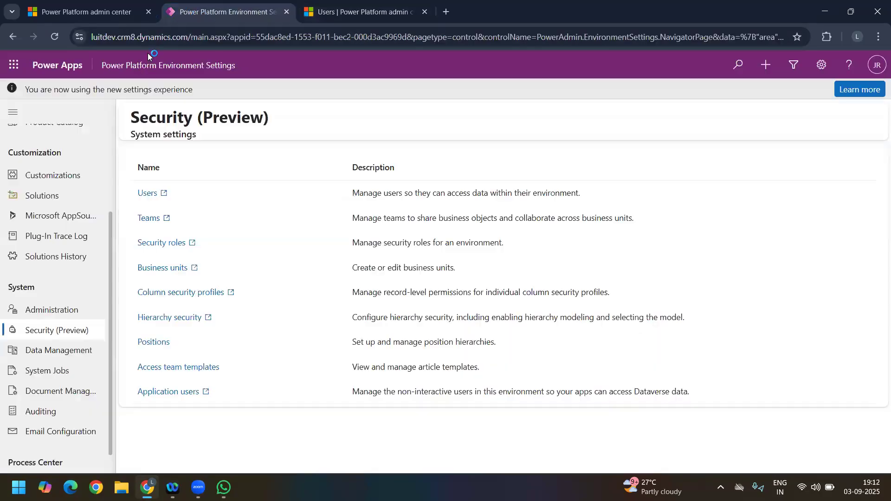
left_click(127, 70)
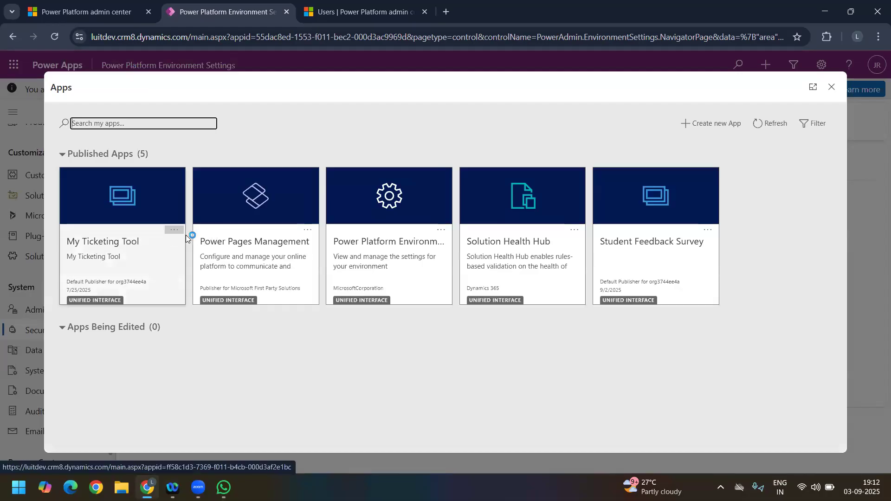
left_click(174, 230)
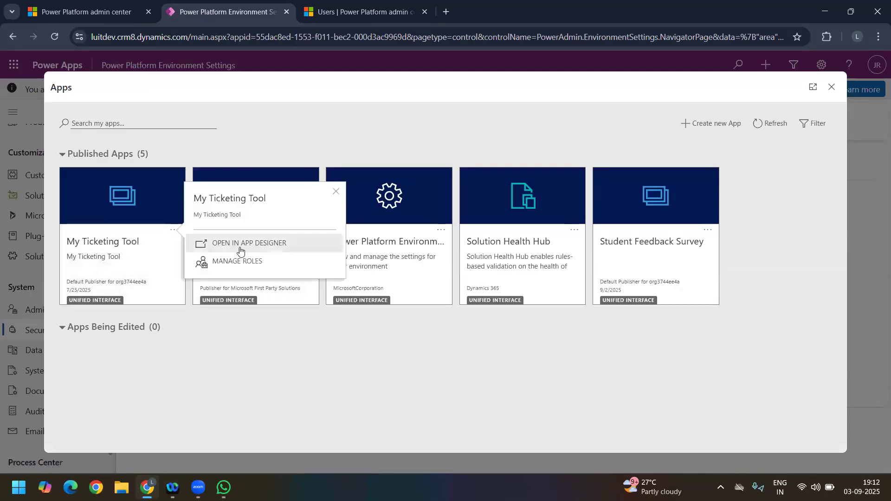
left_click(237, 264)
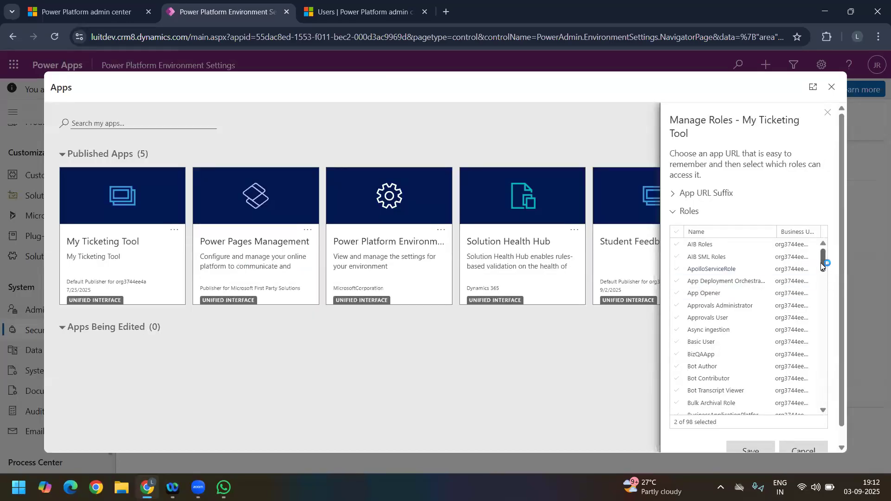
scroll(806, 411, "down", 2)
mouse_move(807, 408)
left_mouse_down()
mouse_move(813, 340)
mouse_move(796, 320)
mouse_move(803, 416)
left_mouse_up()
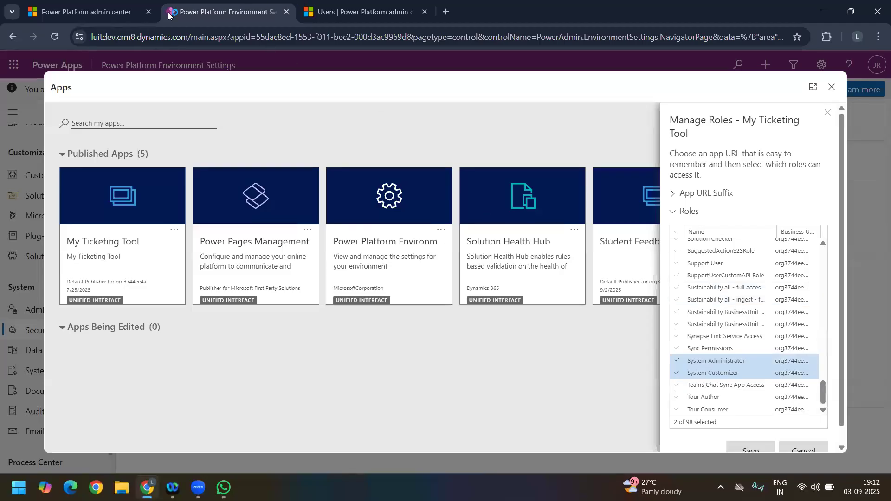
left_click(342, 15)
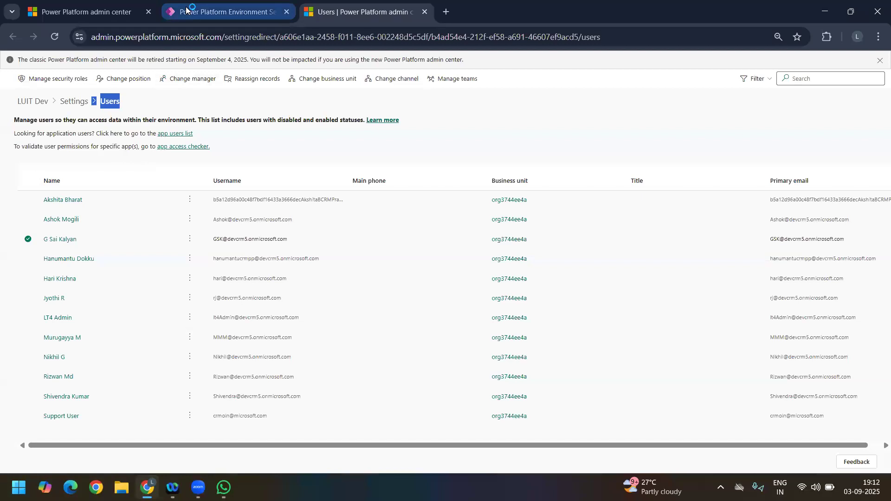
left_click(223, 12)
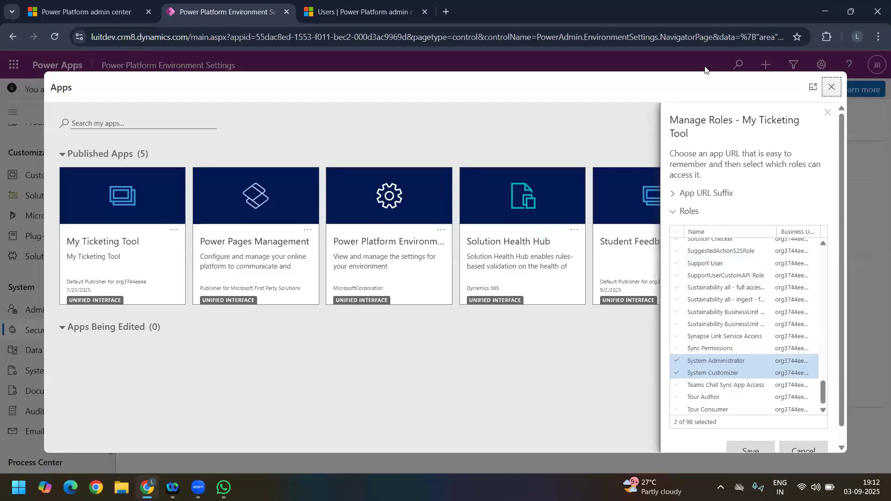
left_click(831, 87)
- Compare the Users list with the Security (Preview) page once more and clear the highlight on the Users heading
left_click(348, 15)
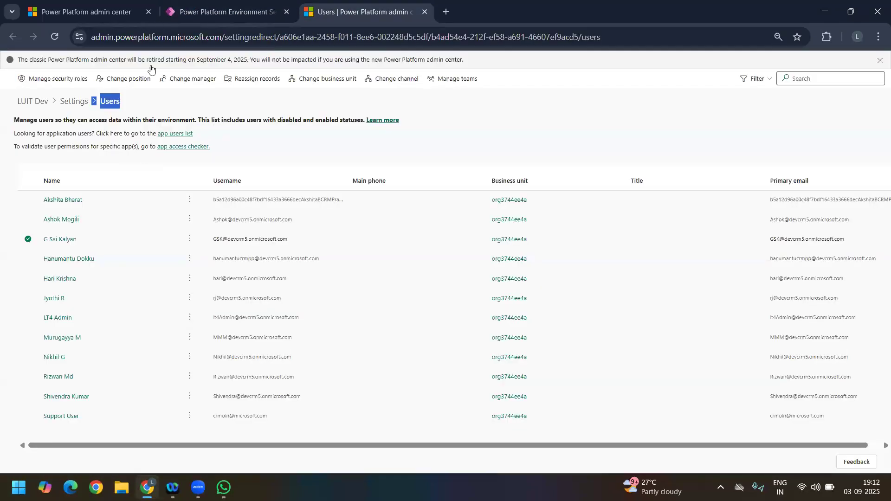
left_click(195, 10)
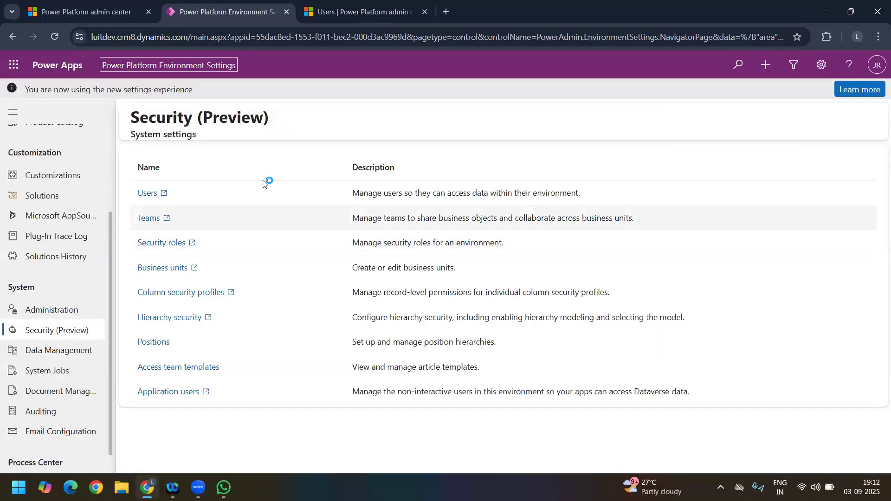
left_click(344, 17)
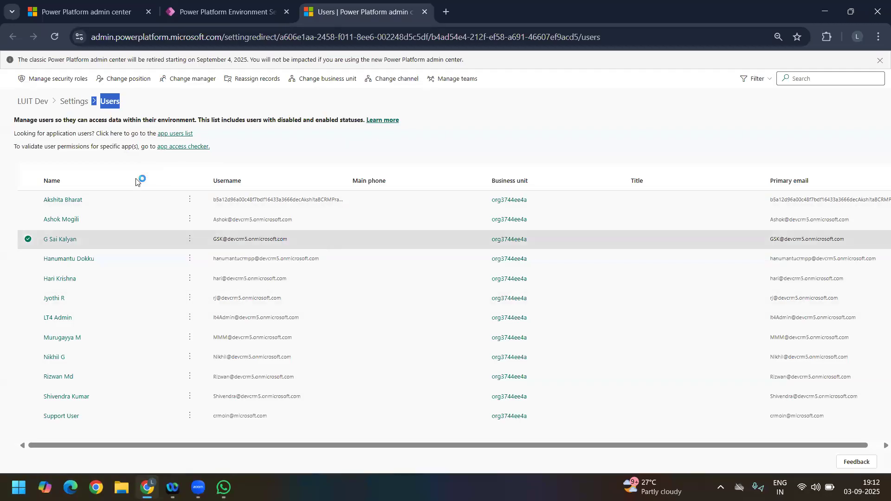
mouse_move(127, 107)
left_mouse_down()
mouse_move(118, 106)
mouse_move(136, 105)
left_mouse_up()
left_click(137, 110)
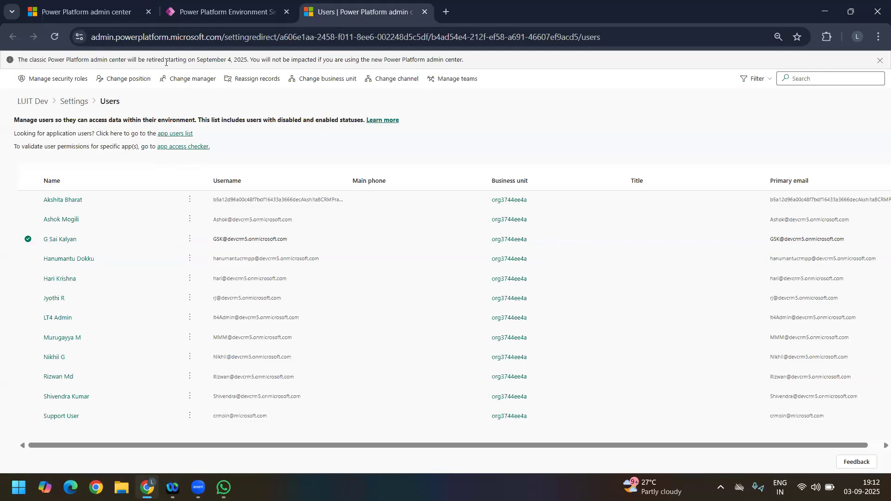
left_click(191, 14)
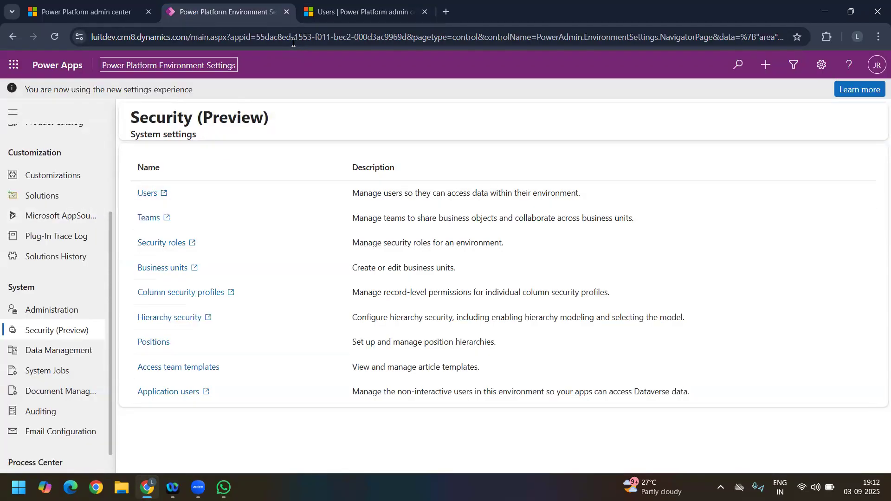
- Open the Microsoft 365 admin center from the Power Platform admin center and dismiss the pending license request notice
left_click(90, 5)
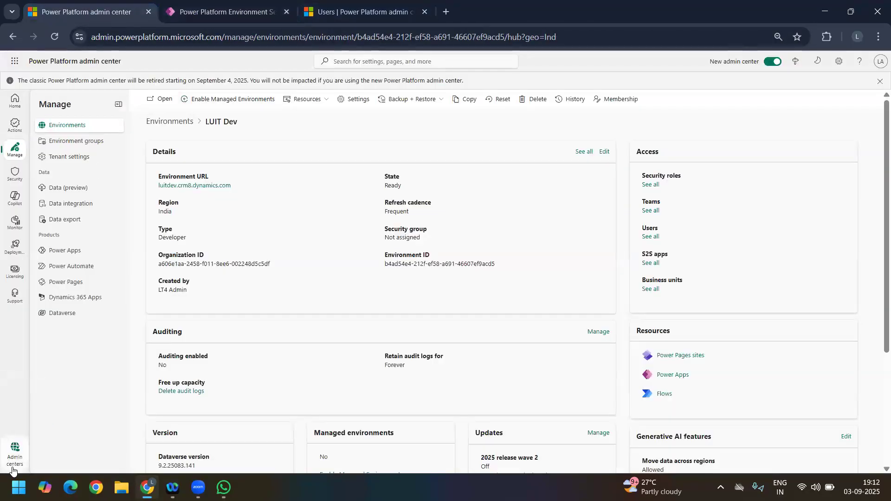
left_click(13, 470)
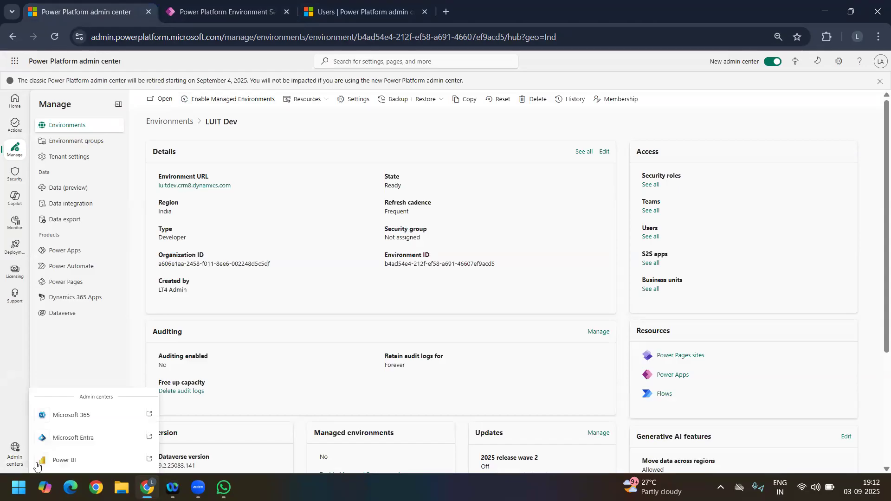
left_click(104, 420)
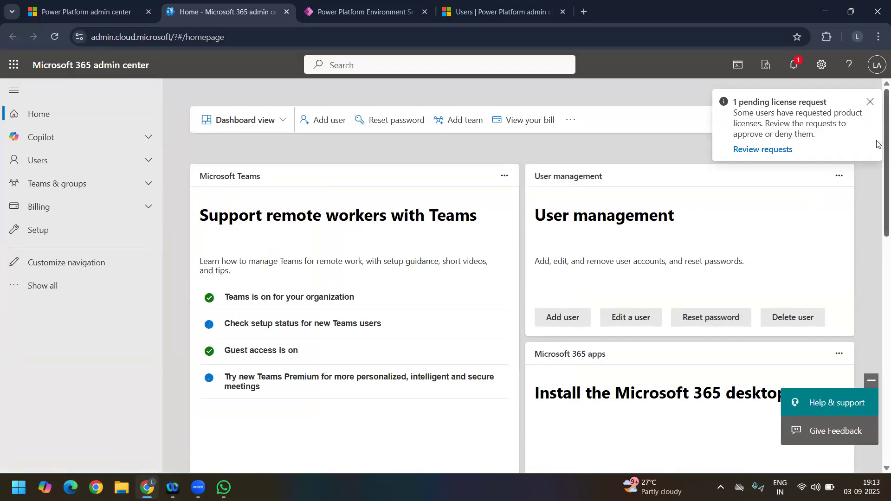
left_click(869, 103)
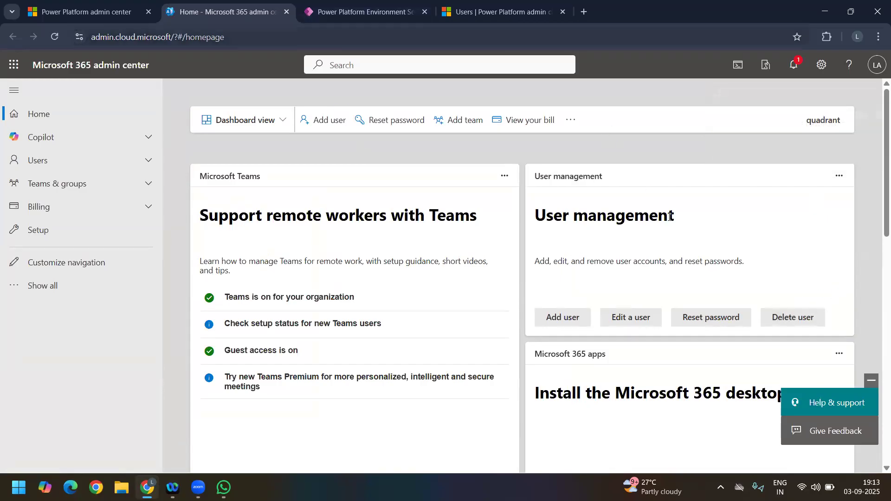
- Open Delete user under User management, look through the tenant's accounts, and highlight the Microsoft 365 admin center title
left_click(786, 324)
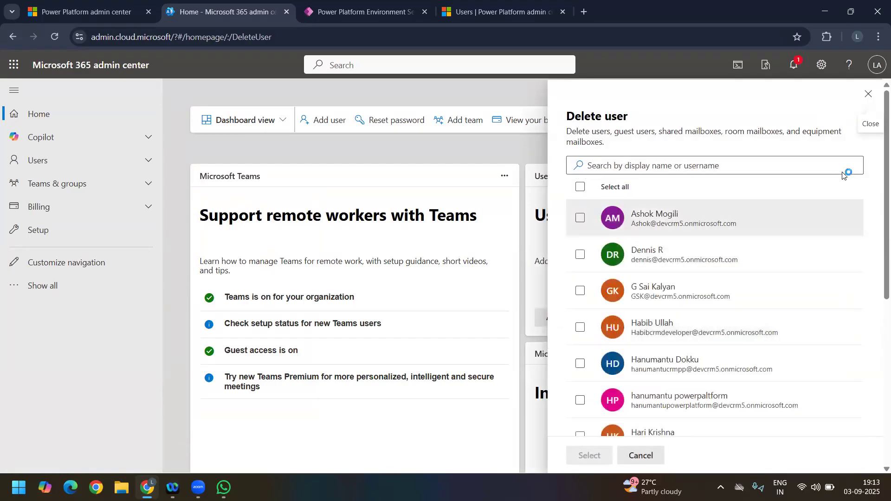
scroll(880, 207, "down", 7)
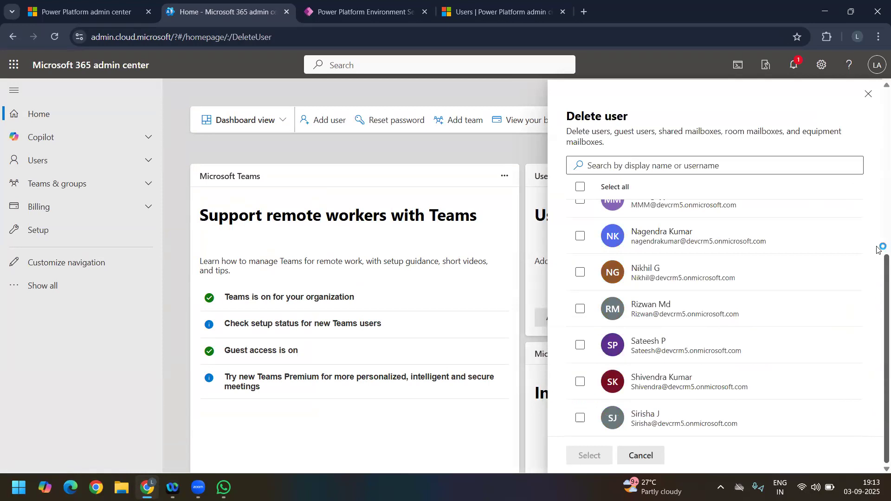
scroll(879, 246, "up", 7)
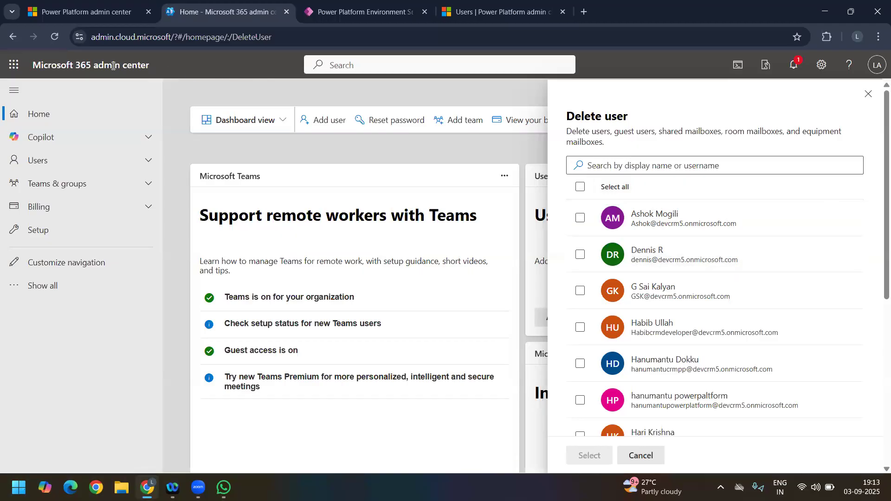
left_click_drag(151, 67, 40, 71)
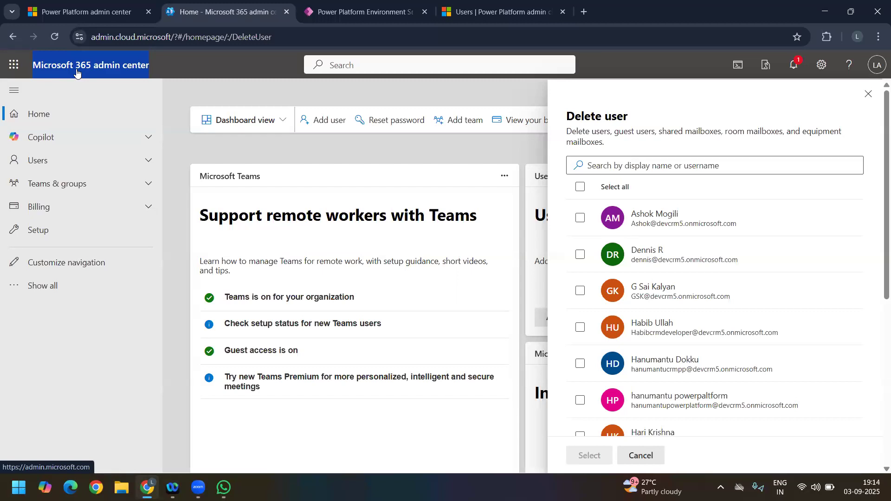
- Return to the LUIT Dev Users list, highlight the username in the second row, and clear the highlight
left_click(322, 20)
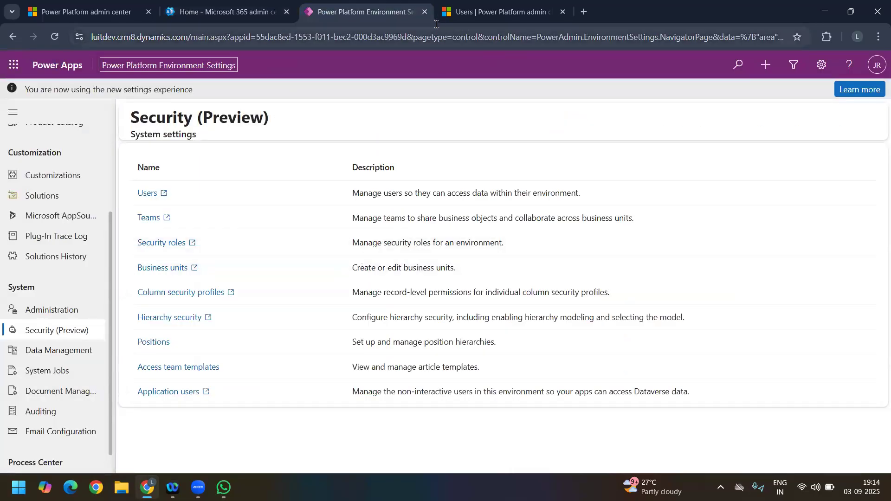
left_click(485, 15)
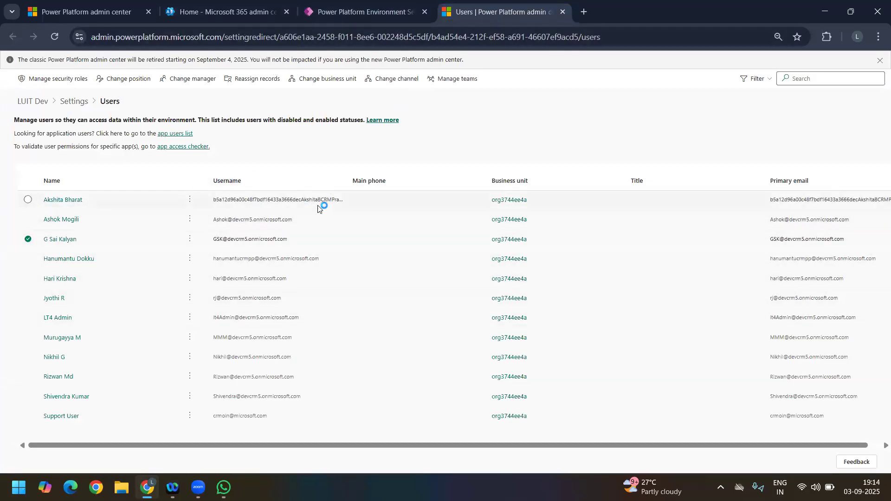
left_click_drag(214, 221, 297, 226)
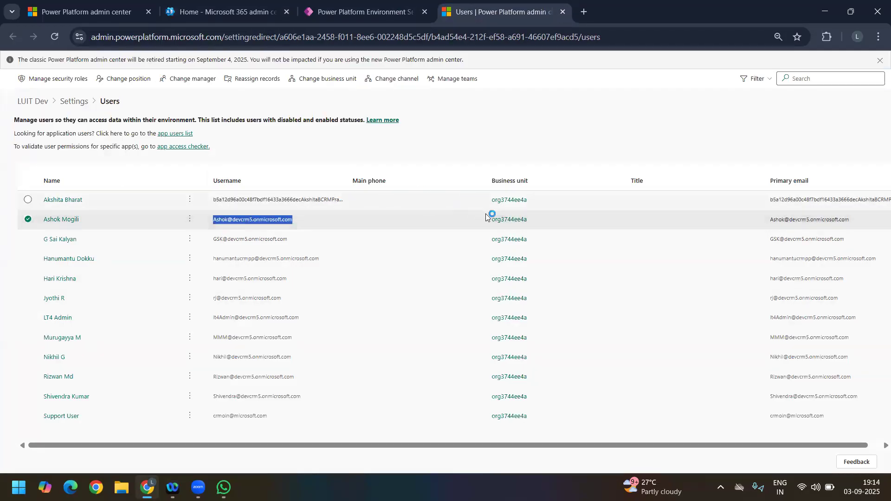
left_click(551, 219)
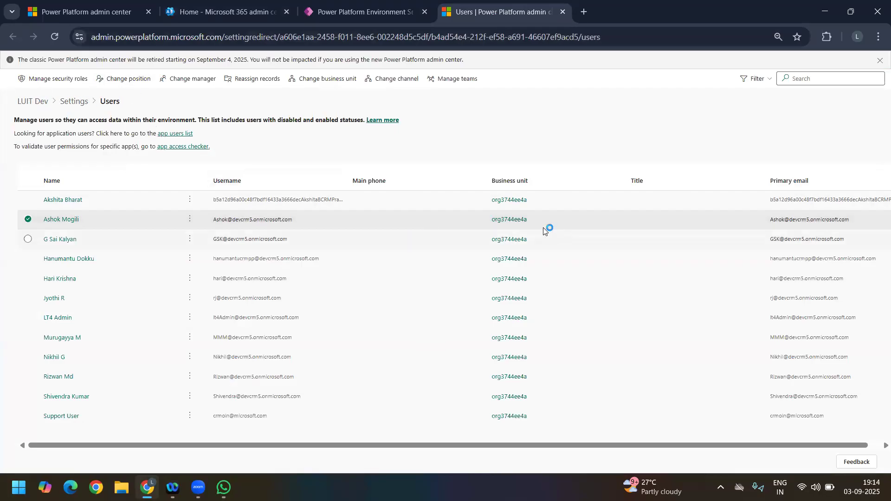
- Revisit the Microsoft 365 admin center and the Security (Preview) page, and return to the LUIT Dev page in the Power Platform admin center
left_click(224, 13)
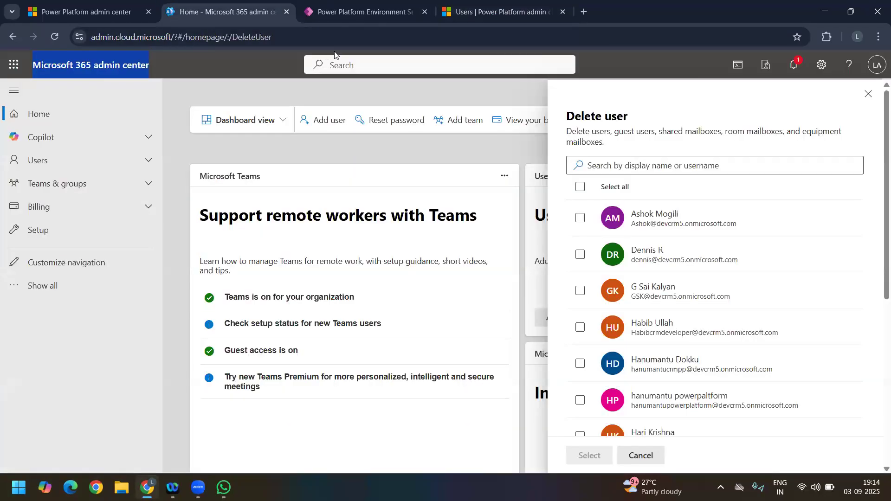
left_click(338, 13)
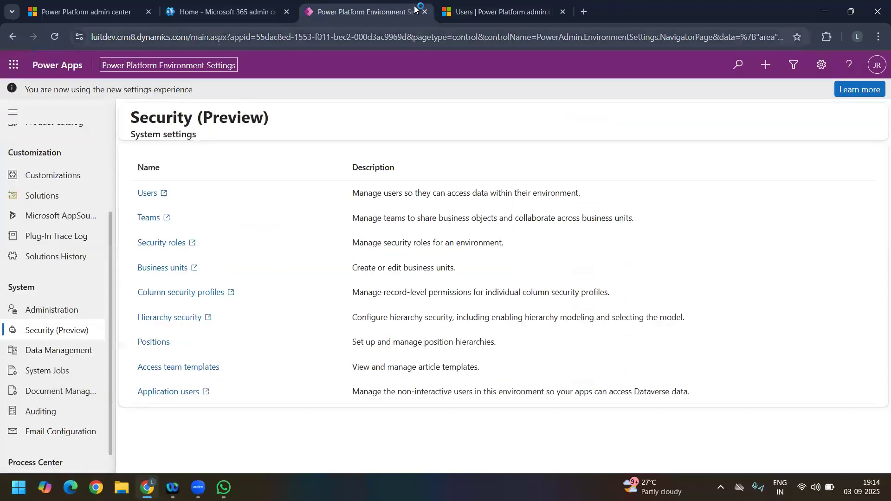
left_click(81, 12)
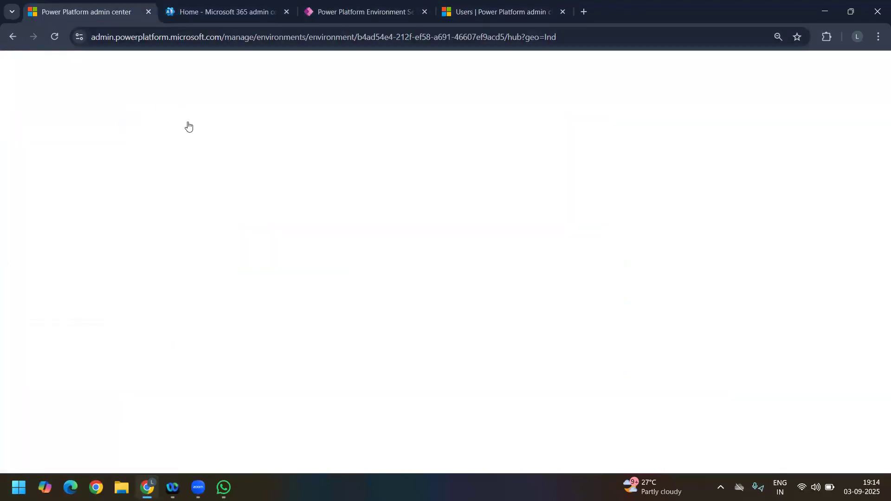
- Open the second environment in the Environments list, view its business units, and show the available actions for the only business unit
left_click(172, 122)
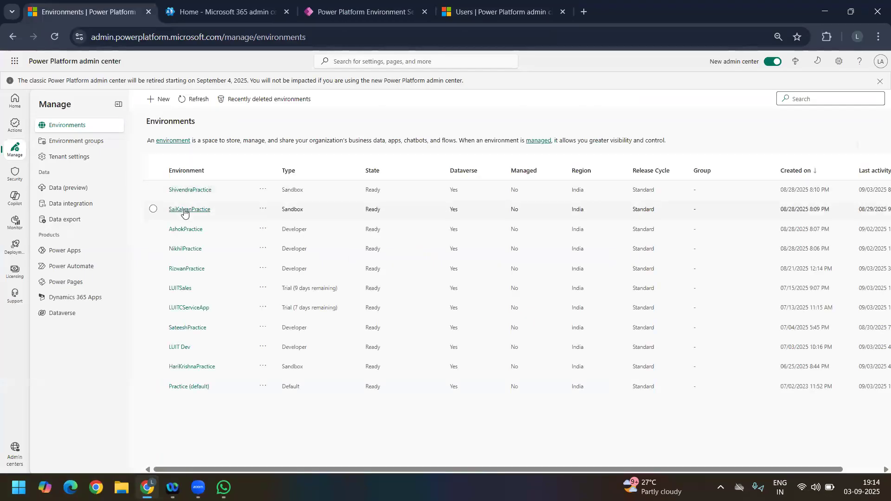
left_click(184, 210)
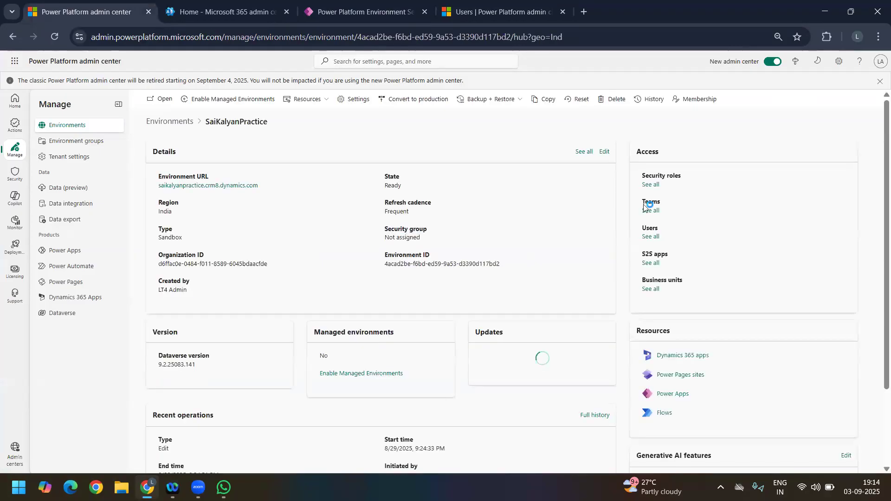
left_click(654, 289)
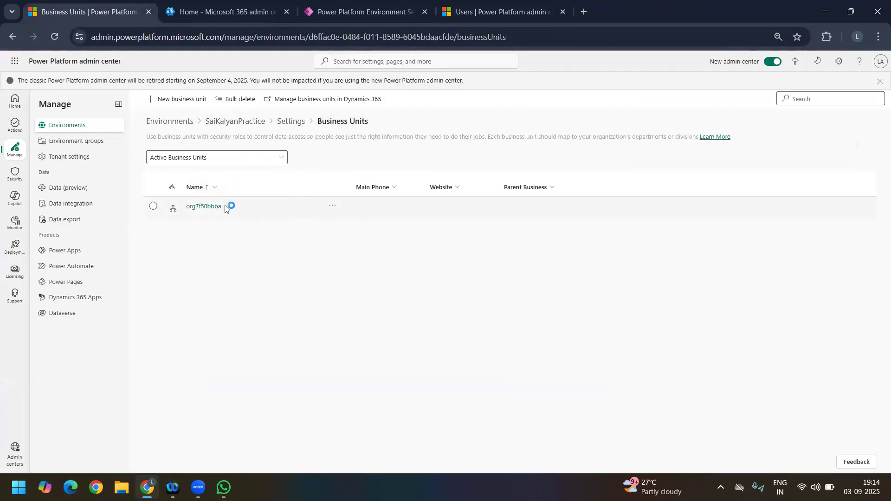
left_click(333, 207)
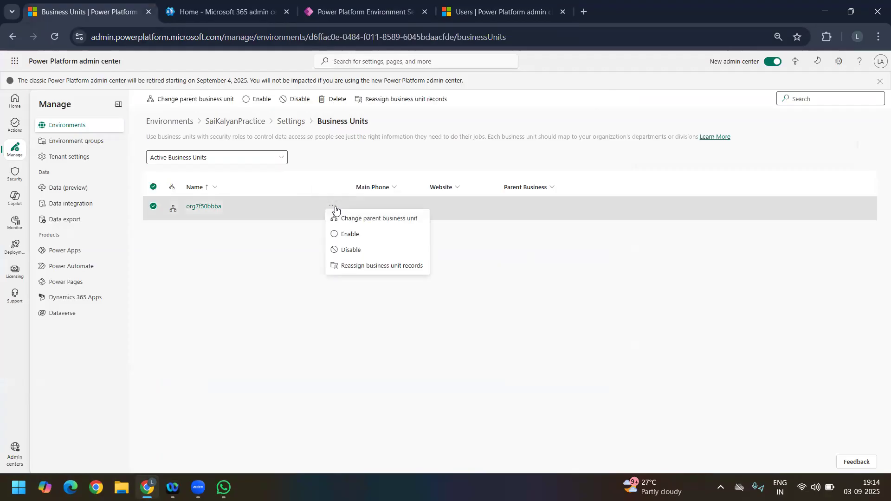
- Return to the LUIT Dev Users list and deselect the user in the second row
left_click(478, 18)
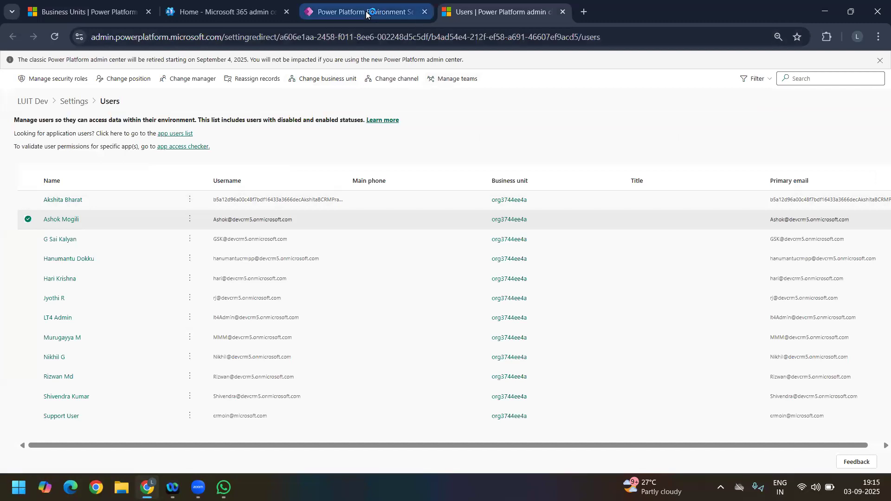
left_click(367, 14)
left_click(469, 13)
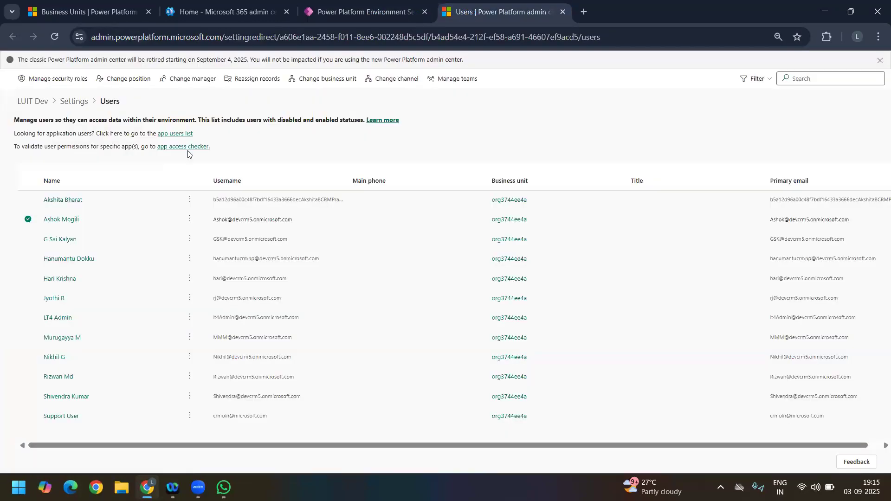
left_click(28, 220)
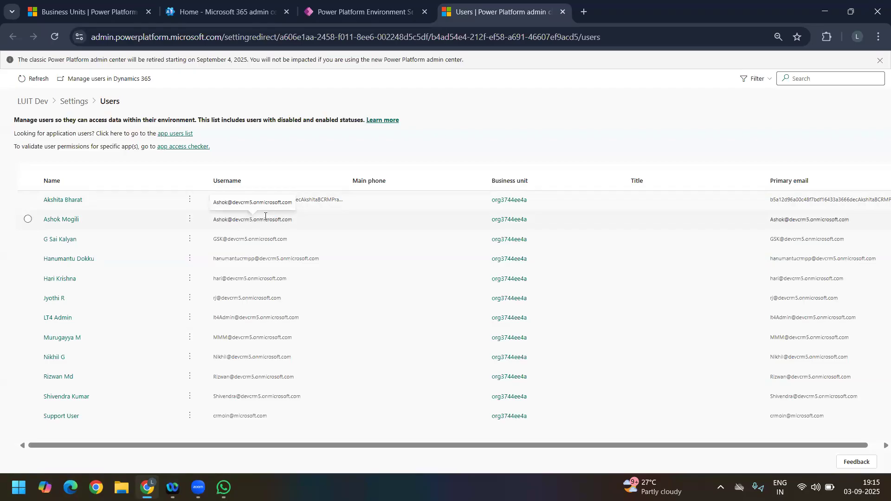
- Open Teams from the Security (Preview) page and start a new LUIT Dev team named India Team
left_click(336, 16)
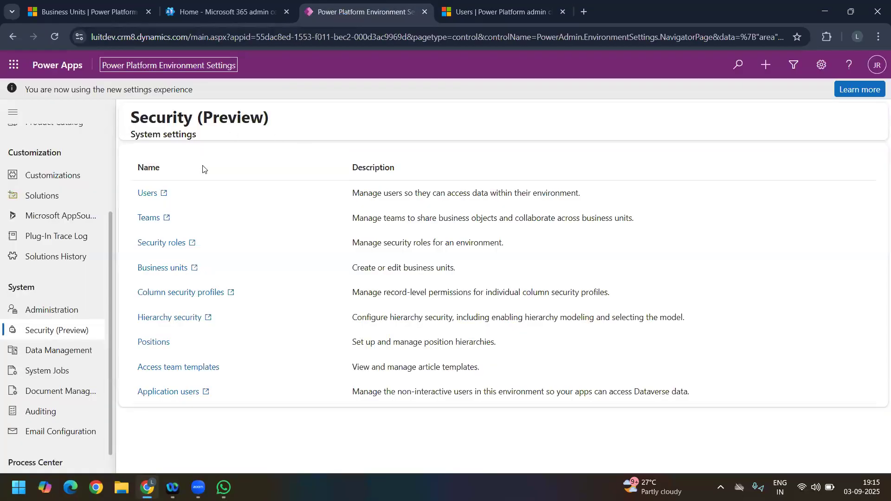
left_click(156, 220)
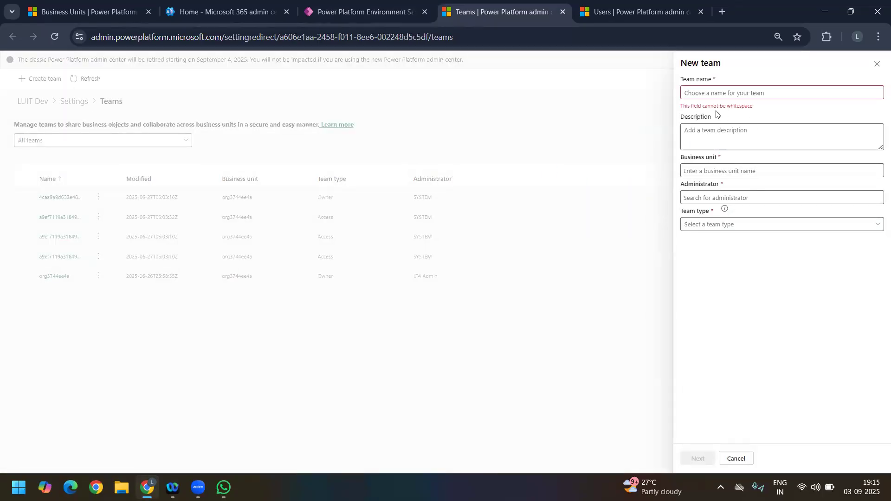
left_click(699, 97)
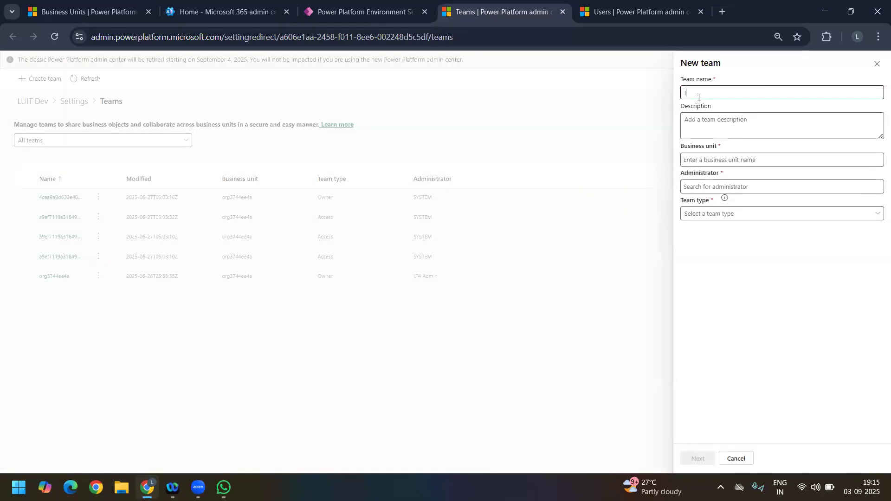
type("India-")
left_click(736, 162)
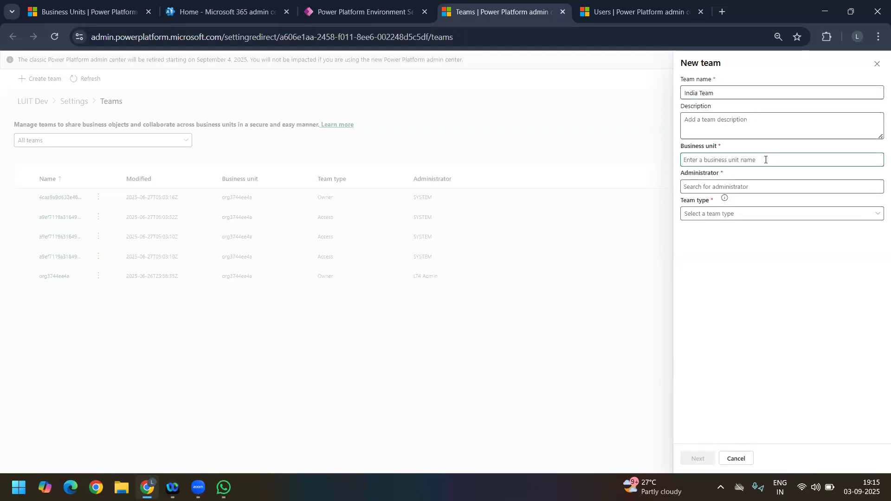
left_click(377, 19)
left_click(497, 12)
- Set the team type to Owner, business unit to org3744ee4a and administrator to LT4 Admin, and create the team
left_click(744, 216)
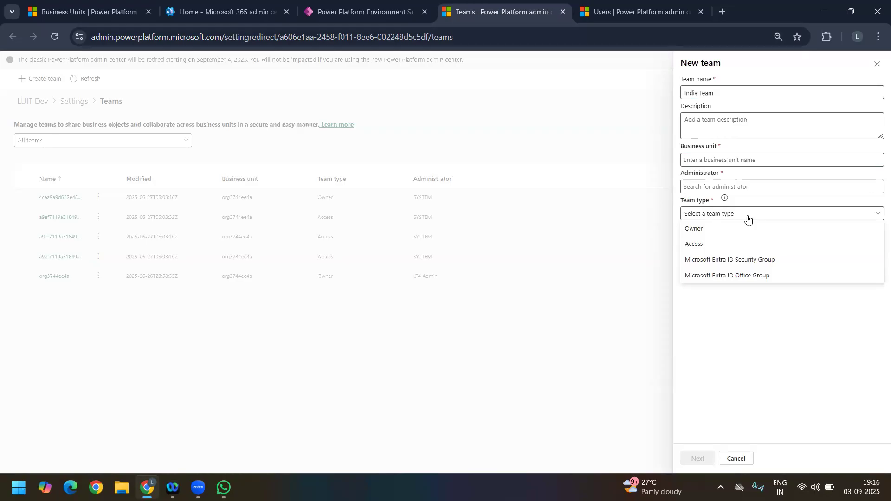
left_click(723, 232)
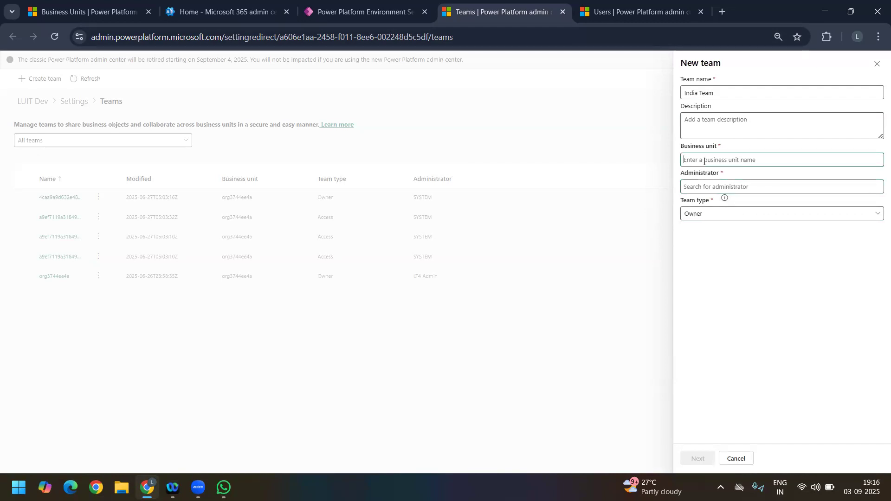
type("org3744ee4a")
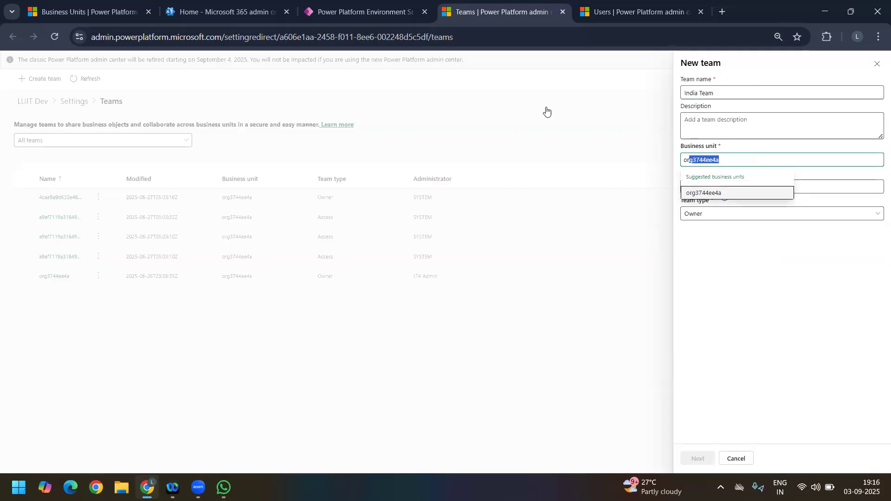
left_click(717, 193)
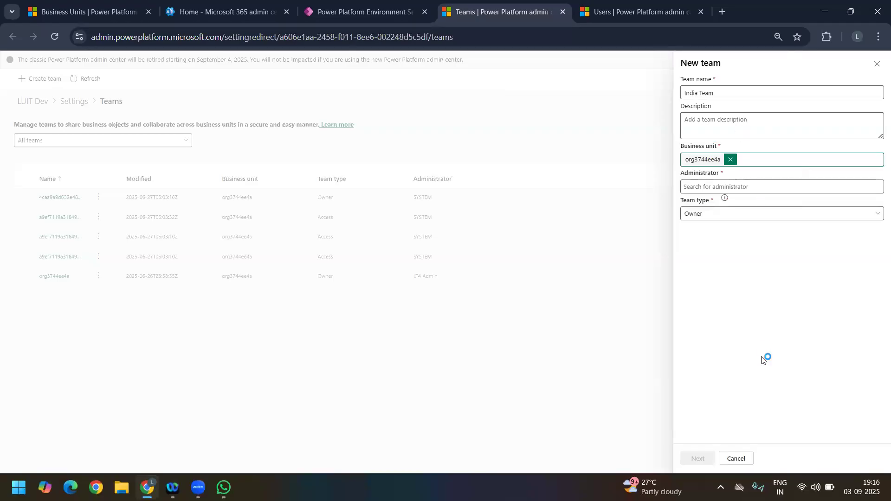
left_click(718, 187)
type("LT4 Admin")
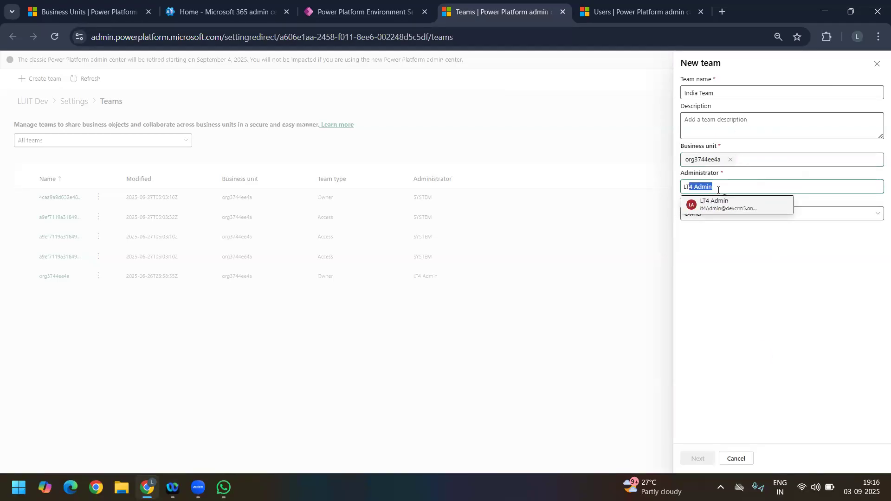
left_click(721, 204)
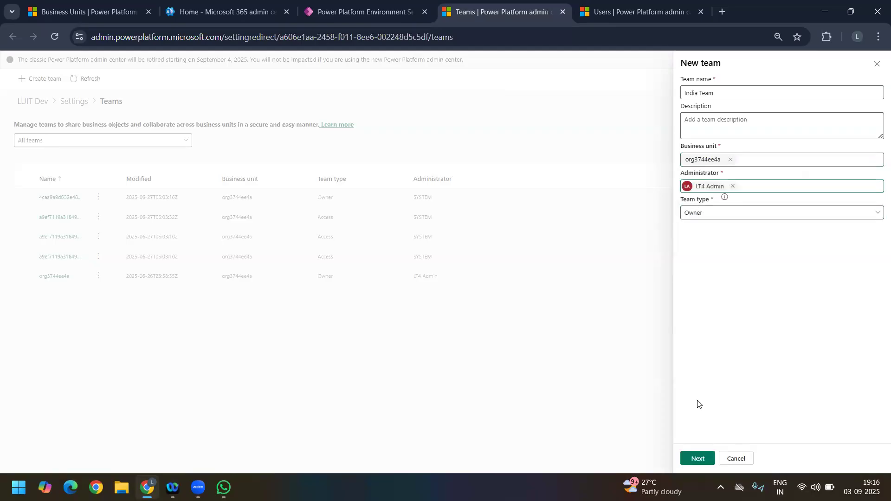
left_click(692, 459)
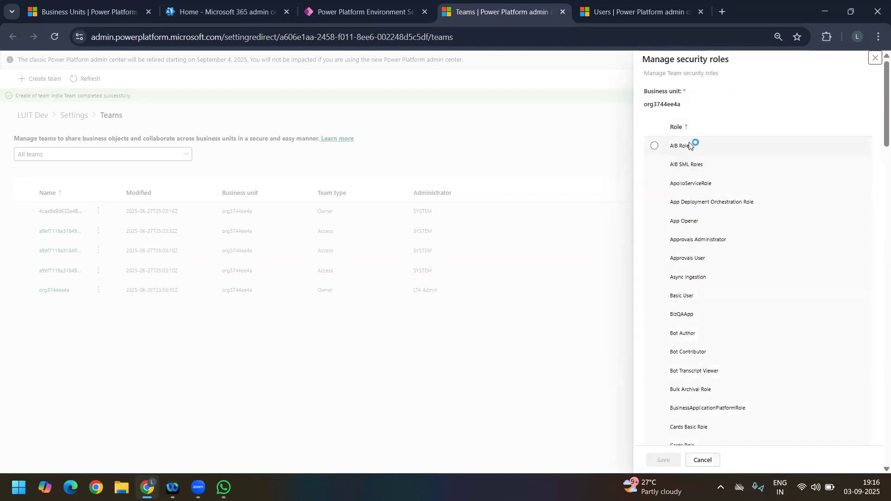
- Highlight the Manage security roles title and the LUIT Dev environment URL, revisit the Users list, and return to the team's security roles
left_click_drag(646, 58, 733, 68)
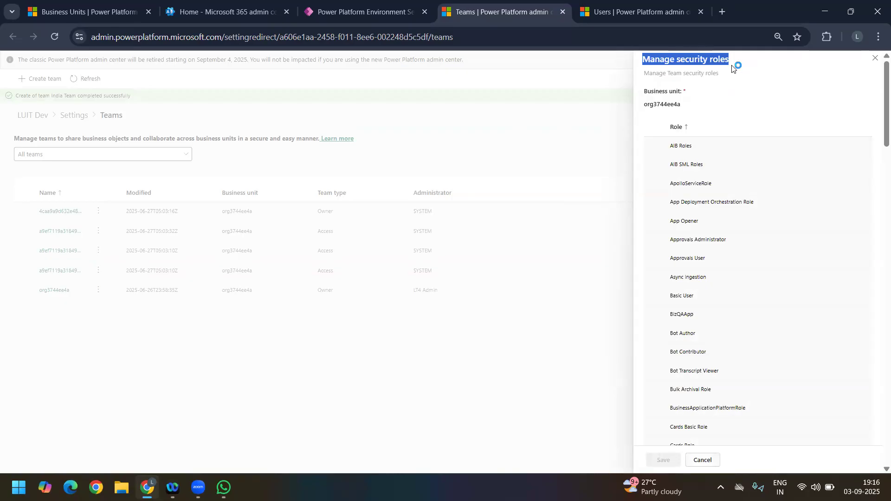
left_click(365, 16)
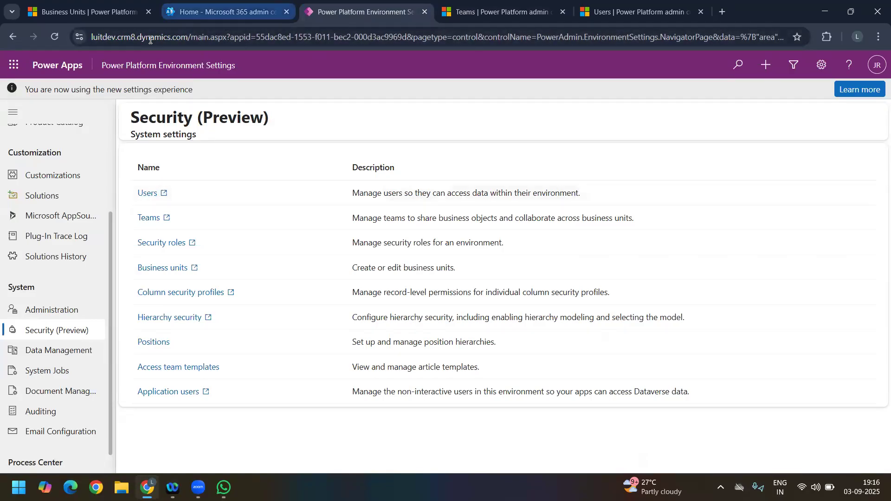
left_click_drag(190, 36, 60, 34)
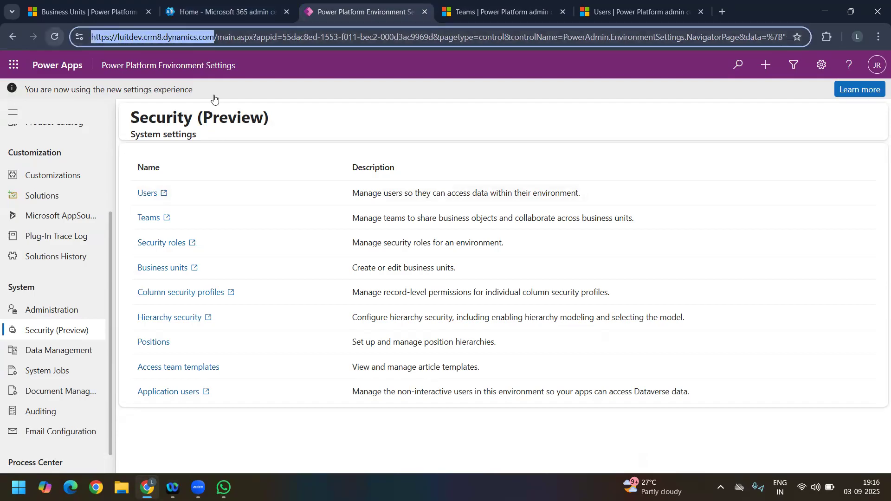
left_click(130, 12)
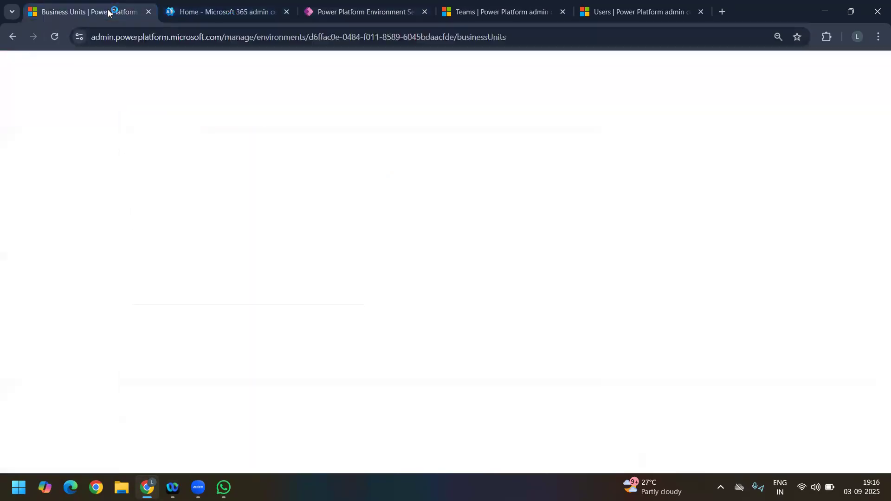
left_click(348, 11)
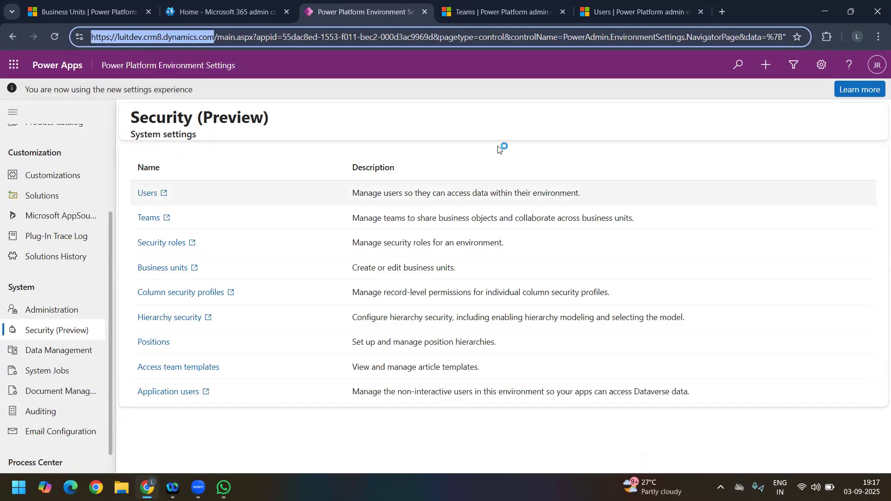
left_click(621, 16)
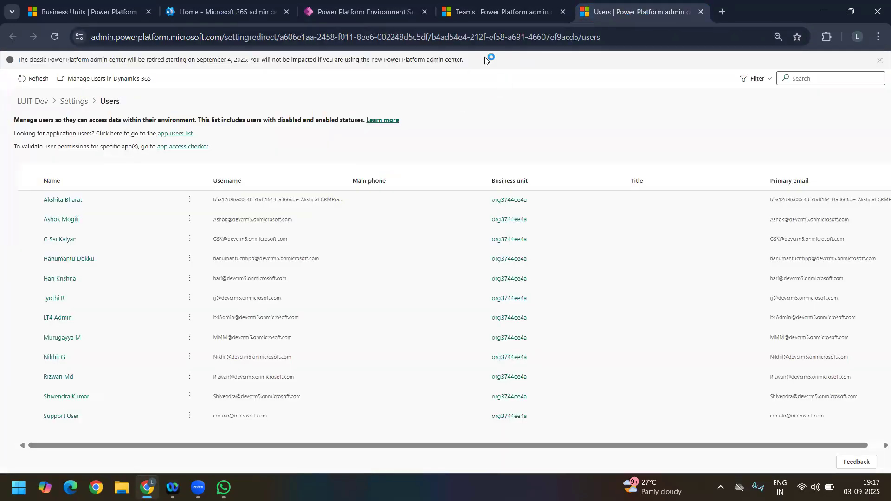
left_click(468, 14)
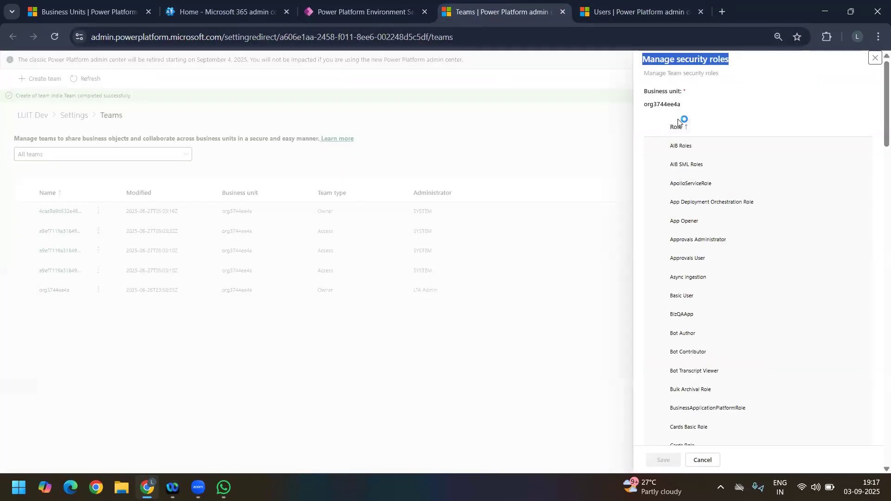
- Select the System Administrator and System Customizer security roles for India Team
left_click_drag(886, 99, 877, 424)
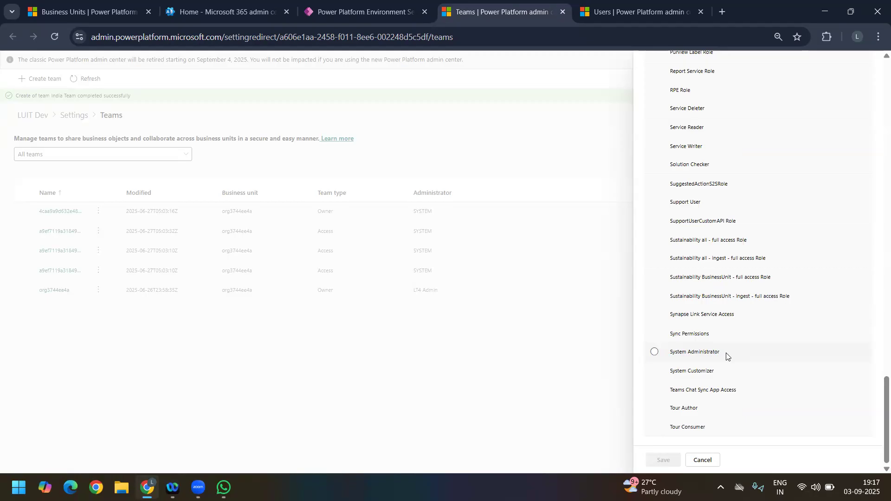
left_click(654, 354)
left_click(654, 371)
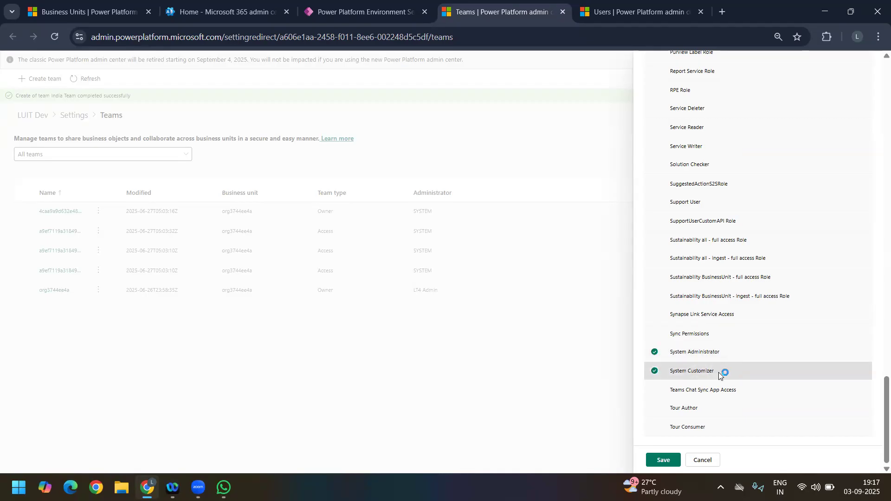
left_click(671, 376)
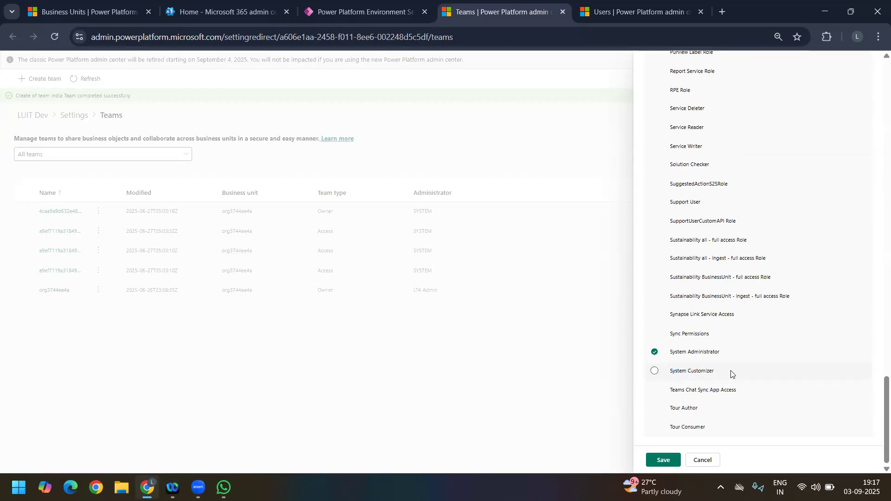
left_click(653, 372)
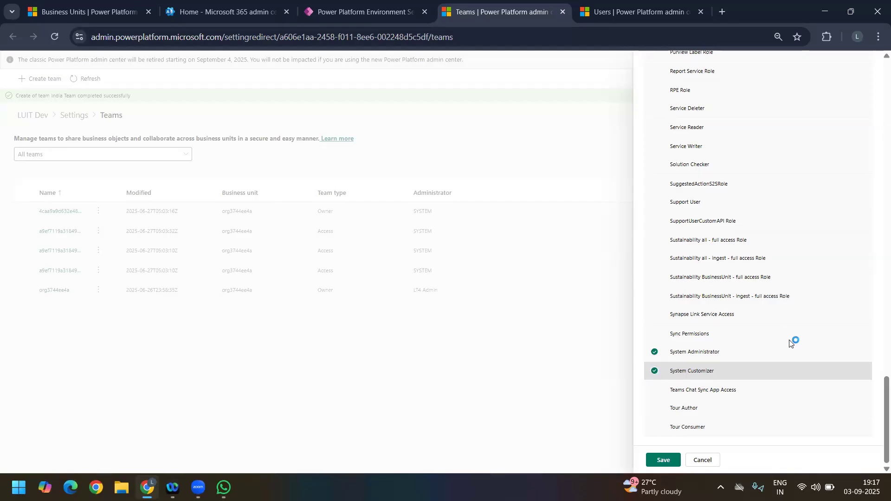
- Review the full role list, and save and confirm the role assignment for India Team
left_click_drag(879, 407, 878, 436)
left_click_drag(848, 217, 877, 31)
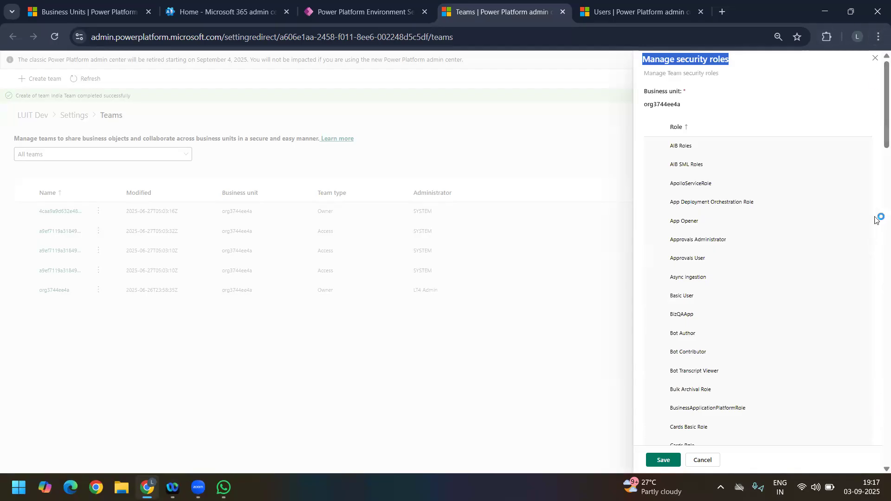
left_click_drag(881, 126, 688, 438)
left_click(673, 460)
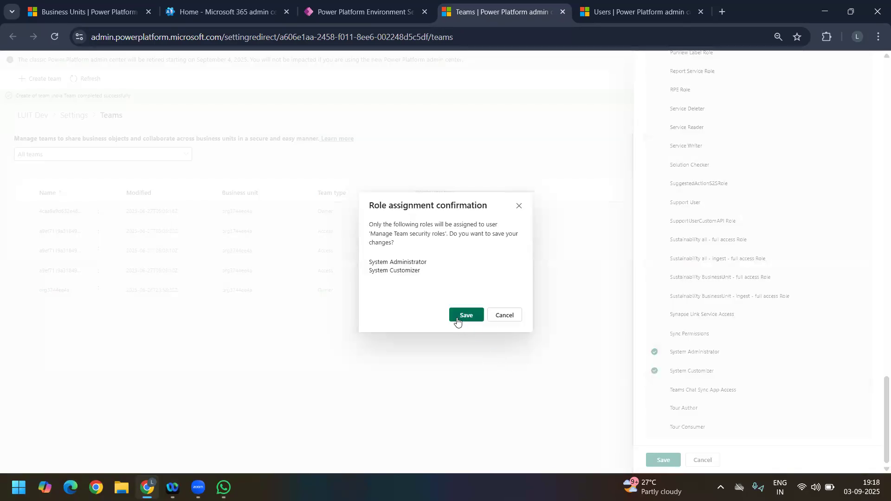
left_click(466, 315)
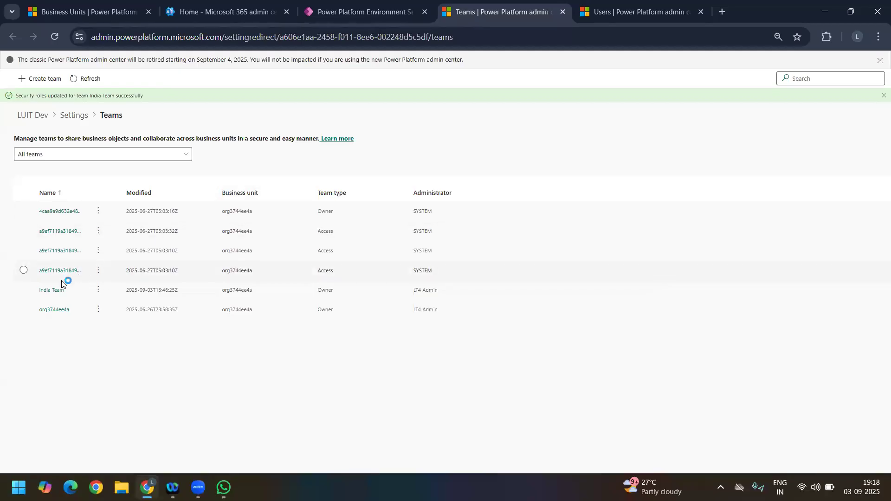
- Open India Team and add two existing users as team members by searching for their names
left_click(48, 291)
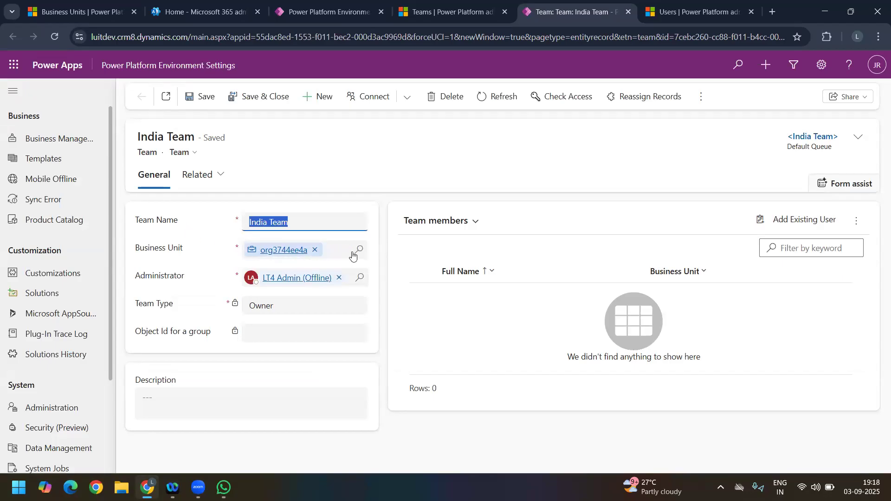
left_click(806, 226)
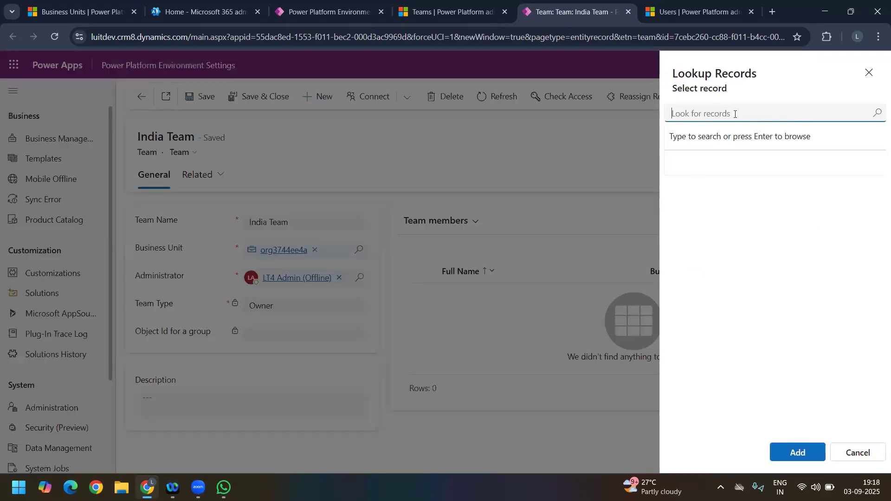
type("gsk")
left_click(752, 162)
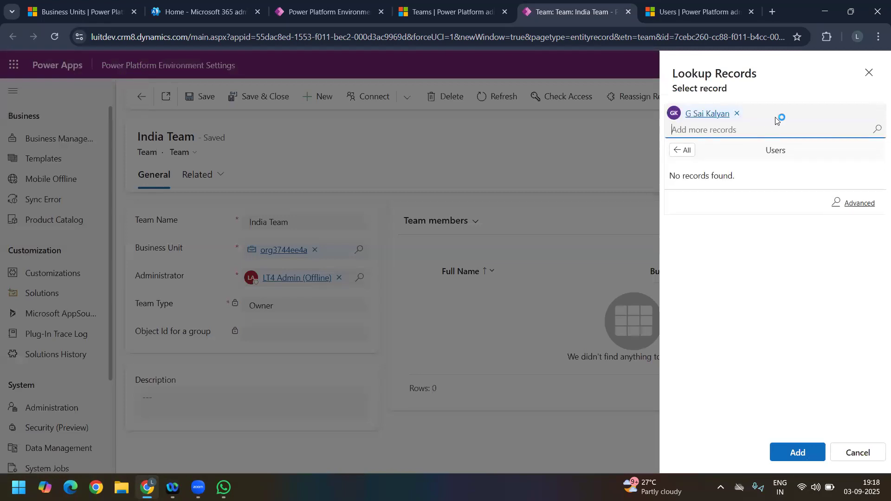
type("Ashok")
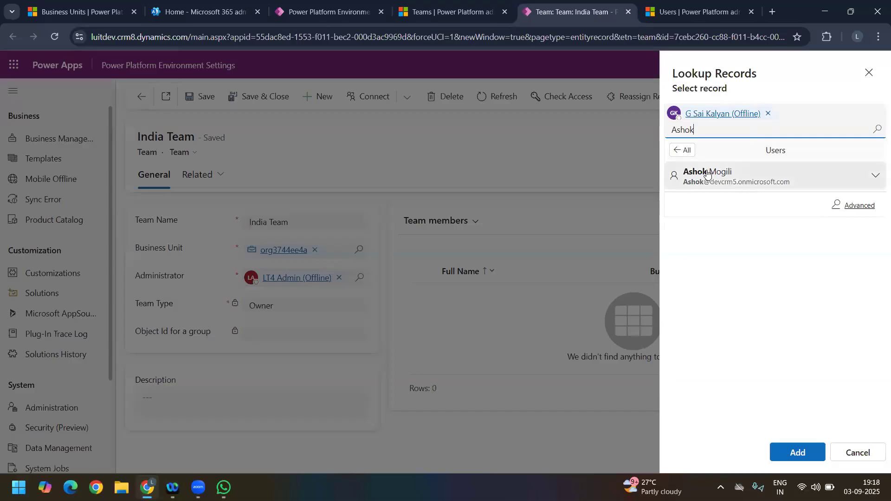
left_click(713, 171)
left_click(798, 452)
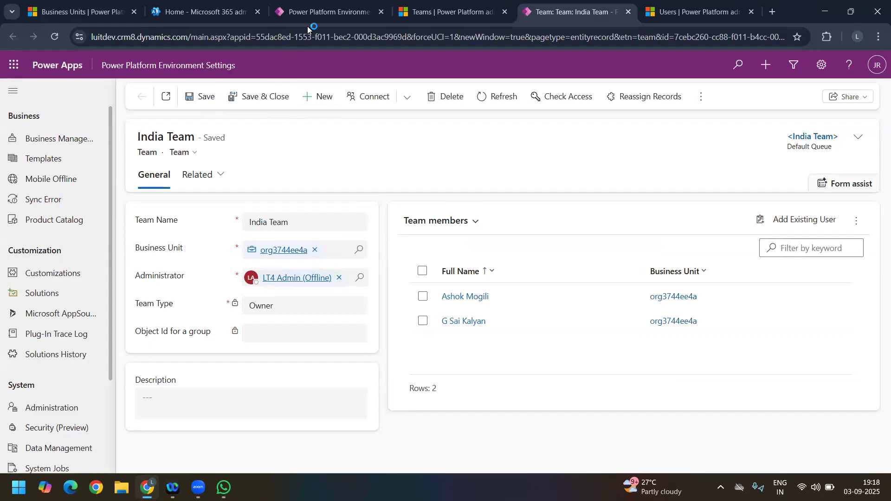
- Switch back to the Power Platform admin center and show the list of environments
left_click(55, 16)
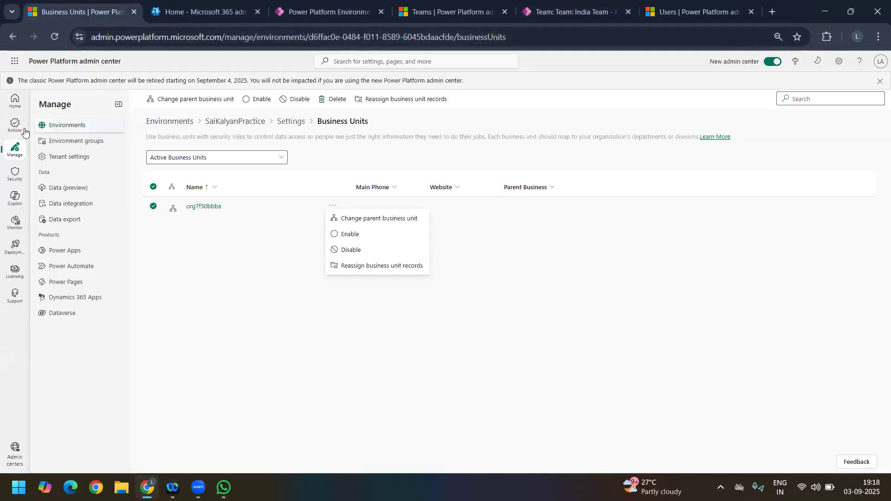
left_click(60, 126)
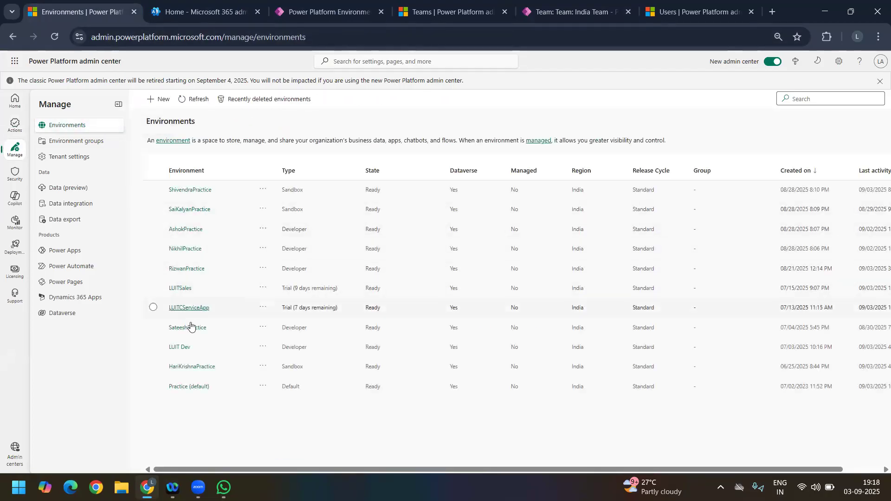
left_click(201, 310)
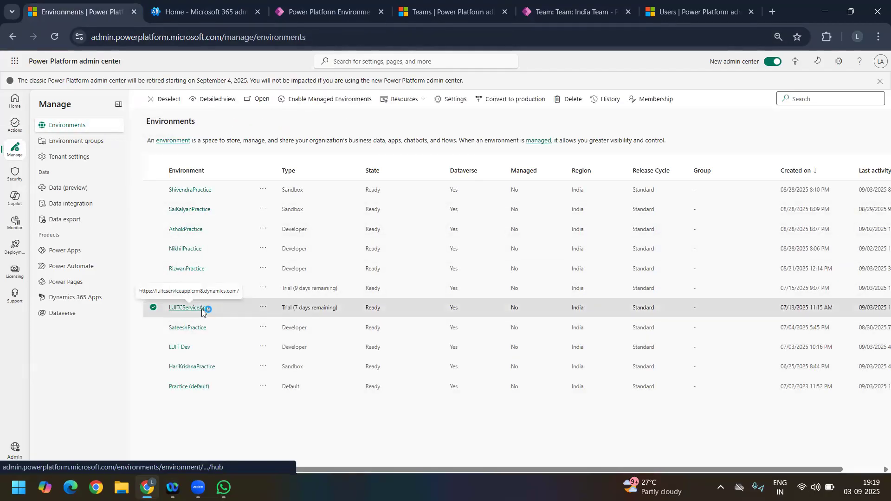
left_click(202, 308)
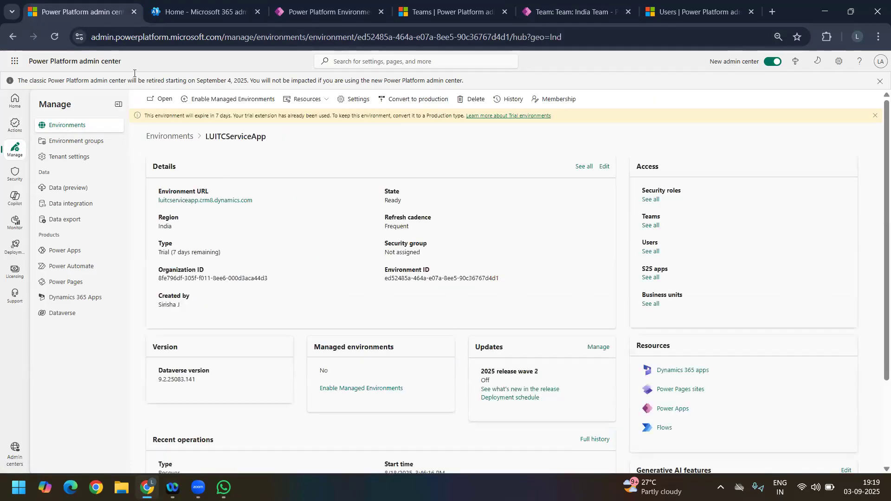
left_click(164, 136)
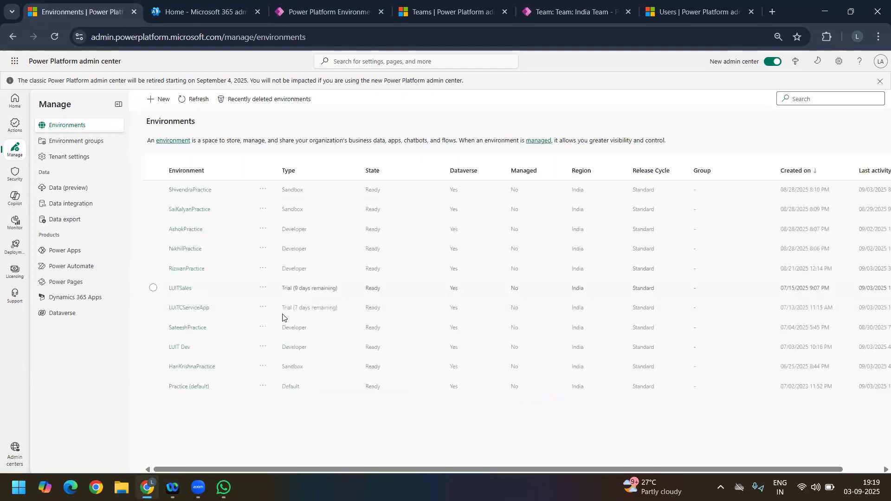
- Launch the LUIT Dev environment from its URL, open the My Ticketing Tool app and view the LUIT C#3 ticket
left_click(180, 349)
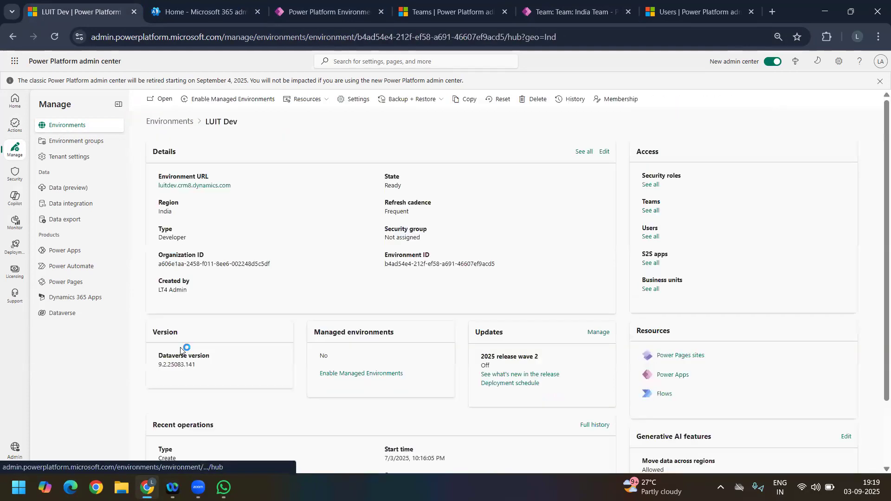
left_click(209, 186)
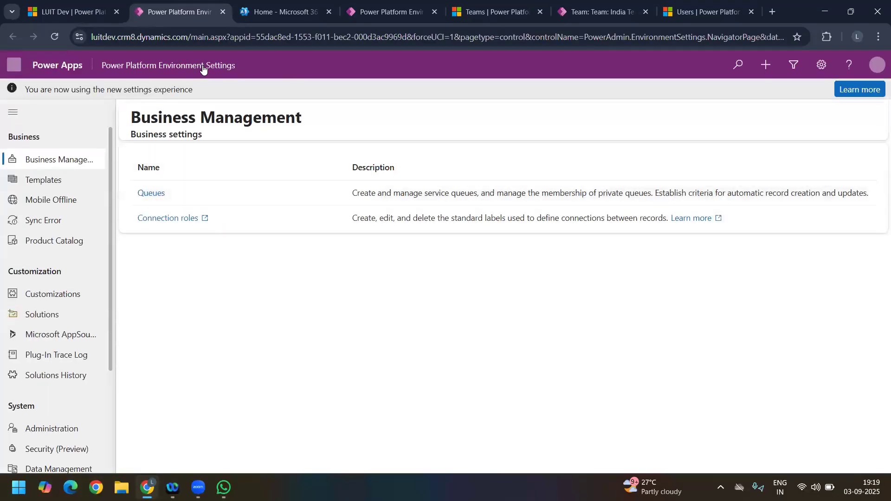
left_click(187, 66)
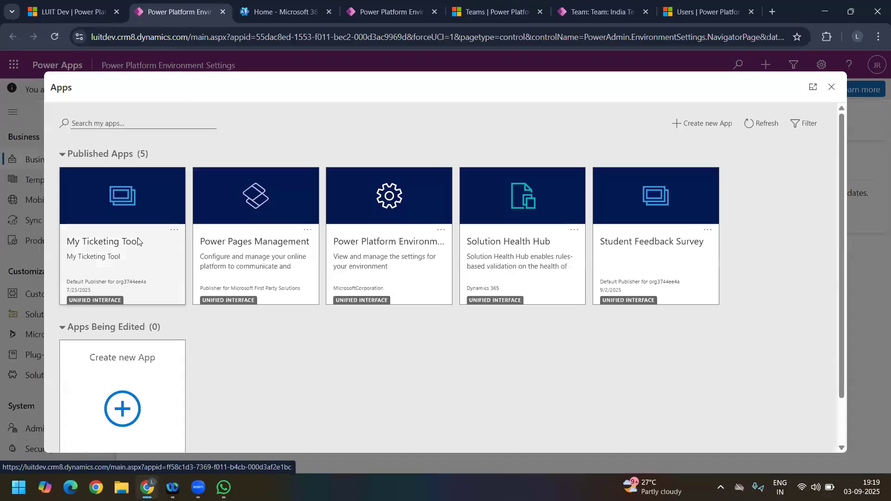
left_click(138, 241)
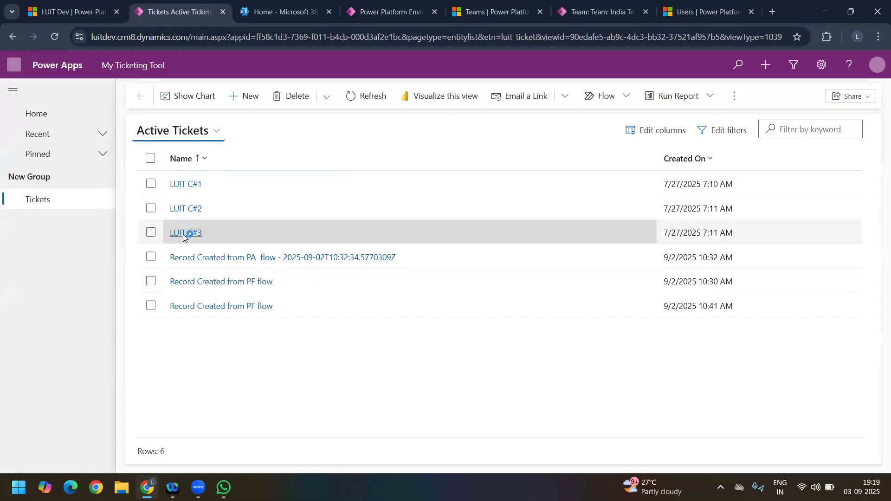
left_click(182, 233)
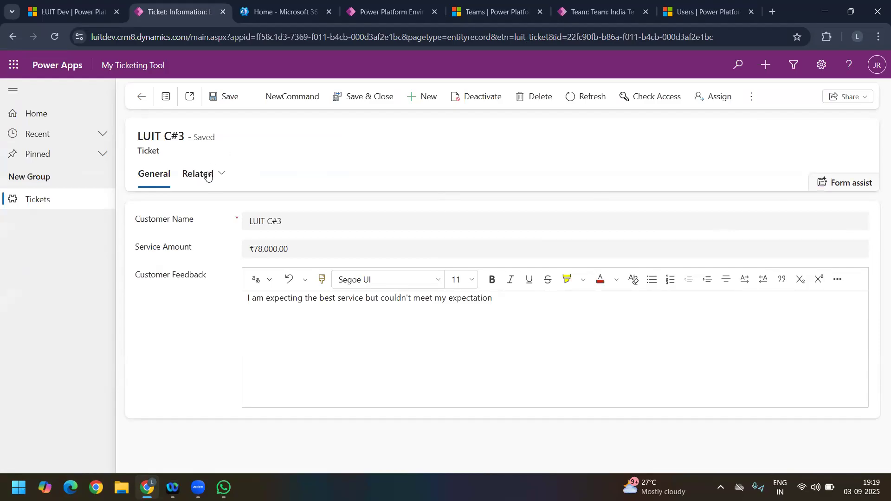
- Switch to the Student Feedback Survey app and view the VASAVI COLLEGE OF ENGINEERING feedback record
left_click(134, 66)
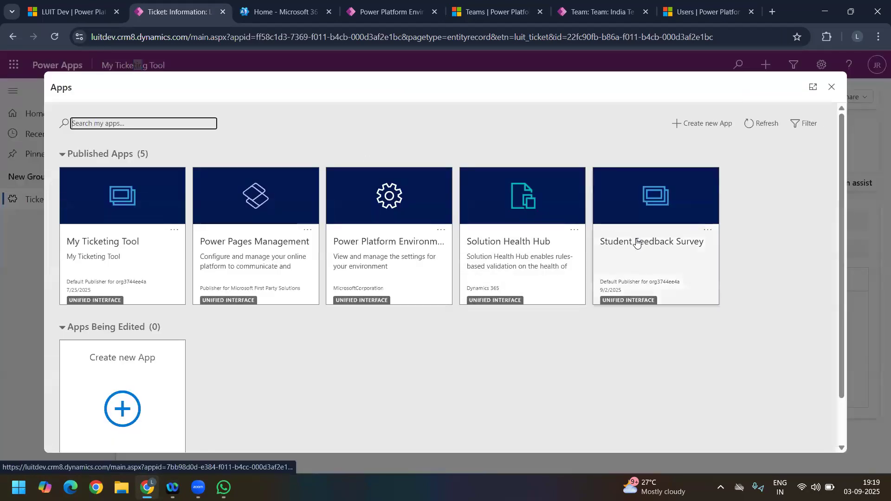
left_click(637, 243)
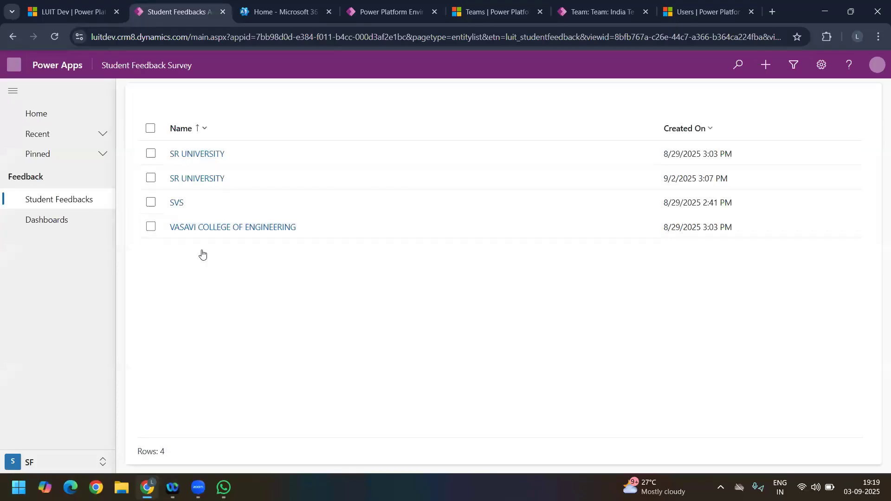
left_click(190, 258)
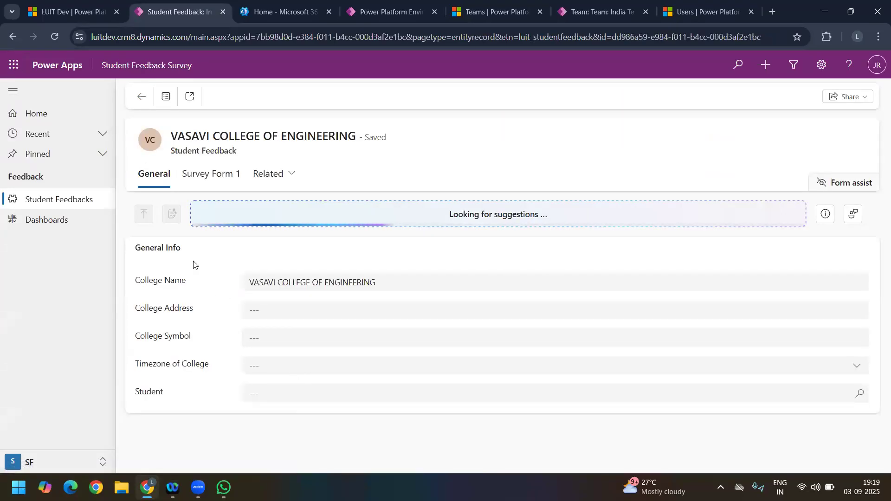
- Switch to the Master Data area, list the active students and open the S#2 record to examine its fields
left_click(37, 466)
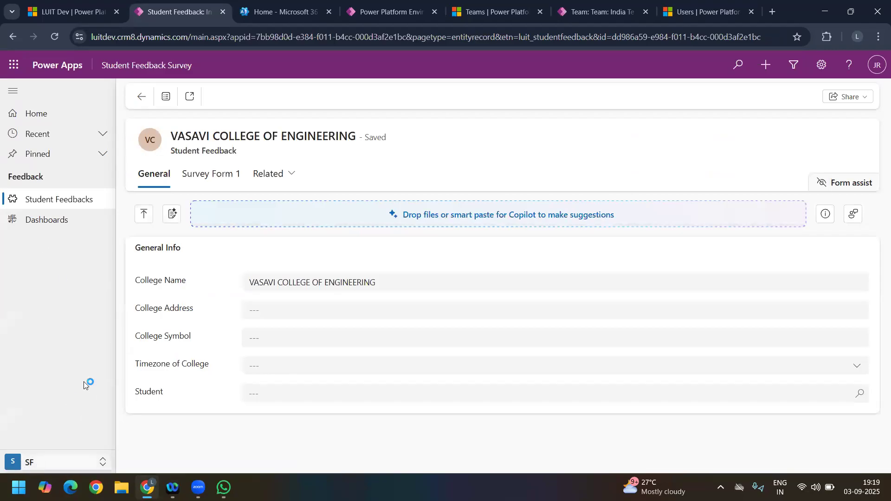
left_click(42, 419)
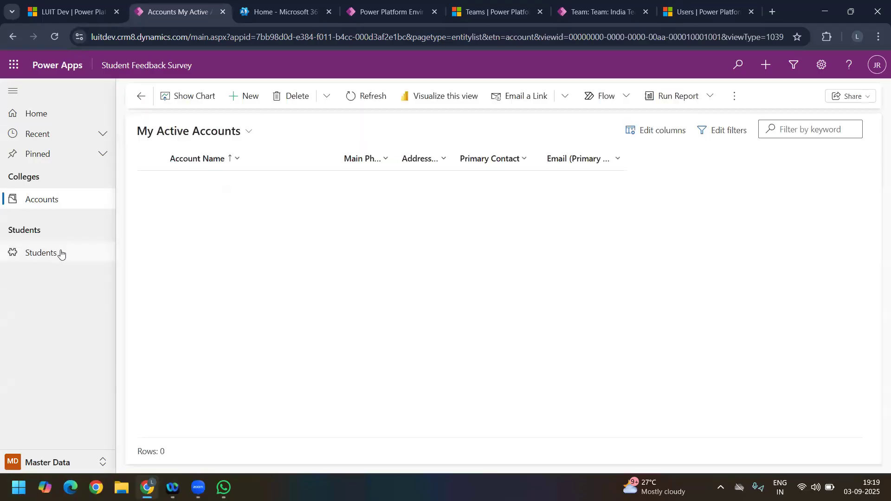
left_click(60, 253)
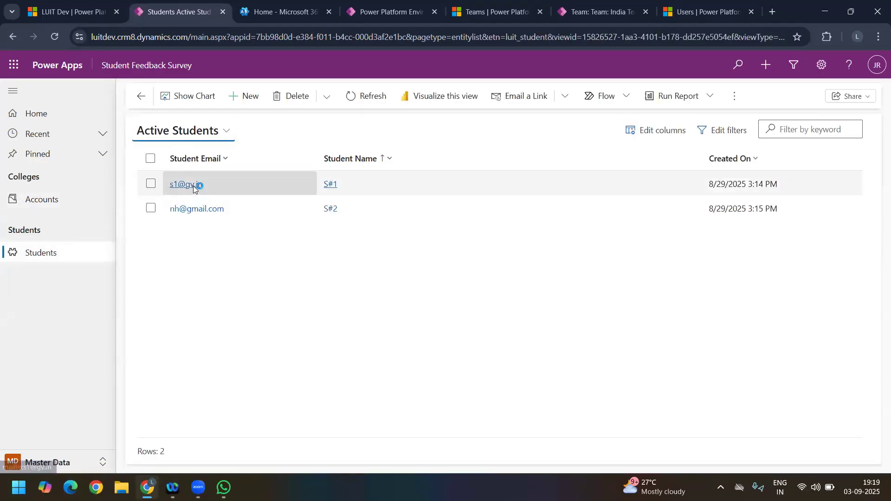
left_click(194, 186)
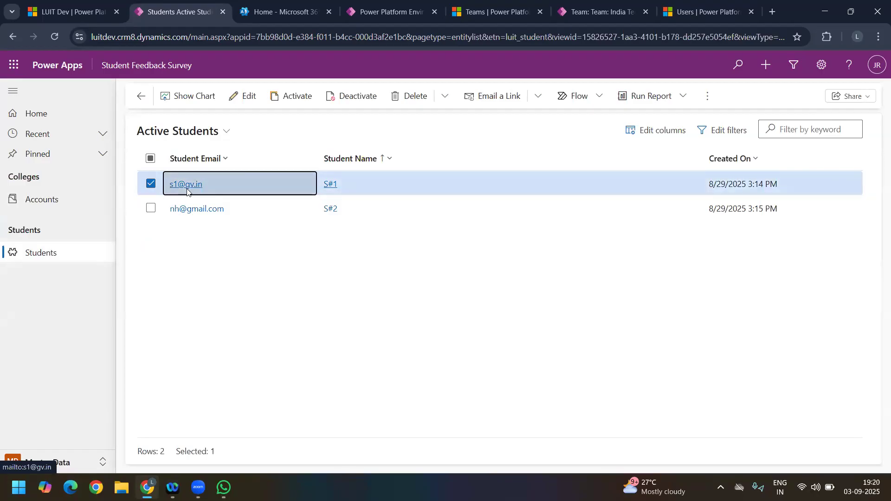
left_click(178, 210)
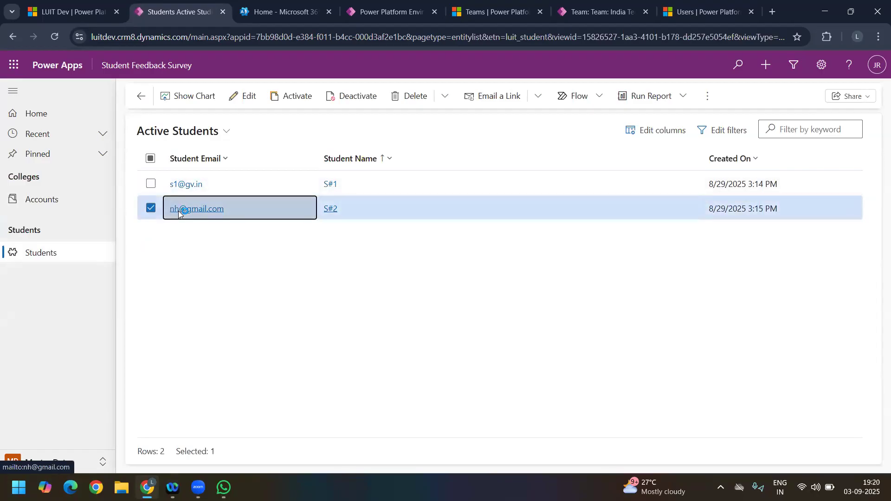
left_click(247, 96)
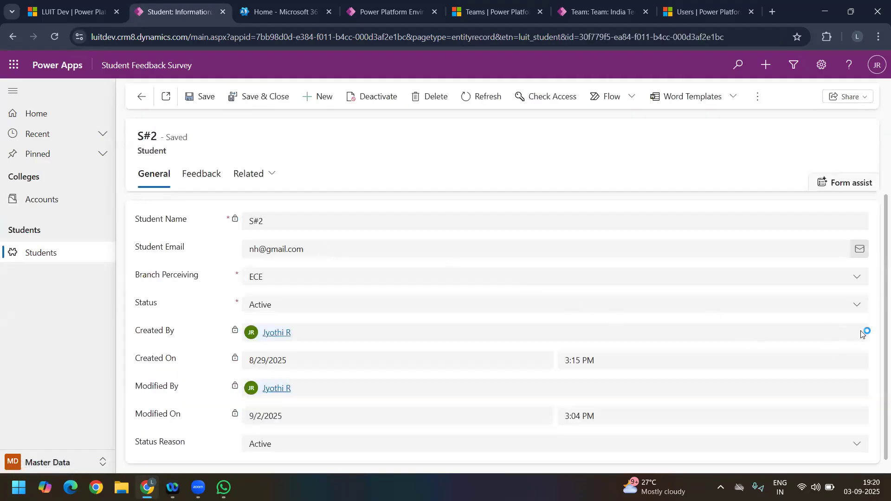
scroll(879, 349, "down", 1)
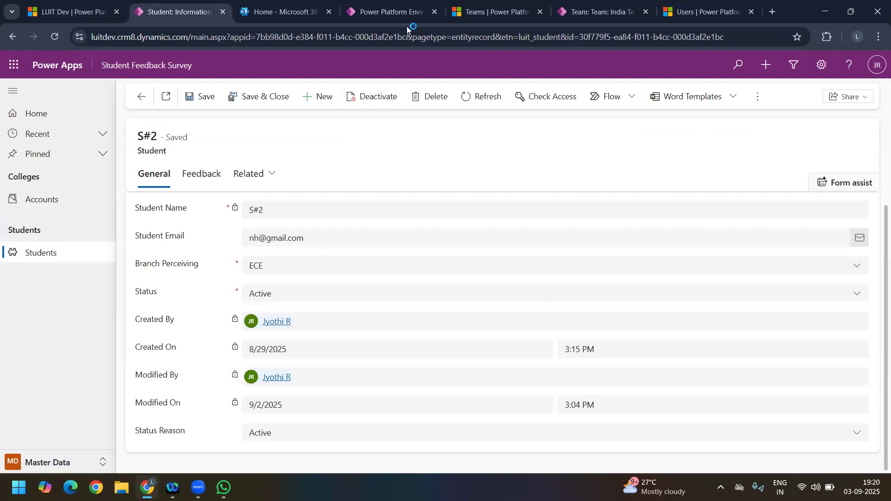
- Revisit the environment's security settings and the India Team members, and return to the S#2 student record
left_click(389, 19)
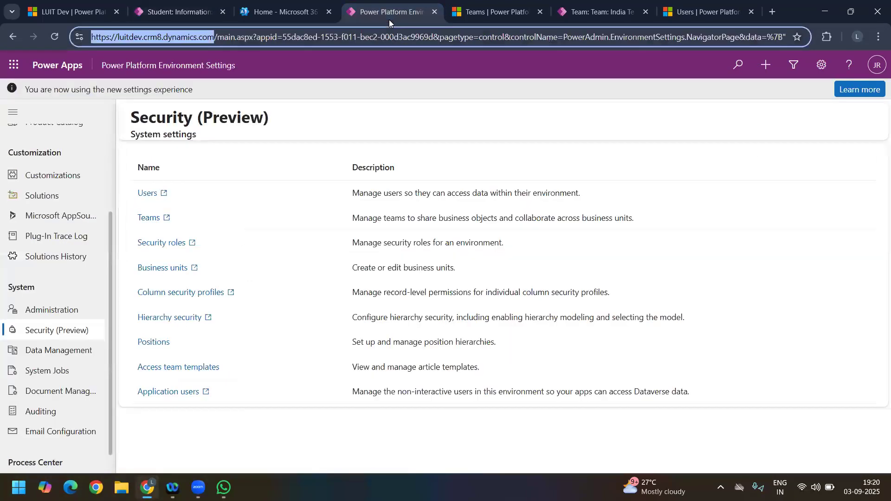
left_click(600, 16)
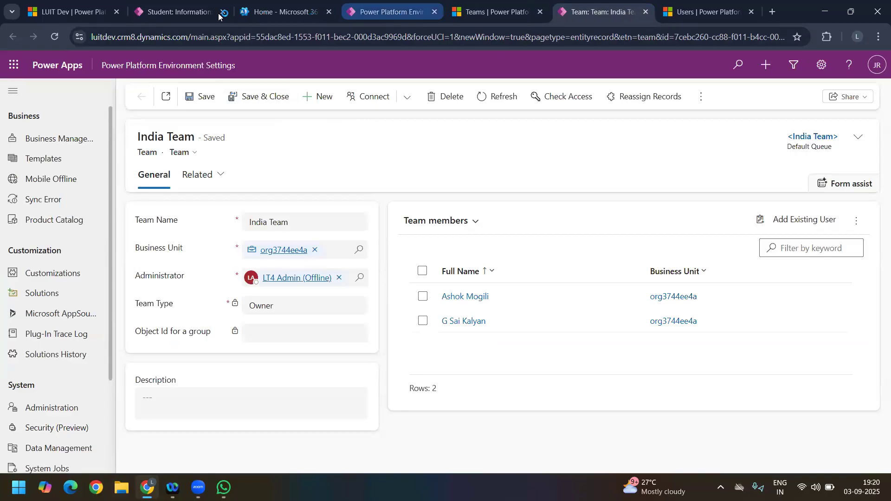
left_click(178, 12)
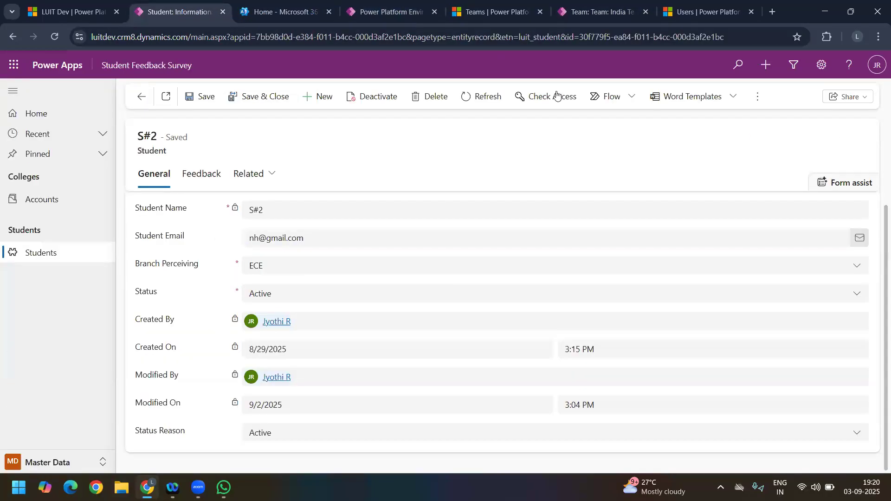
- Open the Advanced Settings of the environment and its Solutions page, and return to the S#2 student record
left_click(822, 65)
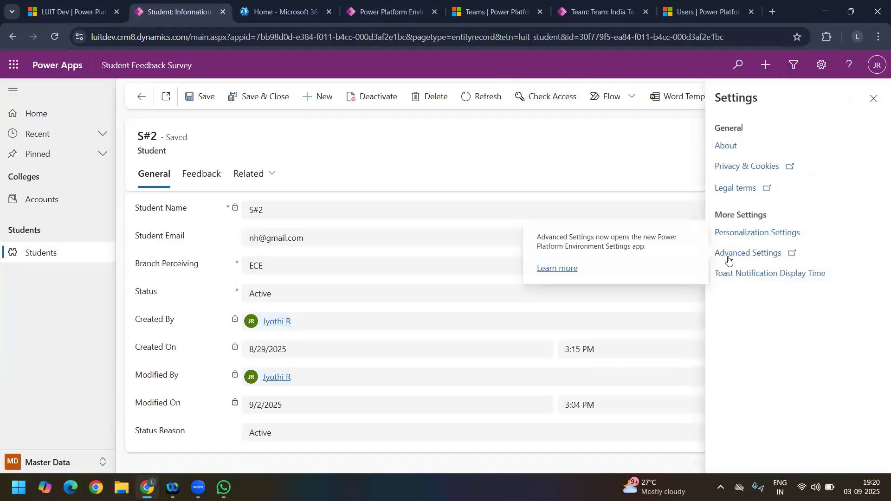
left_click(753, 254)
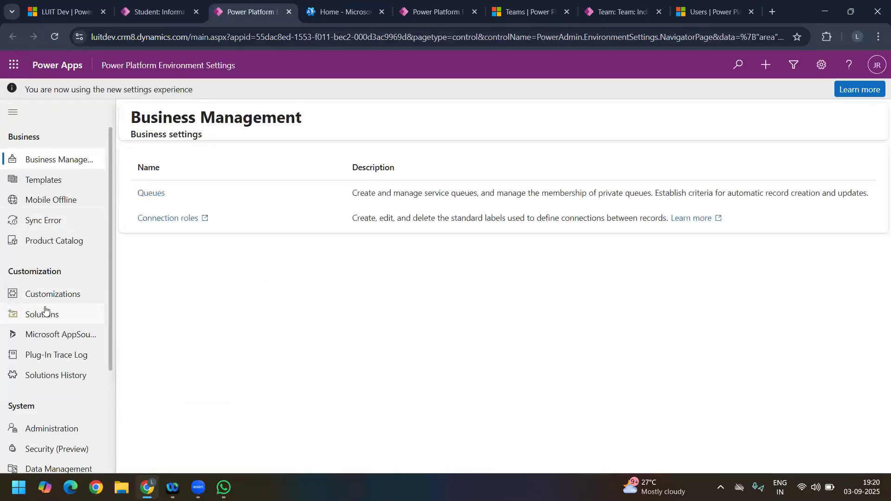
left_click(45, 311)
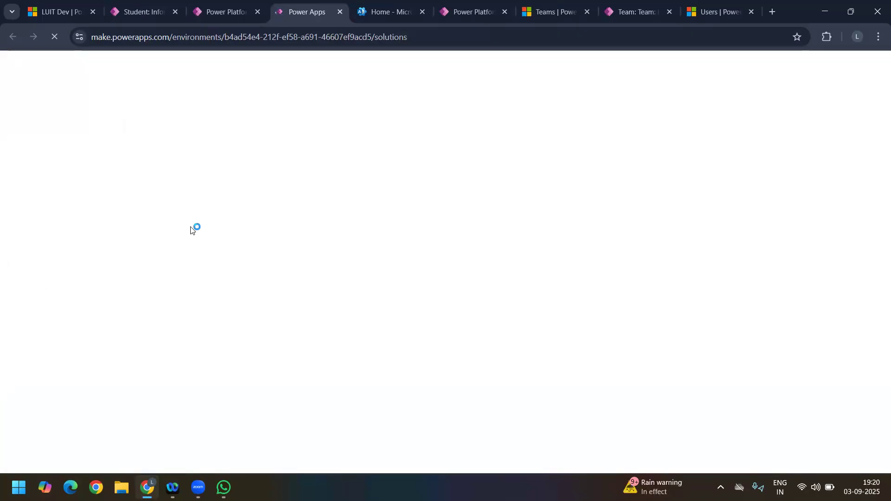
left_click(209, 12)
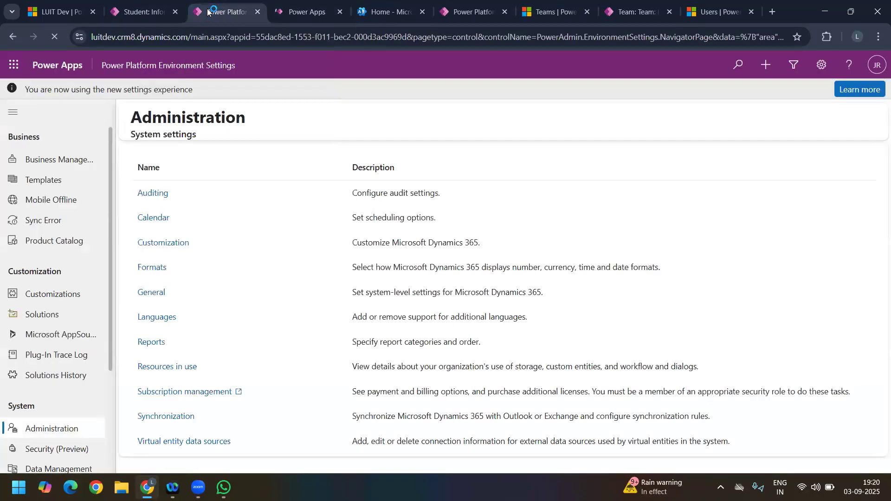
left_click(66, 317)
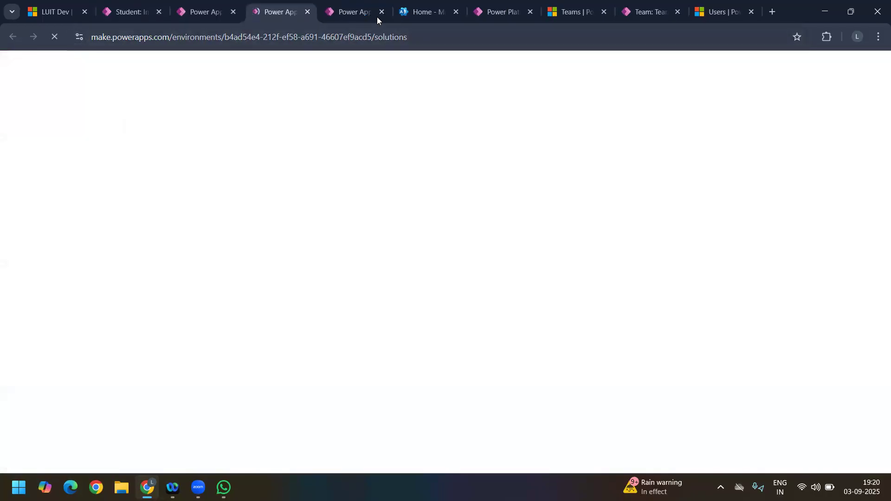
left_click(382, 12)
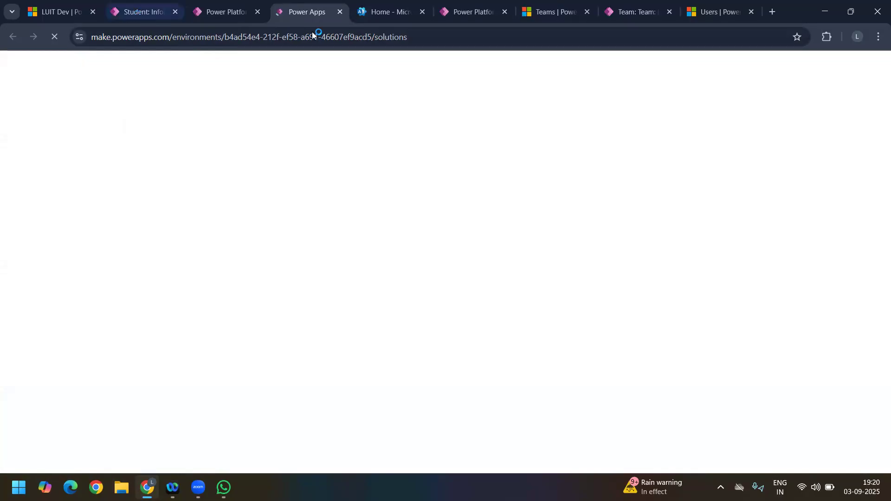
left_click(144, 12)
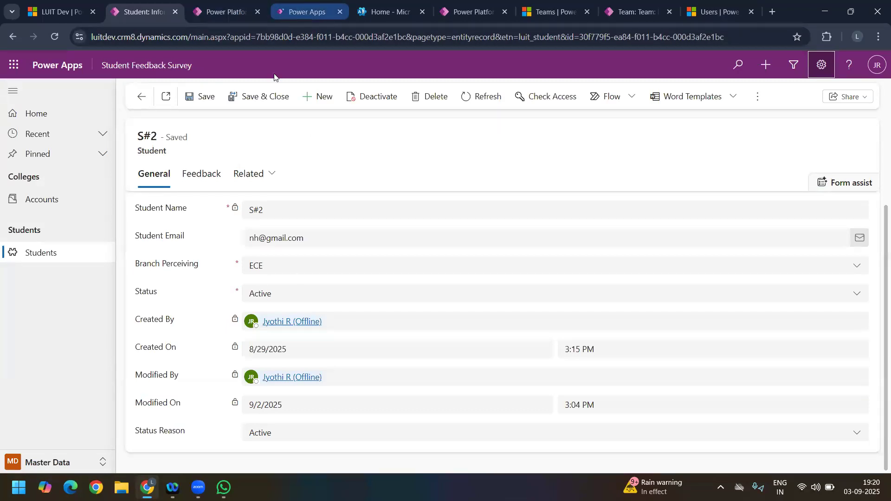
- Switch to the LUIT Dev Solutions page and open the LT6 Day 8 solution
left_click(314, 18)
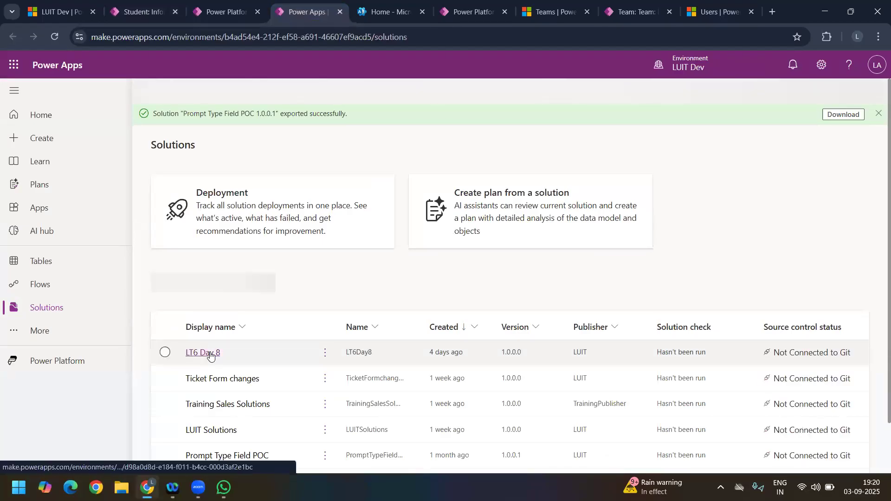
left_click(210, 353)
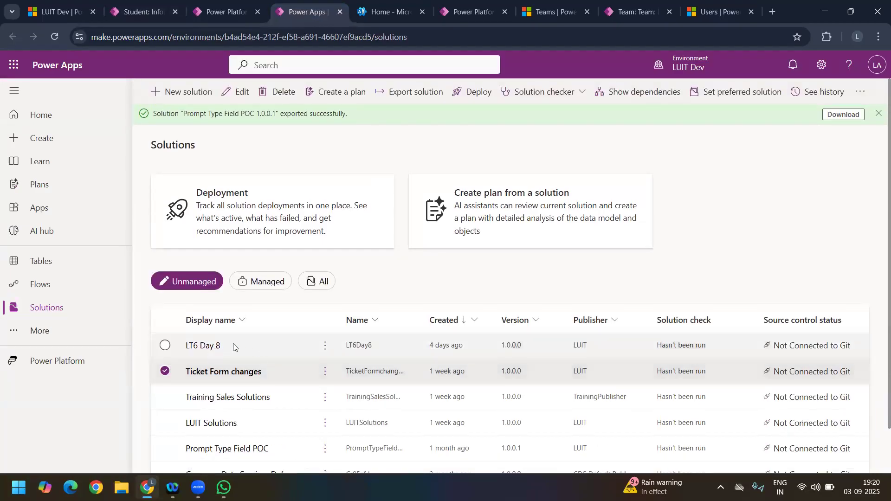
left_click(201, 348)
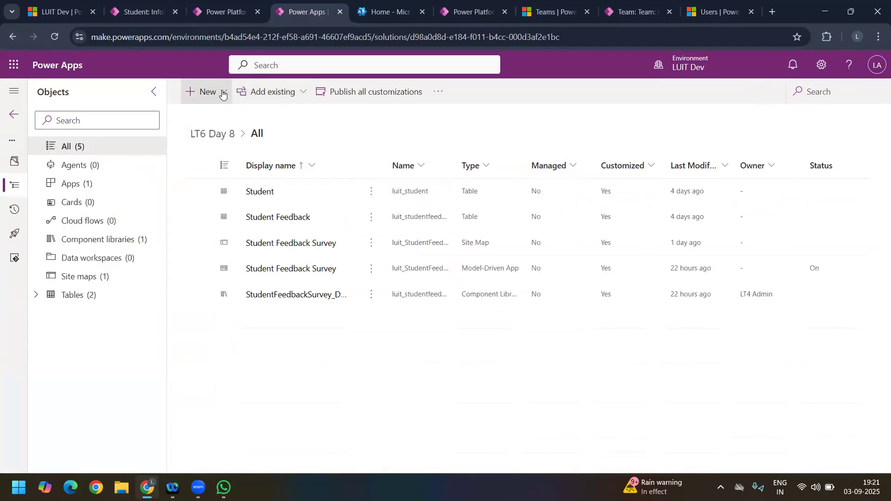
- Start a new table in the LT6 Day 8 solution with the display name Games Board
left_click(223, 93)
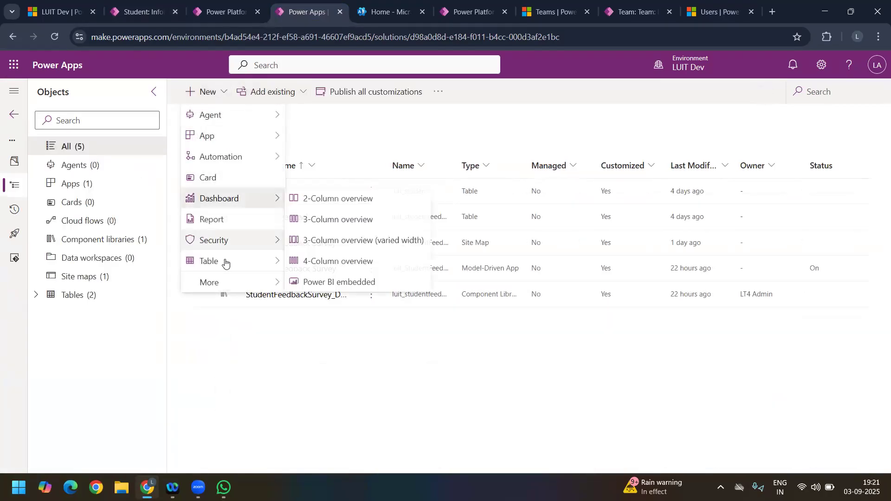
mouse_move(225, 264)
left_click(340, 281)
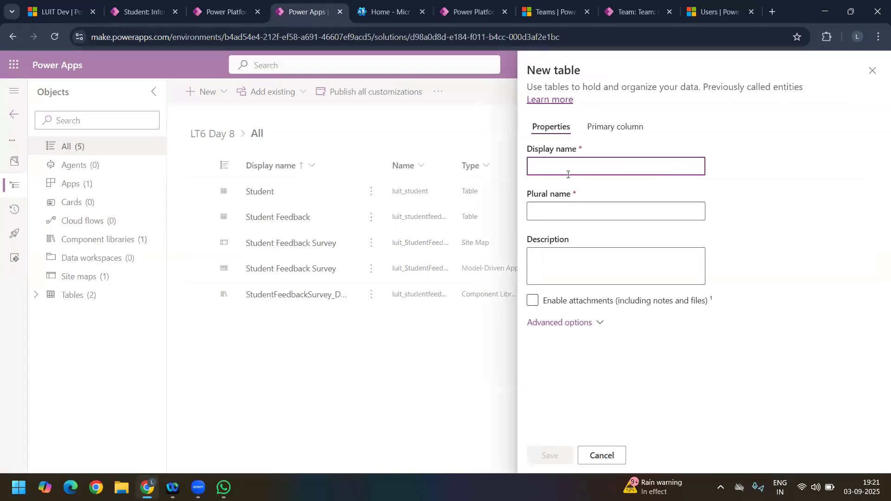
type("Game")
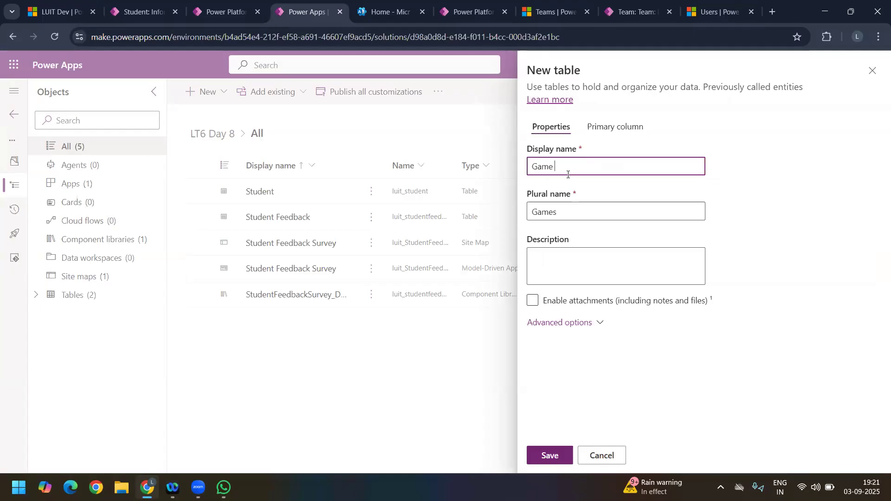
type("s Board")
- Choose User or team as the record ownership in the table's advanced options and save the table
left_click(596, 322)
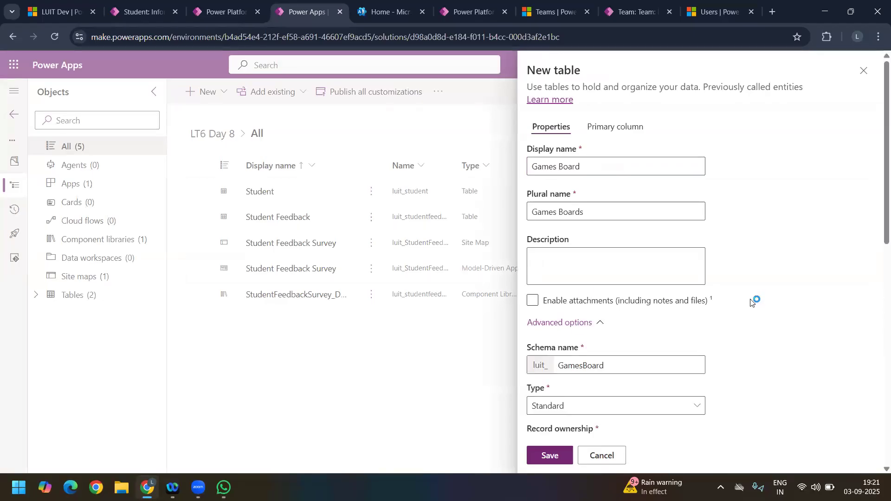
scroll(879, 215, "down", 2)
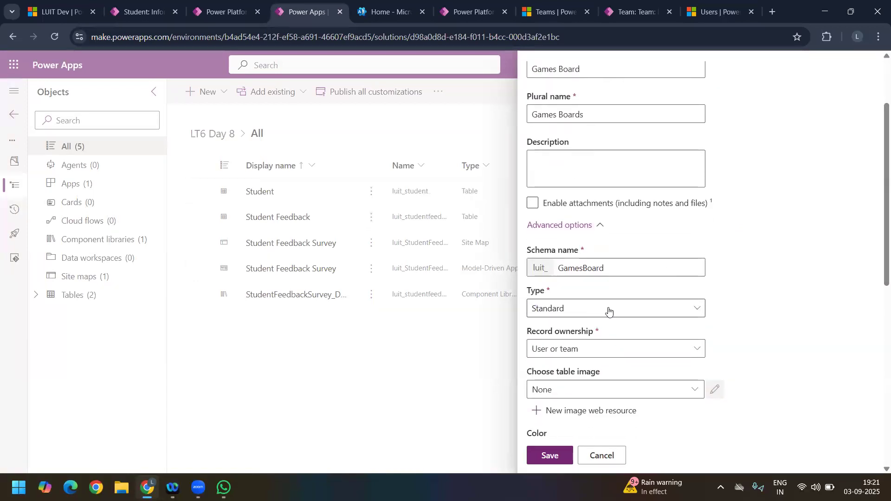
left_click(550, 355)
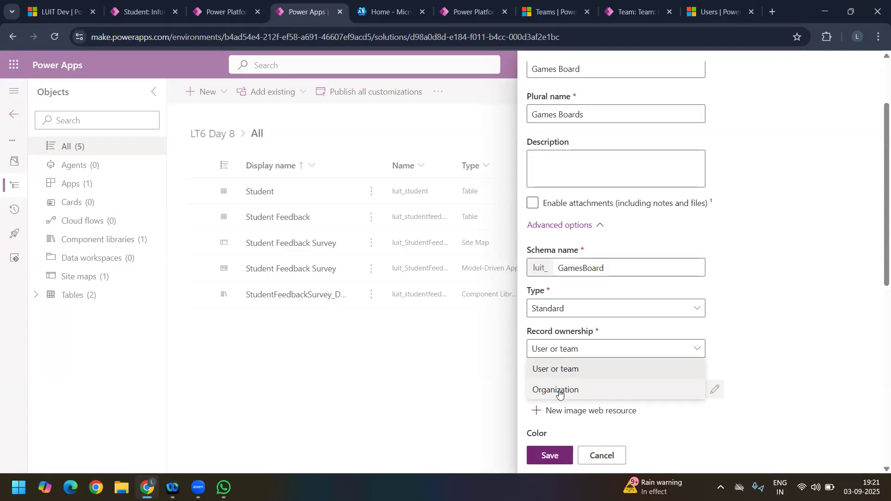
left_click(592, 370)
left_click_drag(878, 172, 879, 388)
left_click(709, 132)
left_click(549, 455)
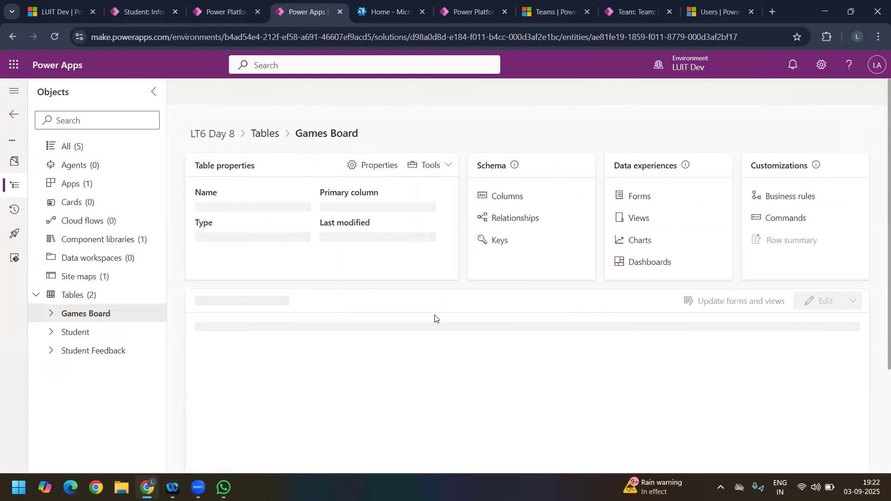
- Open the Student Feedback Survey site map and add a new area titled Extra Curricular
left_click(101, 279)
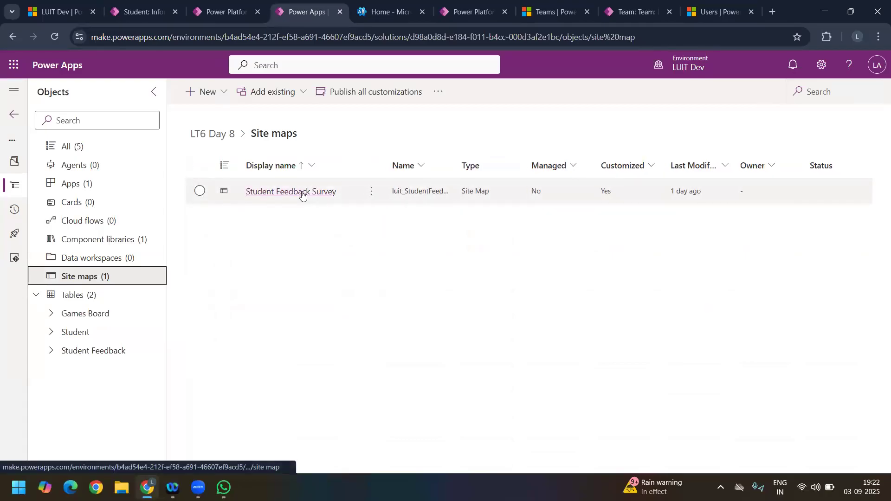
left_click(300, 192)
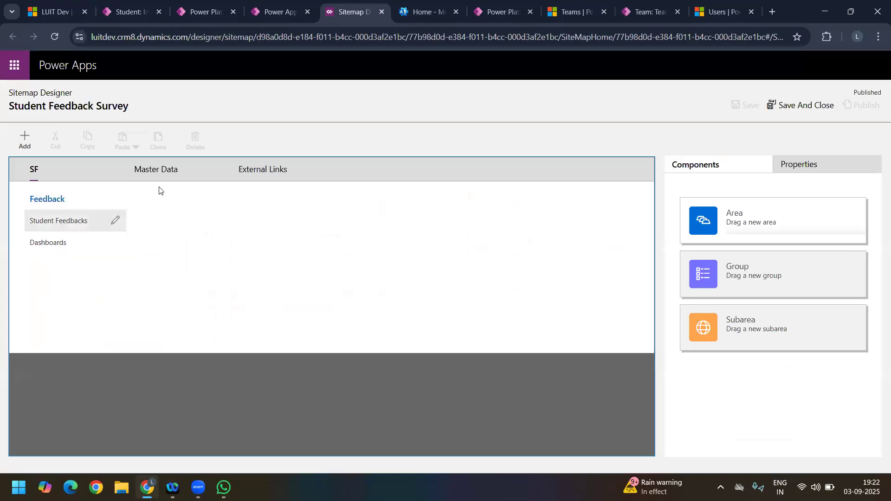
left_click(25, 139)
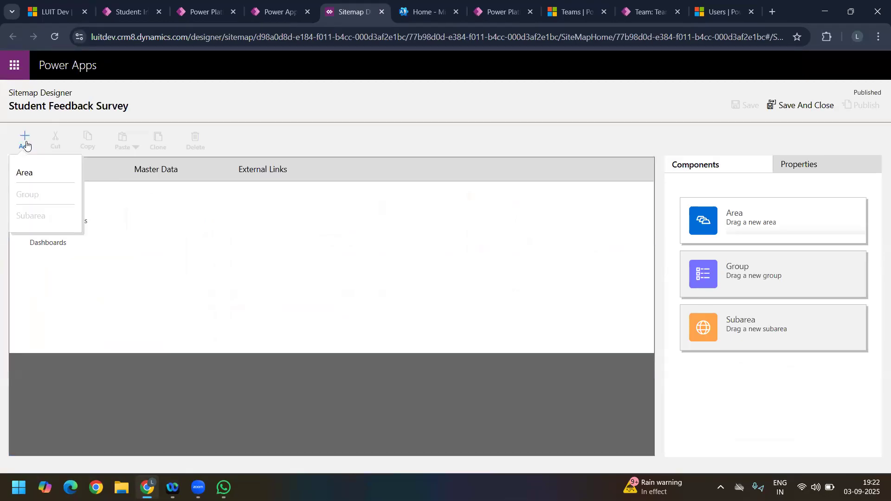
left_click(32, 172)
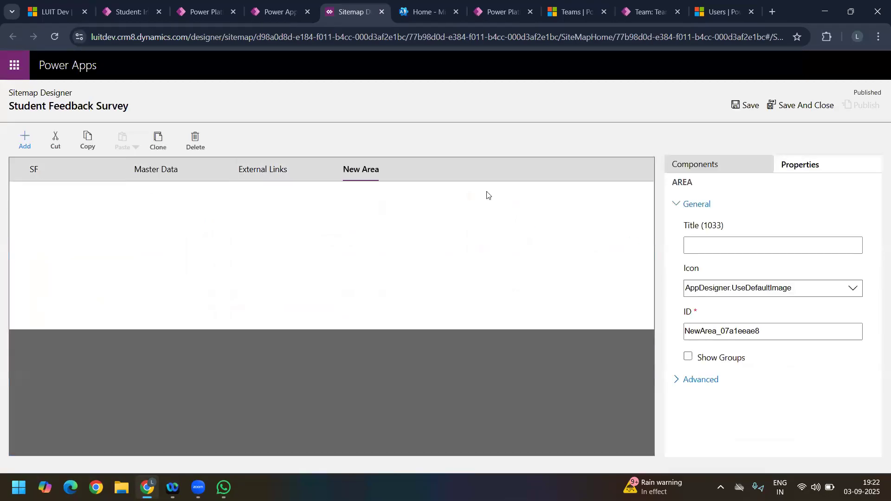
left_click(426, 166)
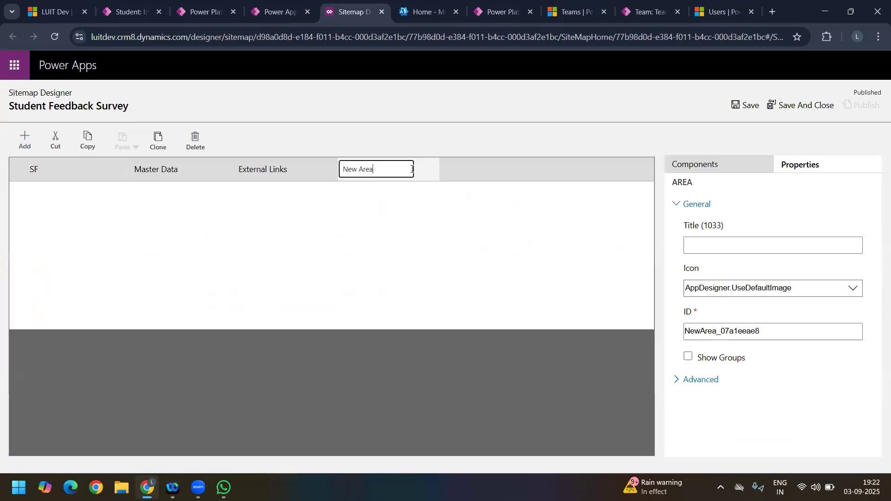
triple_click(396, 173)
type("Exta")
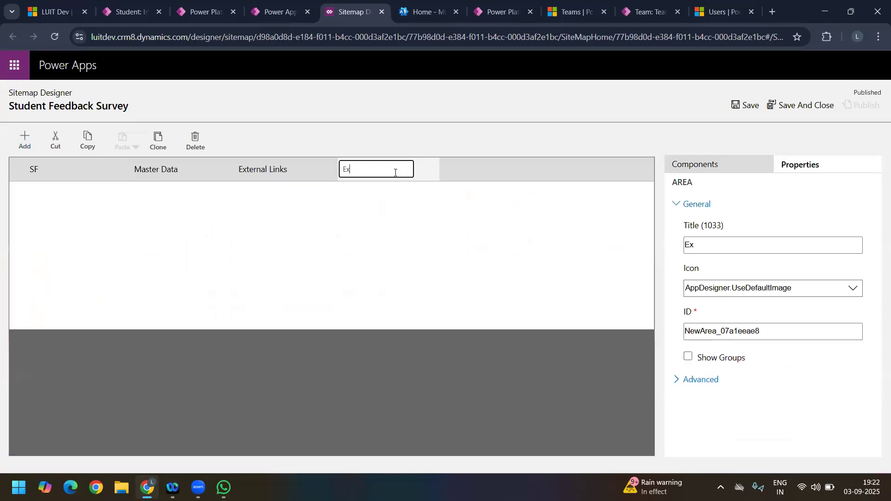
key("BackSpace")
type("ta")
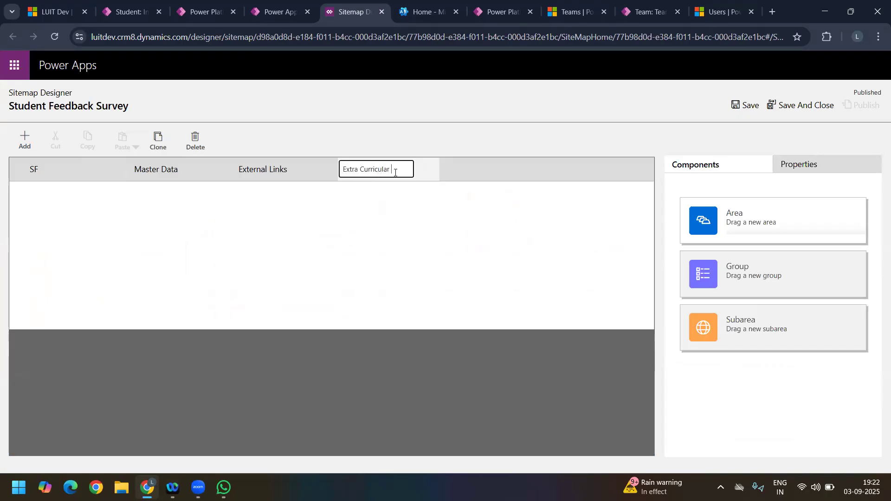
left_click(390, 209)
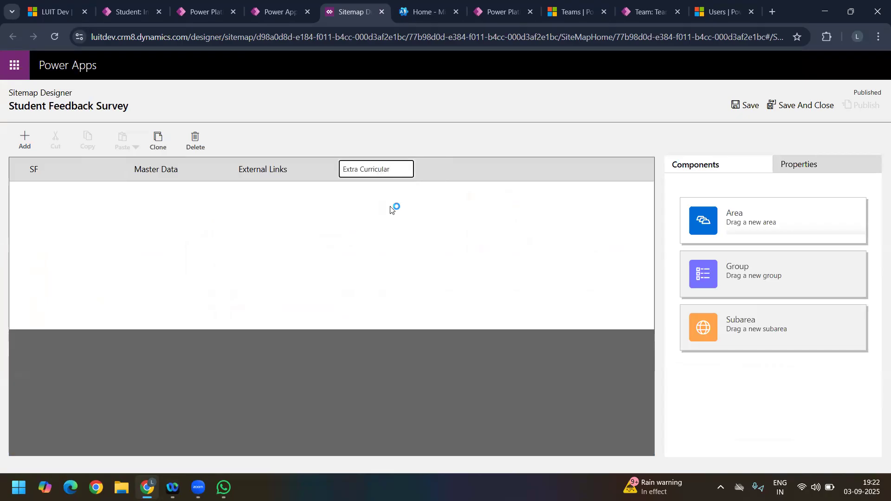
left_click(25, 140)
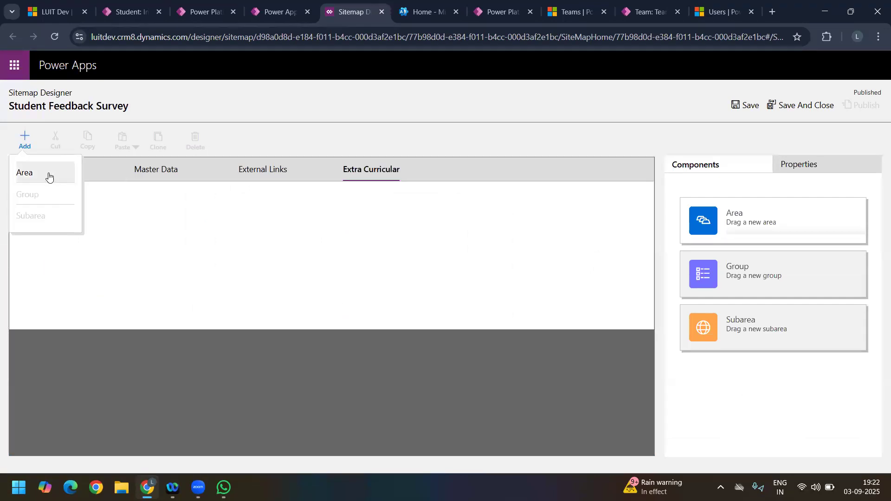
left_click(32, 147)
left_click(32, 148)
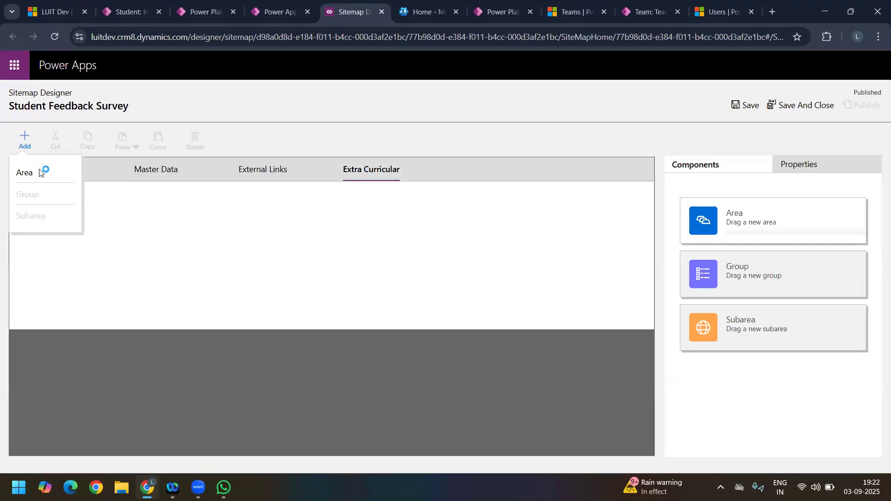
left_click(29, 176)
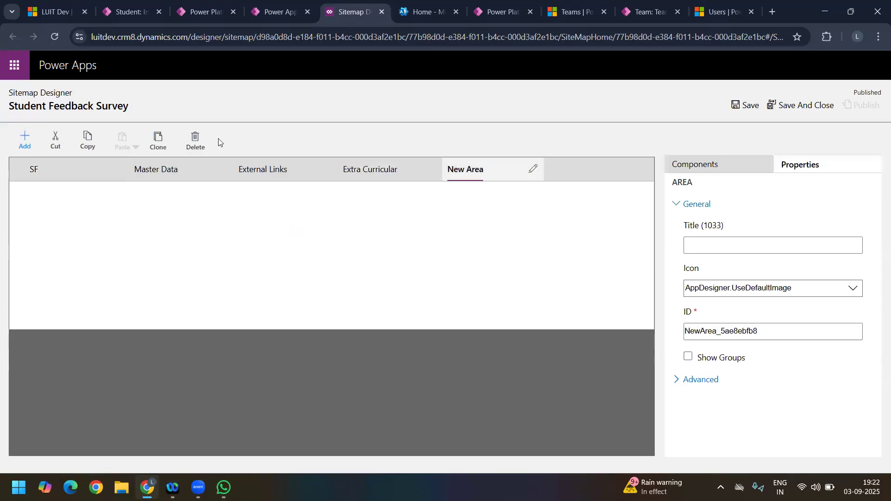
left_click(196, 141)
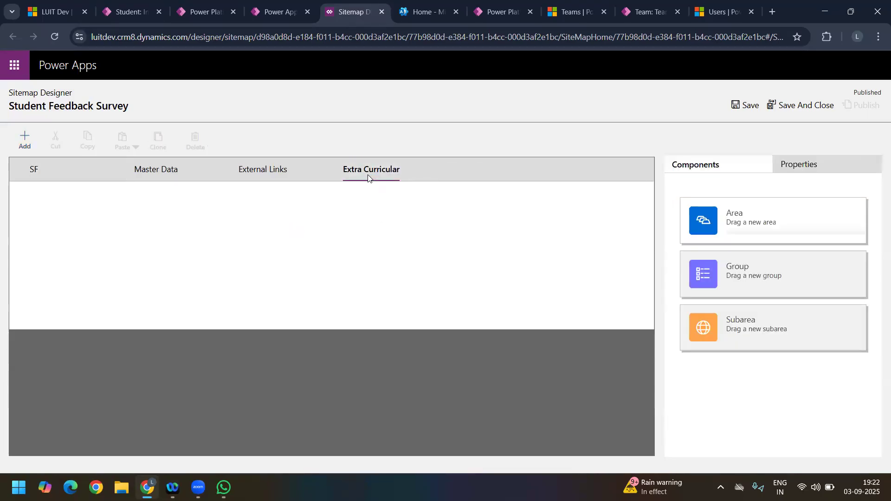
- Add a group titled Physical to the Extra Curricular area
left_click(369, 174)
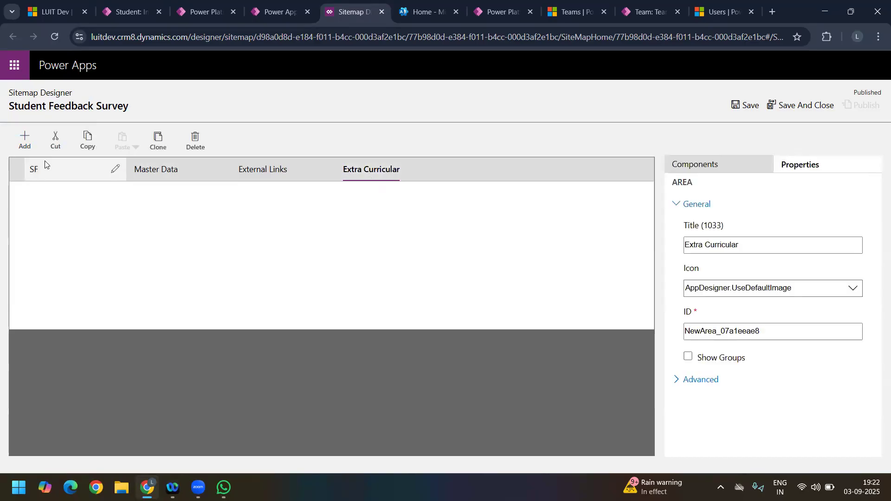
left_click(23, 140)
left_click(52, 195)
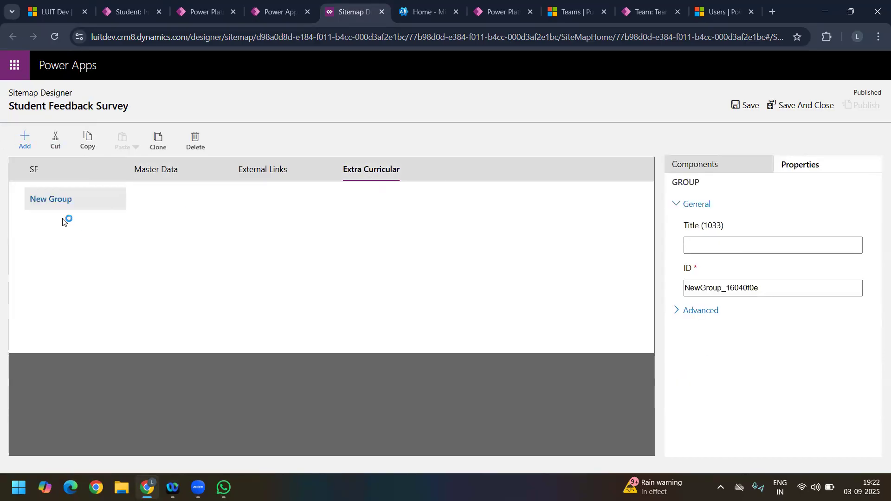
left_click(704, 243)
type("Physical")
left_click(311, 268)
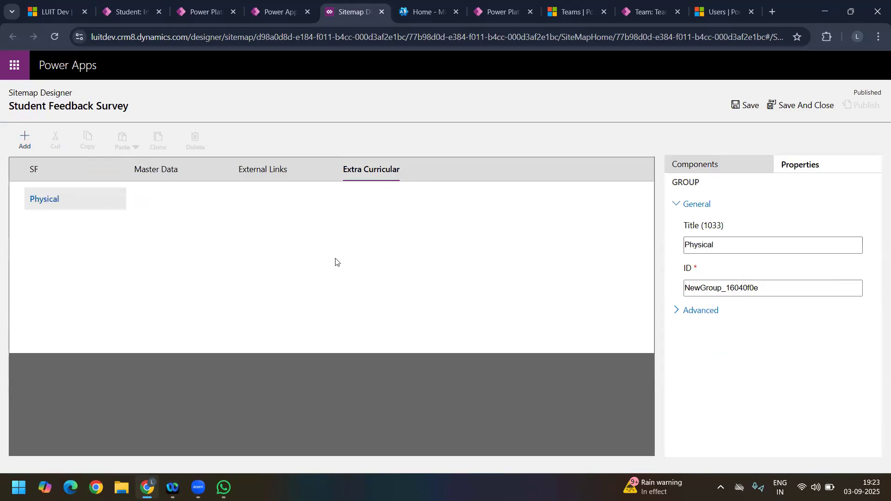
left_click(24, 140)
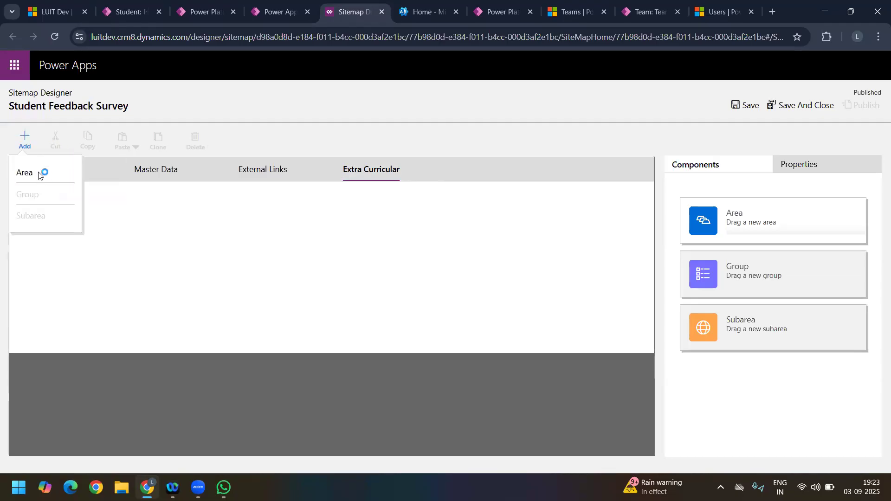
left_click(42, 172)
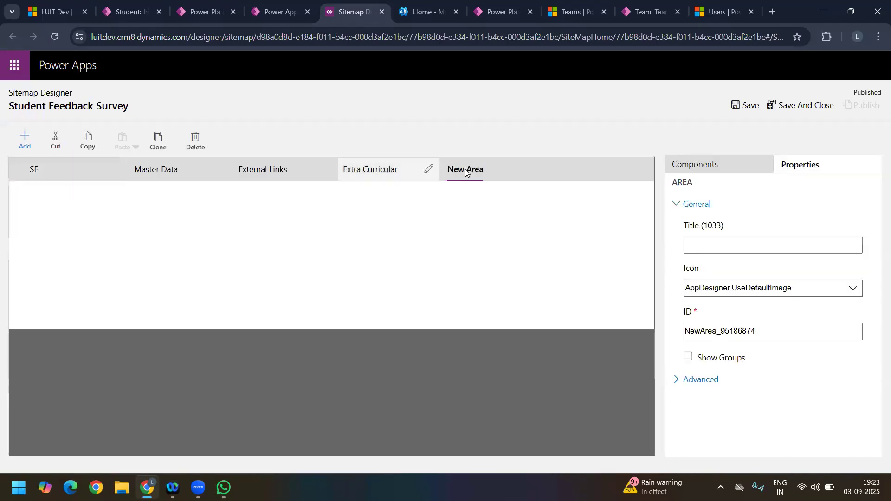
left_click(196, 139)
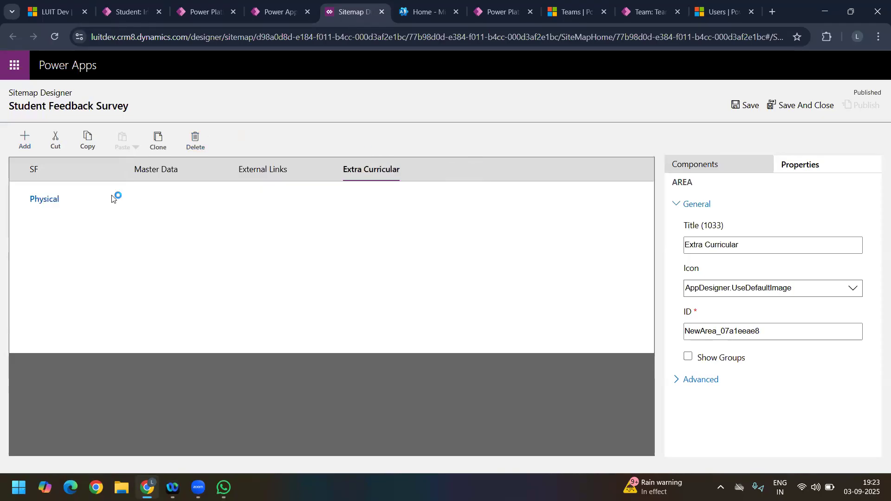
- Add an Entity subarea for the Games Board table to the Physical group, and save and publish the site map
left_click(27, 149)
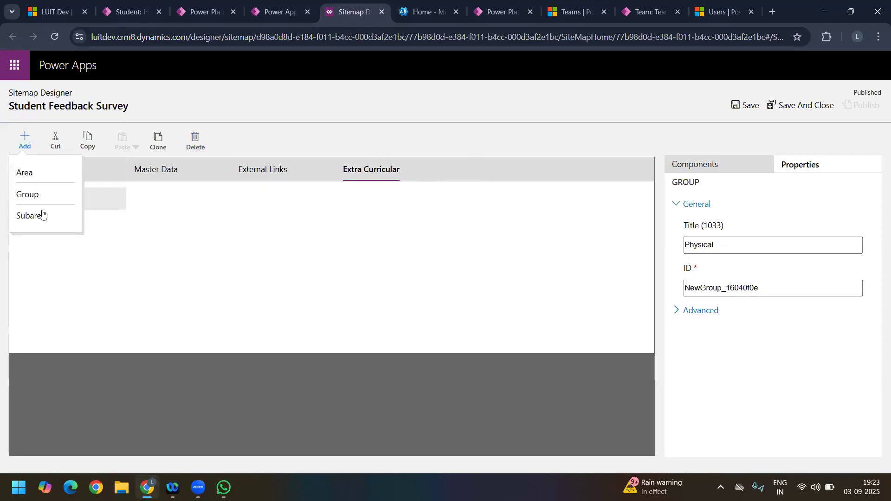
left_click(40, 221)
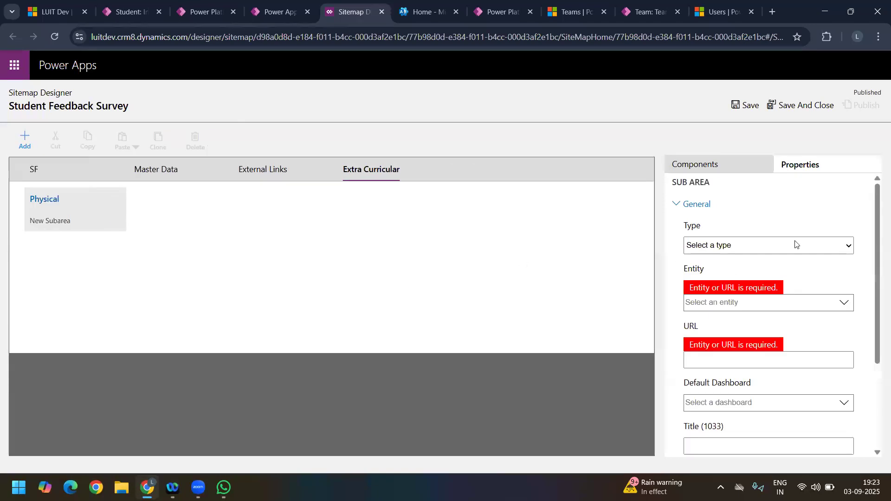
left_click(778, 245)
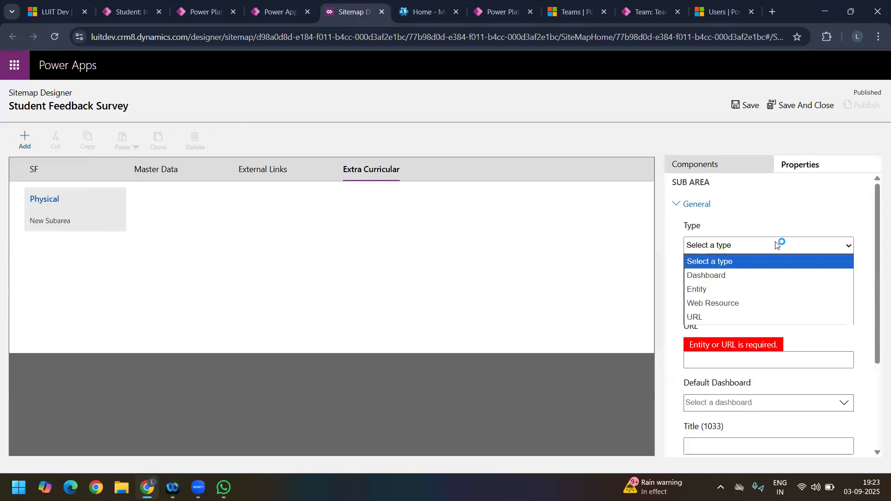
left_click(719, 289)
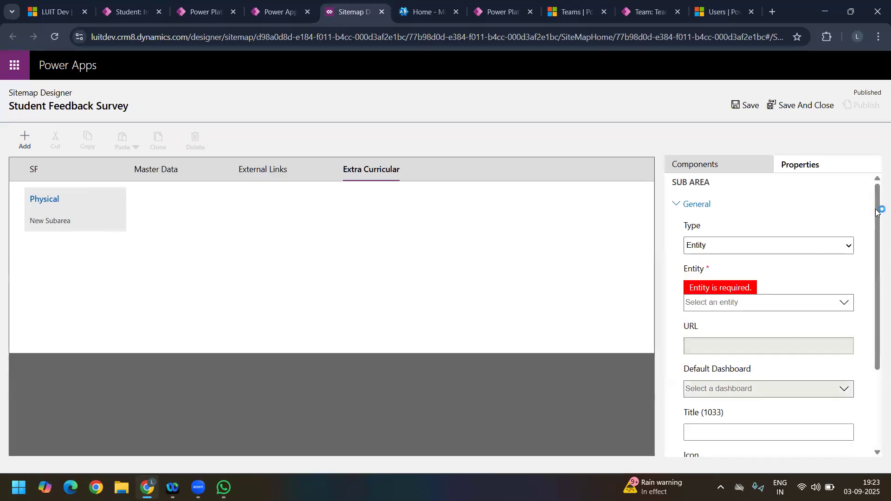
left_click_drag(879, 281, 879, 350)
left_click(846, 199)
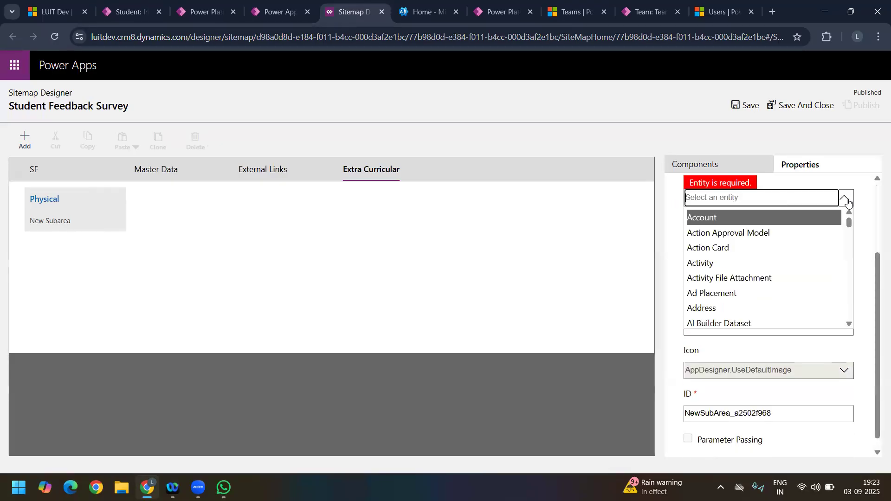
left_click(734, 200)
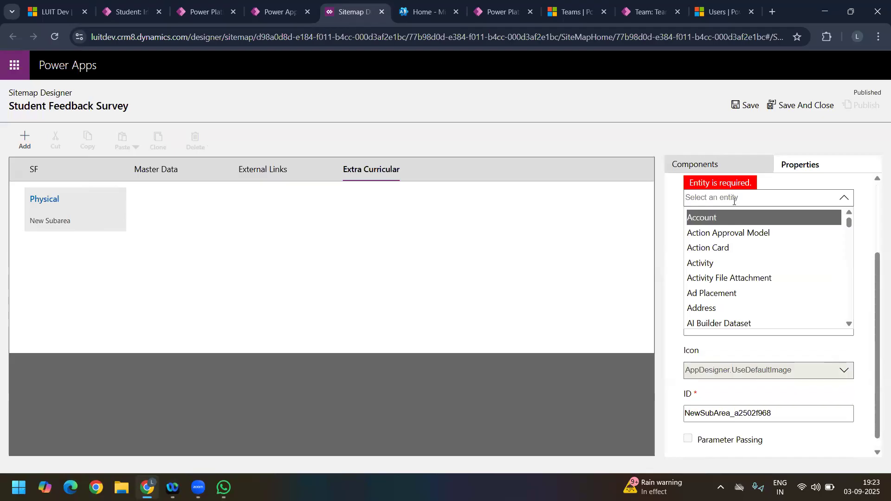
type("Ga")
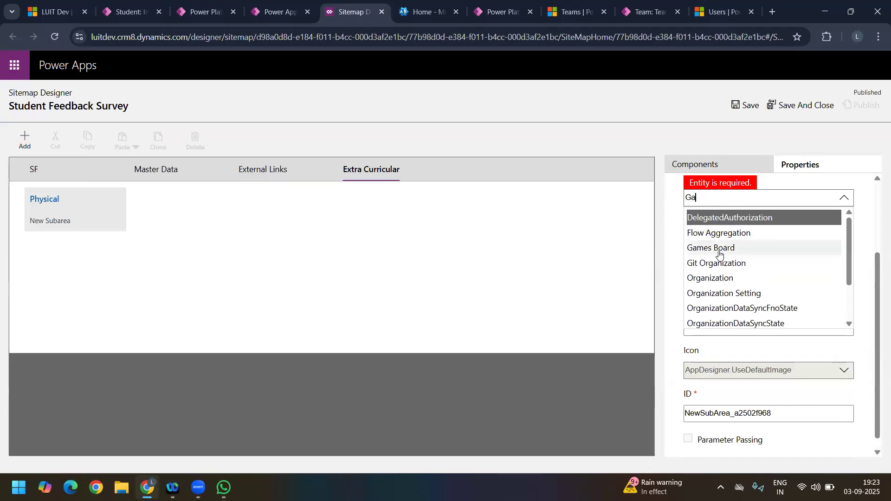
left_click(718, 248)
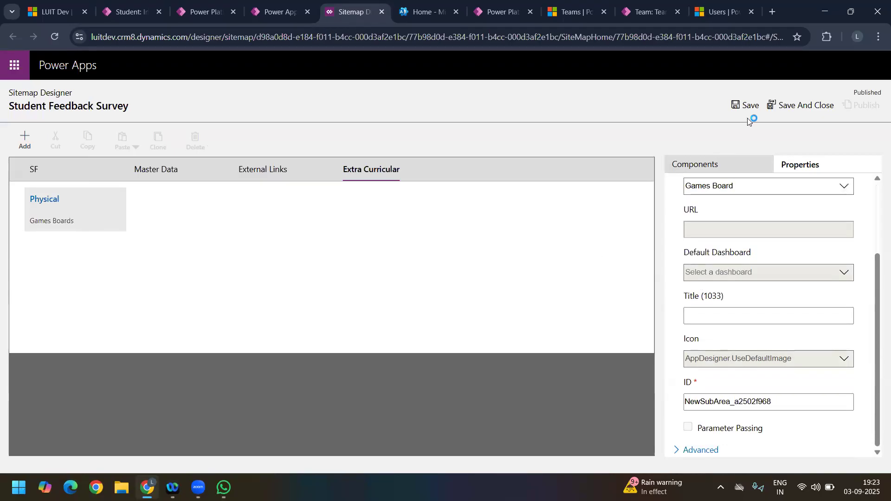
left_click(741, 108)
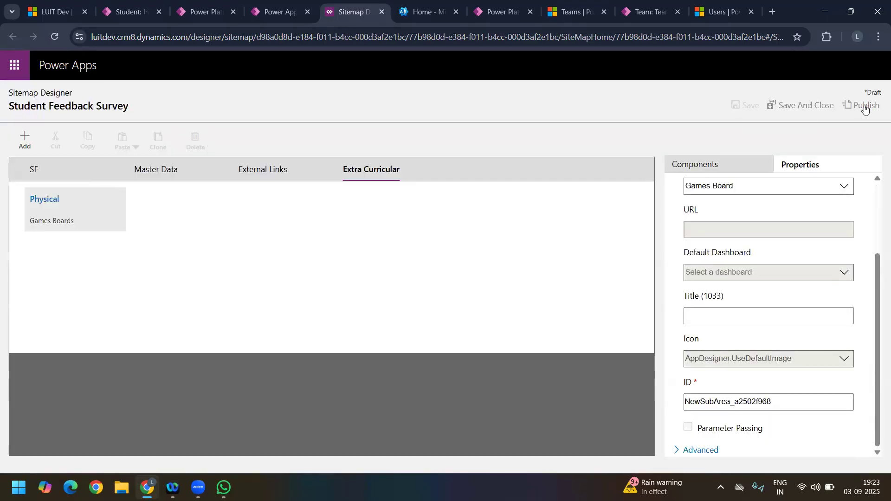
left_click(865, 106)
- Return to the open Student Feedback Survey app and hard reload it with its cache emptied
left_click(123, 14)
left_click(55, 37)
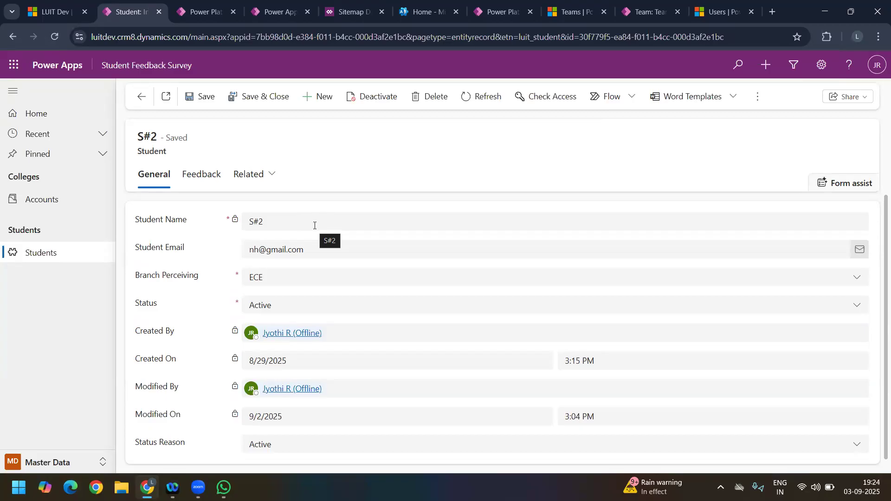
left_click(45, 461)
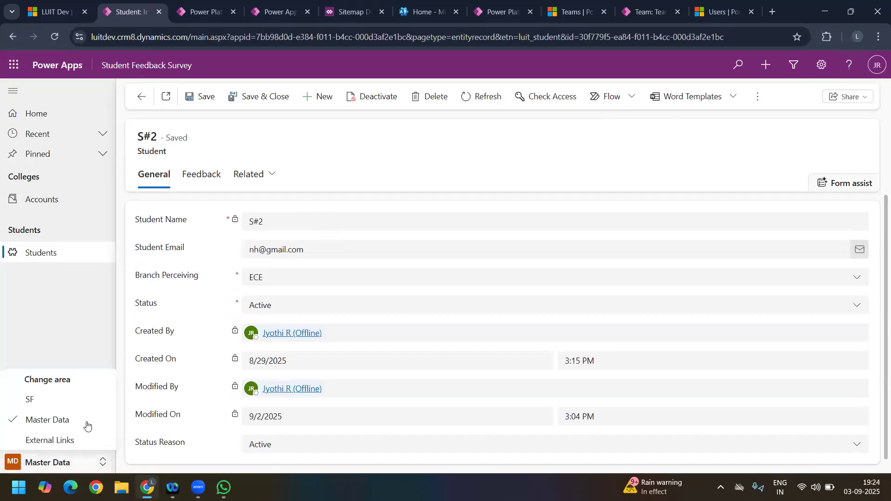
key("F12")
right_click(56, 40)
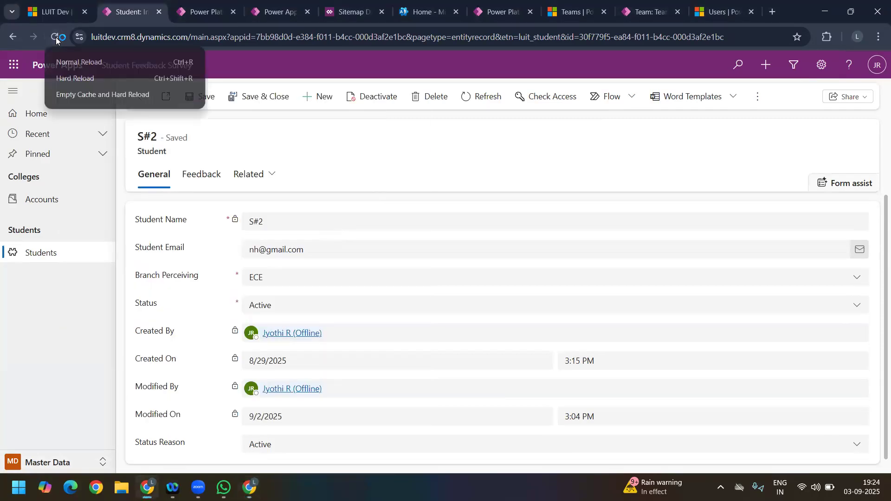
left_click(95, 94)
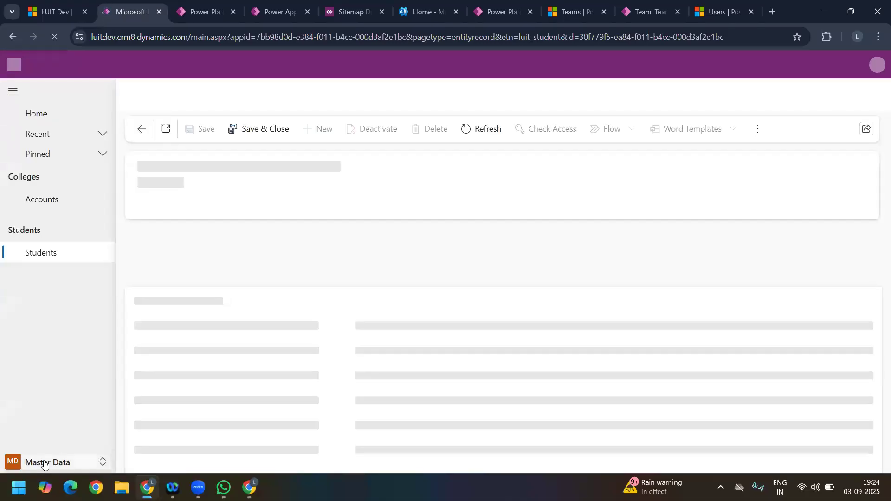
- Change to the app's Extra Curricular area and start a new record under Games Boards
left_click(45, 462)
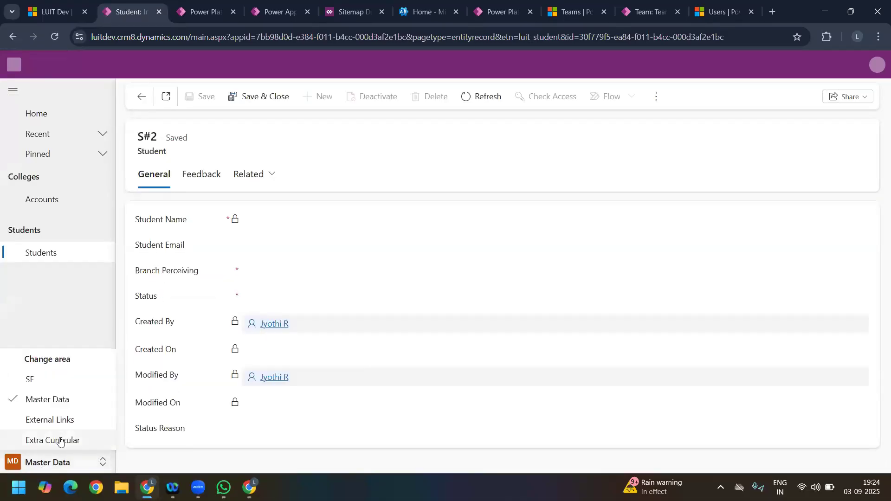
left_click(57, 436)
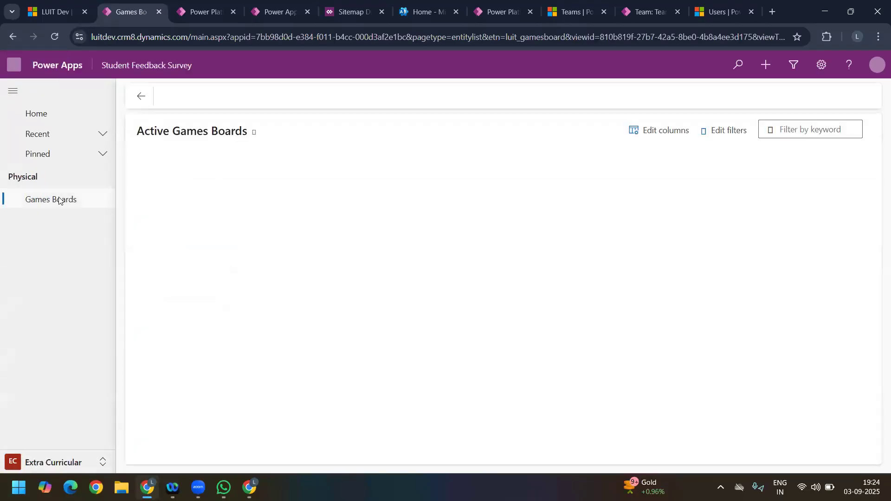
left_click(59, 200)
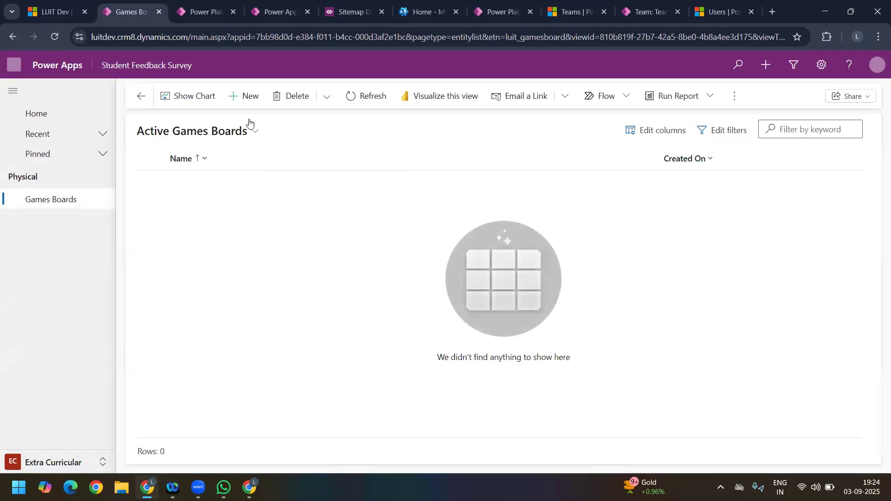
left_click(245, 97)
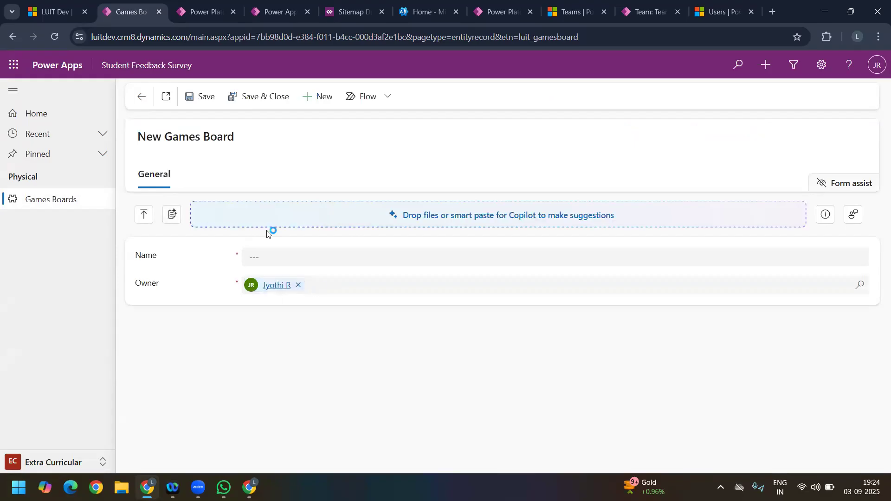
- Examine the SR UNIVERSITY student feedback form from the SF area in a duplicate tab, and return to the new games board
right_click(121, 17)
left_click(163, 117)
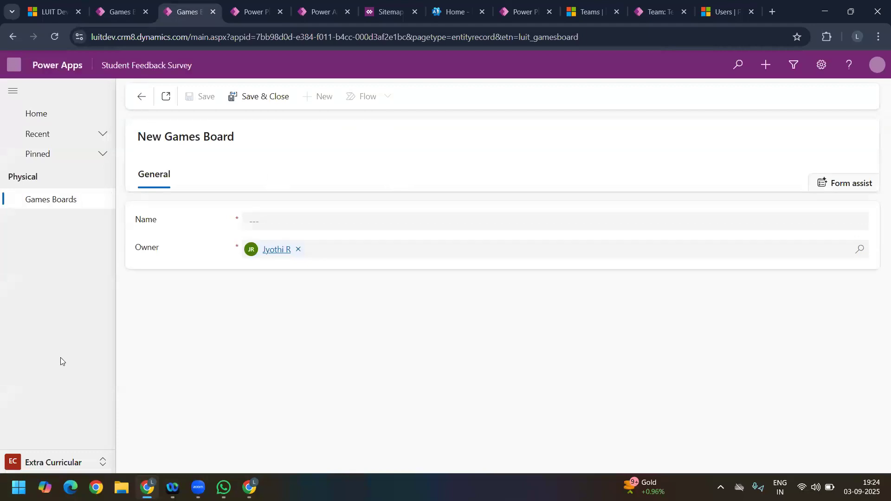
left_click(47, 459)
left_click(33, 384)
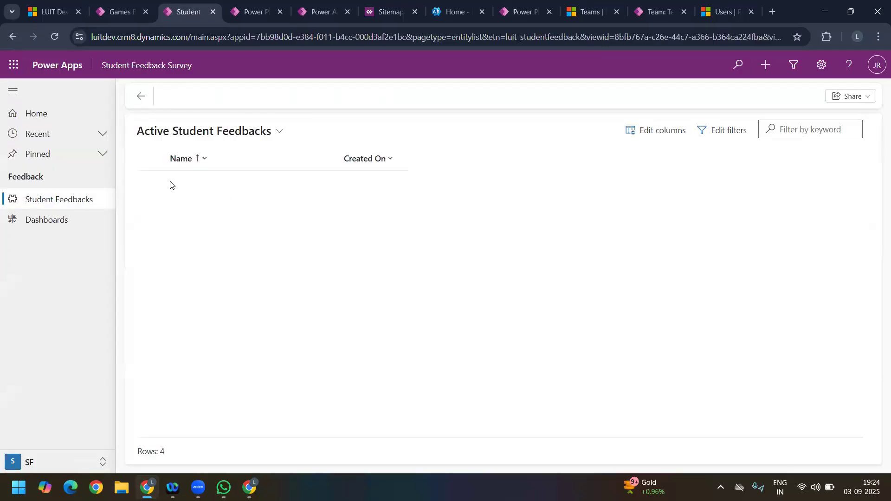
left_click(220, 184)
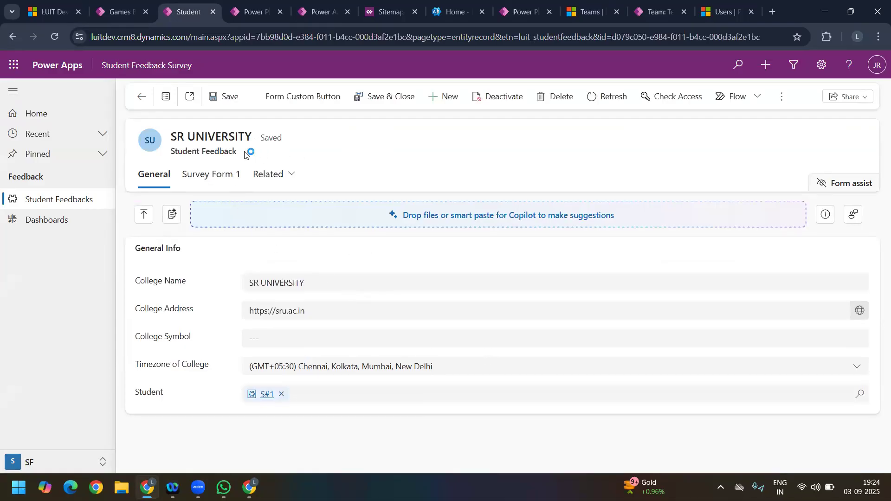
left_click_drag(238, 152, 176, 152)
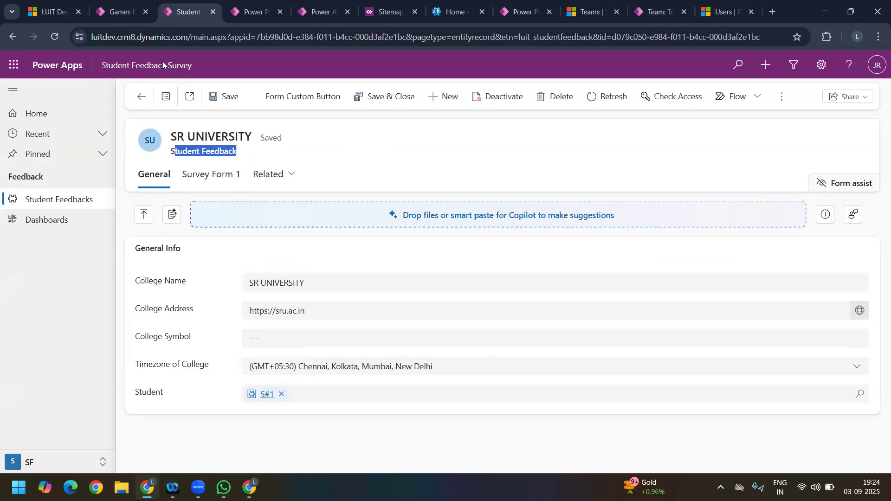
left_click(249, 155)
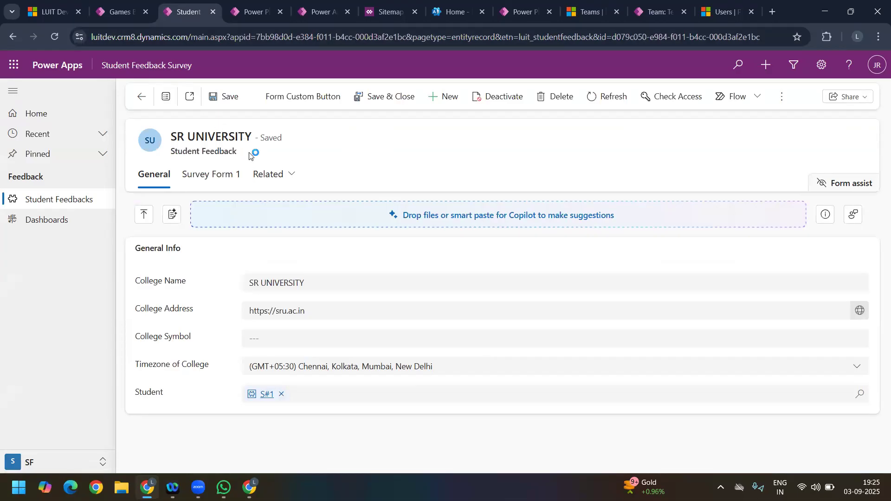
left_click_drag(237, 152, 174, 152)
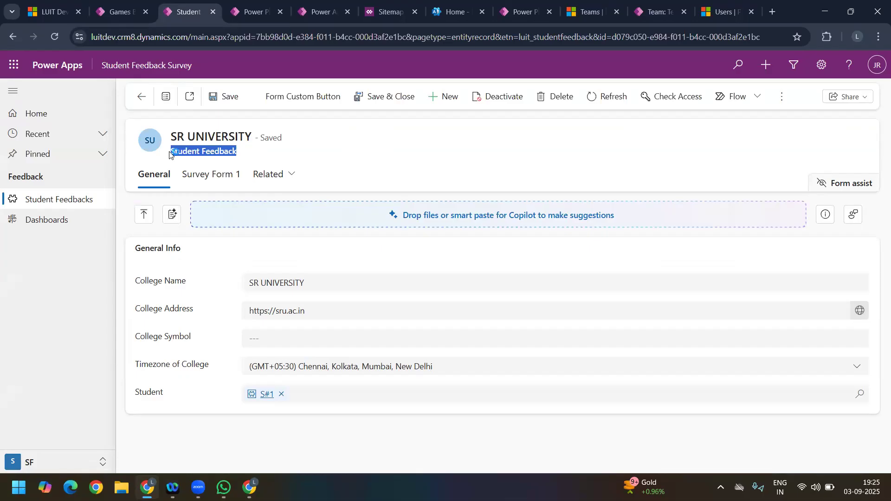
left_click(121, 18)
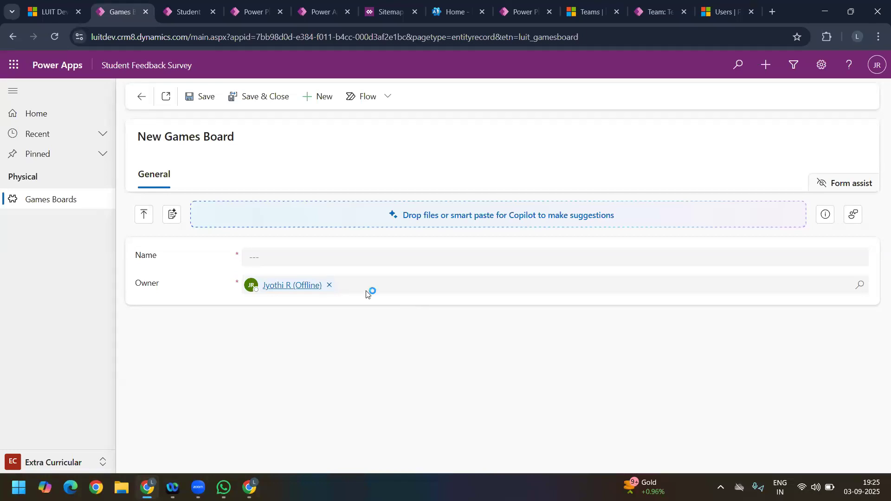
left_click(318, 12)
left_click(382, 14)
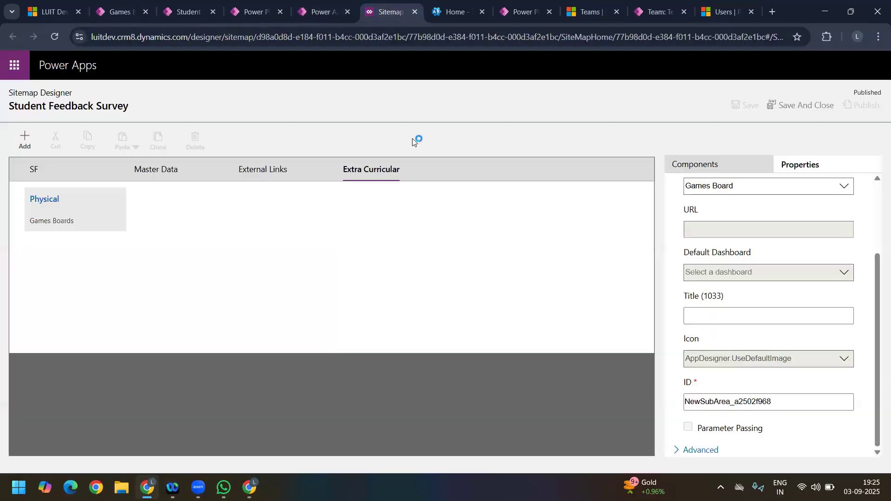
left_click(327, 14)
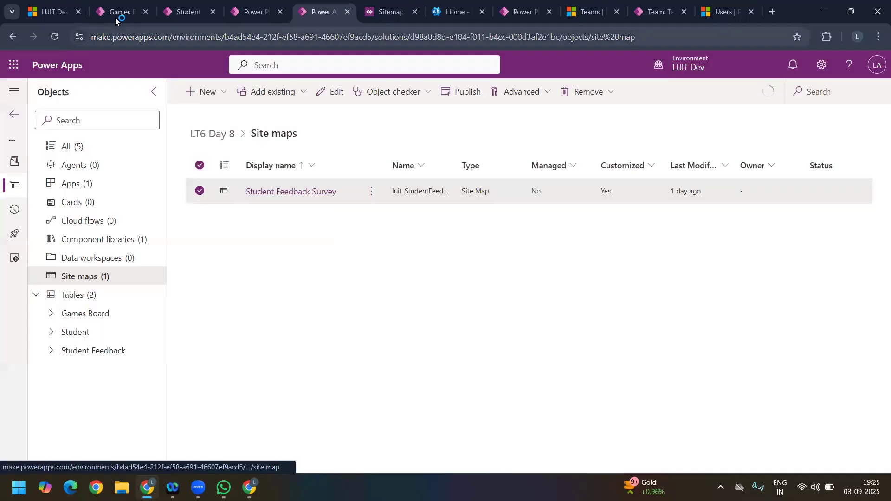
left_click(117, 13)
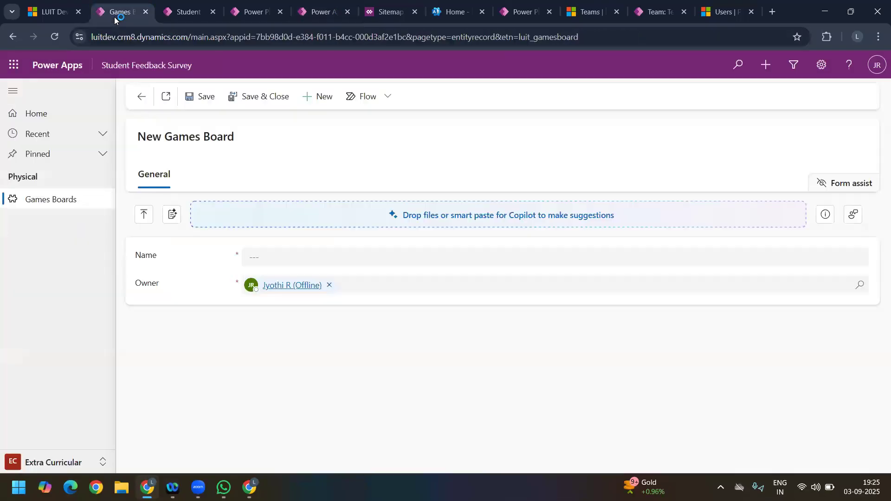
- Replace the new games board's owner with the India Team
left_click(330, 286)
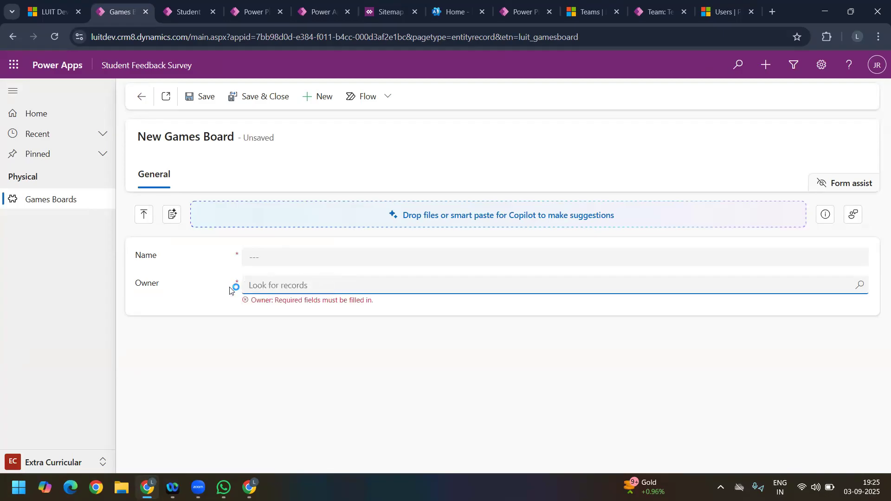
left_click(293, 286)
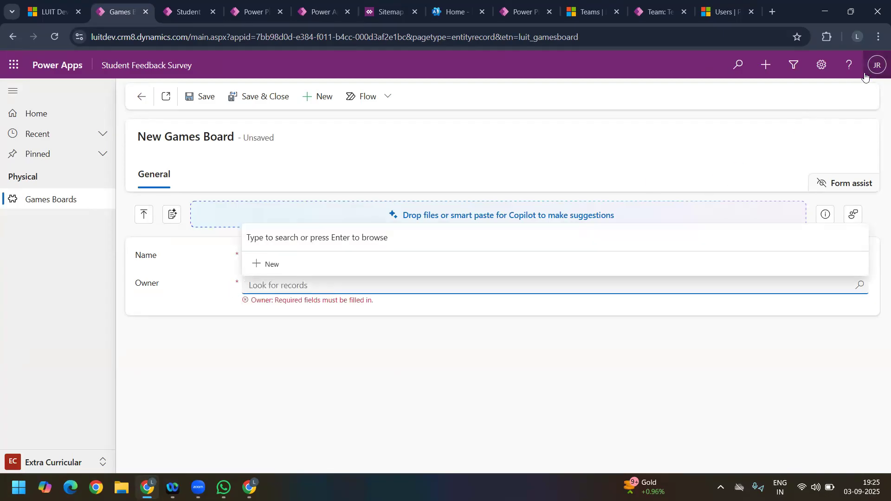
left_click(311, 287)
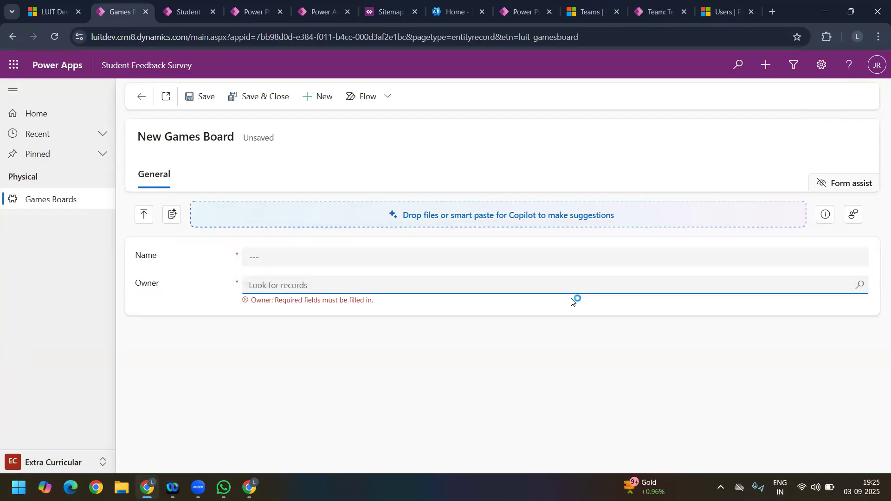
left_click(862, 286)
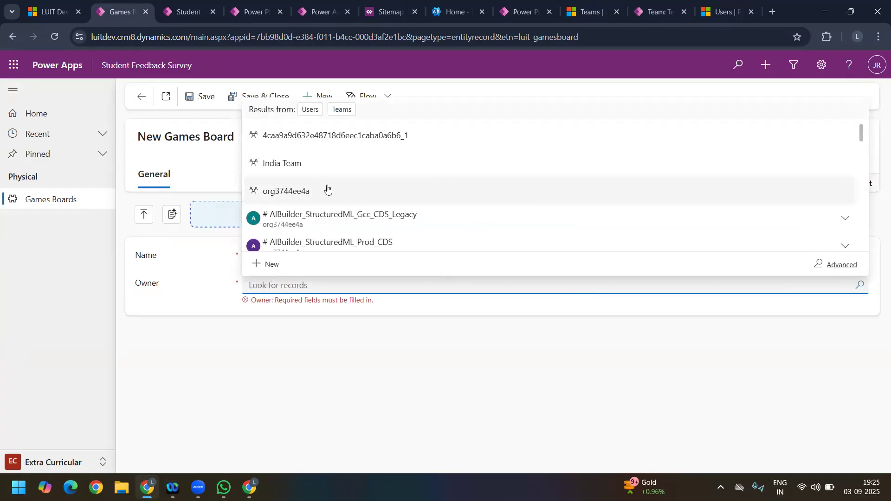
left_click(314, 174)
- Name the games board Cricket Board and save the record
left_click(272, 256)
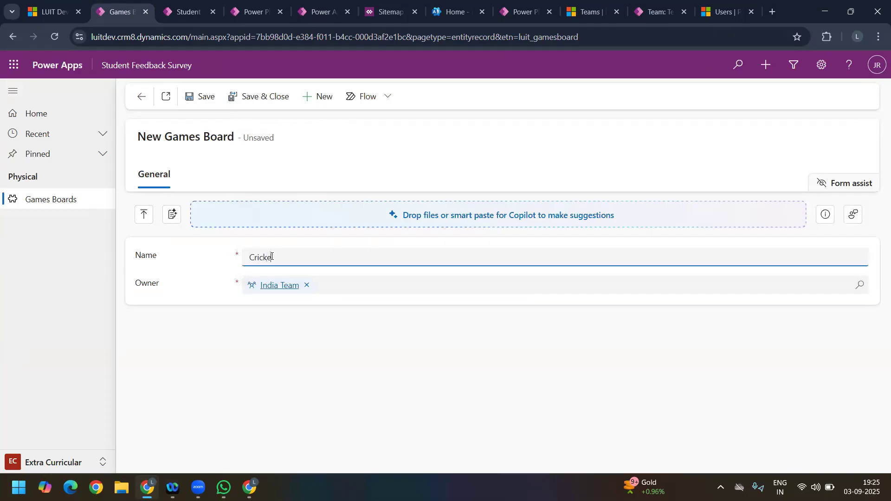
type("Cricket Board")
left_click(202, 100)
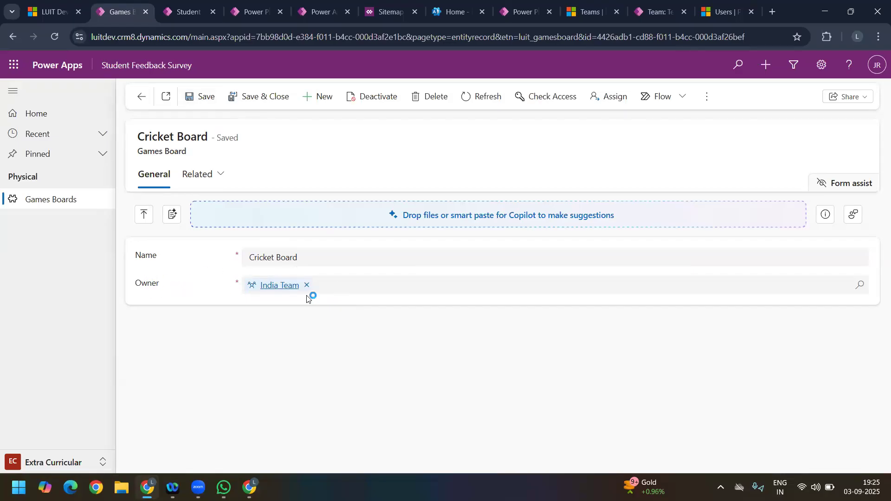
- View the details and members of the India Team that owns the record, and return to Cricket Board
left_click(277, 289)
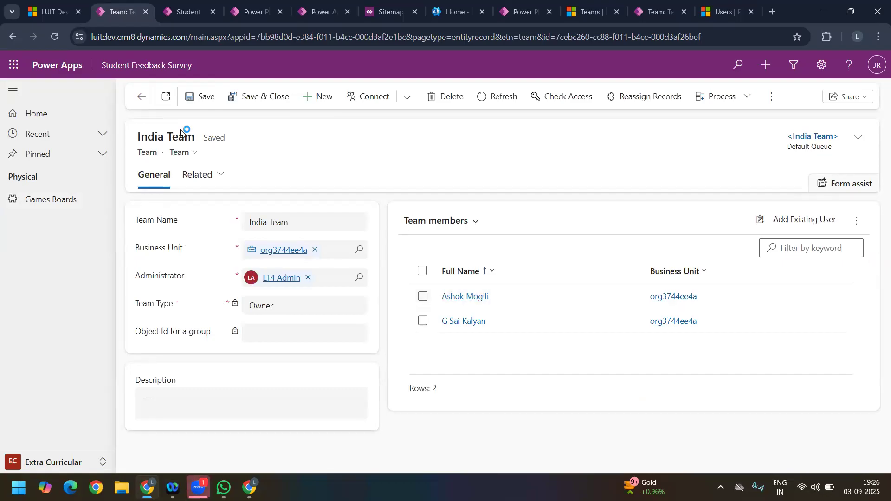
left_click(141, 99)
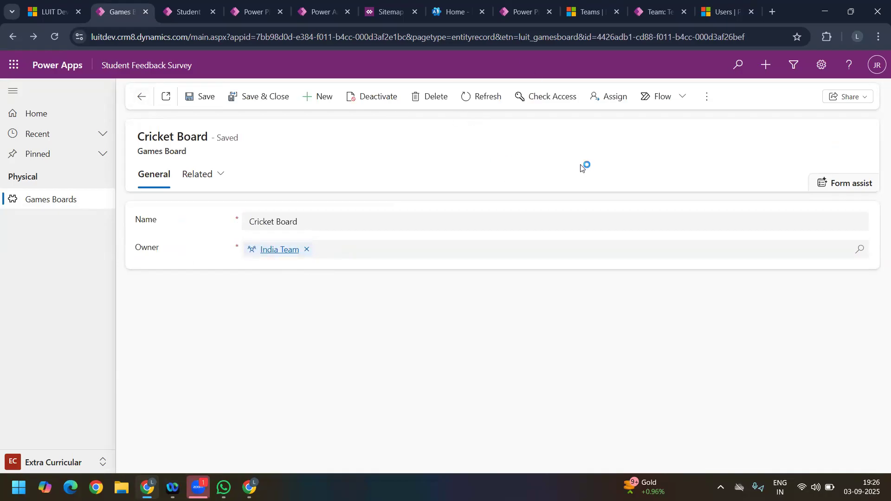
- Close the blank Microsoft 365 admin home tab and look through the settings, site map and sitemap designer tabs
left_click(195, 12)
left_click(253, 11)
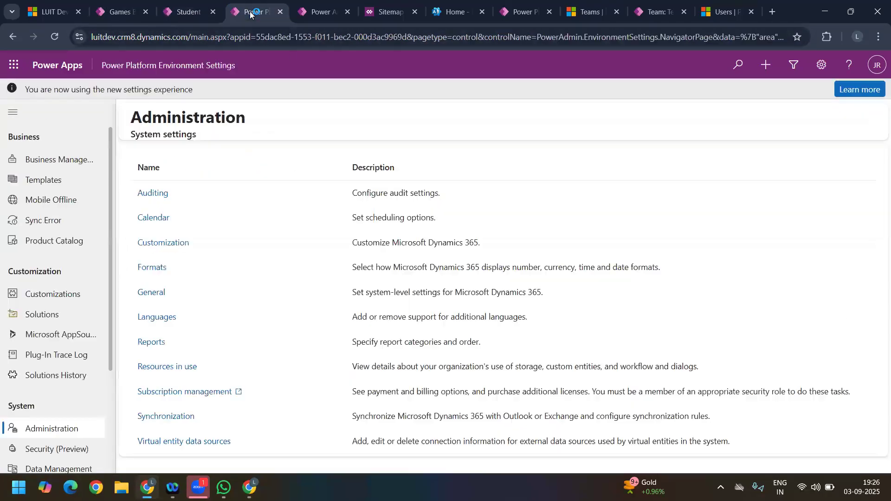
left_click(309, 13)
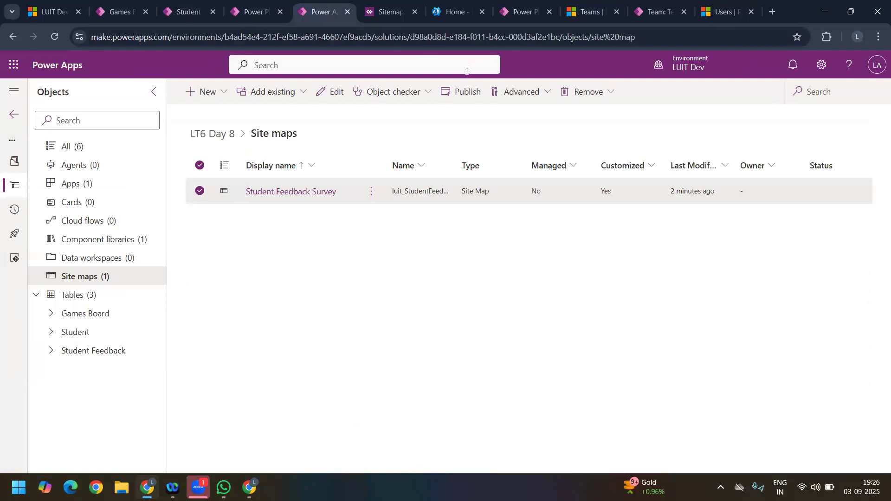
left_click(450, 13)
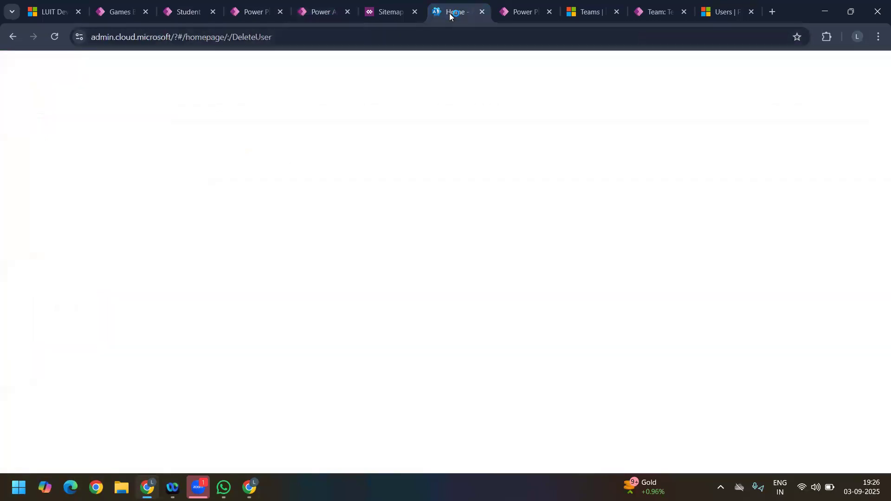
left_click(481, 13)
left_click(386, 14)
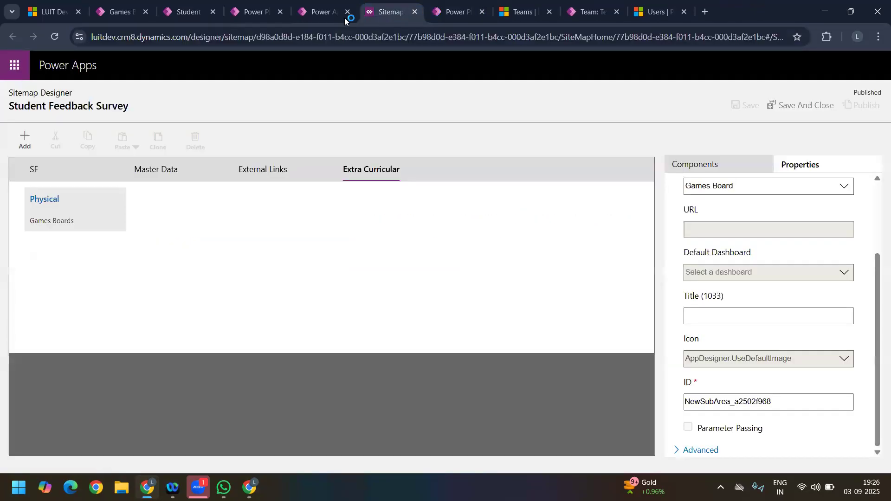
left_click(323, 13)
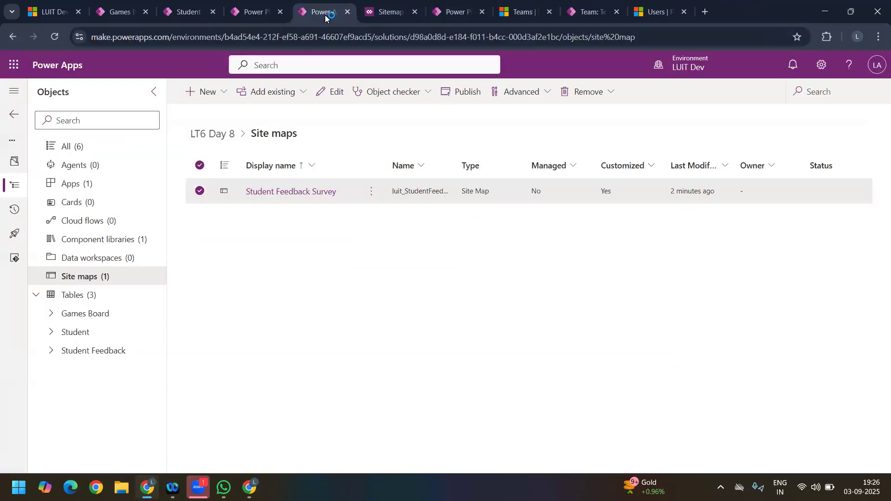
- Return from the Cricket Board record to the Active Games Boards list and reopen the record
left_click(113, 14)
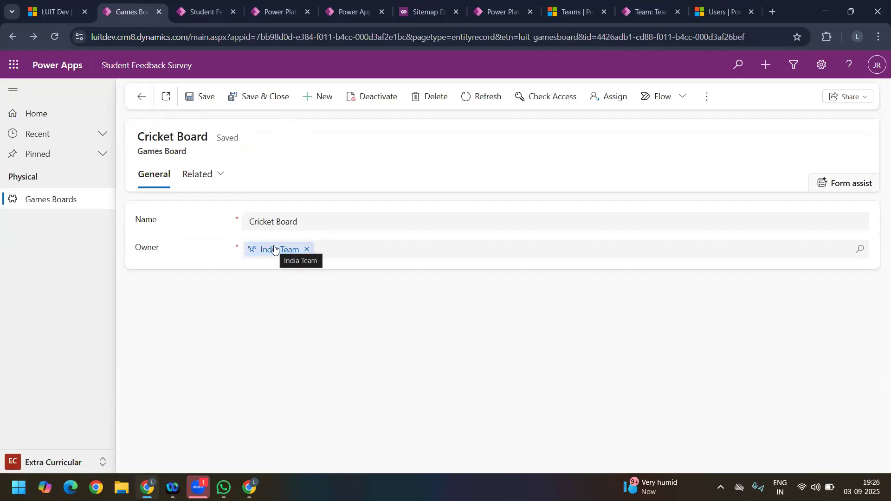
left_click(143, 98)
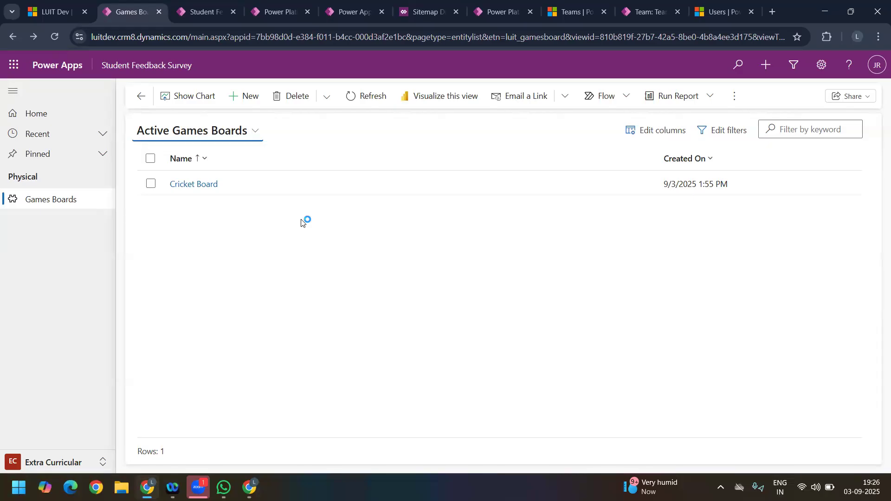
left_click(192, 183)
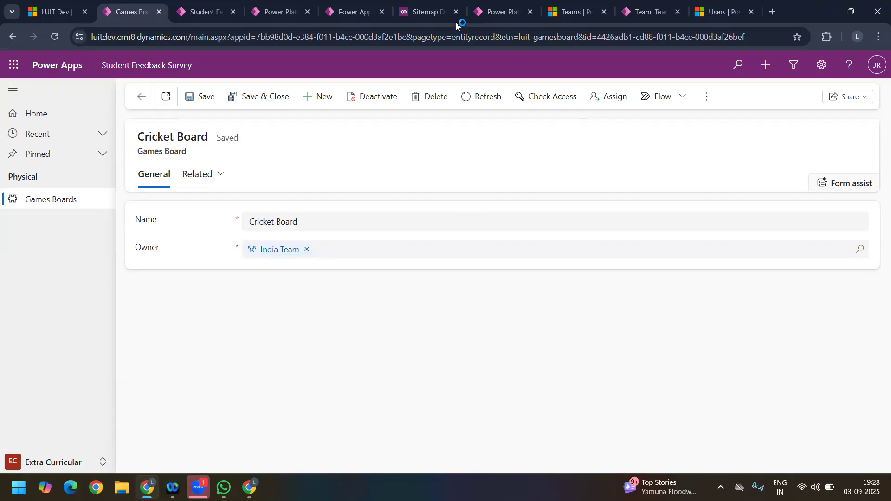
- Open the environment's list of security roles from the Security (Preview) system settings
left_click(273, 17)
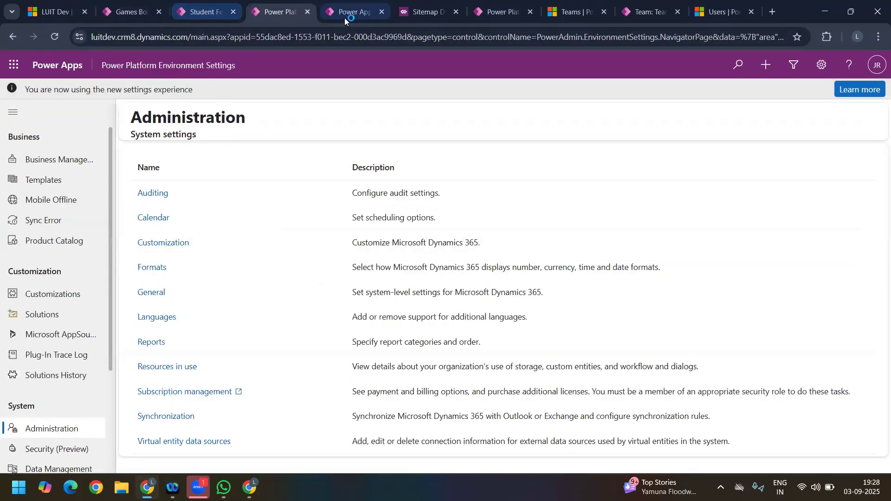
left_click(344, 15)
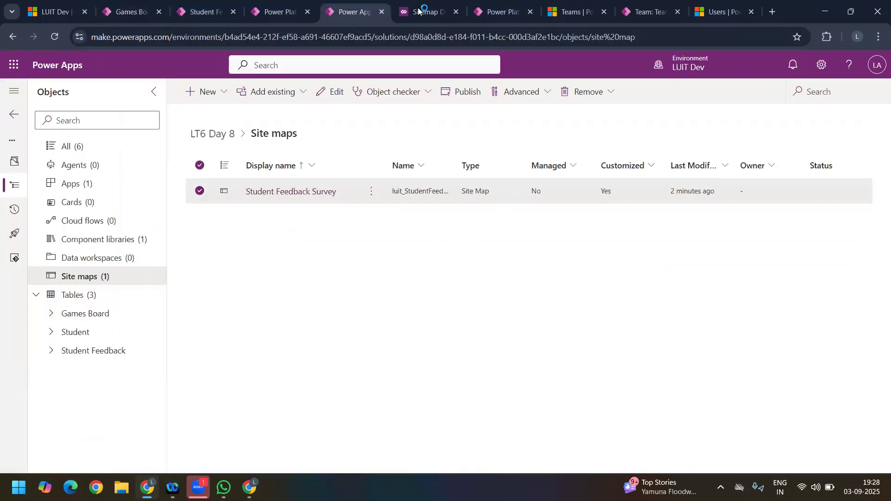
left_click(499, 11)
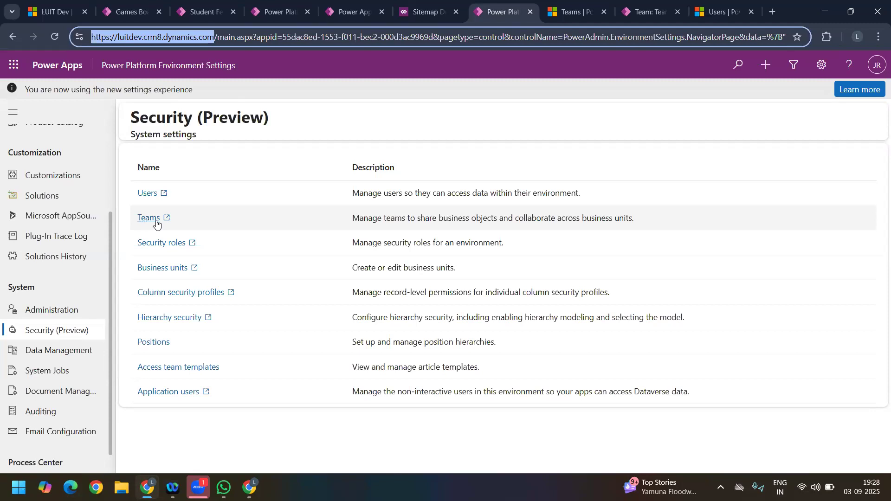
left_click(156, 244)
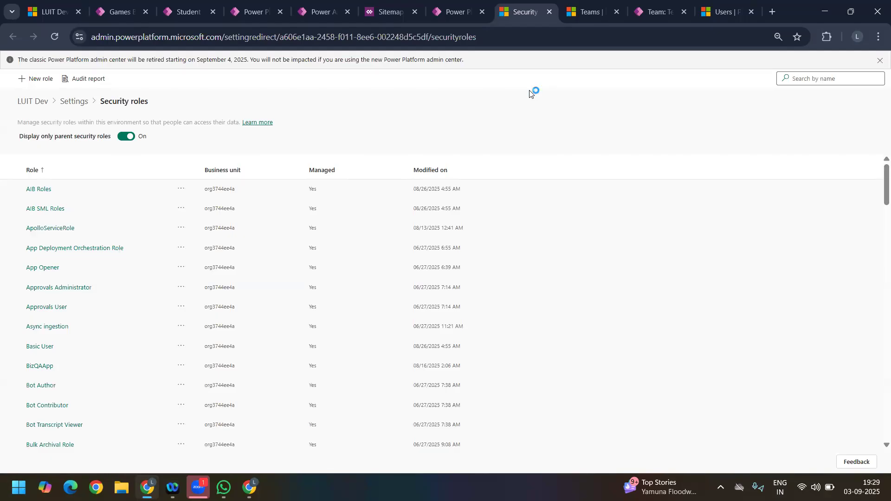
- View the published apps alongside the games board record and environment settings, and return to the security roles list
left_click(121, 16)
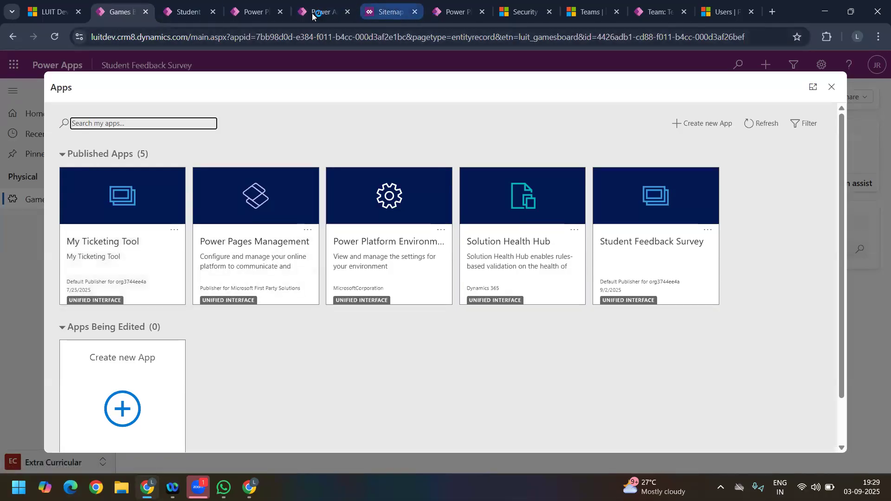
left_click(260, 12)
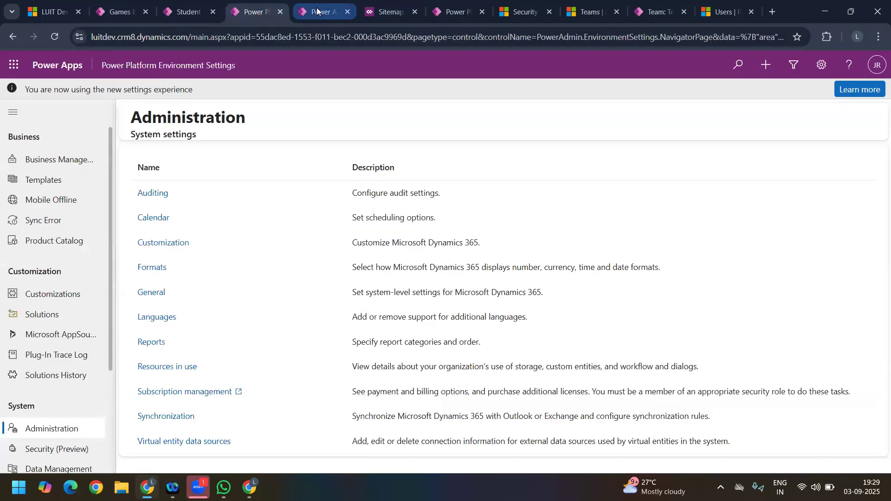
left_click(301, 12)
left_click(444, 16)
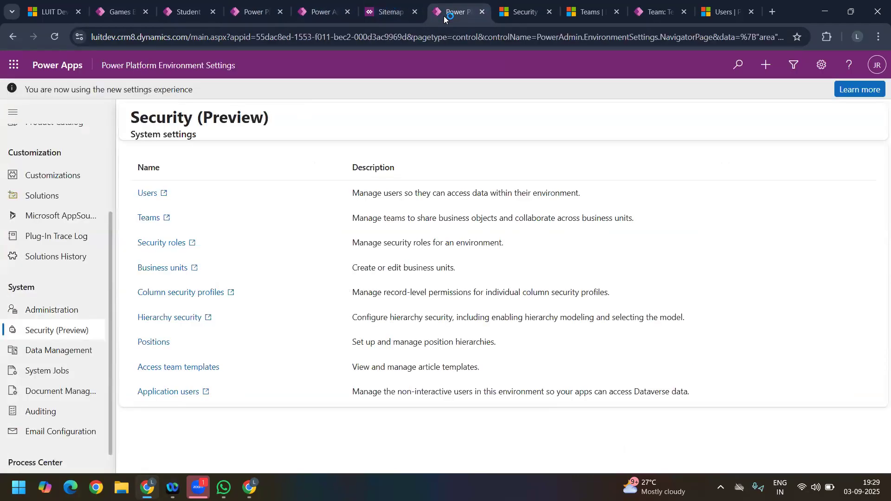
left_click(116, 11)
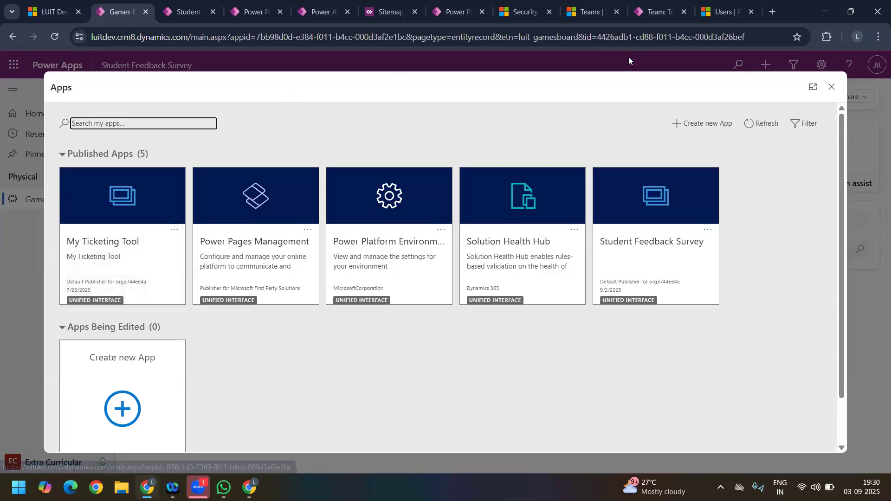
left_click(524, 11)
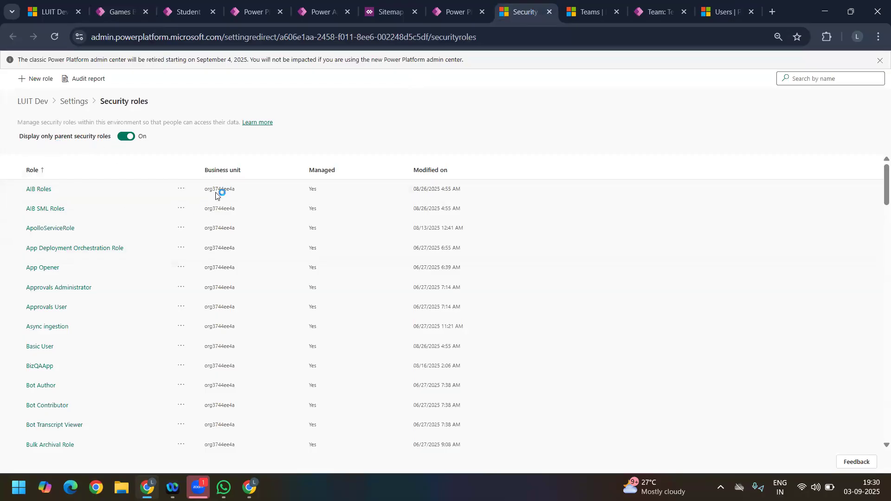
- Examine the System Administrator and System Customizer roles near the end of the security roles list
left_click_drag(885, 185, 877, 43)
left_click(886, 264)
left_click_drag(878, 266, 879, 456)
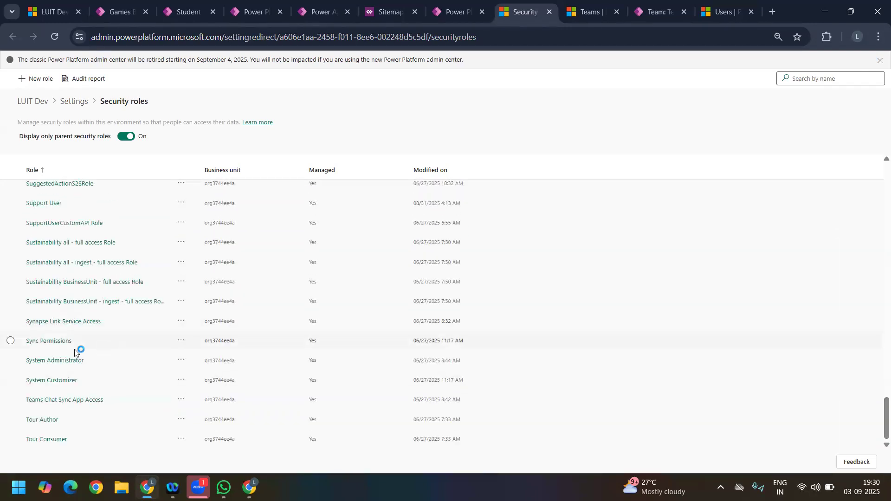
left_click(10, 361)
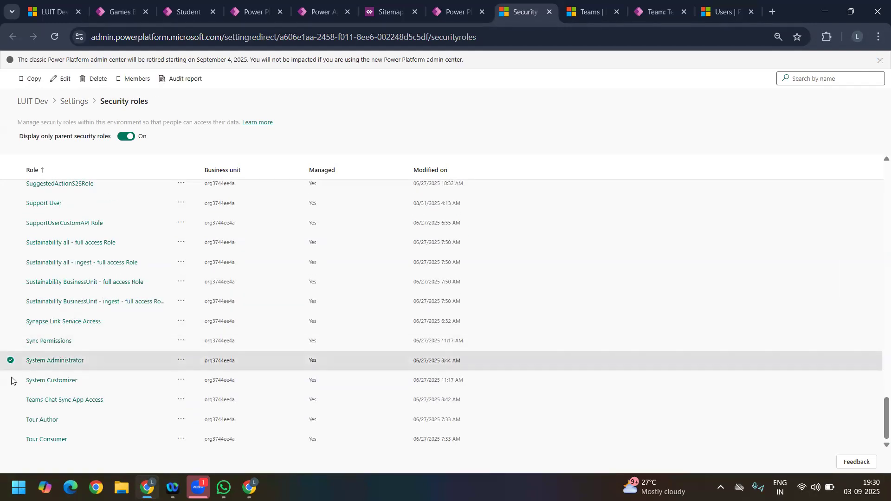
left_click(10, 380)
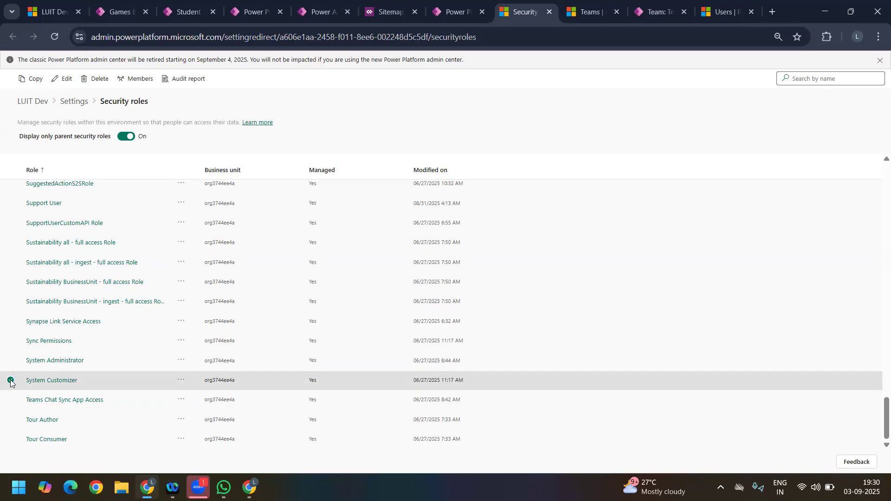
left_click(10, 380)
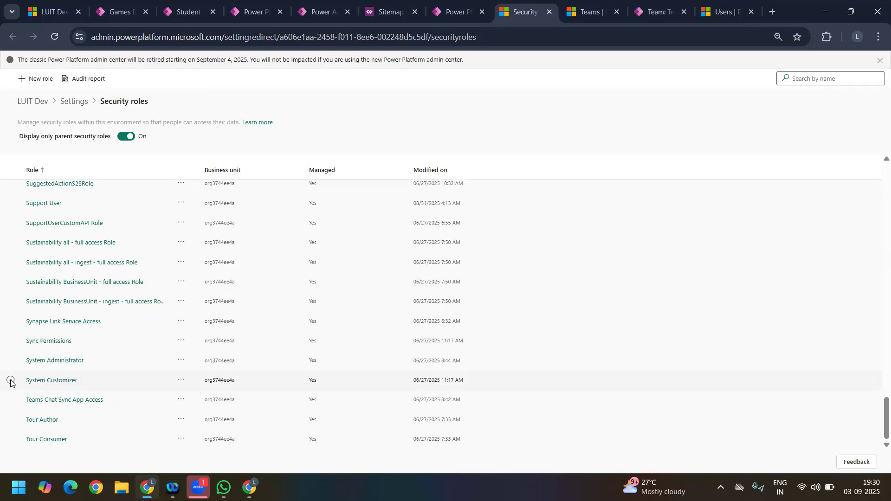
left_click(11, 381)
left_click(10, 380)
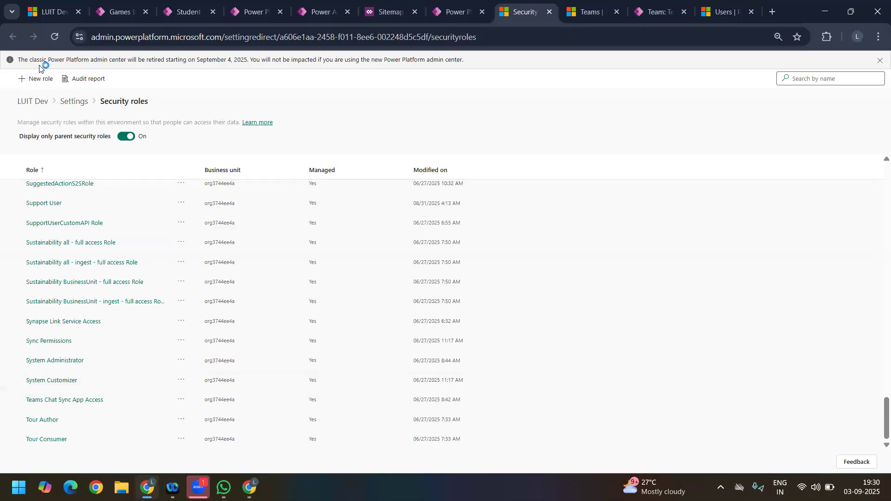
- Create a security role named Student FeedBack App in the org3744ee4a business unit and save it
left_click(34, 79)
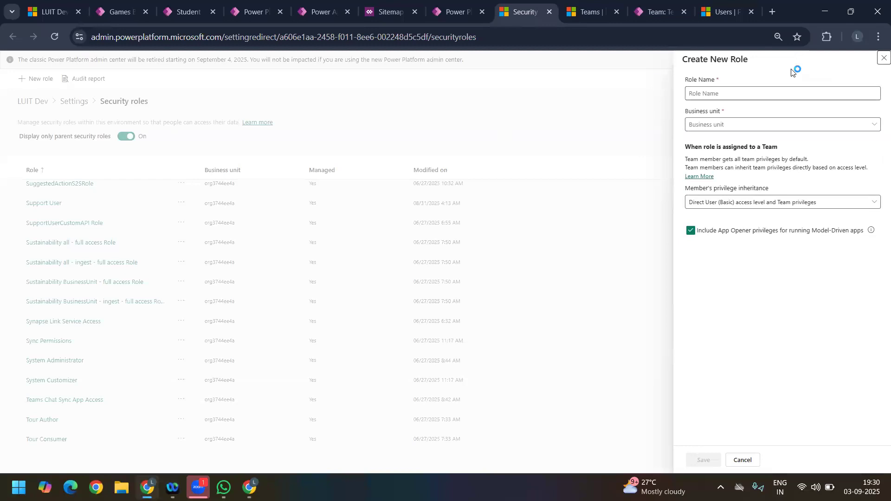
left_click(697, 93)
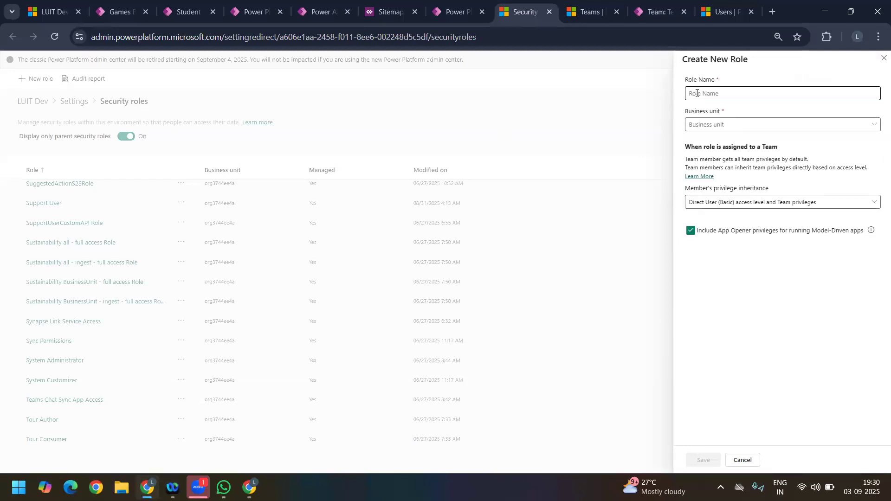
type("Student")
type(" Feedn")
type("ba")
type("ck AP")
type("pp")
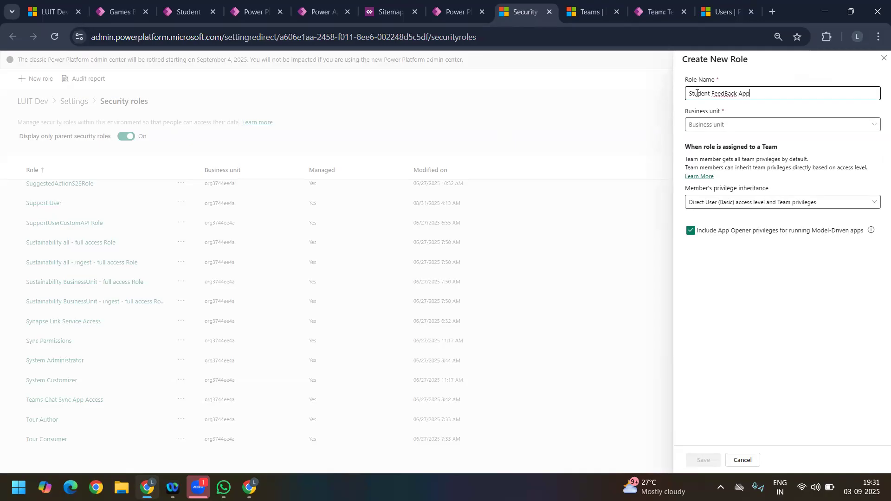
left_click(718, 125)
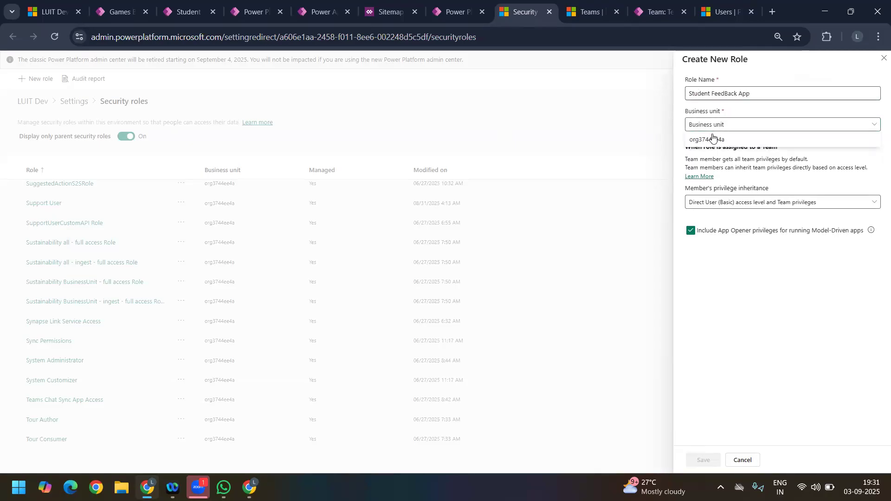
left_click(709, 140)
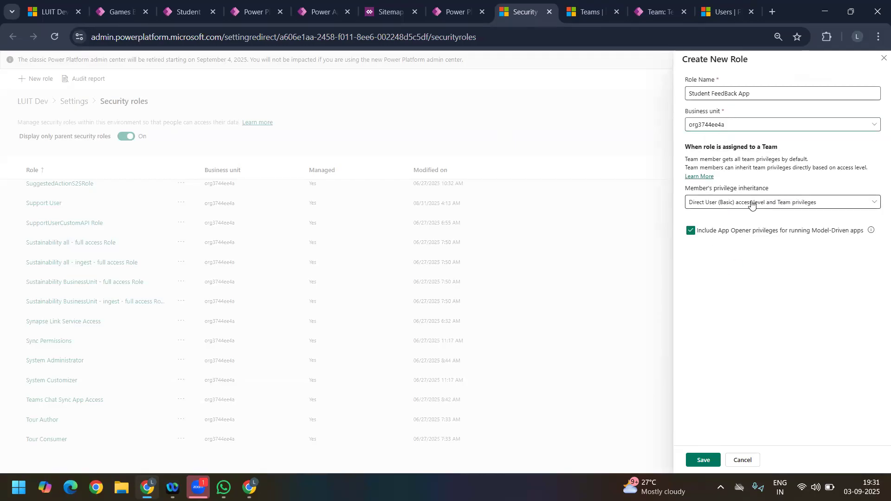
left_click(706, 457)
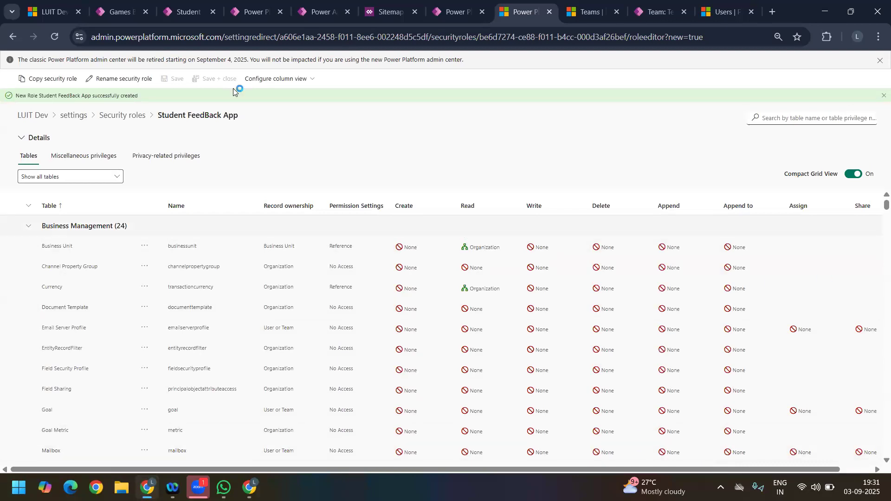
- View the areas available in the Student Feedback Survey app and the LUIT Dev environment overview
left_click(42, 9)
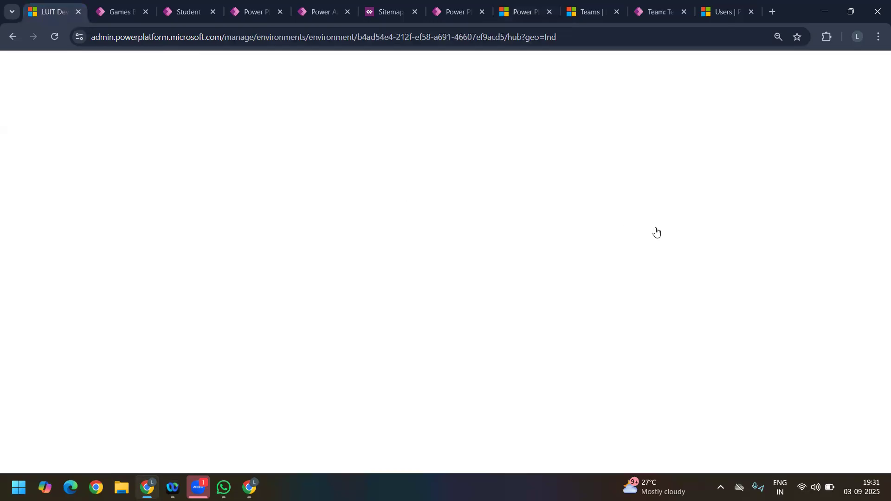
left_click(186, 11)
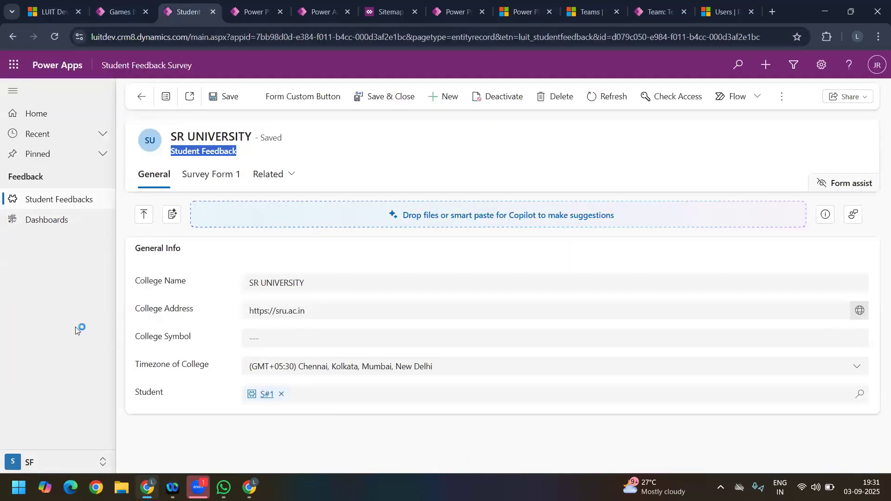
left_click(41, 472)
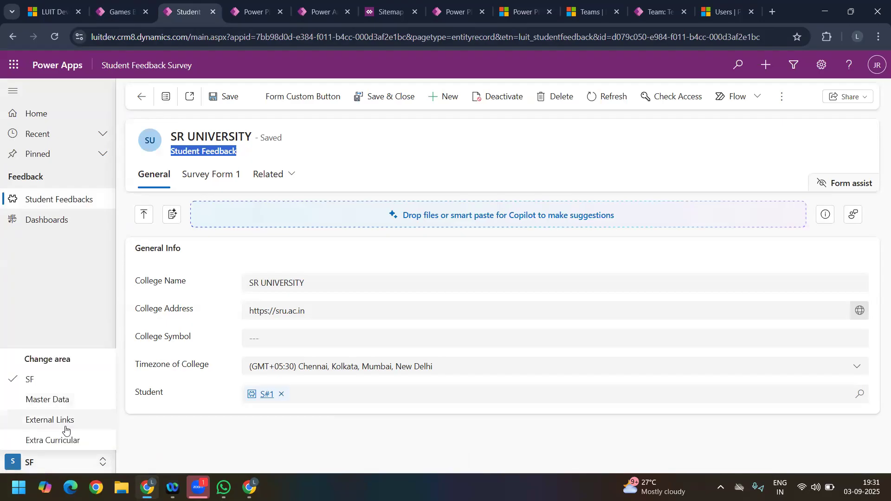
left_click(49, 17)
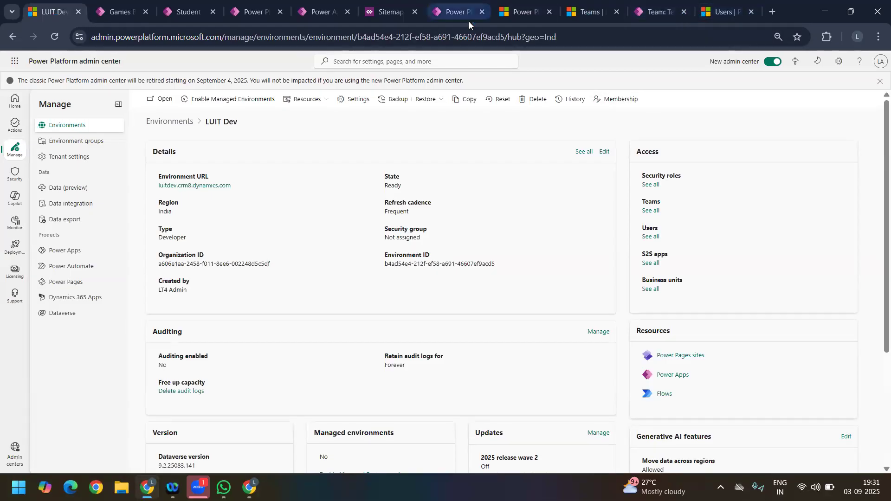
- Give the Student FeedBack App role Organization-level Read on the Student Feedback table and save the role
left_click(529, 19)
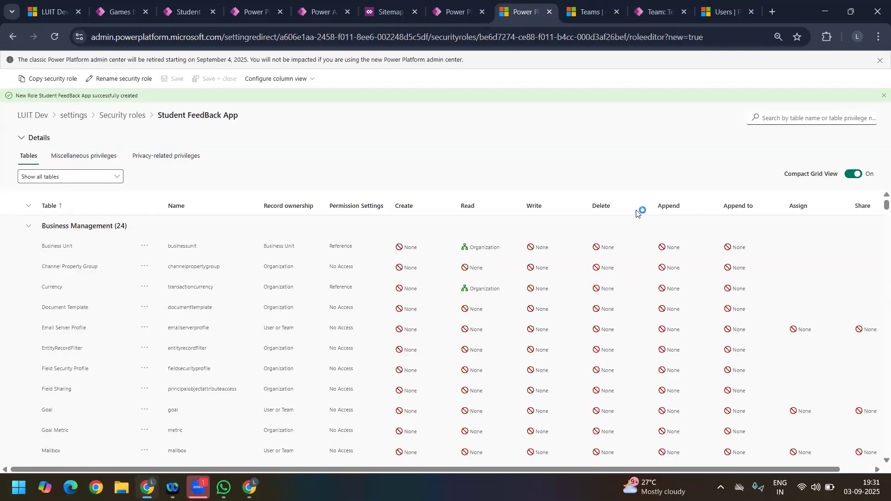
left_click(784, 119)
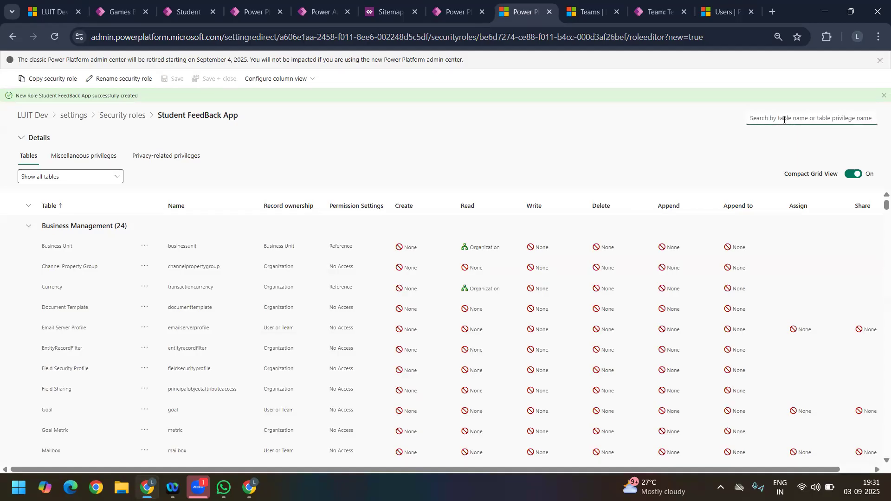
type("feed")
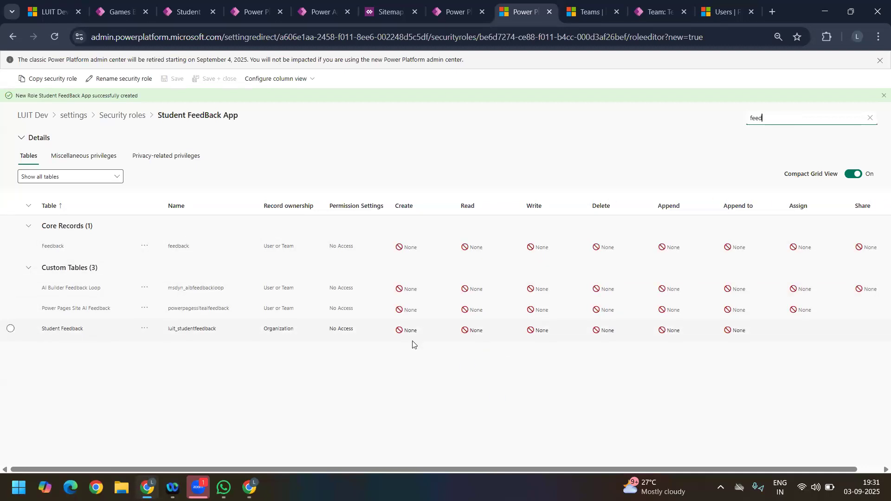
left_click(482, 333)
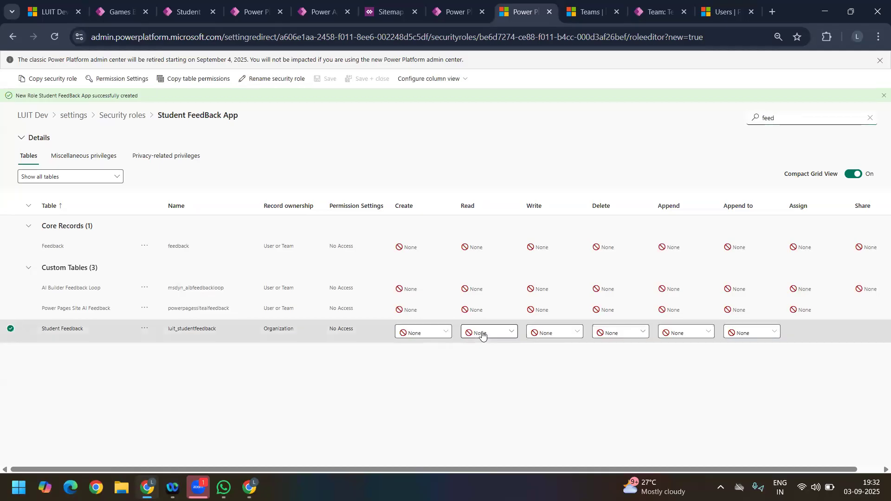
left_click(483, 333)
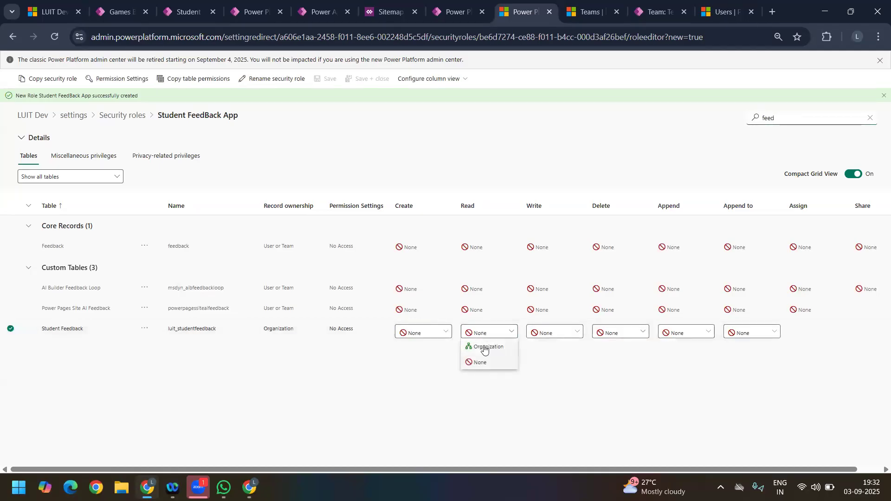
left_click(485, 348)
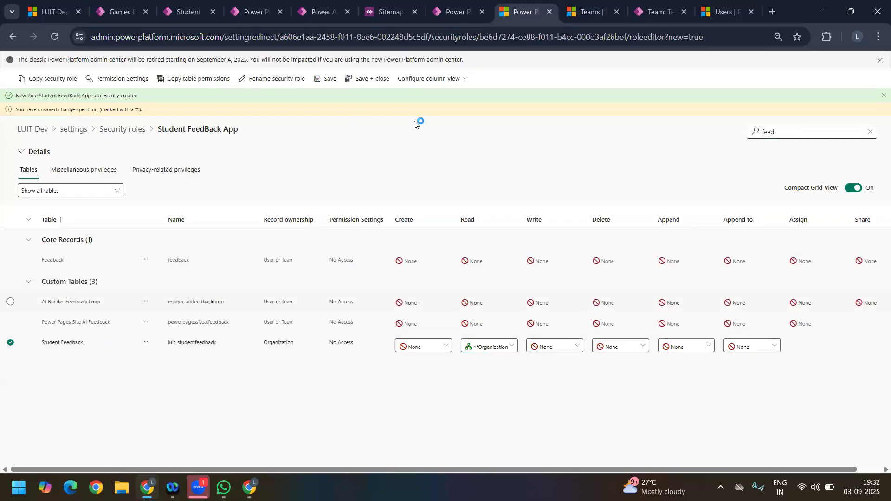
left_click(330, 80)
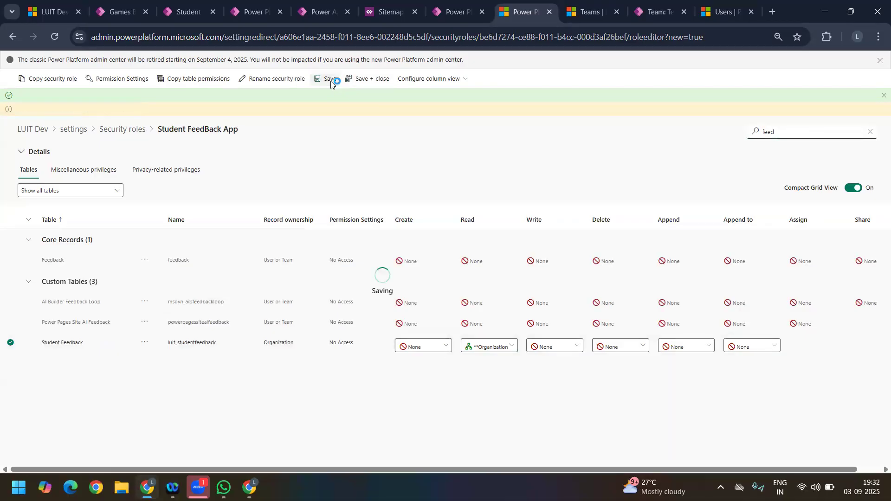
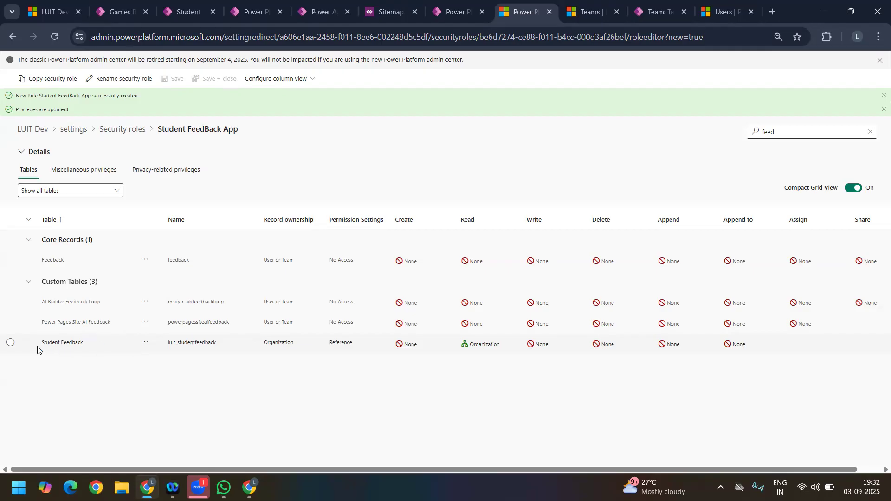
- Find the Student table in the role's privileges and set its Read privilege to Organization
left_click(802, 131)
double_click(802, 132)
key("BackSpace")
type("studeny")
key("BackSpace")
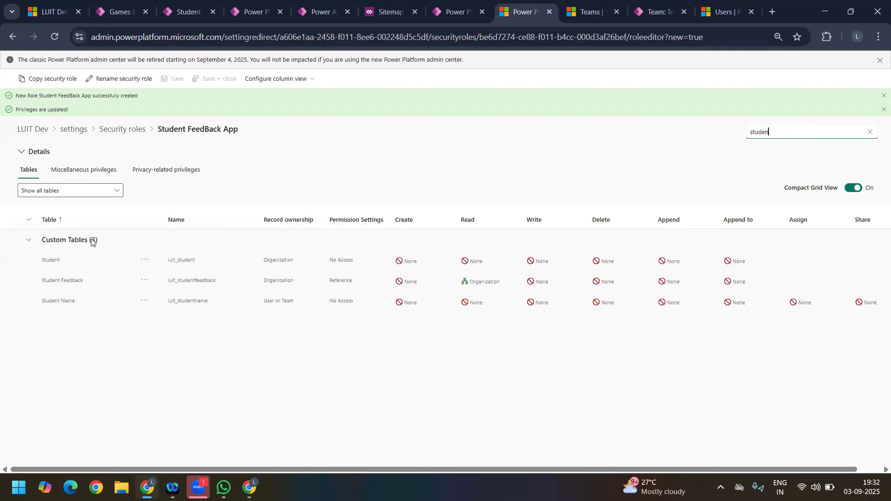
left_click(472, 262)
left_click(473, 264)
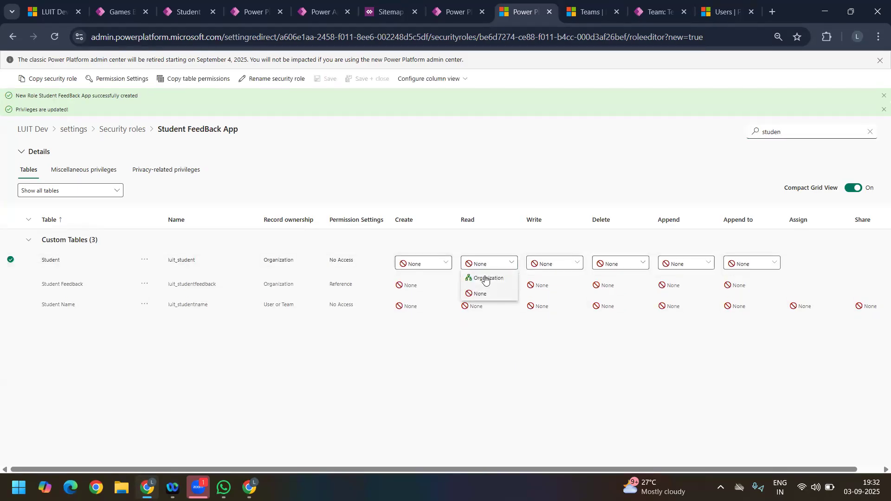
left_click(486, 278)
- Find the Games Board table in the role's privileges and set its Read privilege to Organization
double_click(788, 147)
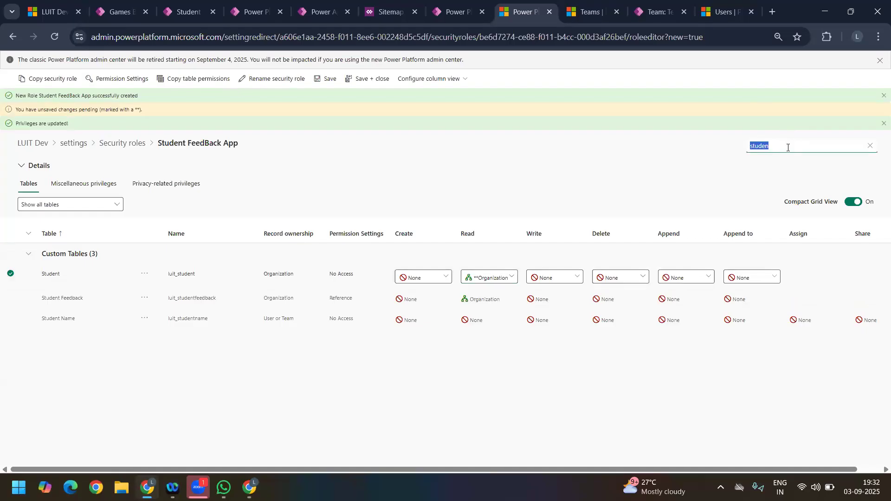
type("Games")
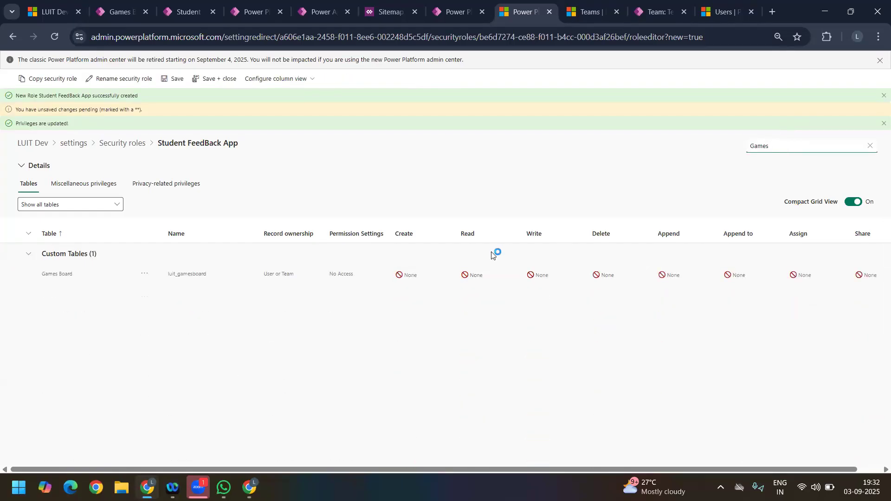
left_click(479, 276)
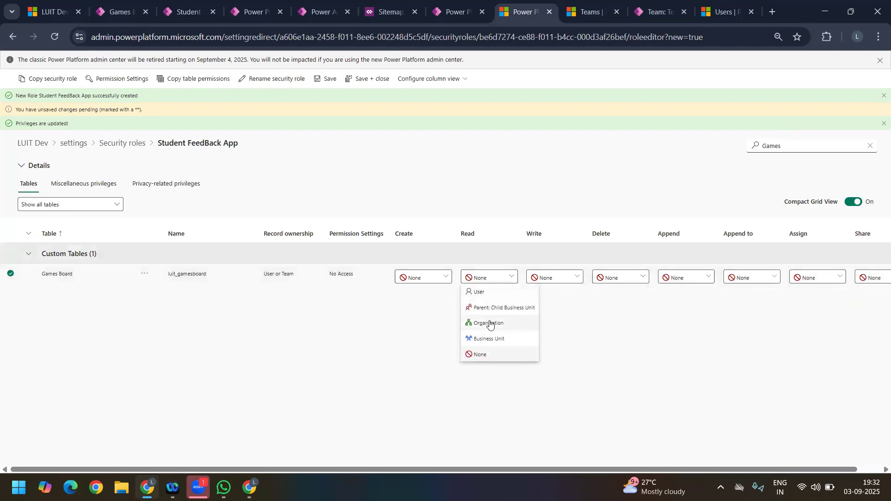
left_click(491, 324)
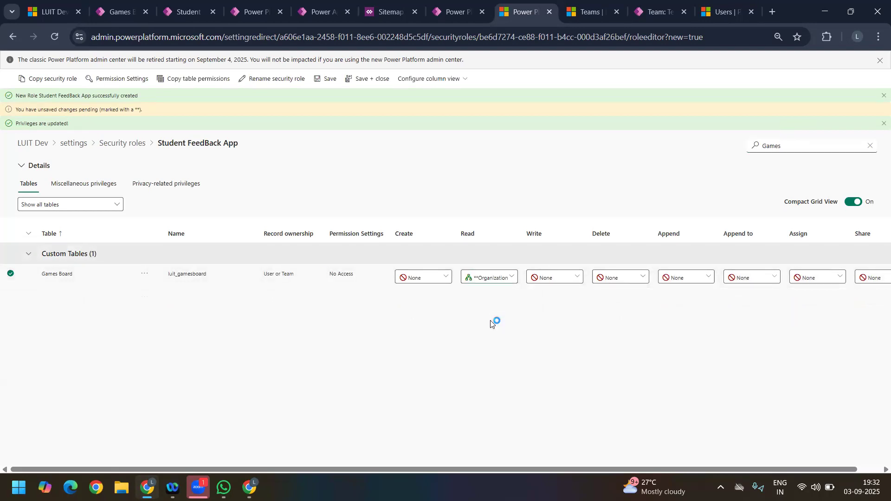
- Compare the Read access levels offered for the Games Board and Student tables with each table's record ownership
left_click(479, 280)
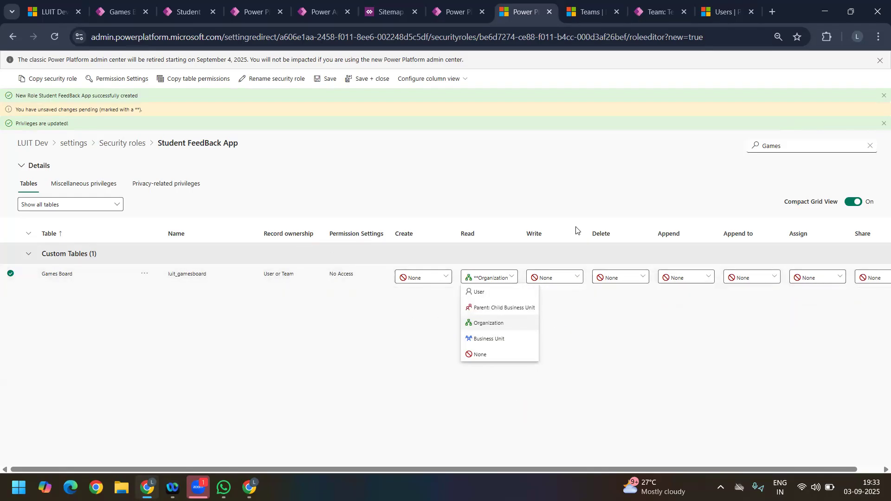
left_click(797, 144)
key("ctrl+a")
type("studen")
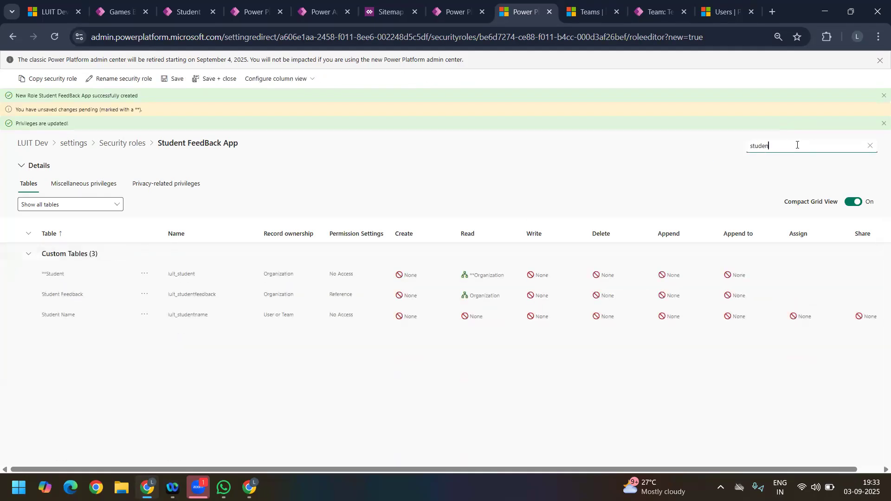
left_click(501, 283)
left_click(497, 279)
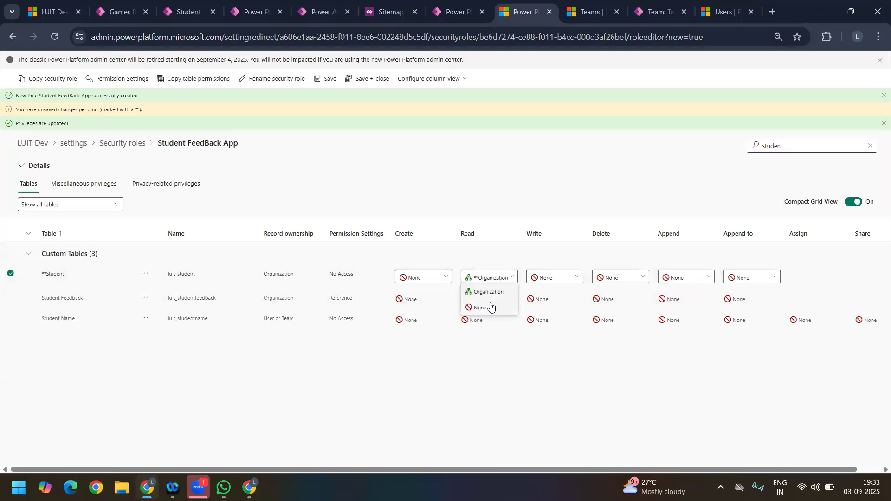
left_click(792, 145)
double_click(792, 145)
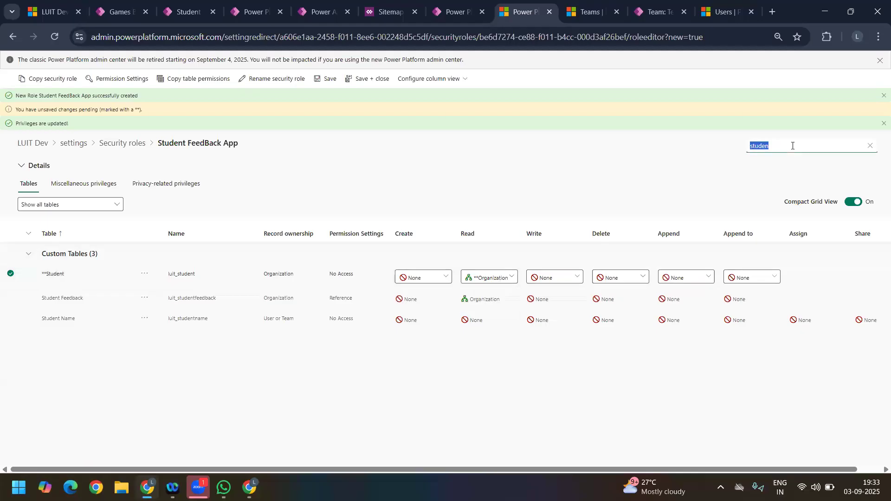
type("games")
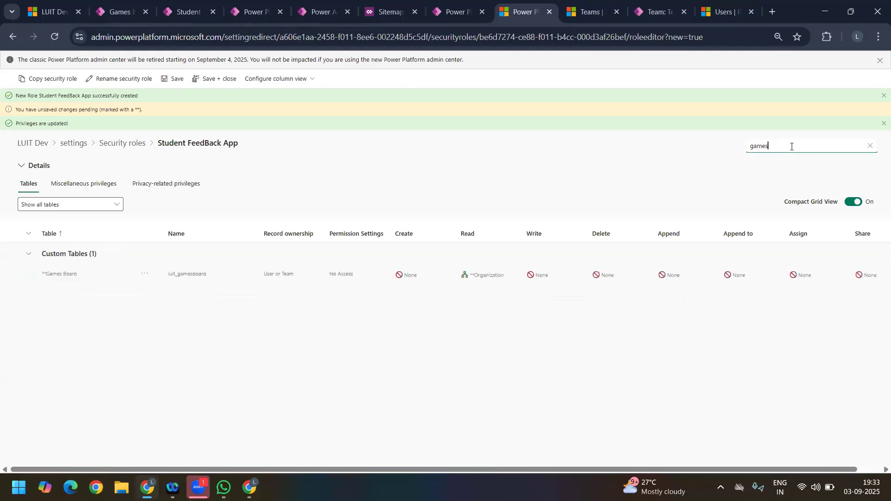
left_click(490, 275)
left_click(489, 277)
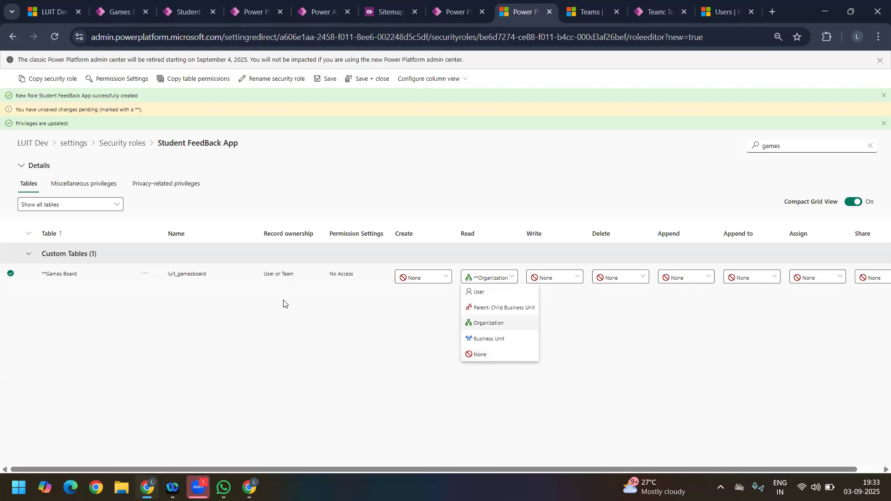
left_click(272, 284)
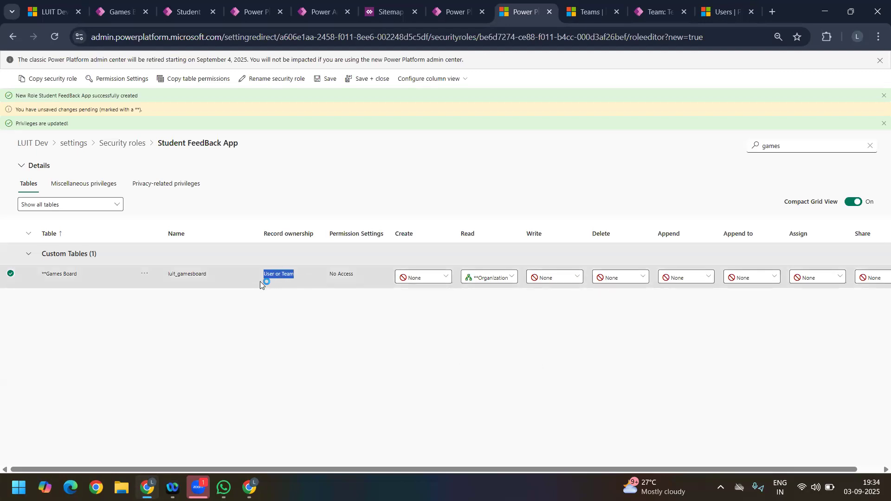
- Try the User, Business Unit and Parent: Child Business Unit levels in turn for Read on the Games Board table
left_click(498, 279)
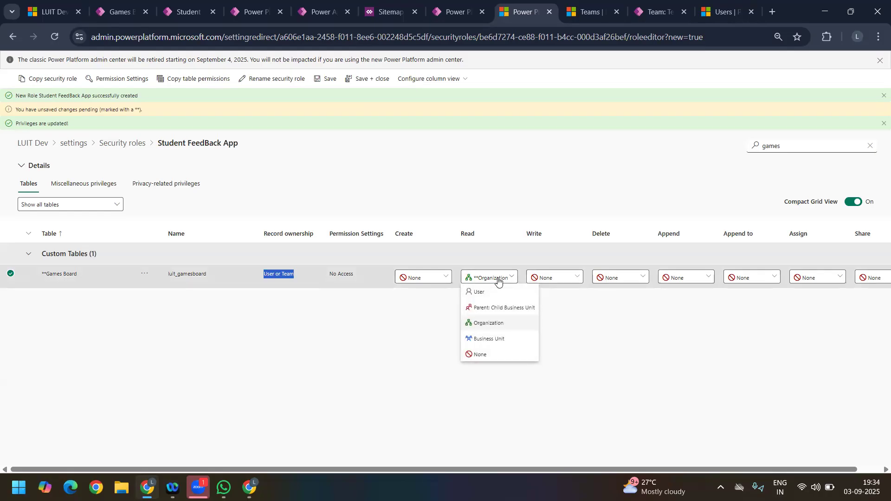
left_click(483, 292)
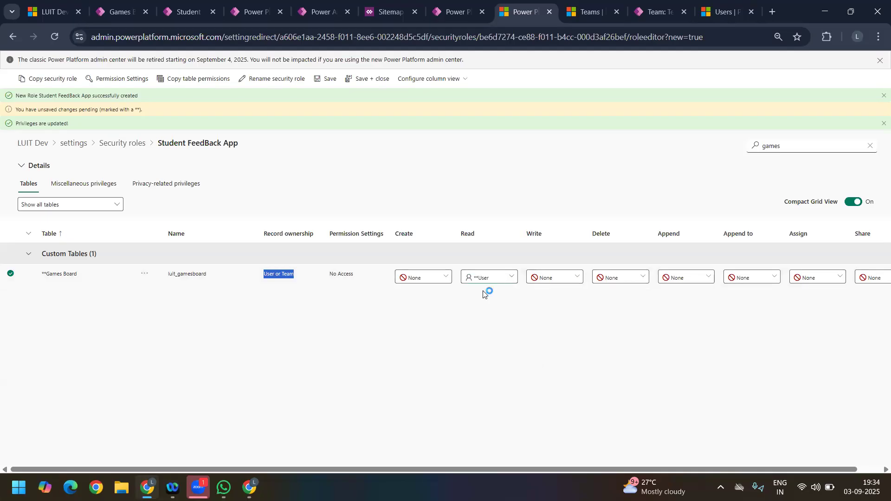
left_click(491, 281)
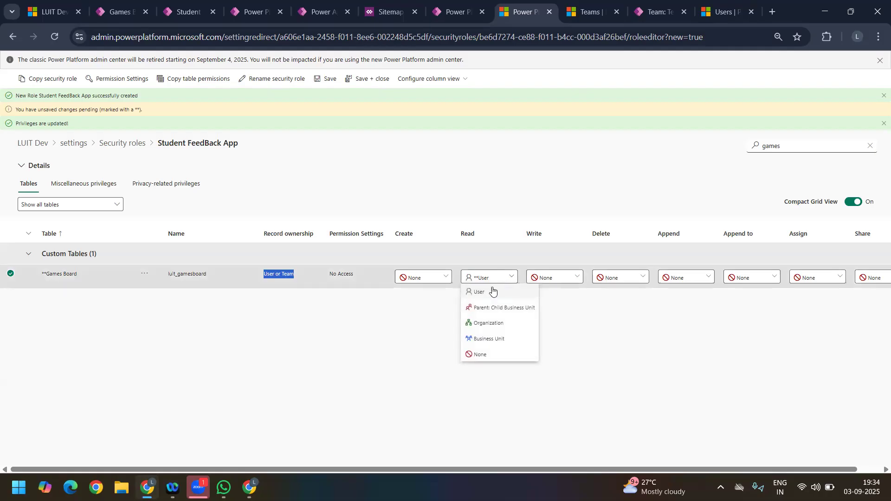
left_click(485, 340)
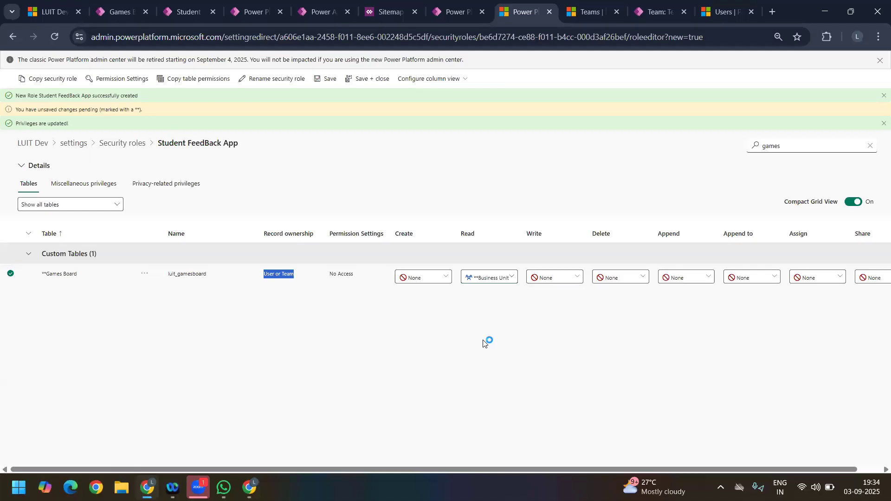
left_click(492, 281)
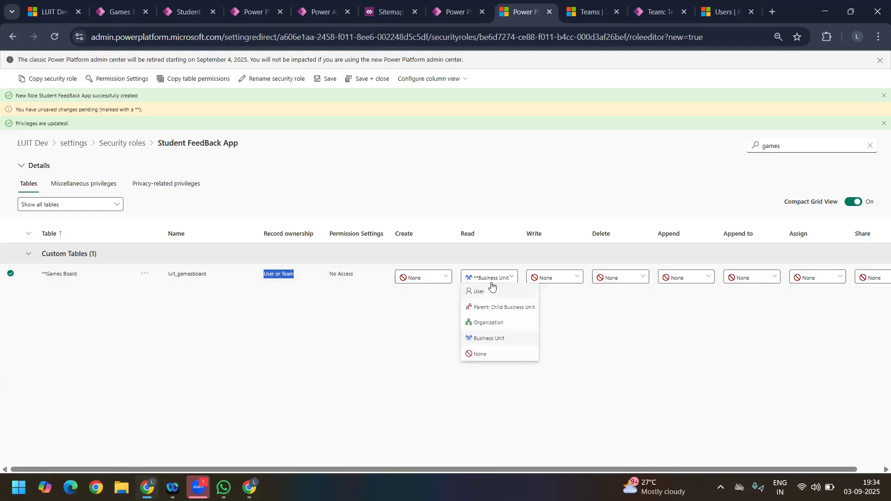
left_click(472, 309)
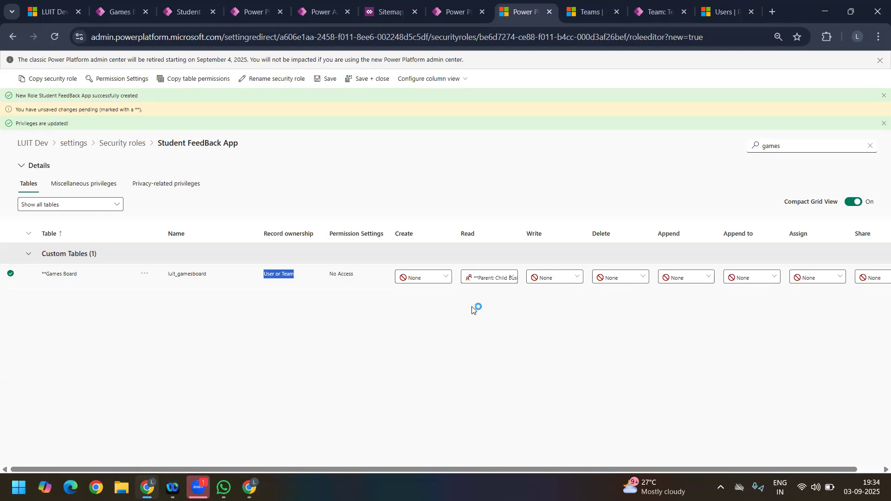
- Return the Games Board table's Read privilege to Organization and save the security role
left_click(490, 284)
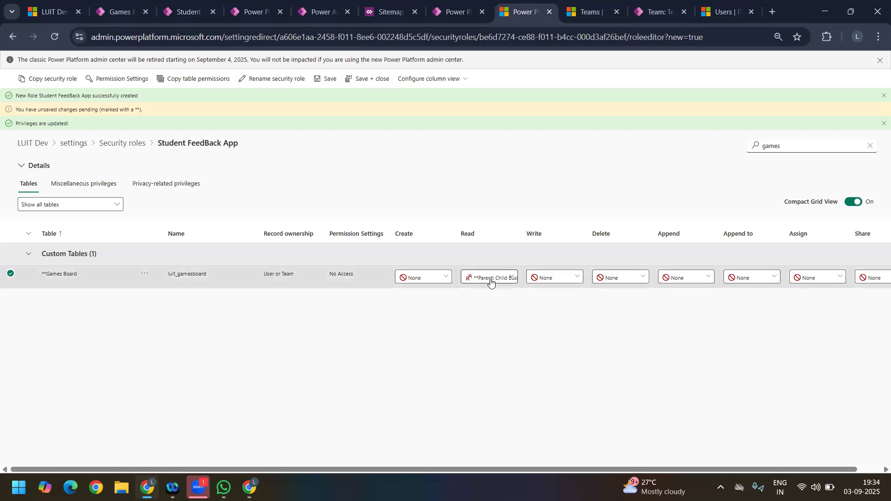
left_click(491, 278)
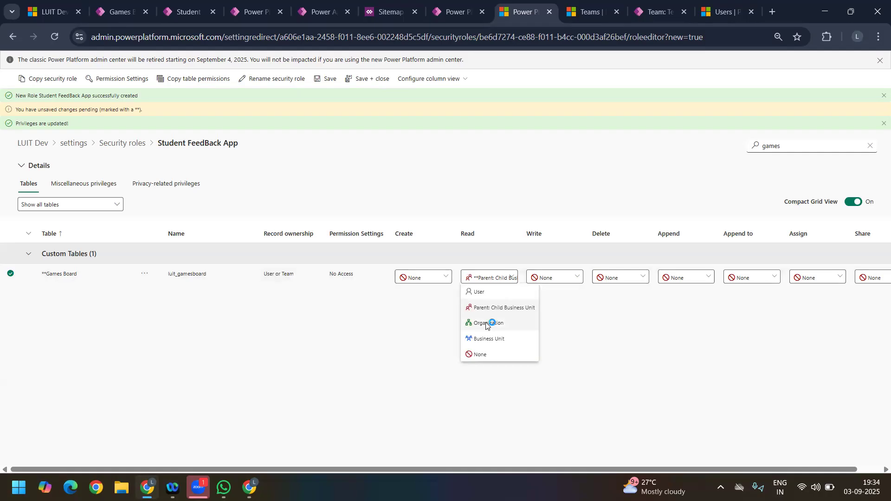
left_click(487, 324)
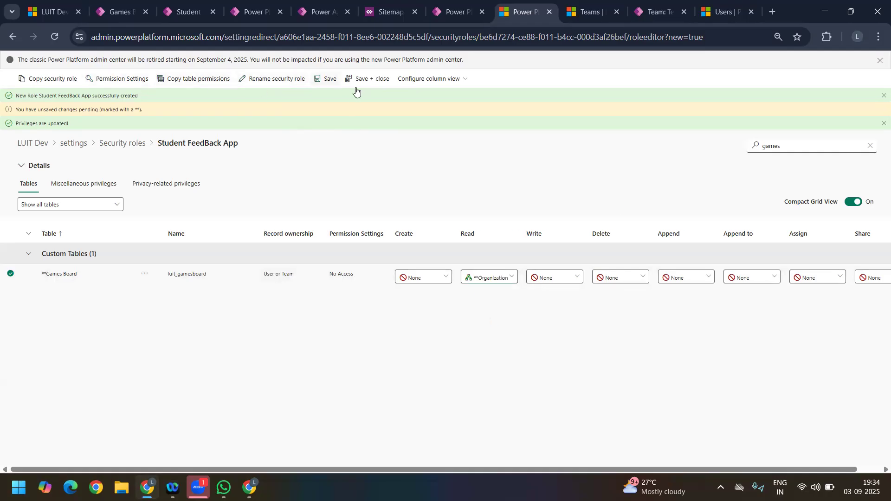
left_click(325, 81)
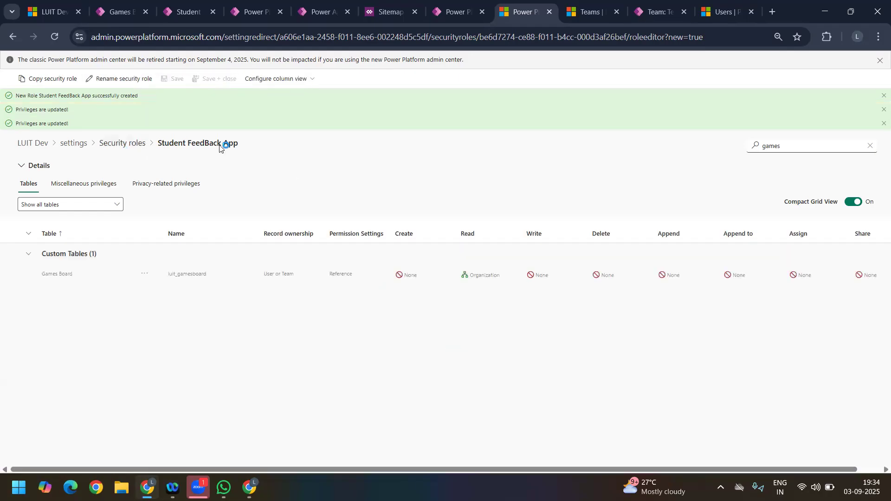
- Look for the new custom role among the security roles that can access the Student Feedback Survey app
left_click(121, 144)
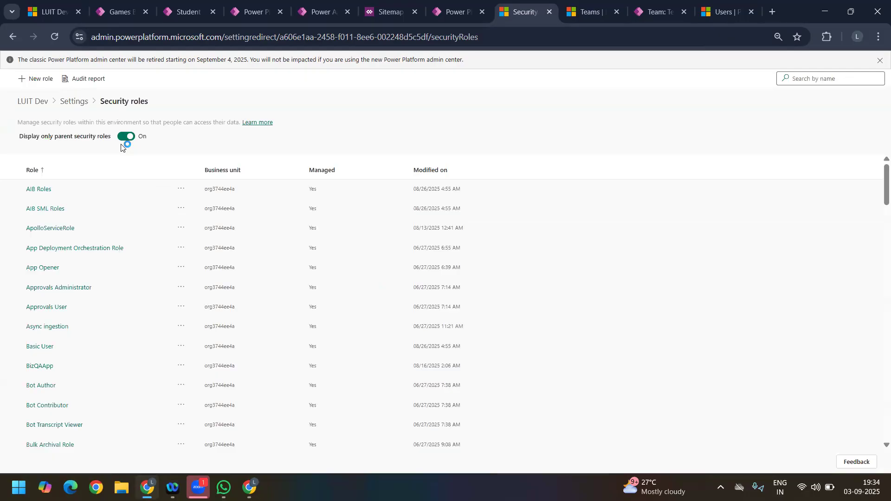
left_click(55, 12)
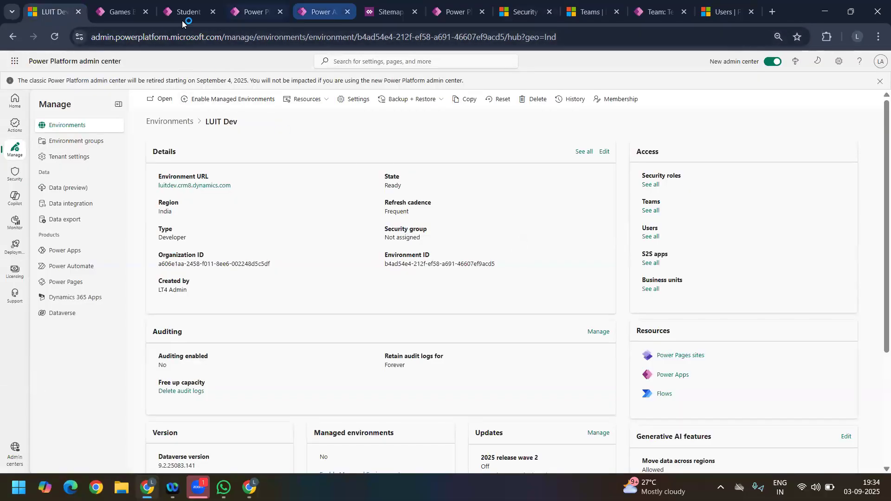
left_click(126, 13)
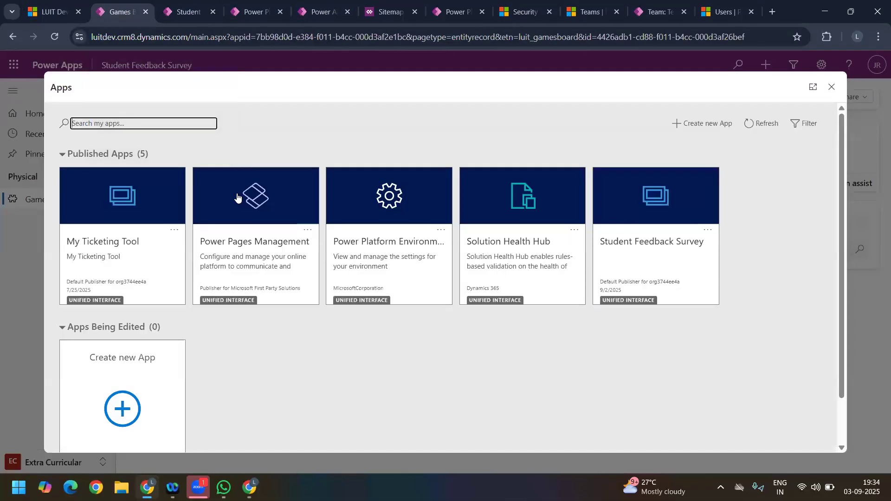
left_click(707, 231)
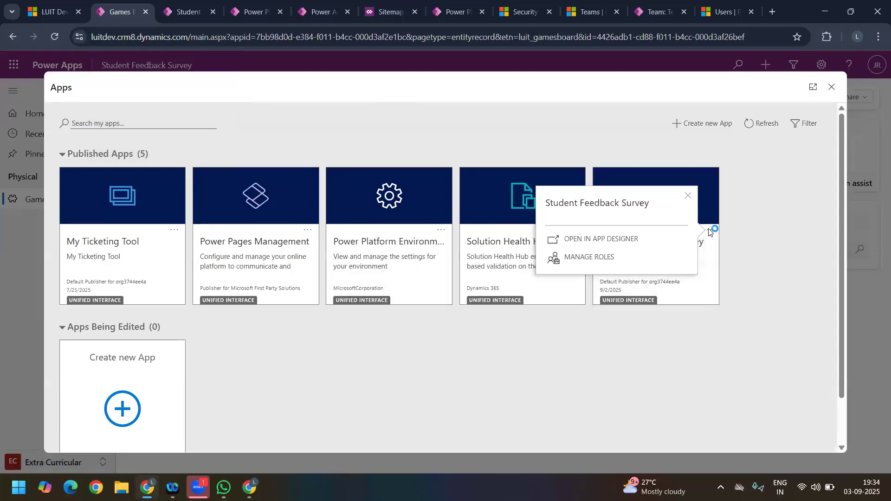
left_click(605, 261)
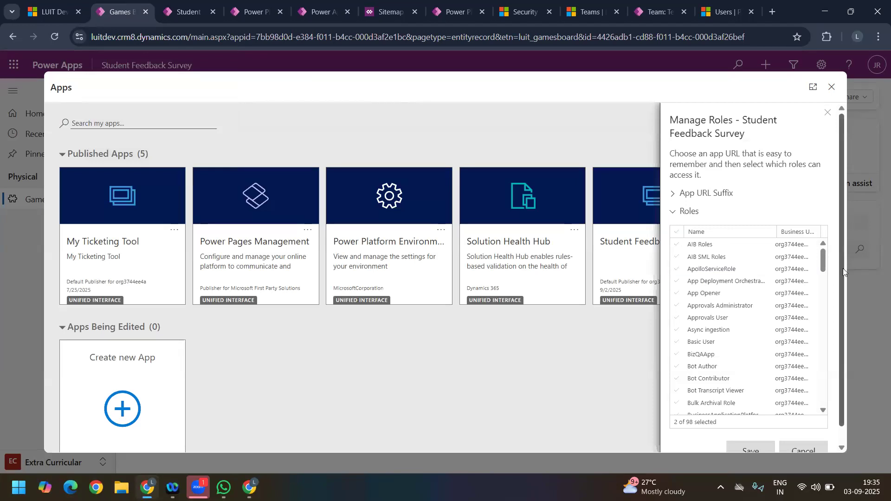
left_click_drag(825, 254, 823, 408)
left_click(677, 361)
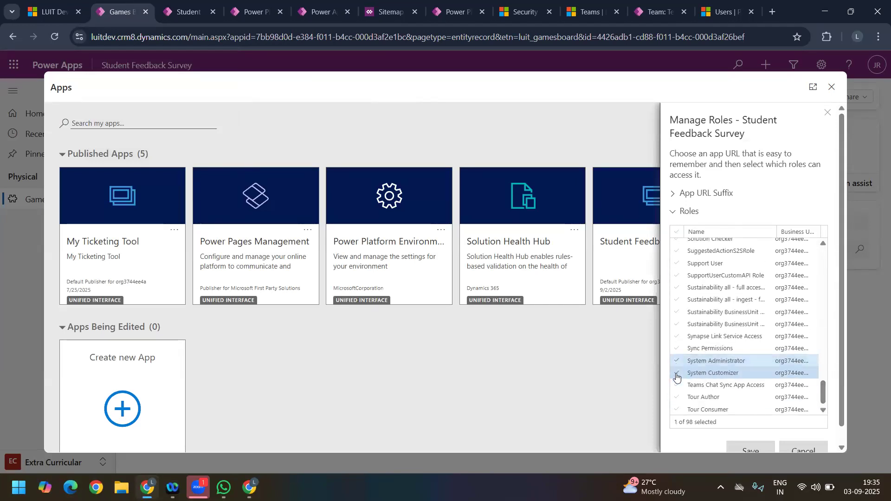
left_click(677, 361)
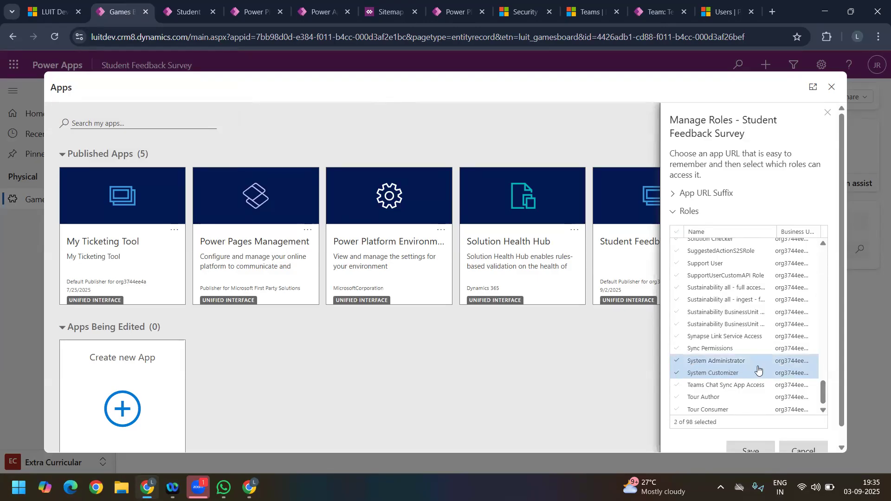
mouse_move(824, 396)
left_mouse_down()
mouse_move(823, 234)
mouse_move(821, 413)
left_mouse_up()
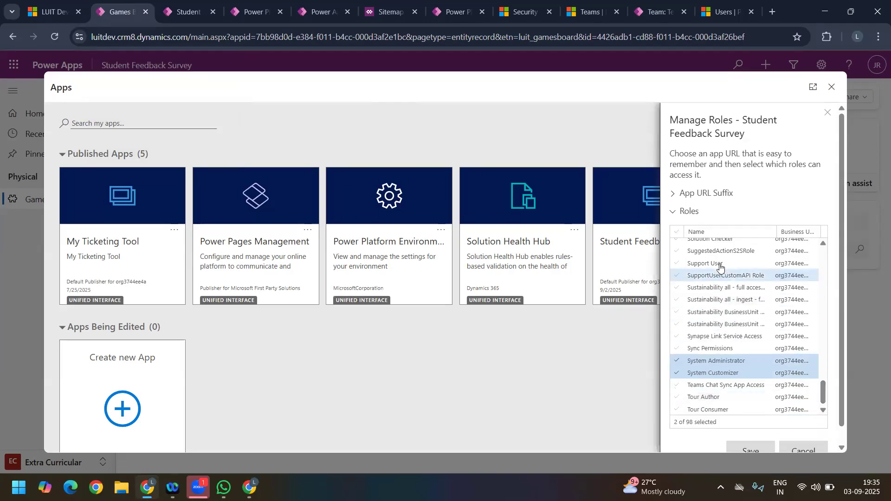
- Reload the app page, grant the Student FeedBack App role access to the Student Feedback Survey app, and save
left_click(52, 41)
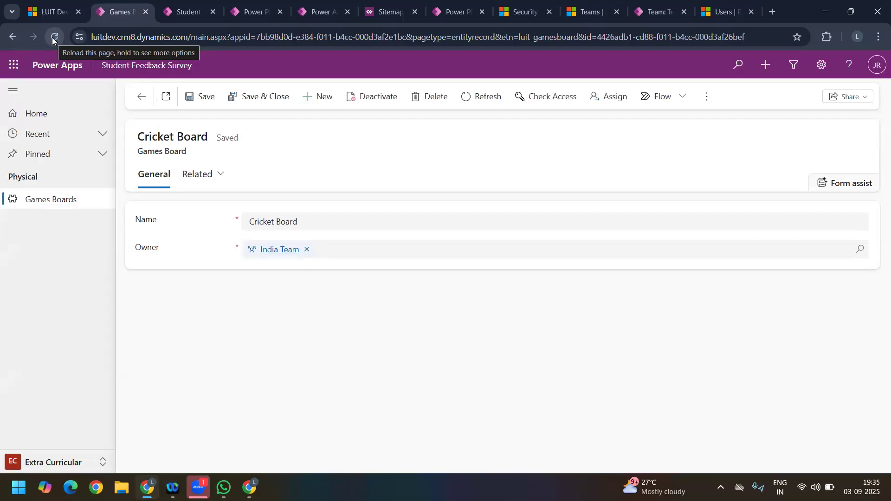
left_click(148, 65)
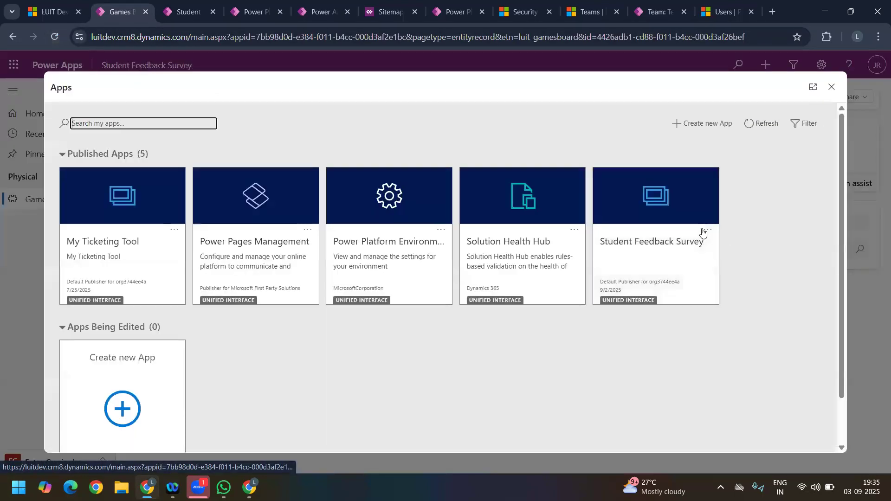
left_click(709, 230)
left_click(612, 257)
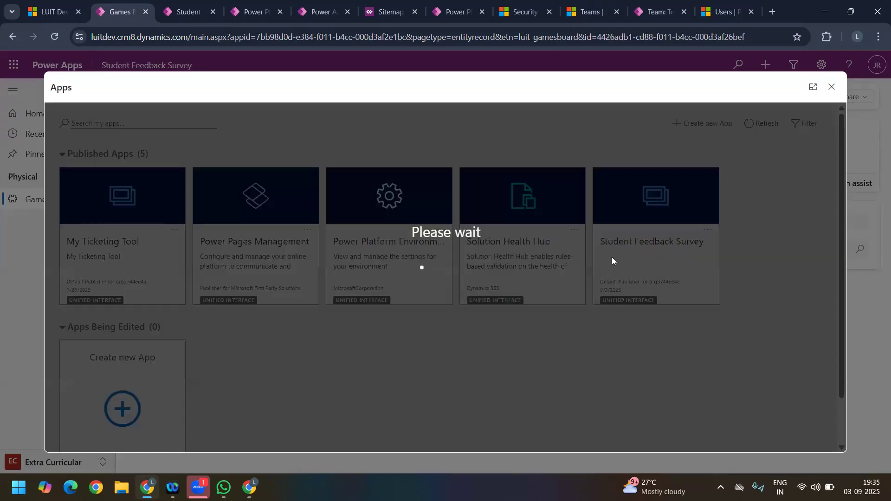
left_click_drag(824, 255, 828, 427)
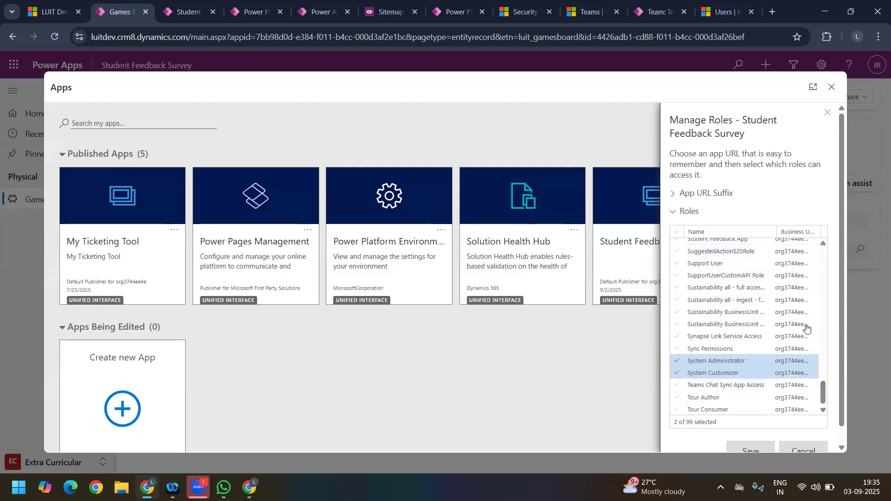
left_click_drag(825, 388, 825, 378)
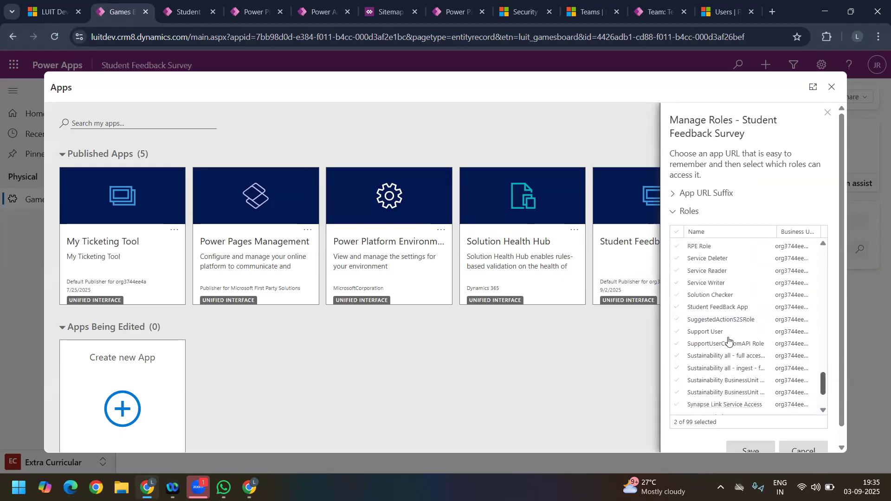
left_click(714, 311)
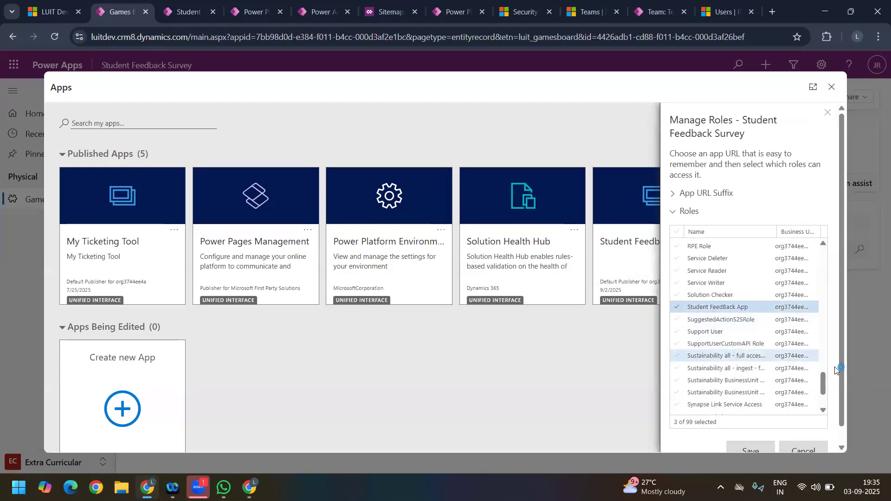
mouse_move(825, 392)
left_mouse_down()
mouse_move(824, 401)
mouse_move(826, 391)
left_mouse_up()
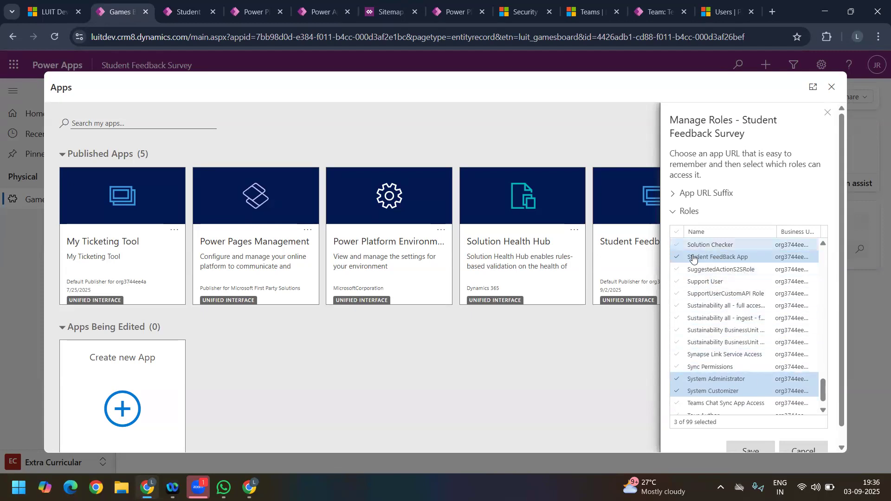
left_click(751, 450)
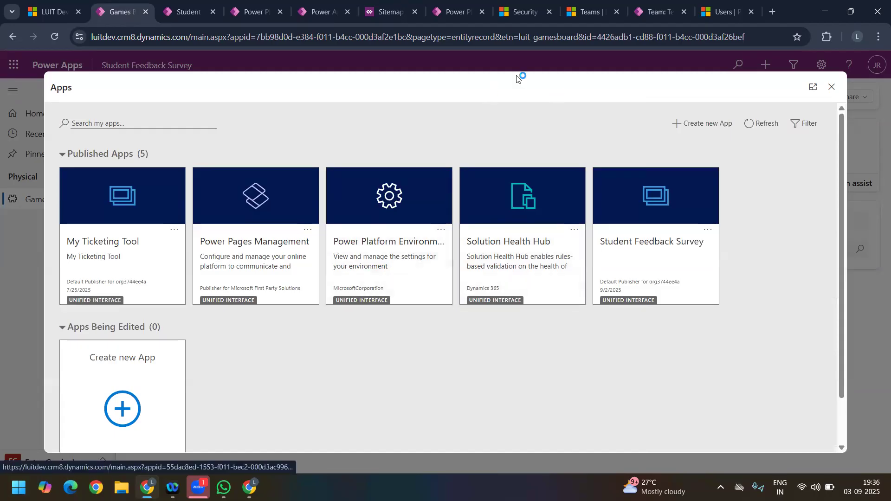
- In the environment's user list, replace the third user's System Administrator and System Customizer roles with Student FeedBack App and save
left_click(522, 11)
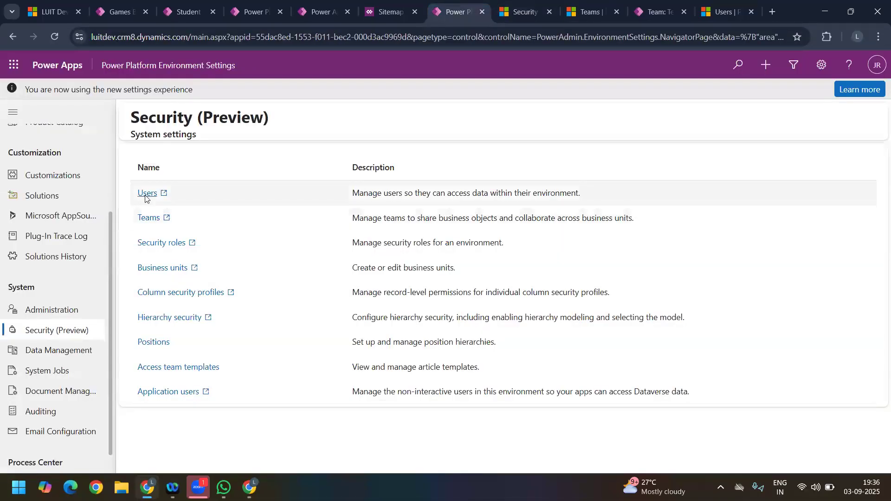
left_click(145, 198)
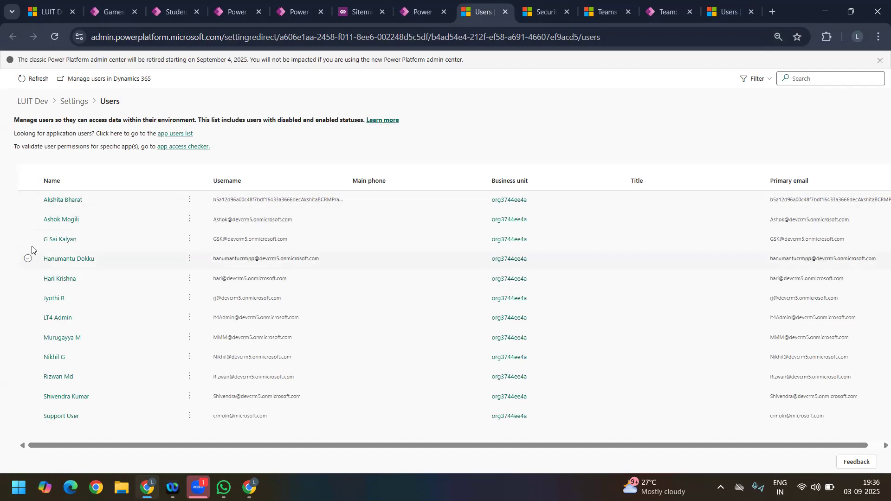
left_click(61, 244)
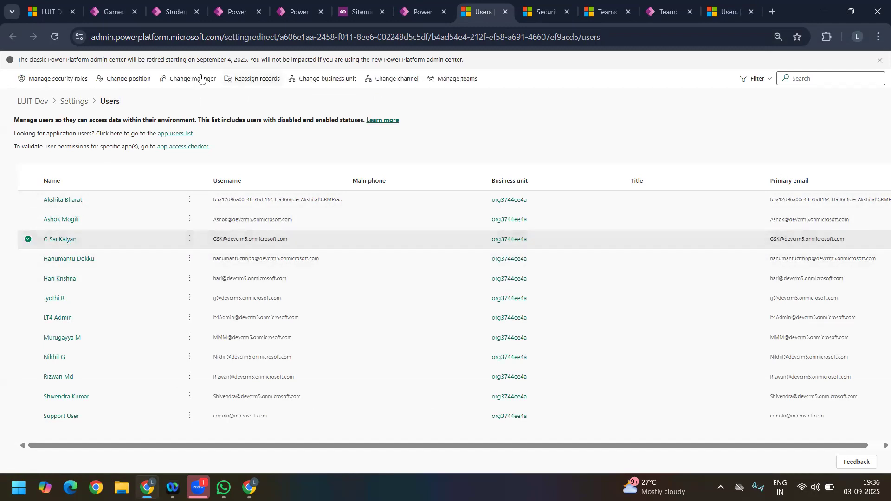
left_click(73, 79)
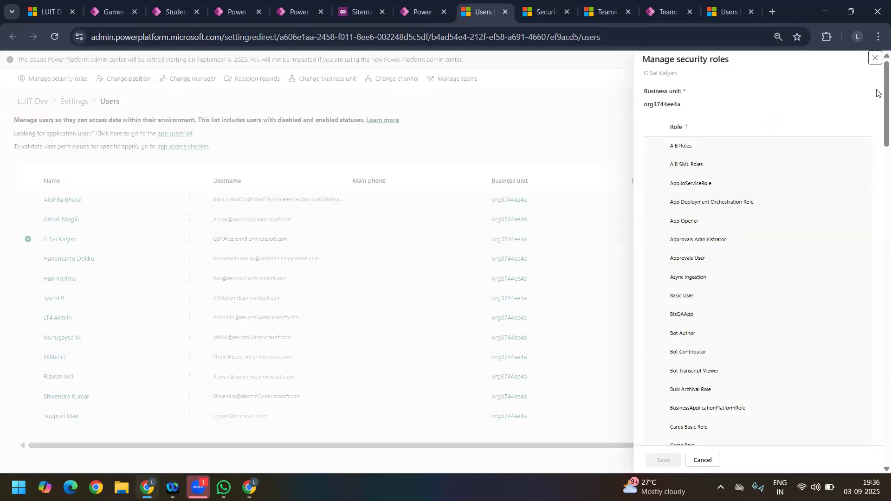
left_click_drag(882, 89, 883, 436)
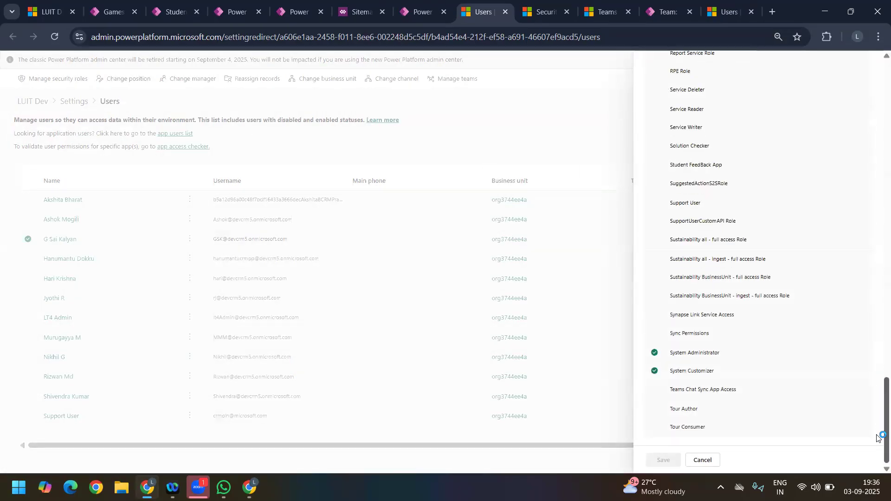
left_click(688, 359)
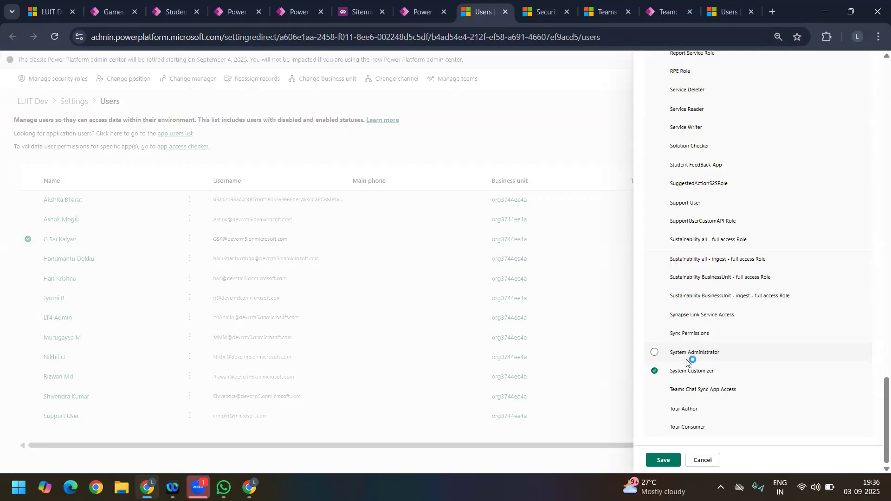
left_click(674, 371)
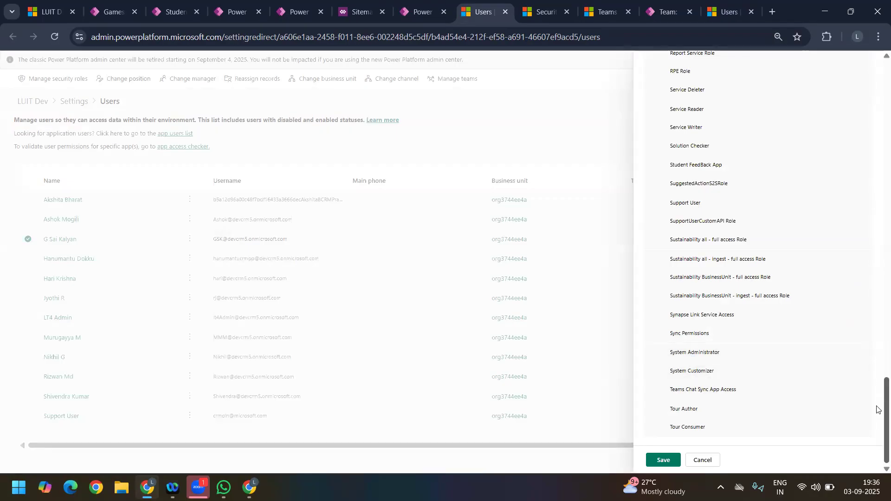
left_click(717, 171)
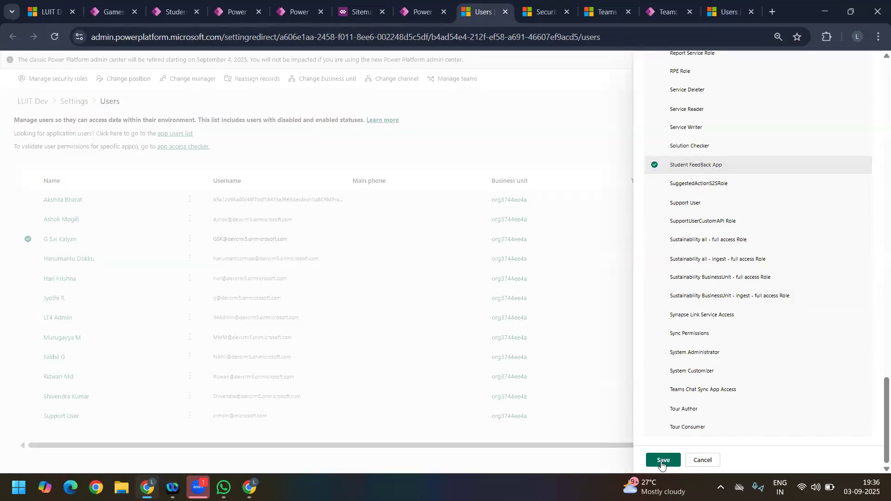
left_click(662, 461)
left_click(474, 316)
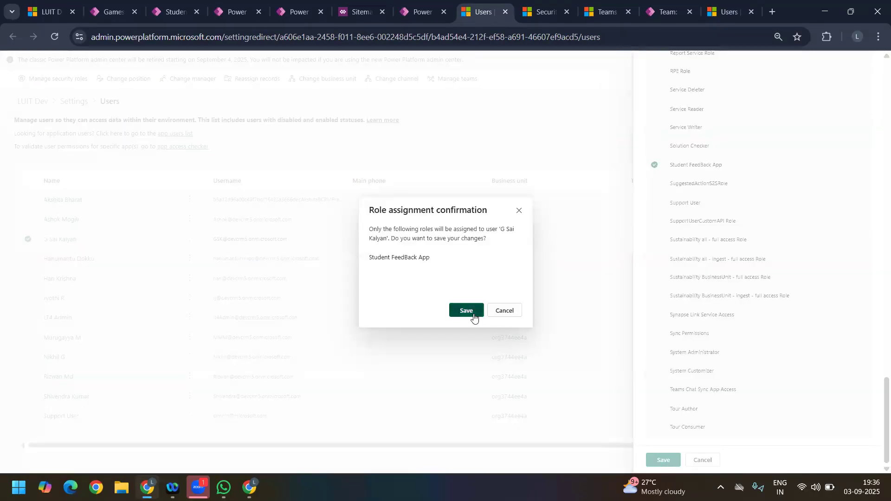
- Open the Student Feedback Survey app to view its active student feedbacks, then return to the environment's user list
left_click(111, 14)
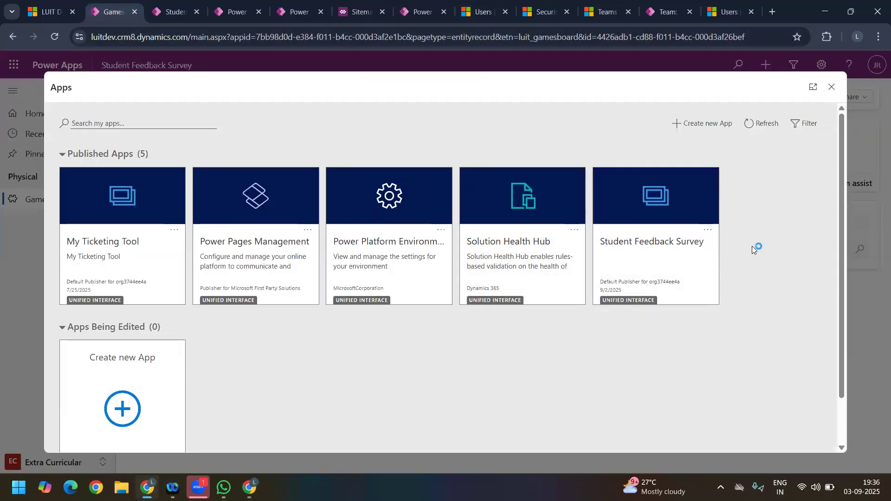
left_click(668, 254)
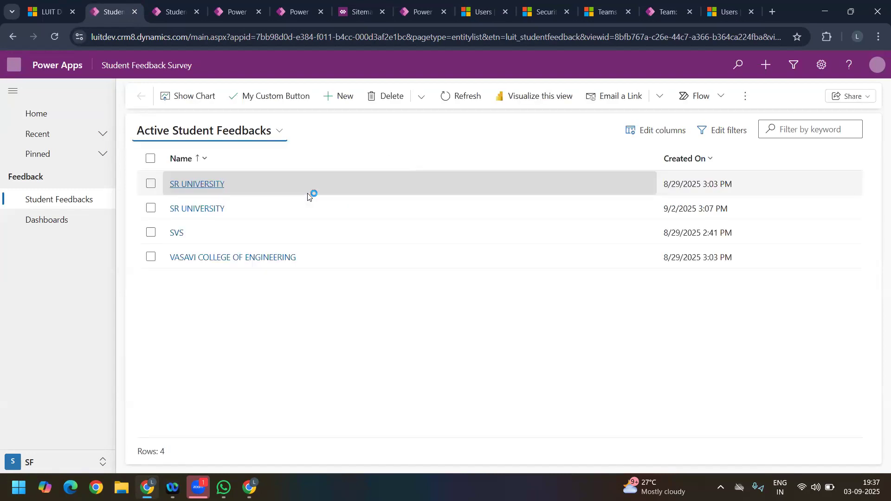
left_click(199, 184)
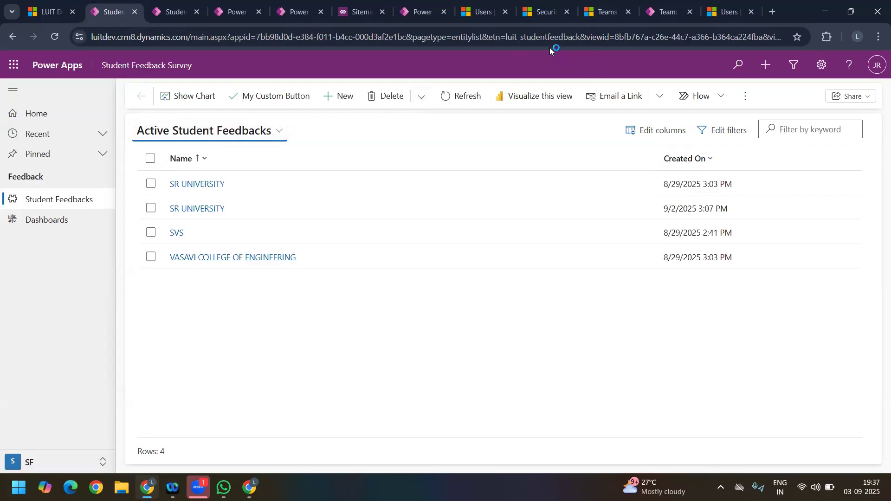
left_click(530, 14)
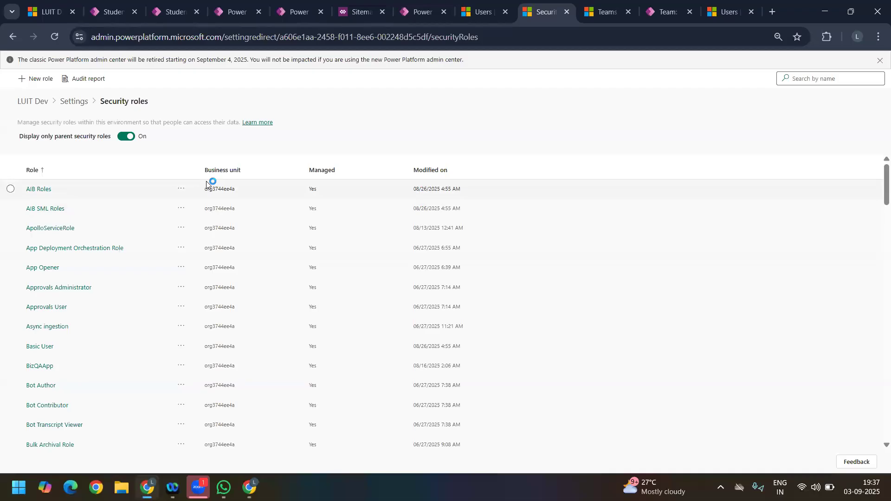
left_click(480, 13)
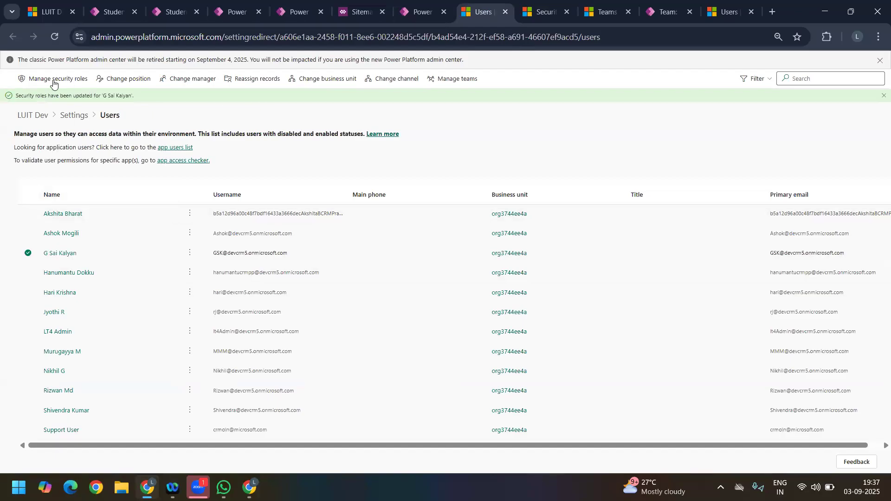
- Open the Cricket Board record from the app's Extra Curricular area to check its owner
left_click(174, 11)
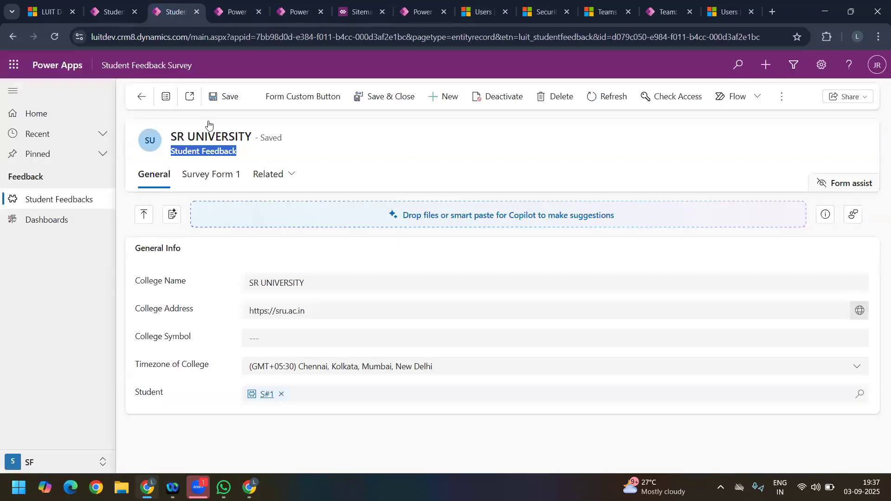
left_click(39, 464)
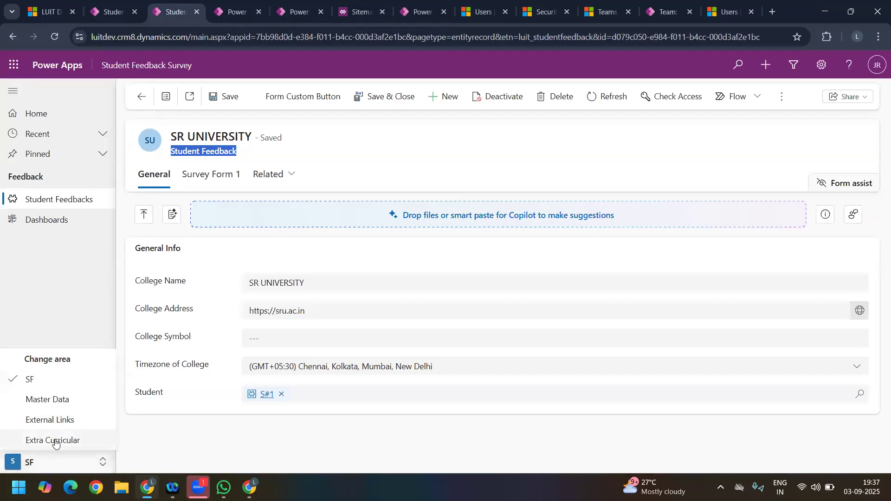
left_click(59, 439)
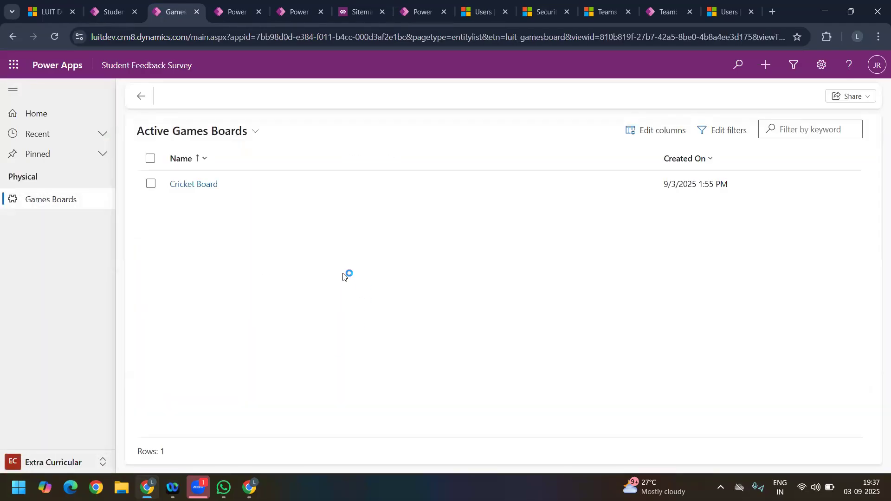
left_click(186, 190)
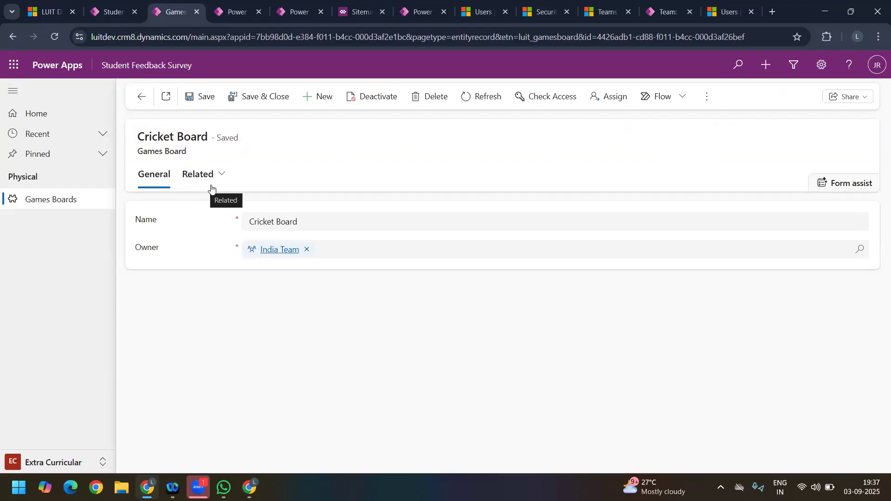
- Open the environment's teams and deselect the System Administrator and System Customizer roles for India Team
left_click(420, 19)
left_click(149, 219)
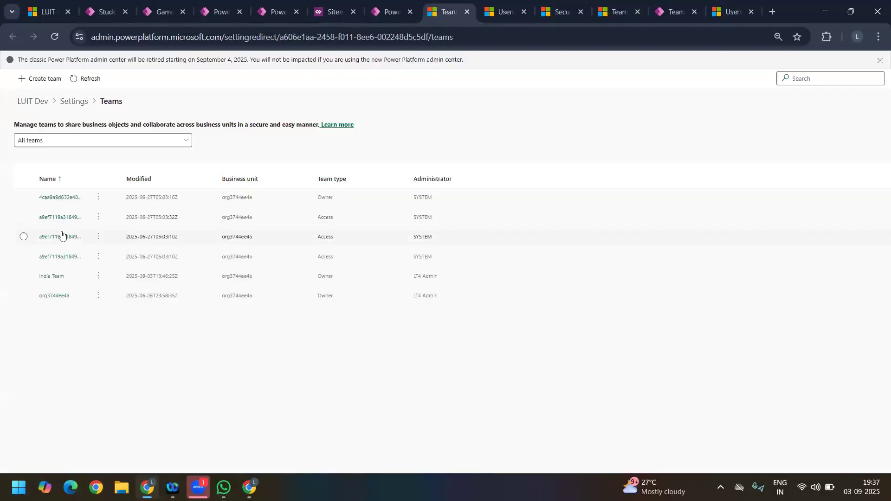
left_click(24, 276)
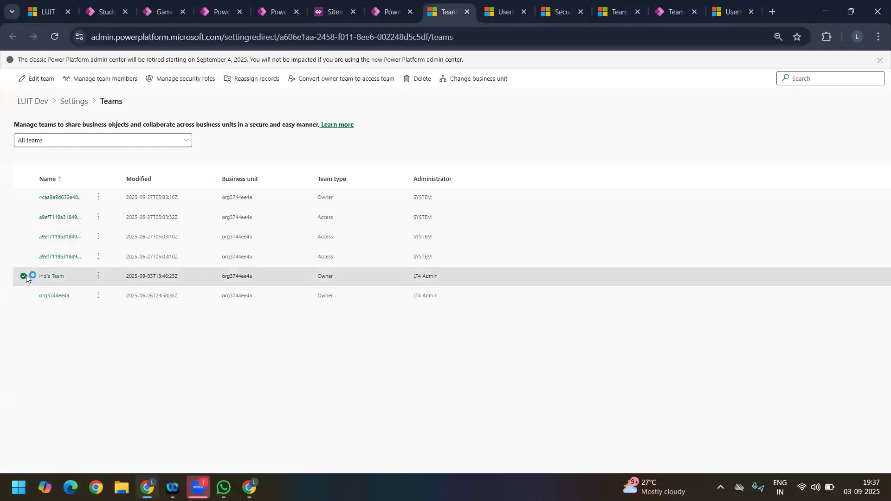
left_click(185, 82)
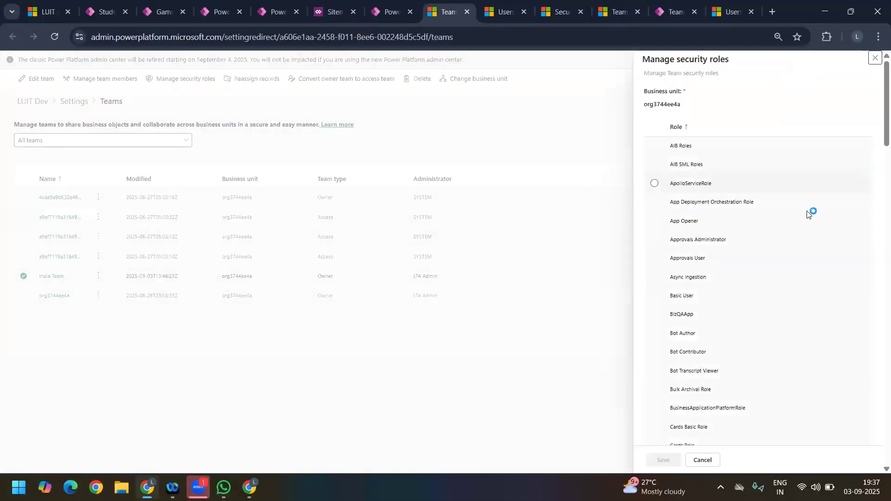
left_click_drag(886, 109, 877, 432)
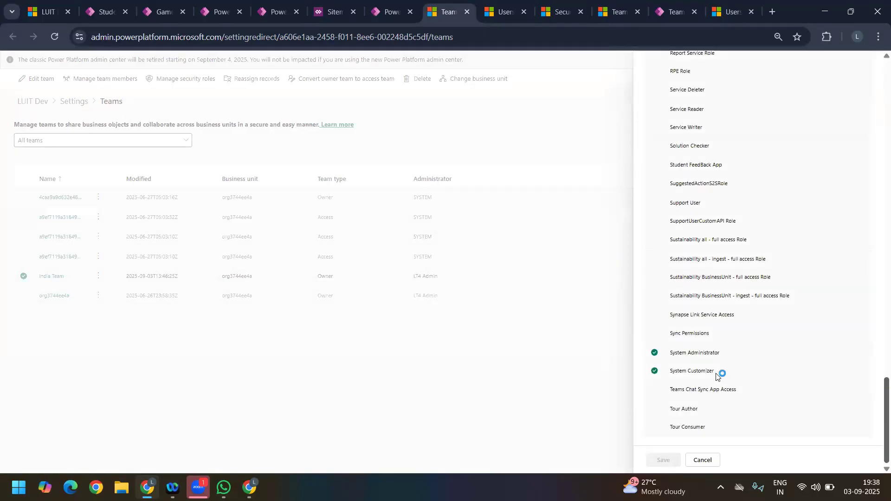
left_click(689, 356)
left_click(685, 374)
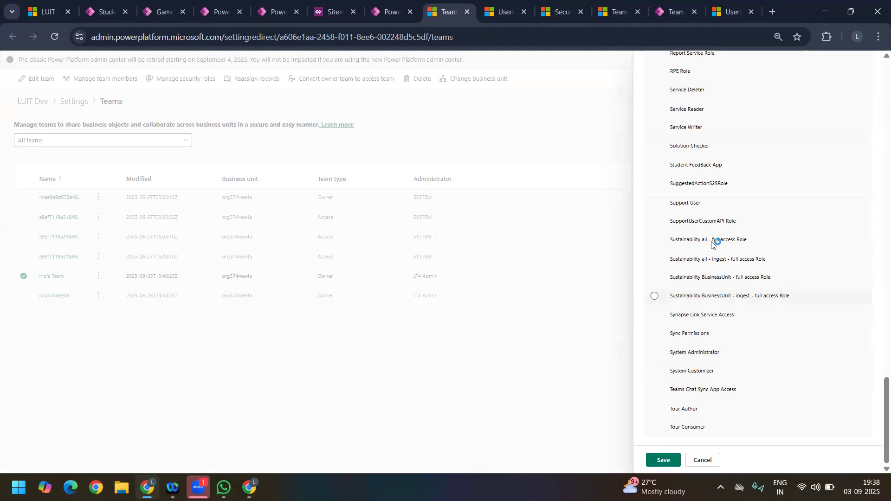
- Assign the Student FeedBack App security role to India Team and save the role assignment
left_click_drag(881, 408, 877, 378)
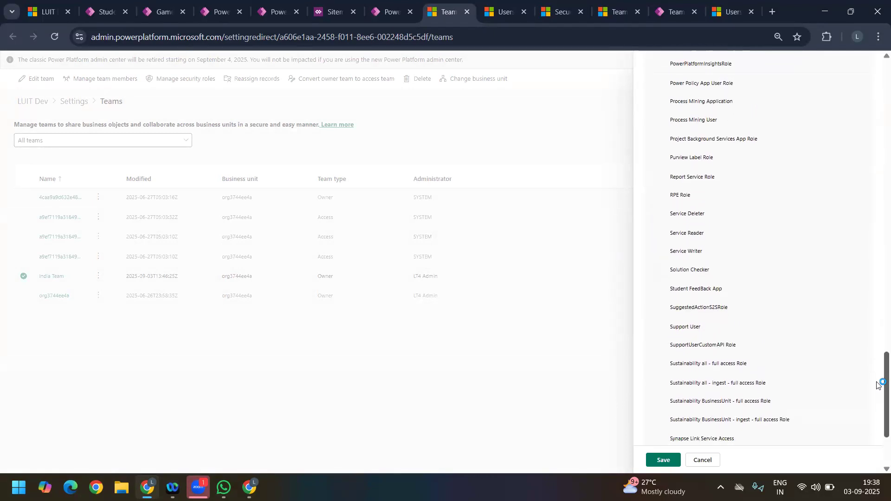
left_click(716, 281)
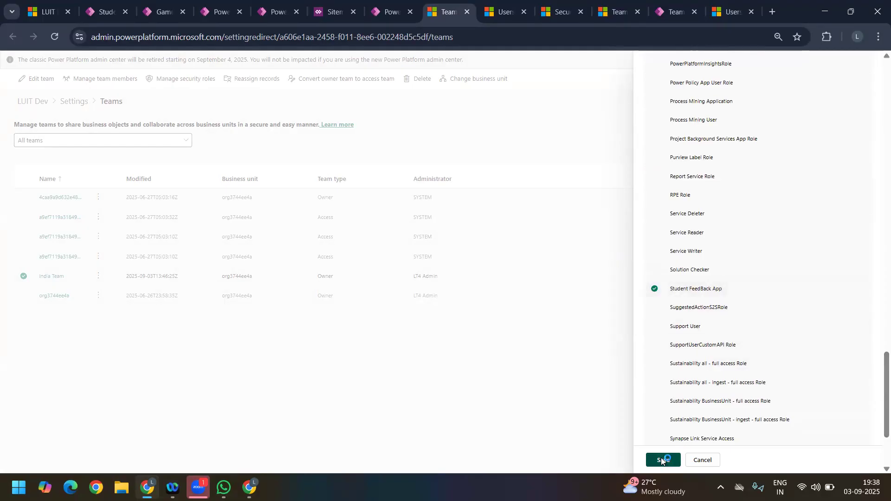
left_click(661, 458)
left_click(467, 317)
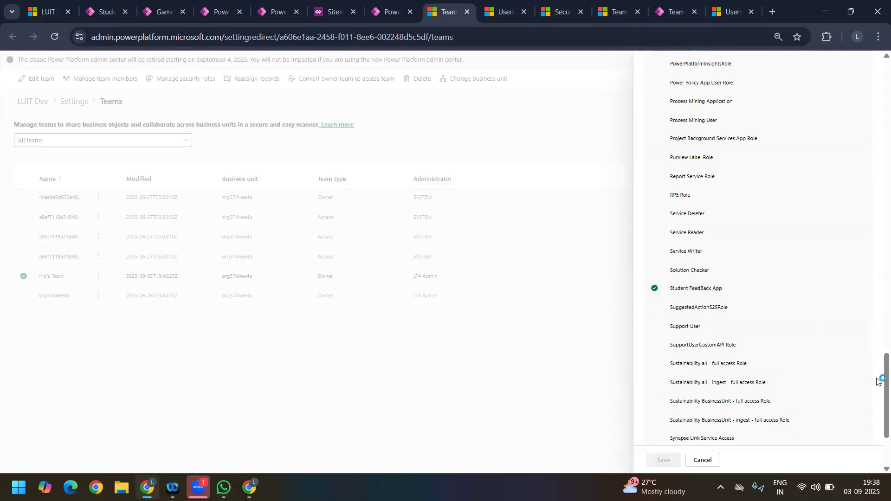
- Add the System Administrator and System Customizer roles to India Team and save the role assignment
left_click_drag(881, 199, 882, 407)
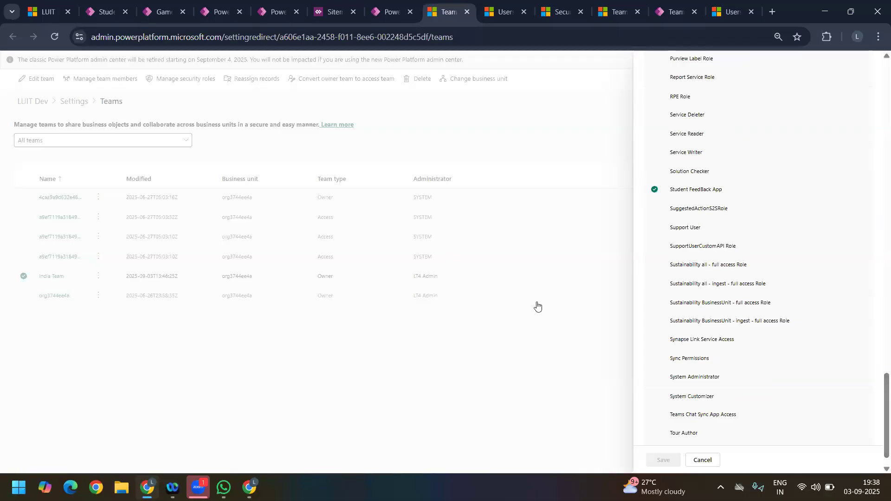
left_click(685, 379)
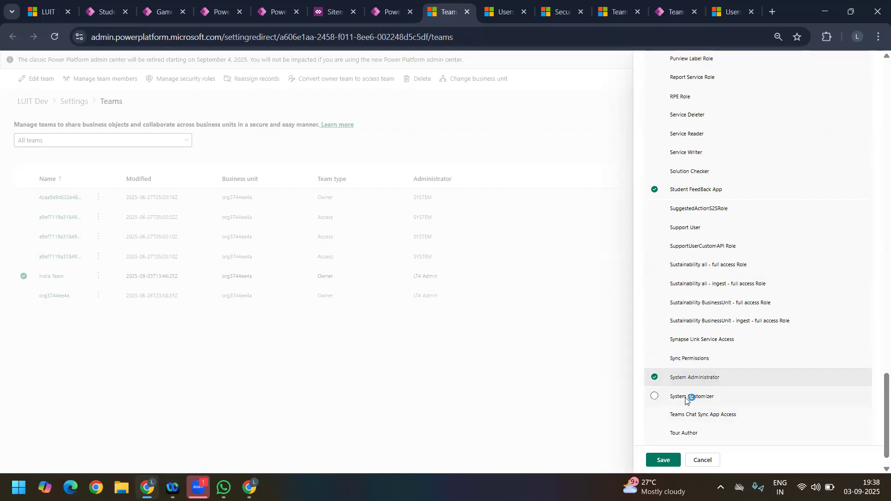
left_click(687, 398)
left_click(664, 459)
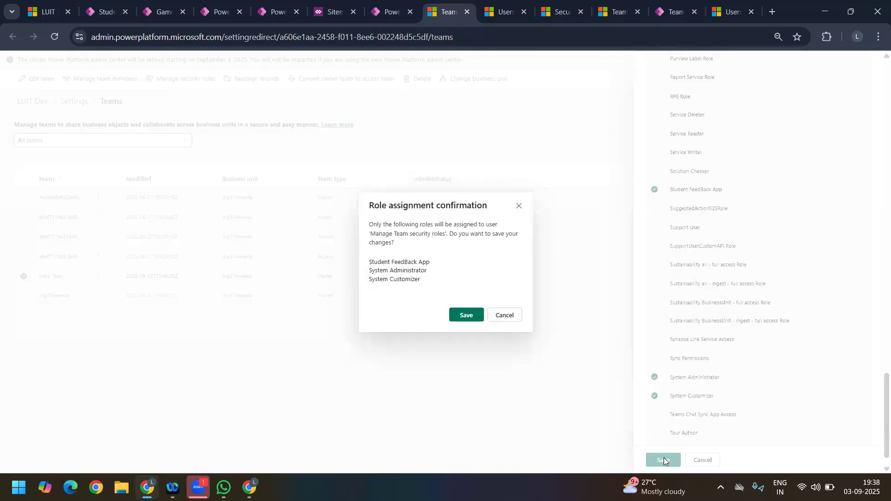
left_click(467, 316)
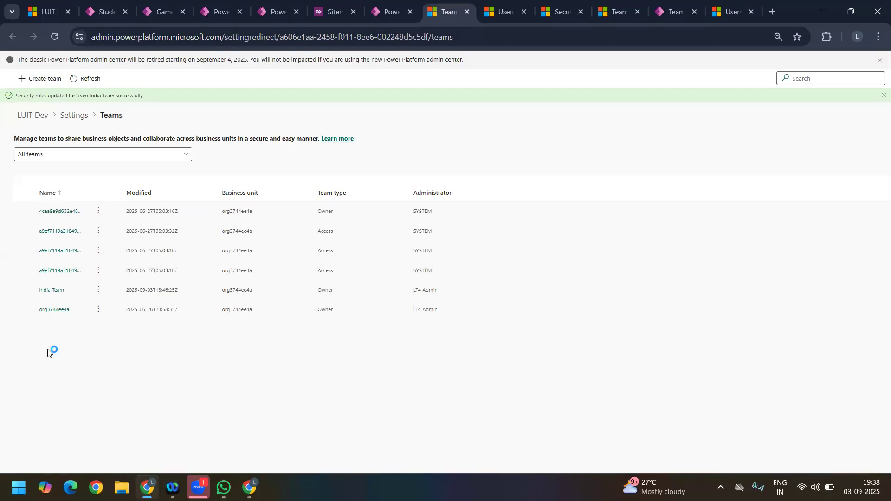
- Review the India Team record with its members, and the list of security roles available to the team
left_click(48, 291)
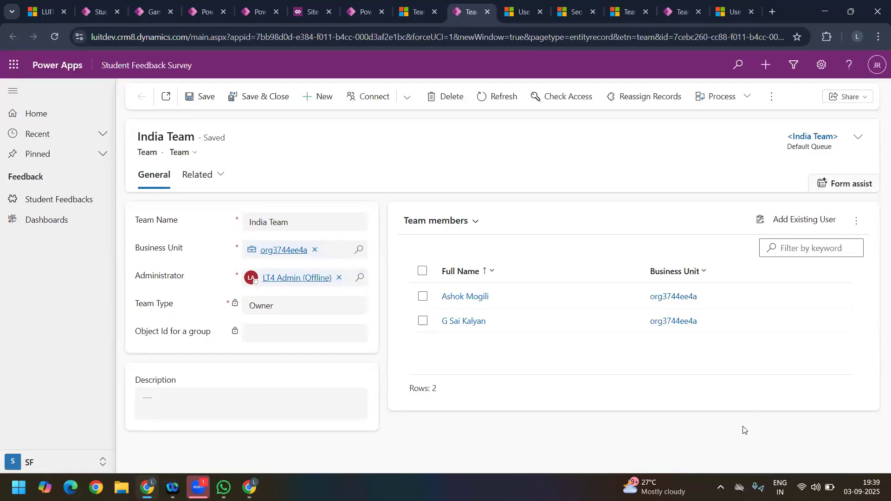
left_click(409, 14)
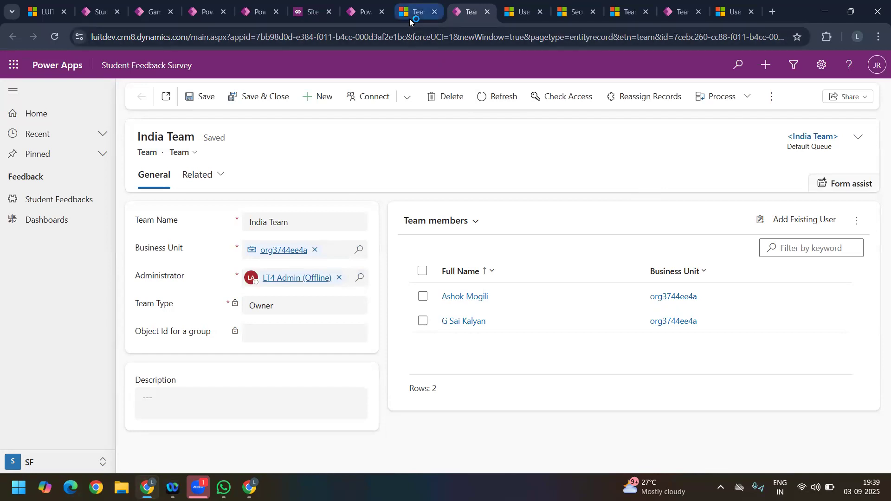
left_click(187, 79)
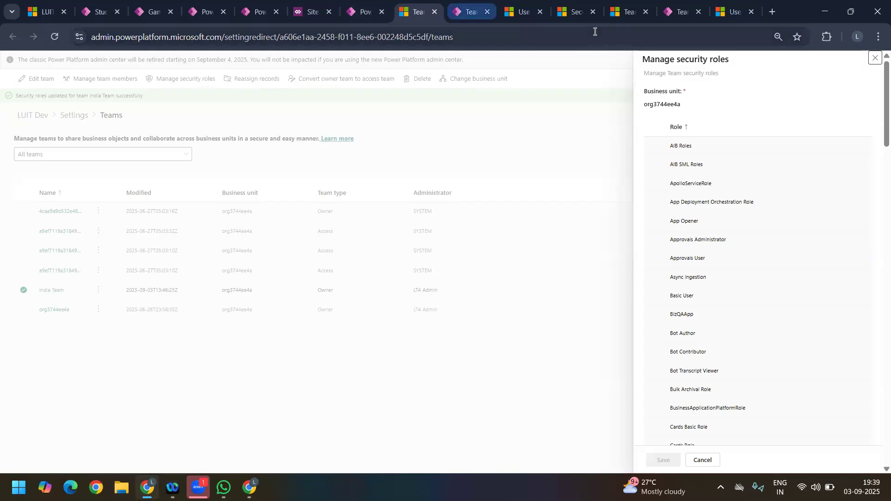
- Find the Student FeedBack App role by searching the security roles for "studen", open it and show all tables
left_click(575, 12)
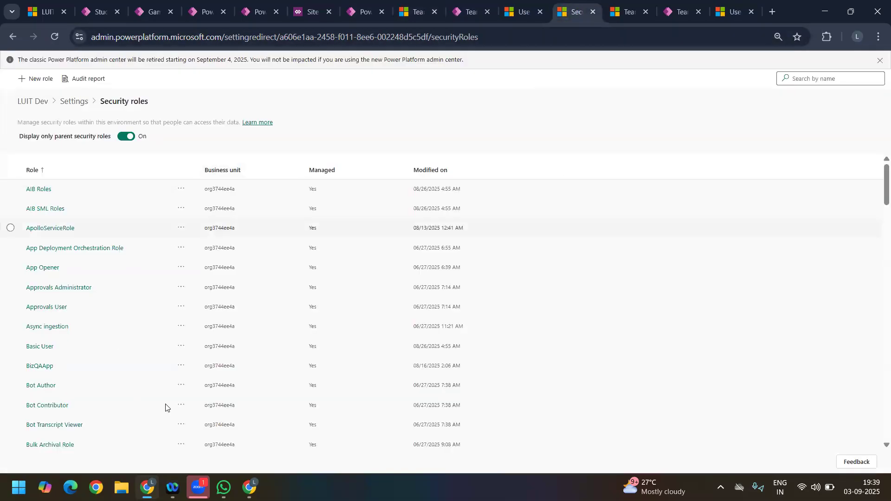
left_click(809, 80)
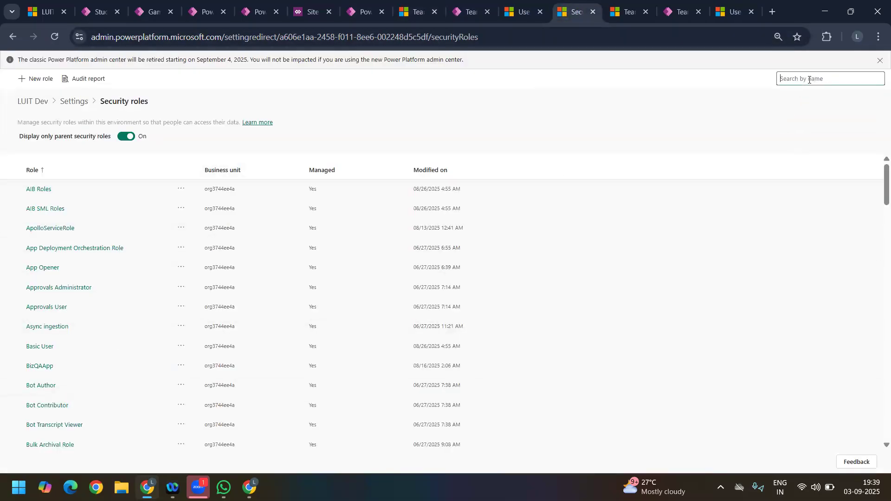
type("studen")
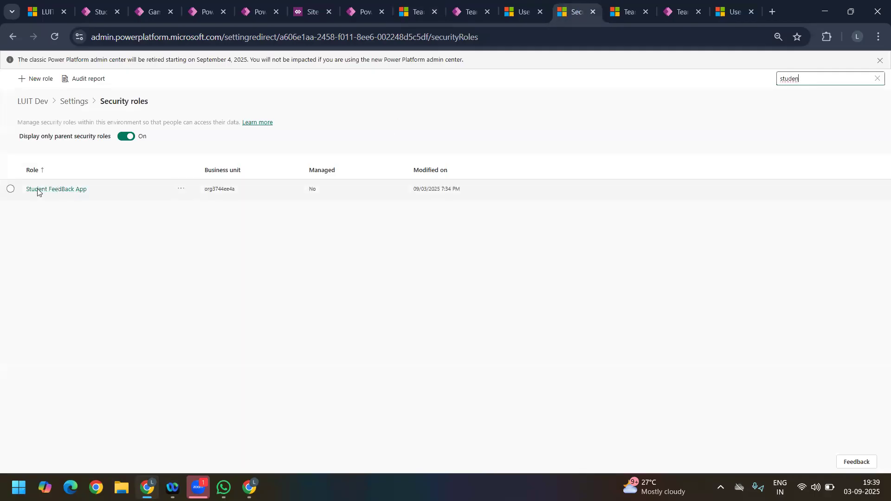
left_click(38, 189)
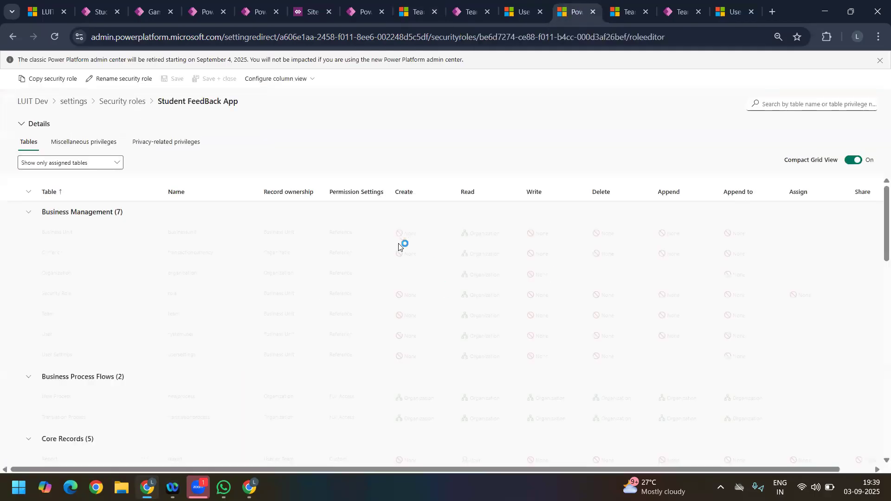
left_click(105, 167)
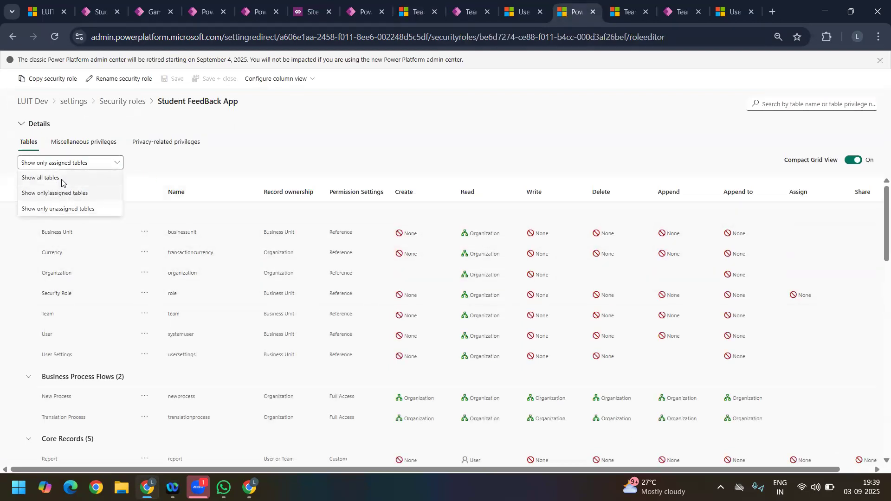
left_click(62, 181)
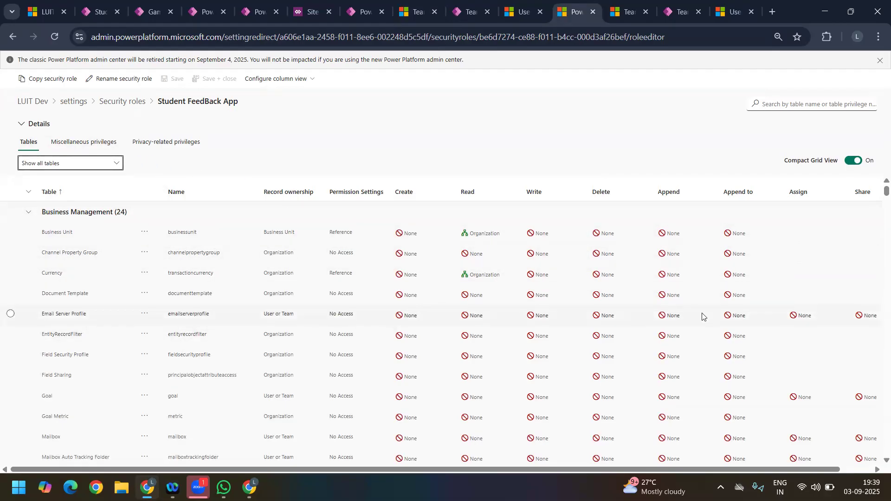
left_click_drag(876, 361, 864, 157)
left_click_drag(877, 241, 877, 178)
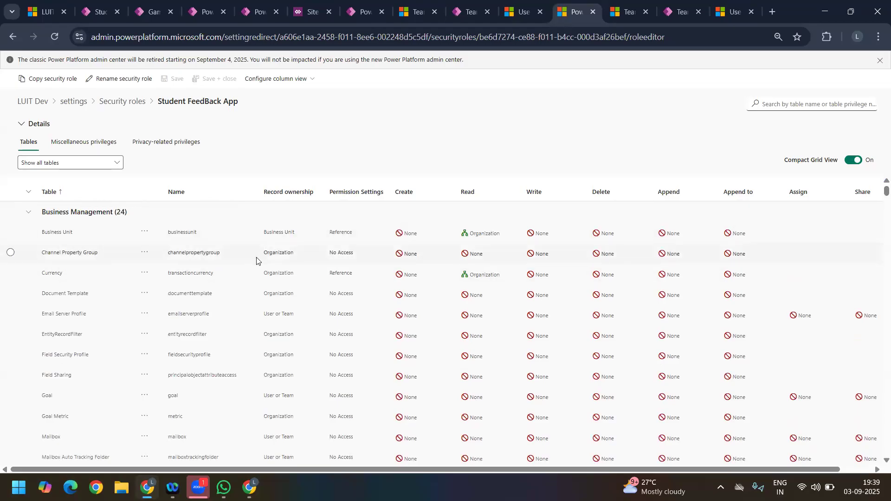
- Compare the record ownership and available privileges of the Channel Property Group and Email Server Profile tables
left_click_drag(263, 254, 300, 255)
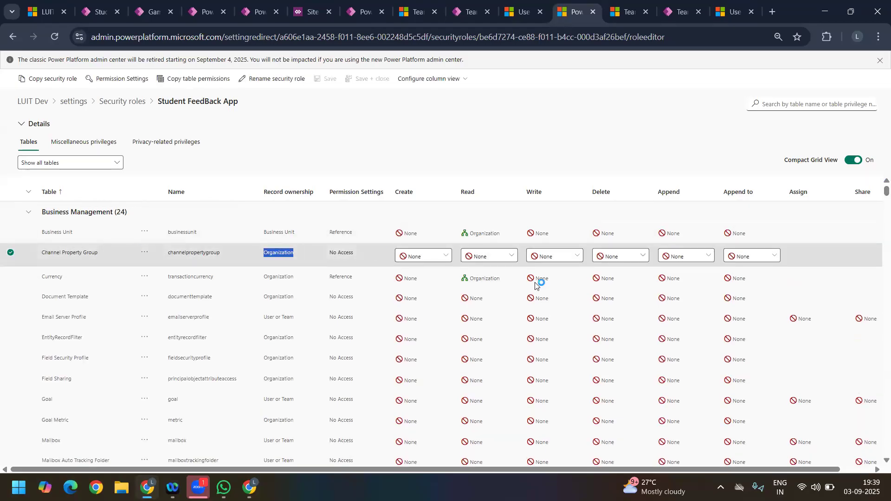
left_click(10, 254)
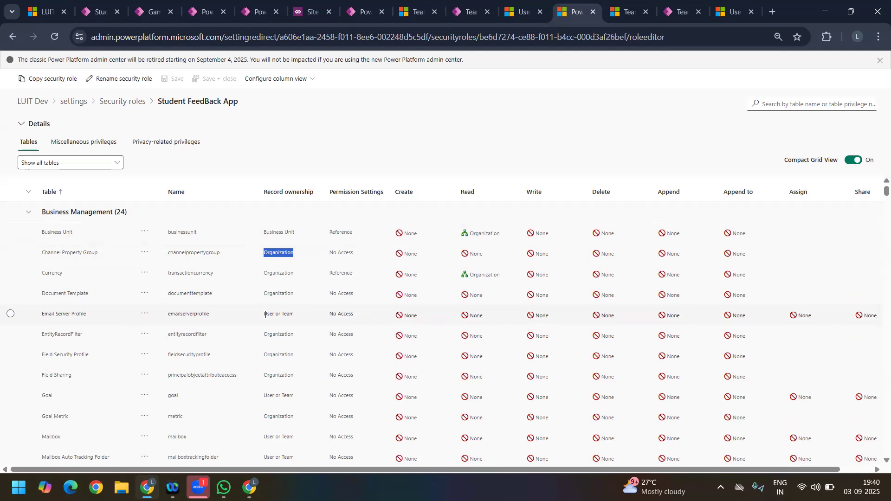
left_click_drag(265, 314, 298, 317)
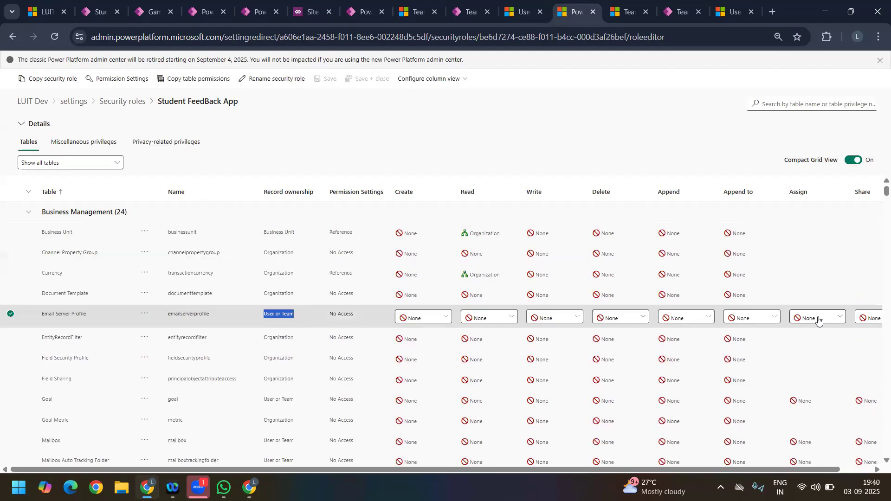
- Open the access management of the Cricket Board record in Power Apps and add a user to share it with
left_click(149, 12)
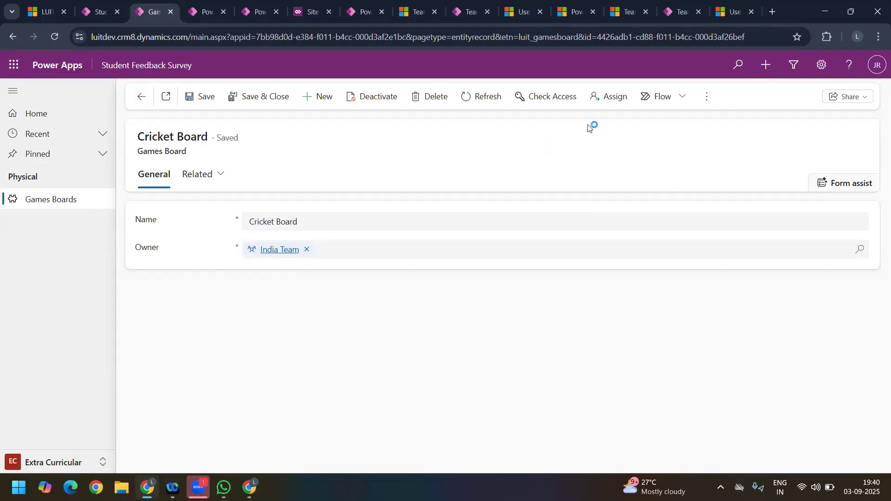
left_click(867, 98)
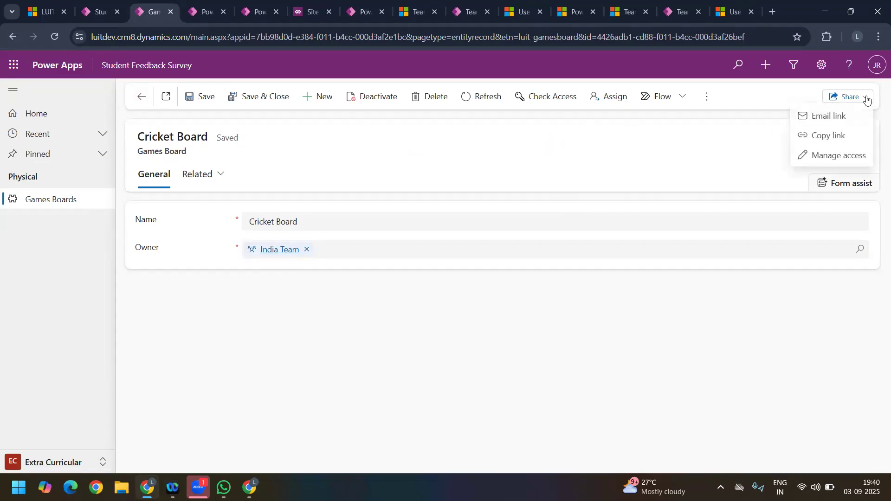
left_click(812, 158)
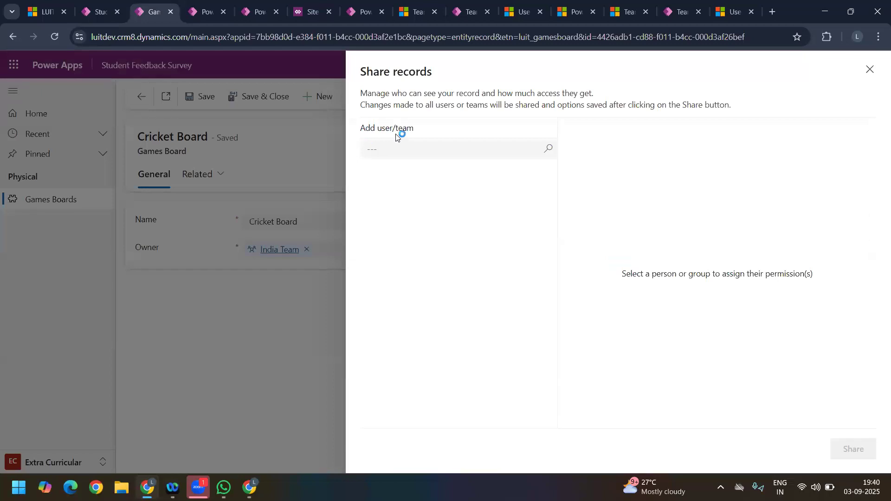
left_click(432, 145)
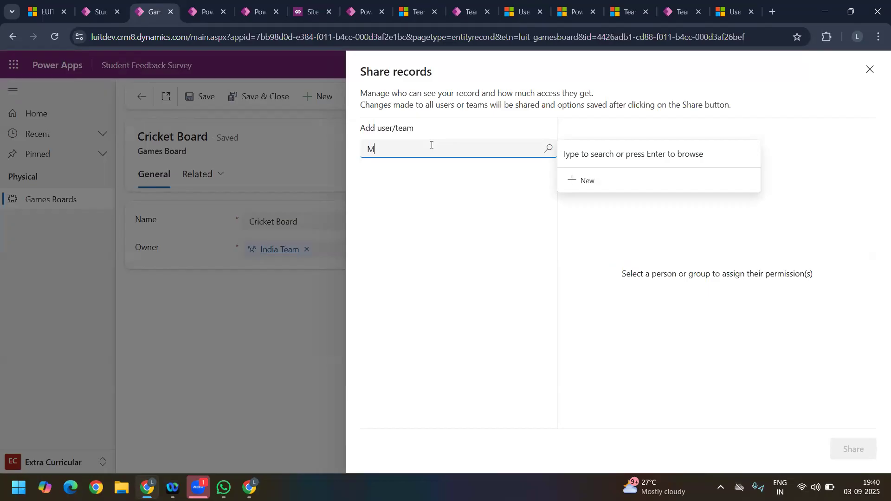
type("Riz")
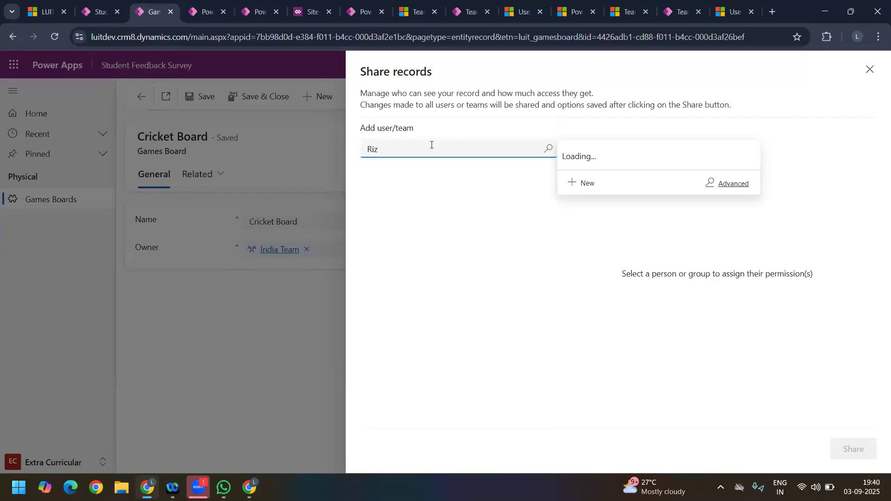
left_click(637, 172)
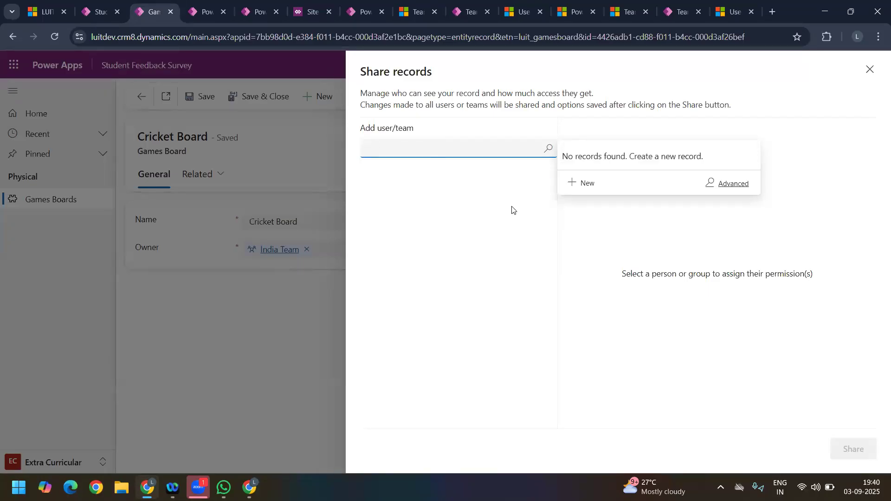
left_click(453, 215)
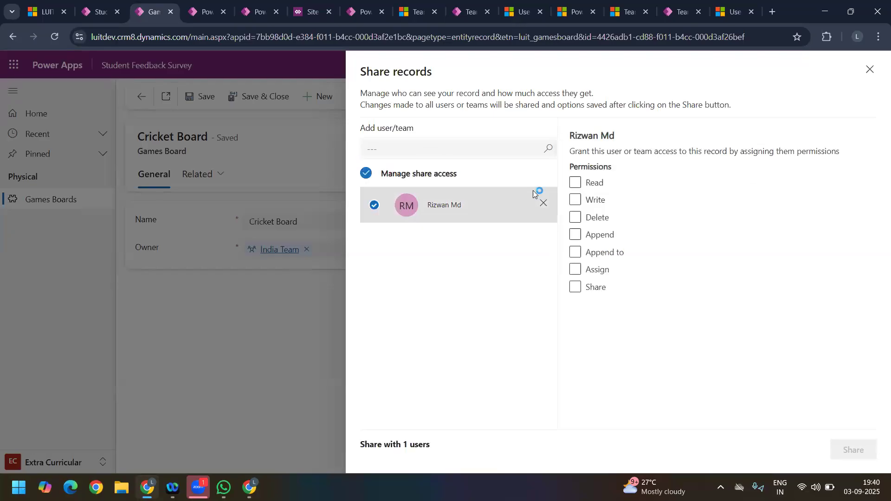
- Grant the added user Read, Write, Delete, Append, Append to, Assign and Share permissions, and share the Cricket Board record
left_click(583, 188)
left_click(583, 188)
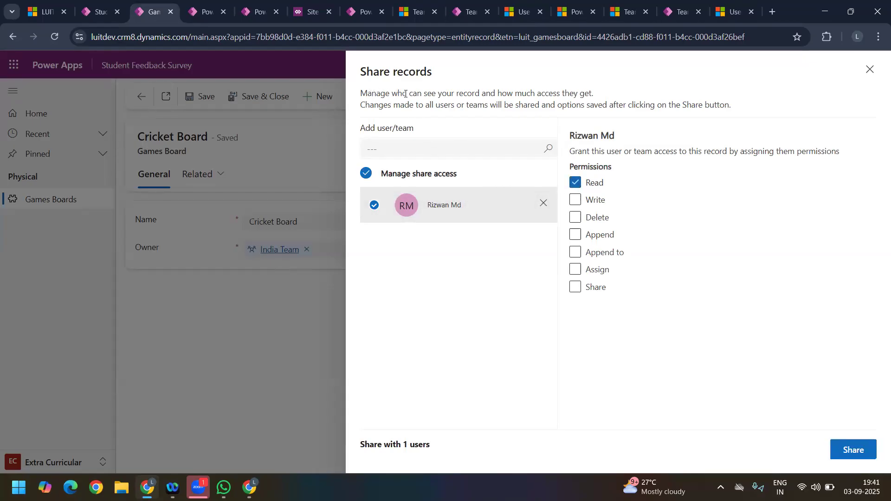
left_click_drag(493, 93, 597, 96)
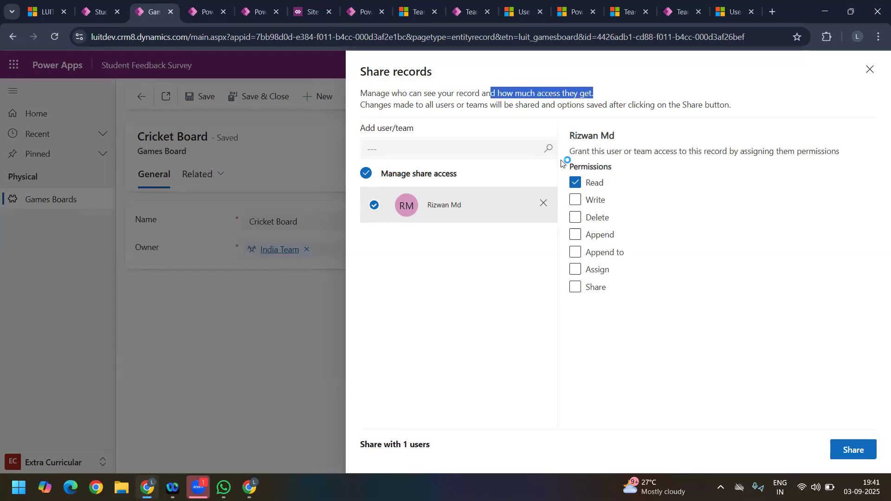
left_click(583, 199)
left_click(578, 218)
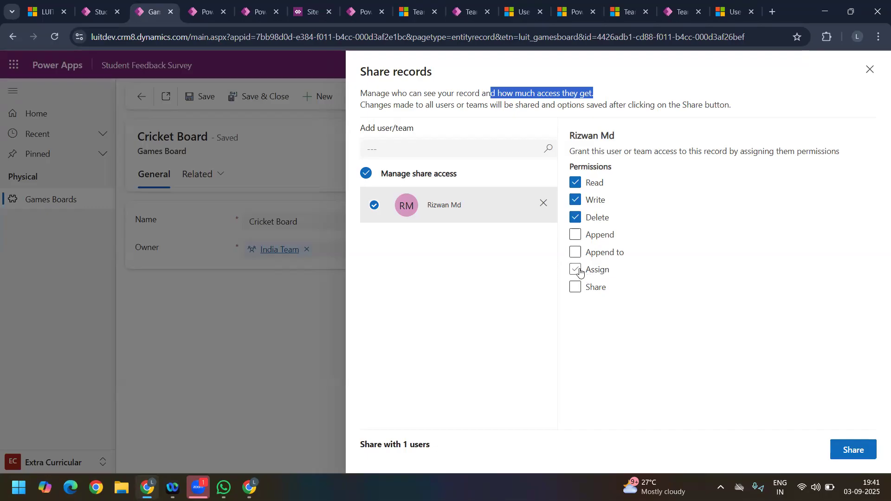
left_click(574, 237)
left_click(574, 254)
left_click(576, 270)
left_click(576, 288)
left_click(861, 448)
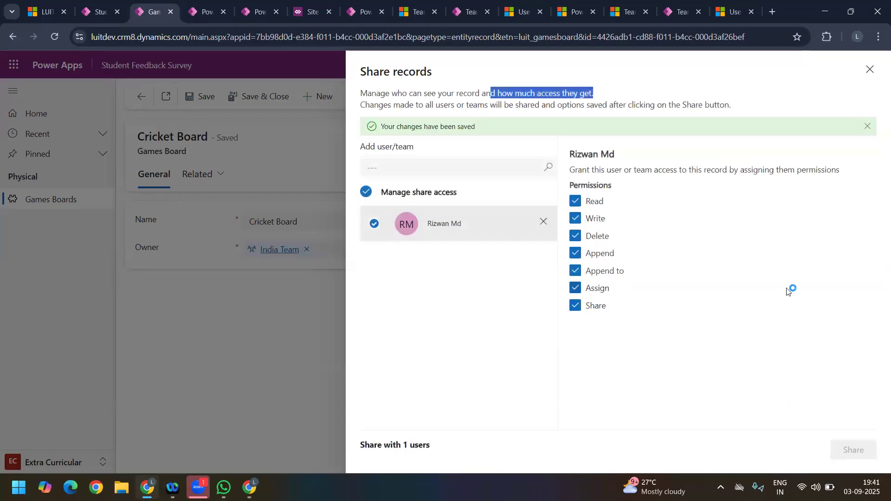
left_click(869, 70)
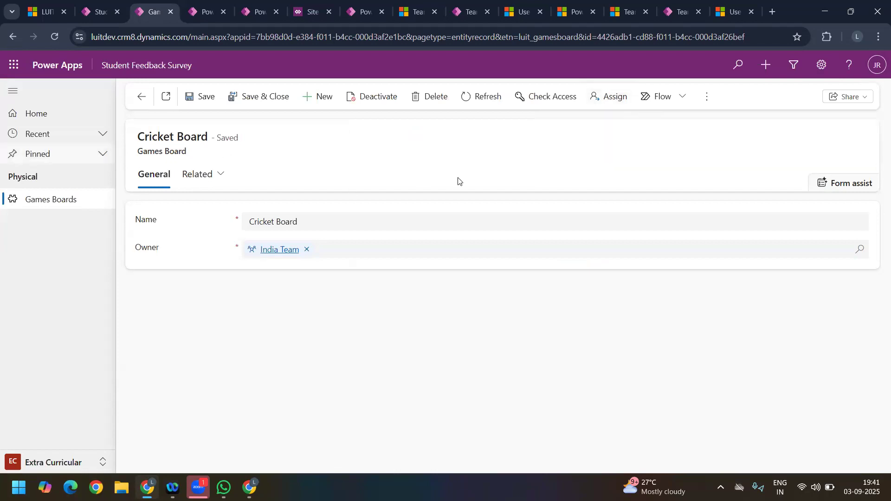
- Assign the Cricket Board record to another user, using the User or team option and looking the user up by name
left_click(612, 105)
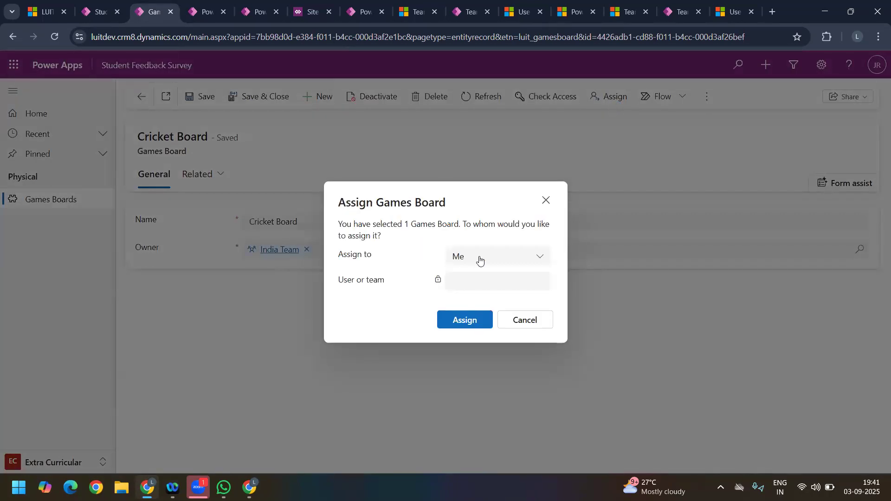
left_click(481, 260)
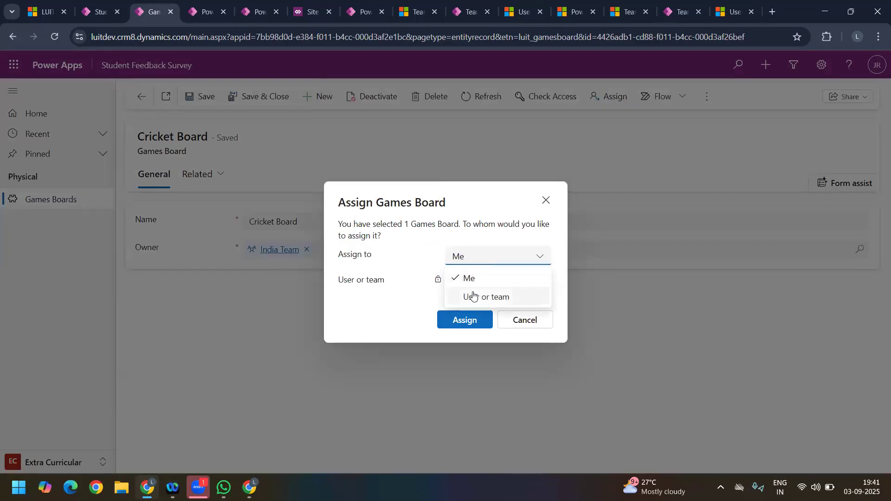
left_click(482, 296)
left_click(485, 281)
type("Sat")
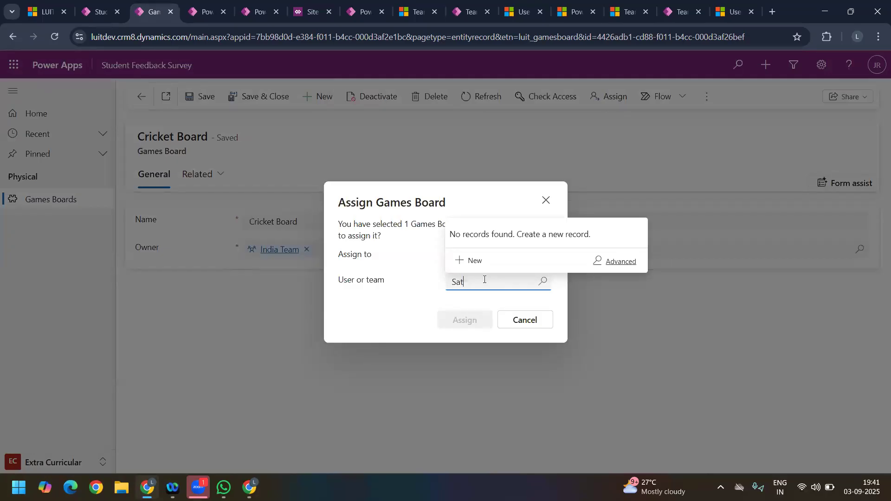
key("BackSpace")
key("BackSpace")
key("BackSpace")
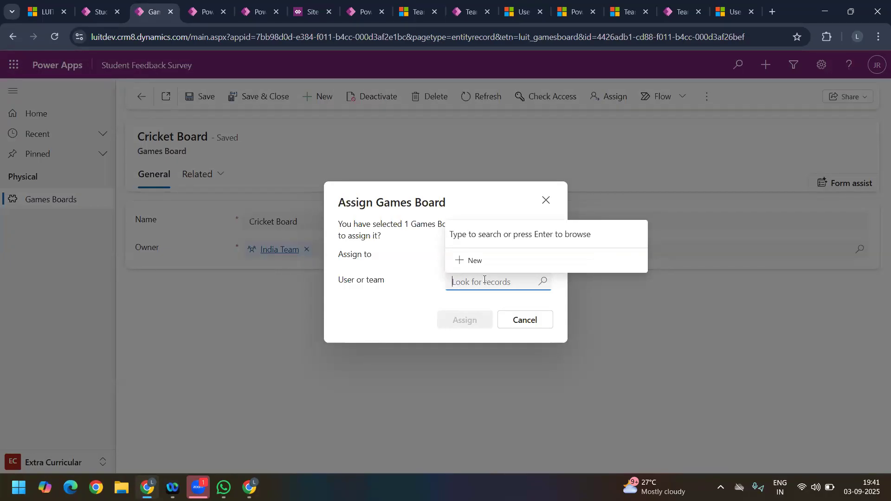
type("Nik")
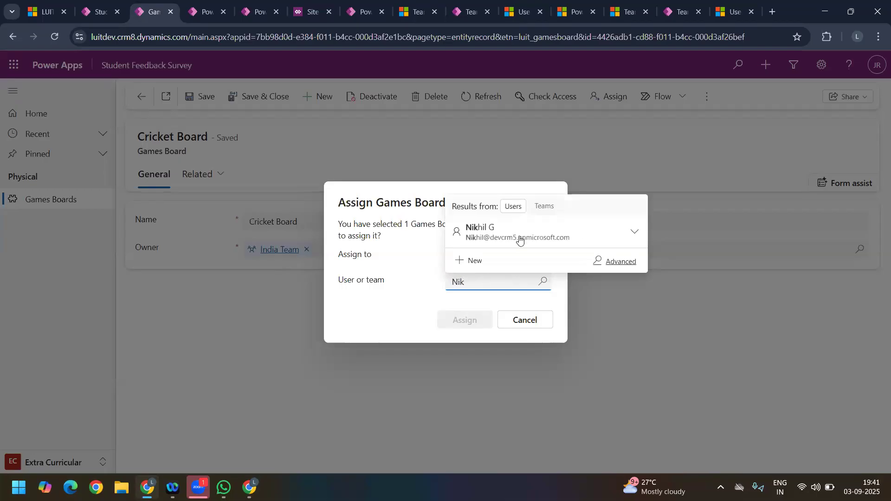
left_click(490, 227)
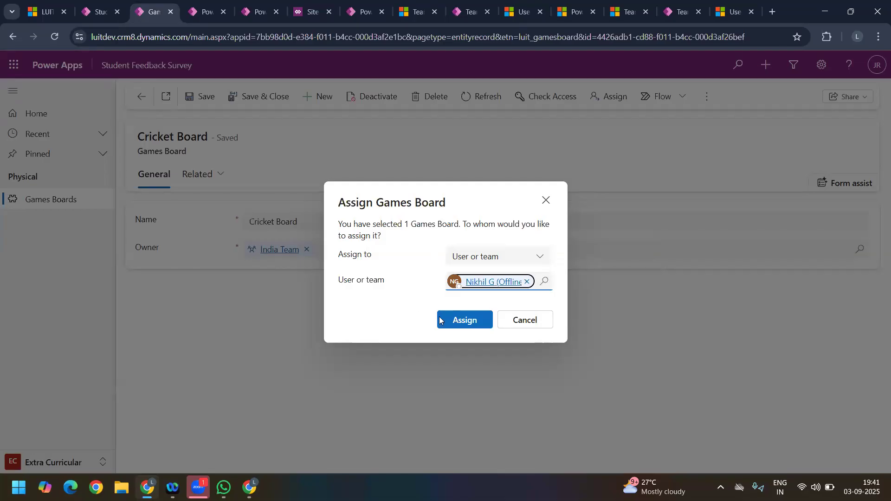
left_click(465, 320)
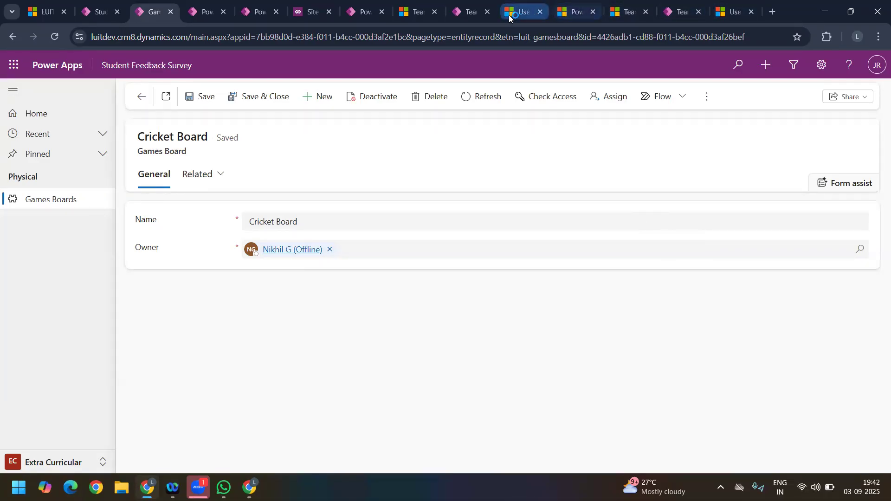
- Return to the Student FeedBack App security role and check the Currency table's record ownership against its available privileges
left_click(738, 16)
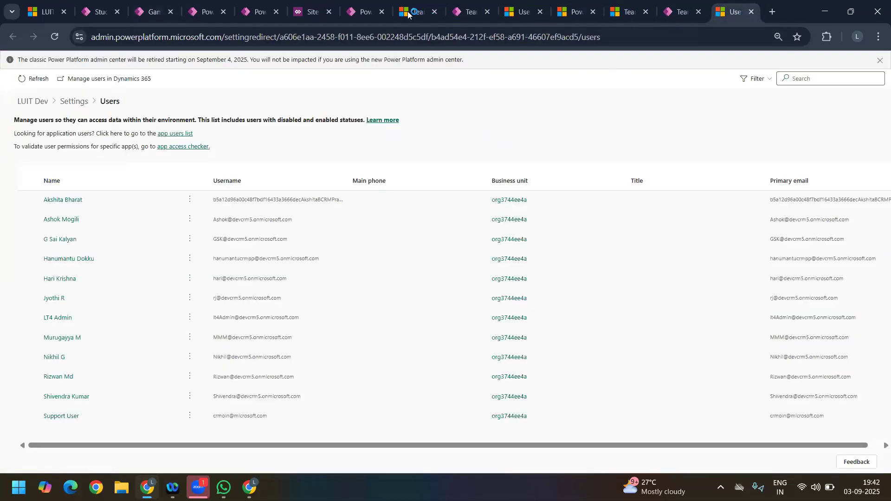
left_click(569, 16)
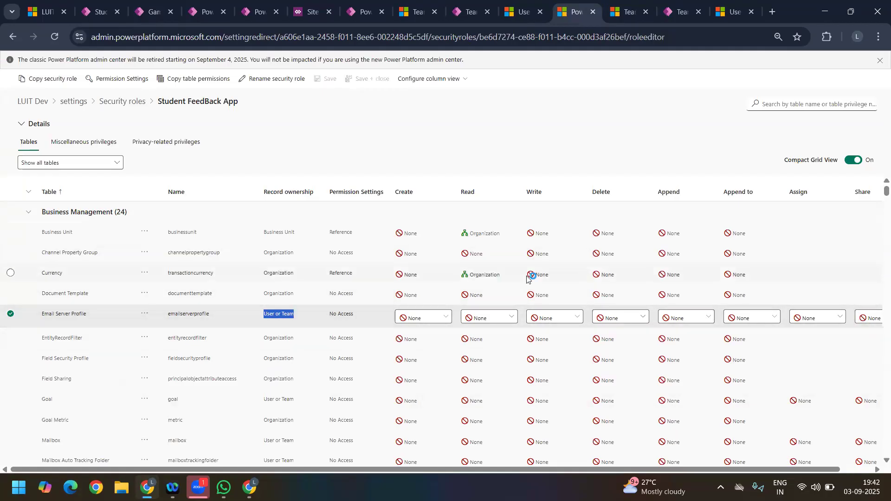
double_click(278, 274)
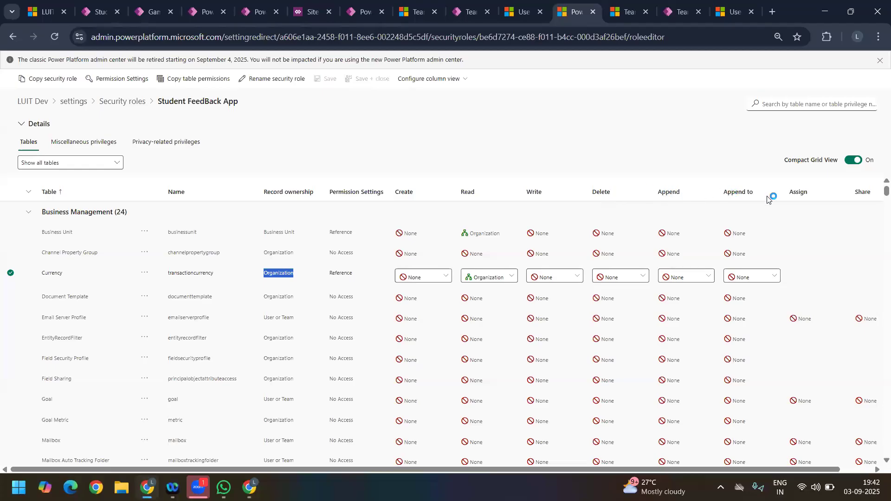
- In the Student Feedback Survey app, open student S#2 from the Master Data area's Students list and show its feedback details
left_click(98, 13)
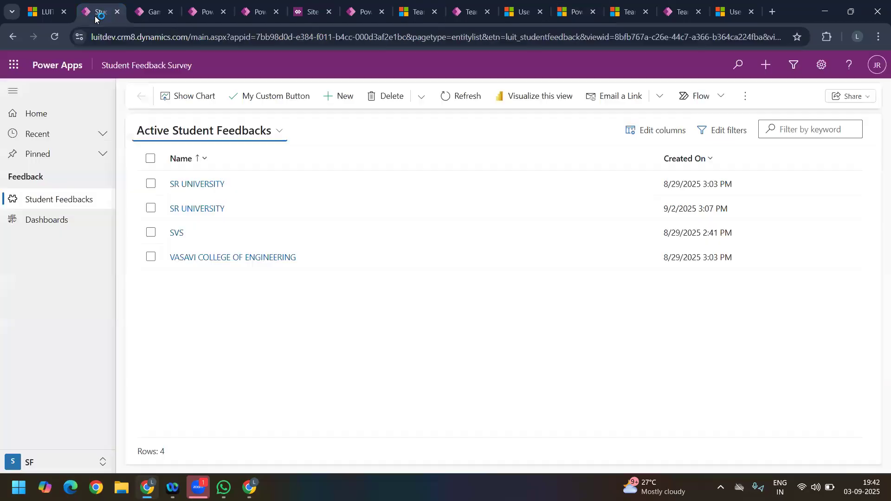
left_click(47, 466)
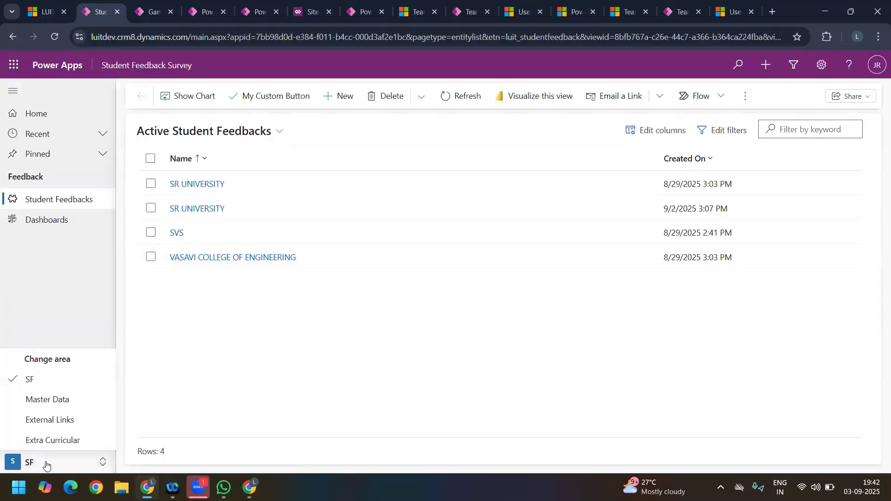
left_click(67, 402)
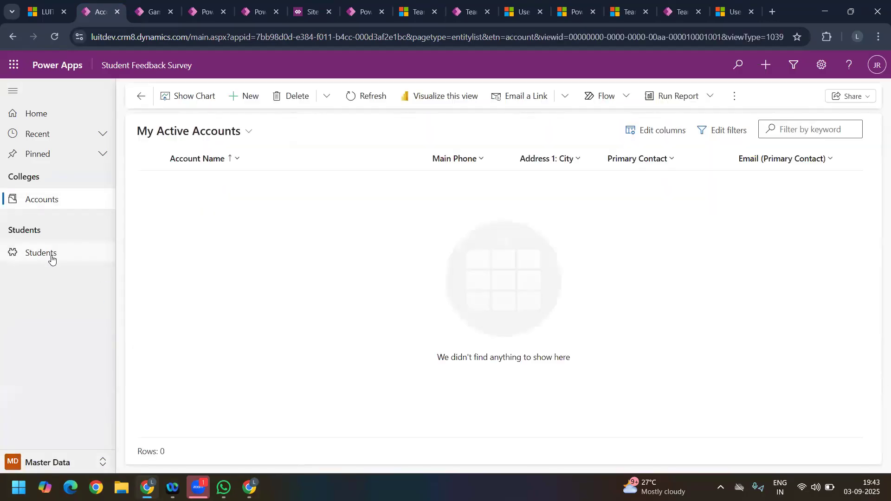
left_click(51, 255)
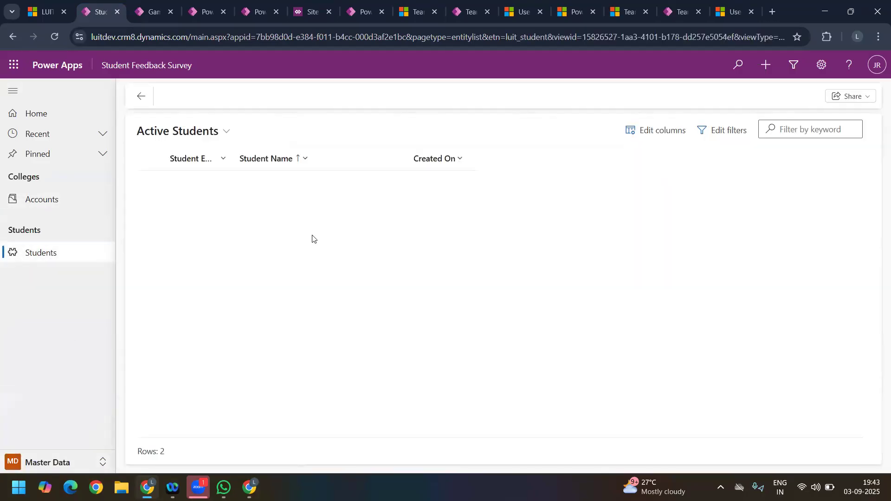
left_click(191, 209)
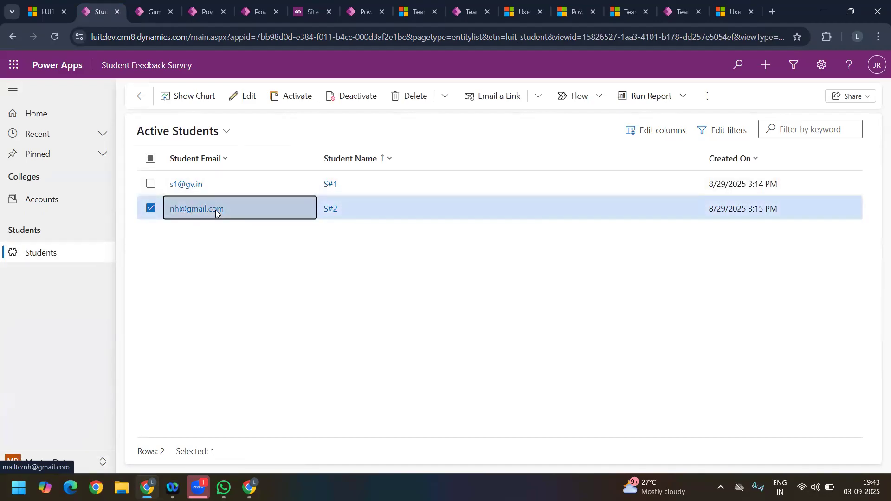
double_click(194, 187)
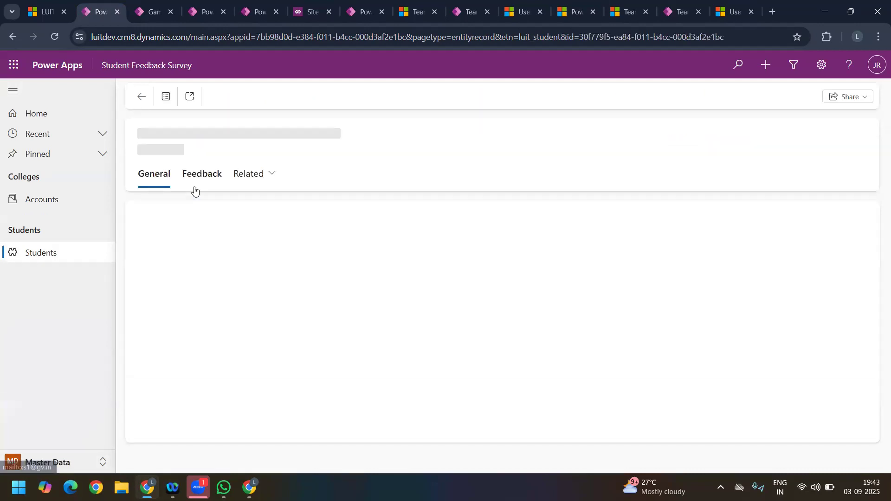
left_click(186, 179)
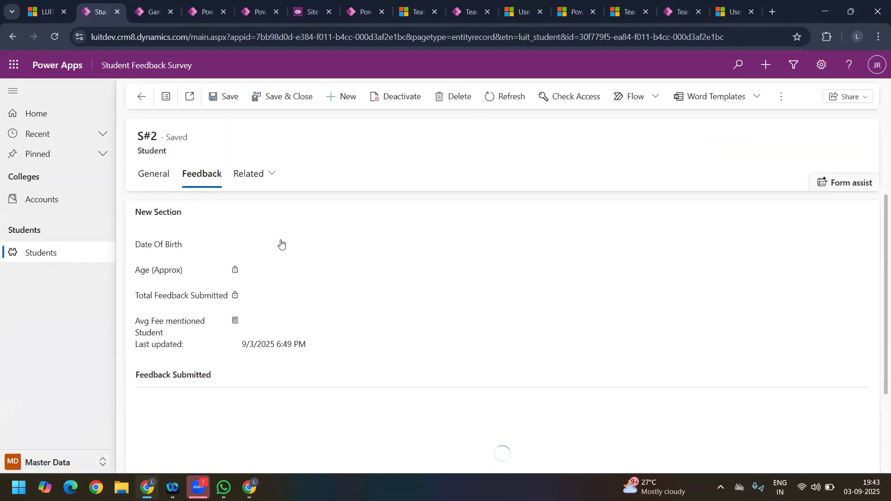
- Go back to the Active Students list, open student S#1 and show its feedback details
left_click(142, 97)
left_click(186, 185)
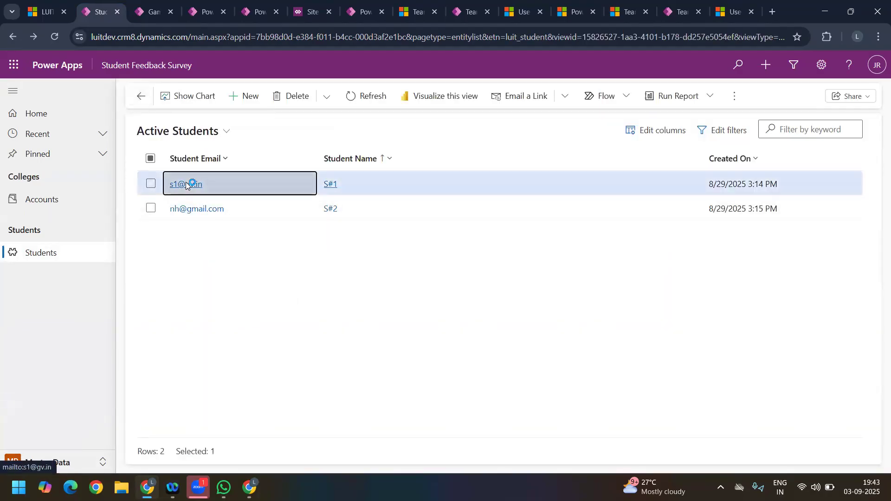
double_click(194, 185)
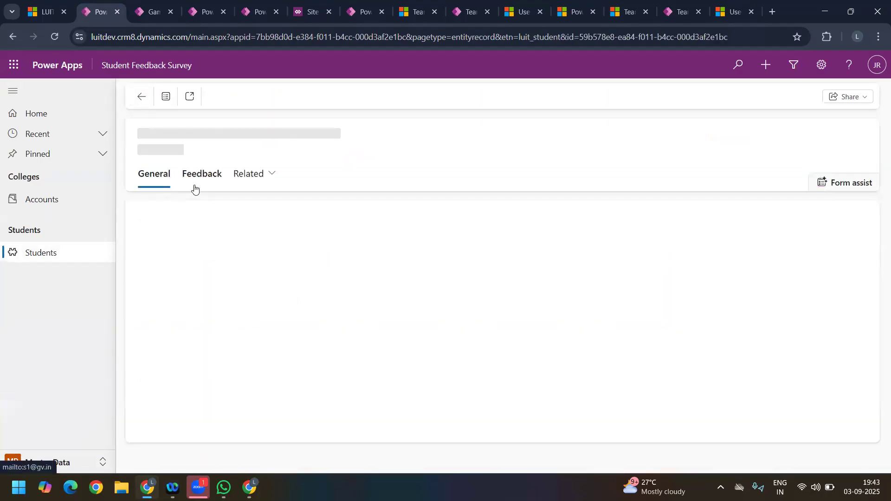
left_click(195, 176)
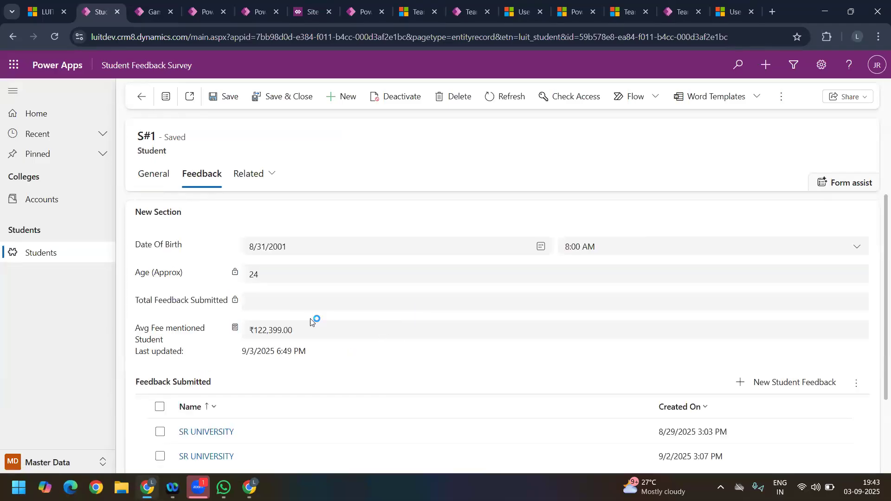
- Examine the Avg Fee mentioned Student field and its last updated time on student S#1
left_click(314, 333)
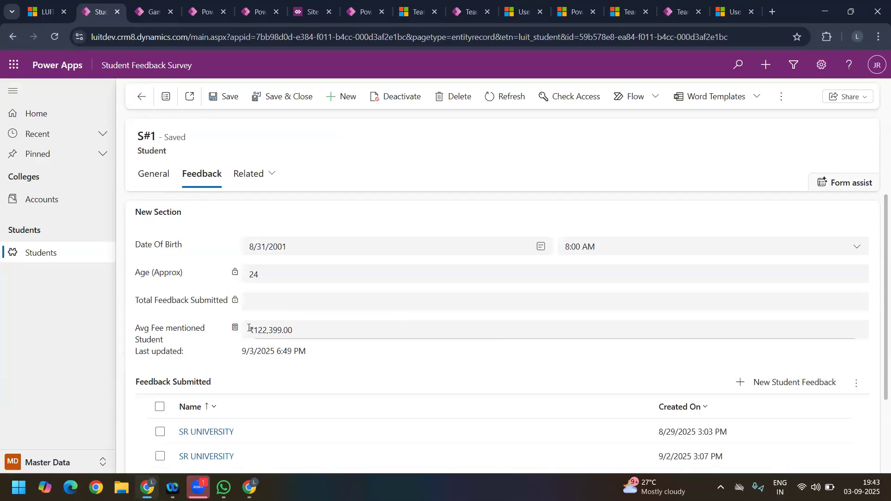
left_click_drag(326, 351, 236, 356)
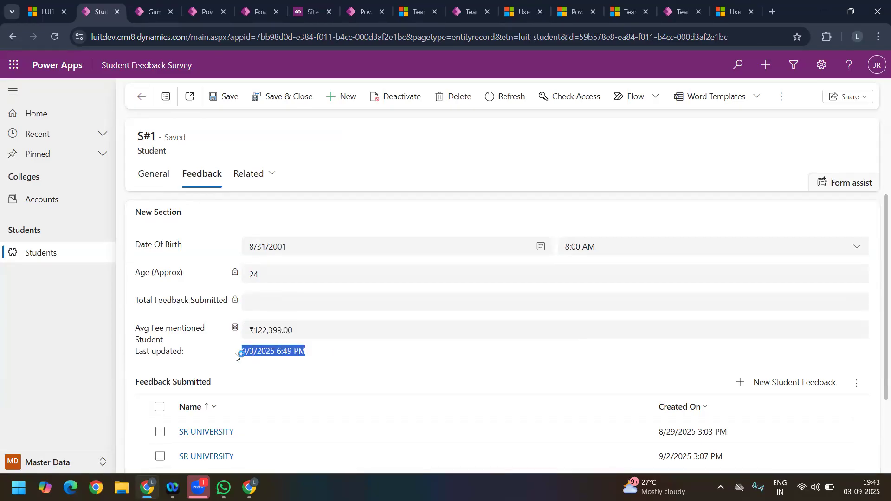
left_click(324, 357)
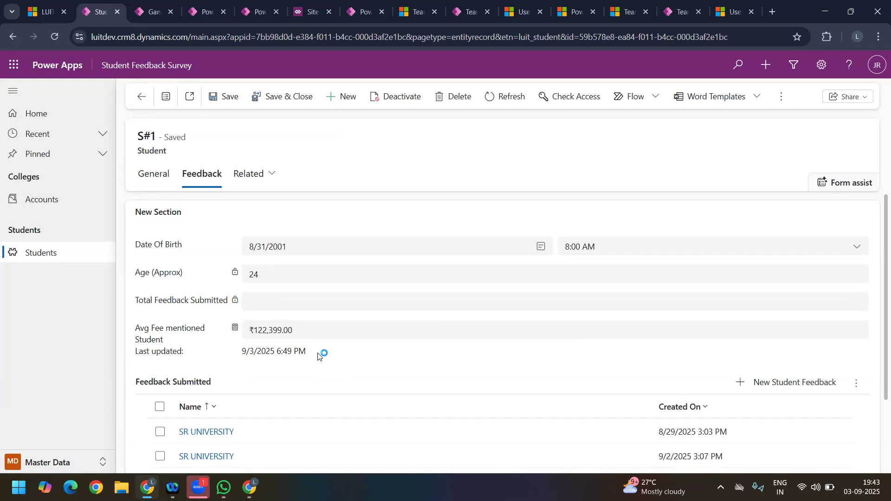
left_click_drag(318, 355, 239, 353)
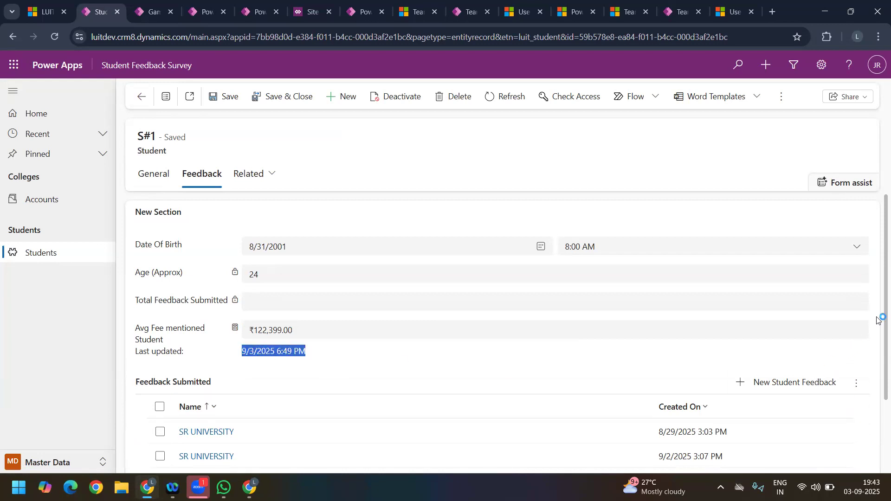
- Review the Feedback Submitted list of student S#1 and its additional commands, including Add Existing Student Feedback
left_click_drag(879, 319, 879, 388)
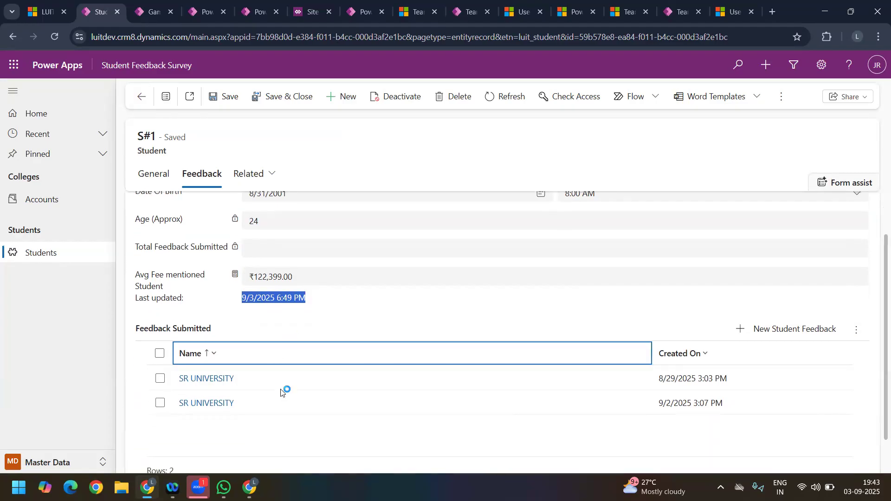
left_click(856, 330)
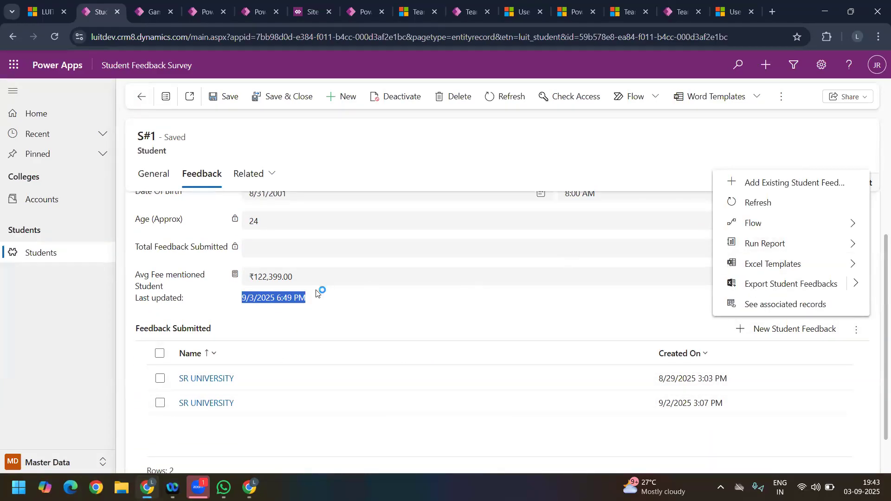
left_click(141, 315)
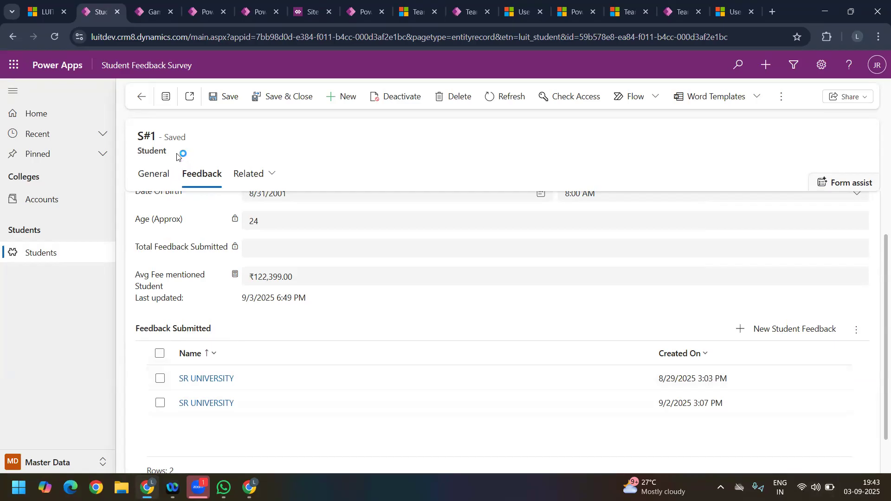
left_click_drag(175, 153, 144, 153)
left_click_drag(212, 328, 122, 331)
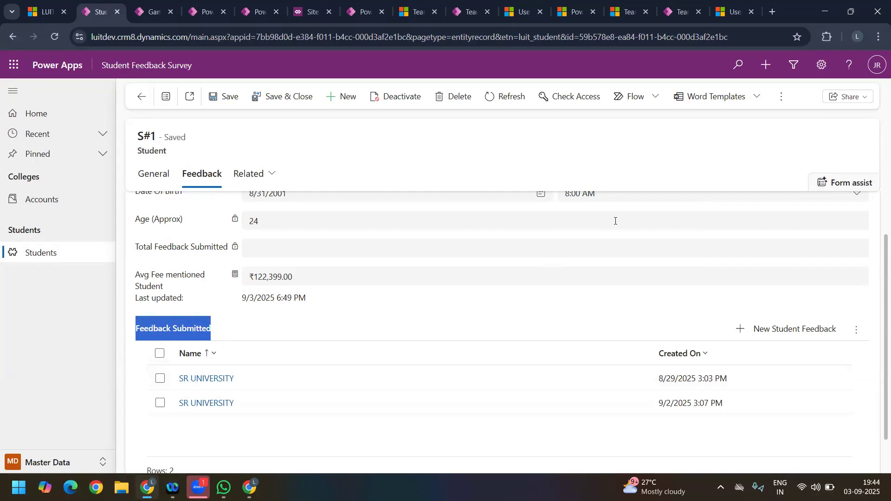
left_click(857, 331)
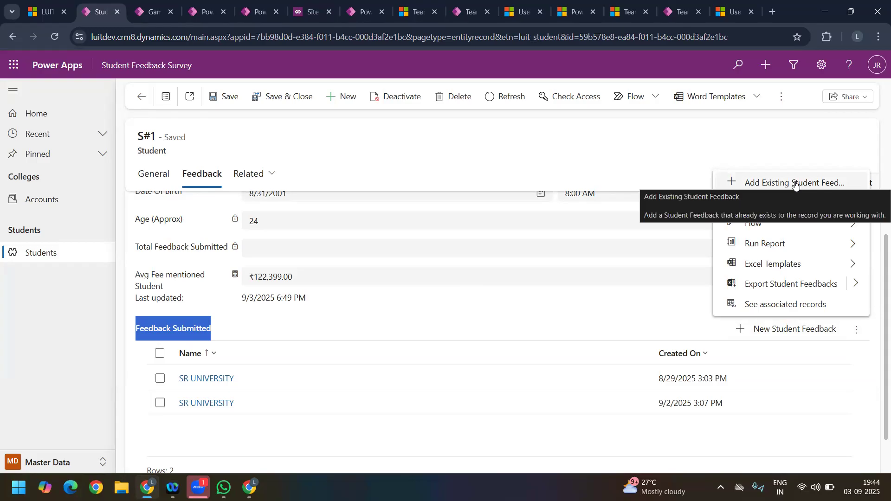
- In the Student FeedBack App role, examine the Append options of the Currency table and the Append and Append to options of Email Server Profile
left_click(578, 17)
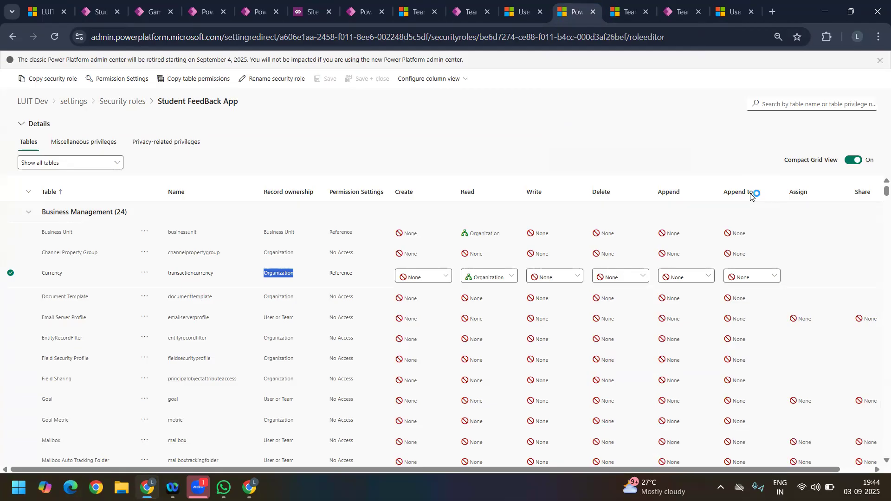
left_click(711, 280)
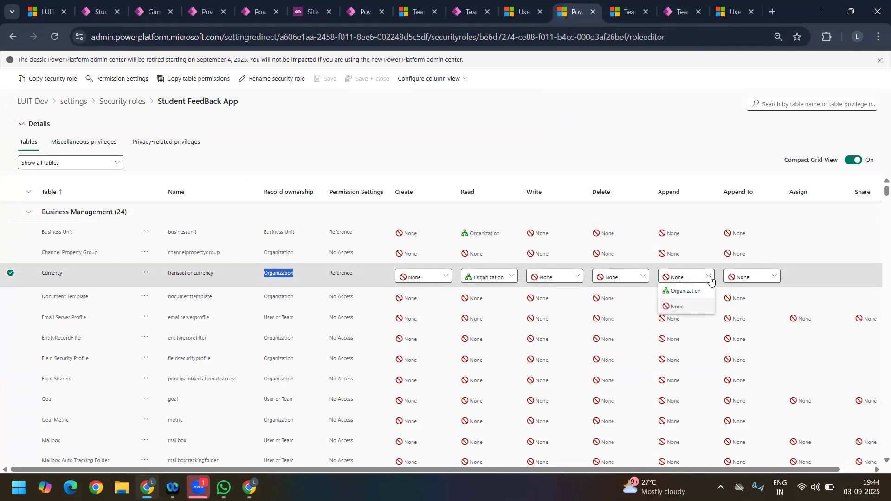
left_click(734, 321)
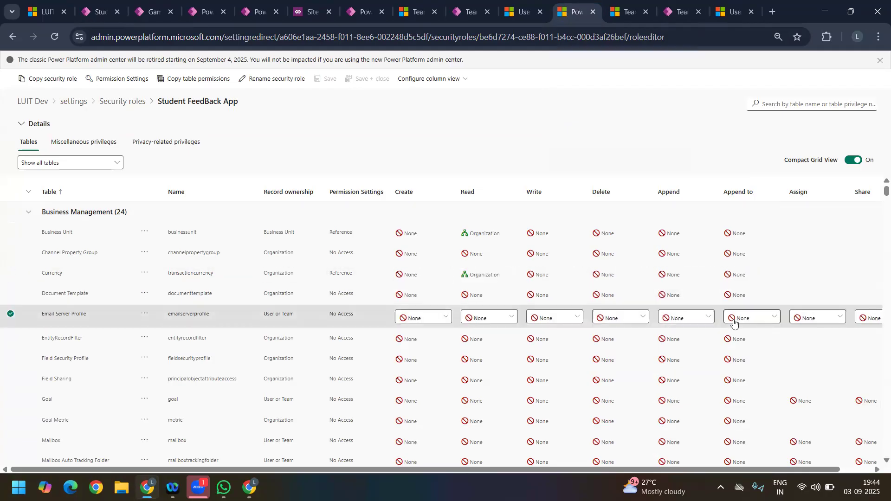
left_click(734, 322)
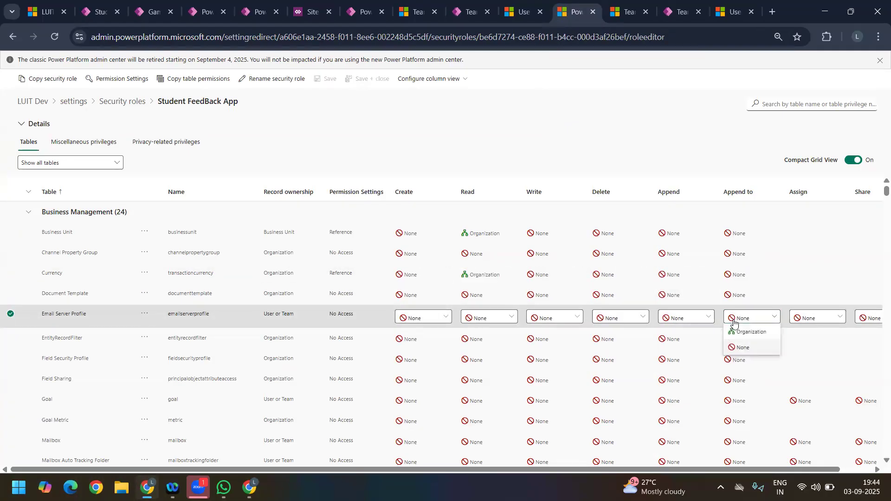
left_click(697, 319)
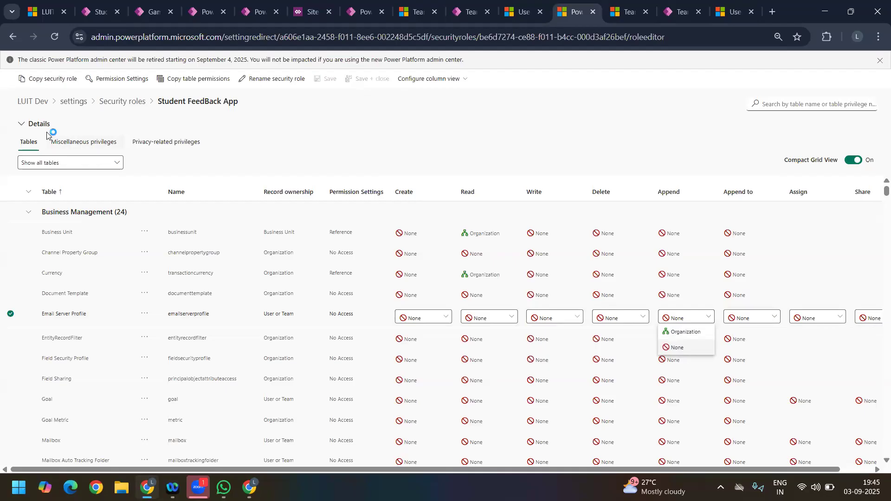
- Show all miscellaneous privileges of the Student FeedBack App role
left_click(69, 142)
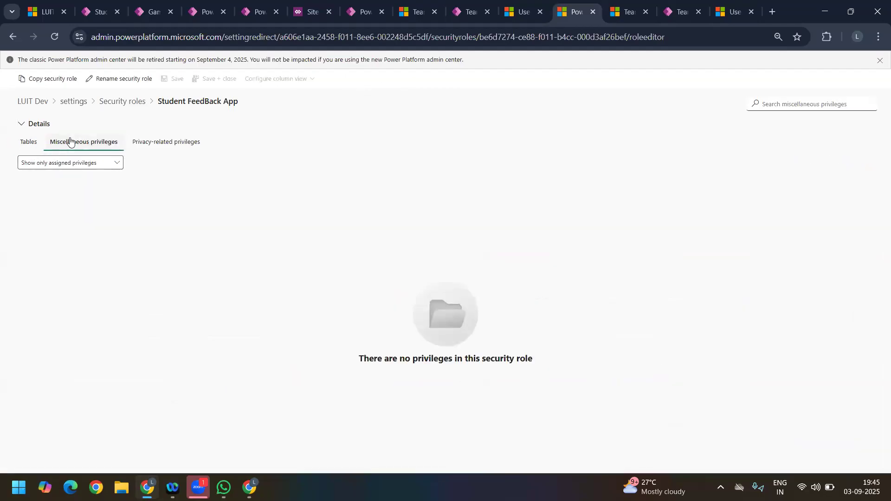
left_click(92, 167)
left_click(66, 179)
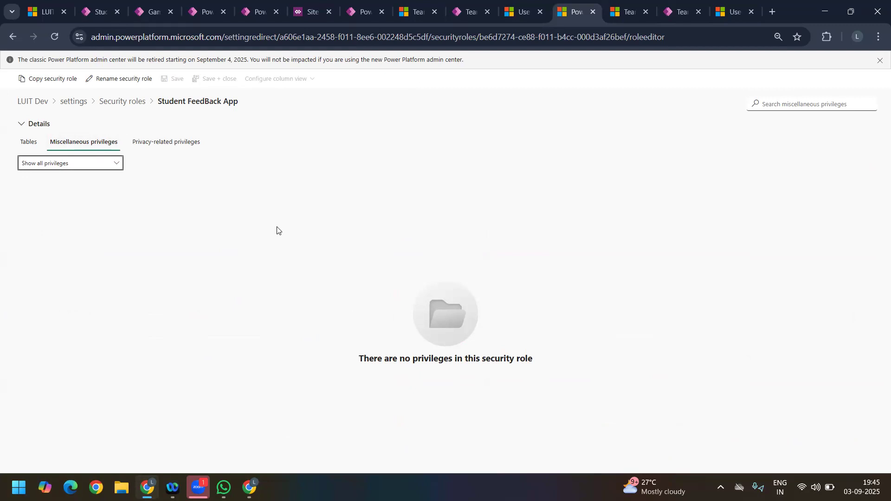
- Examine the privacy-related privileges of the Student FeedBack App role, showing all privileges instead of only the assigned ones
left_click(147, 142)
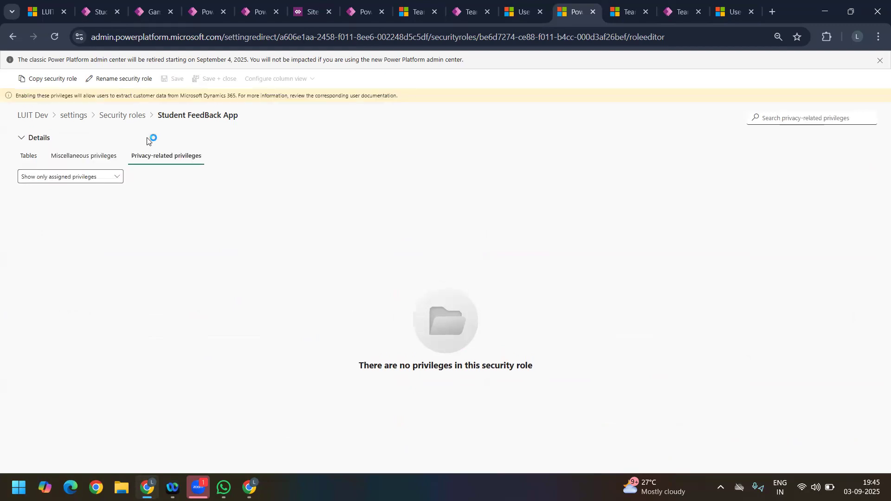
left_click(102, 176)
left_click(63, 192)
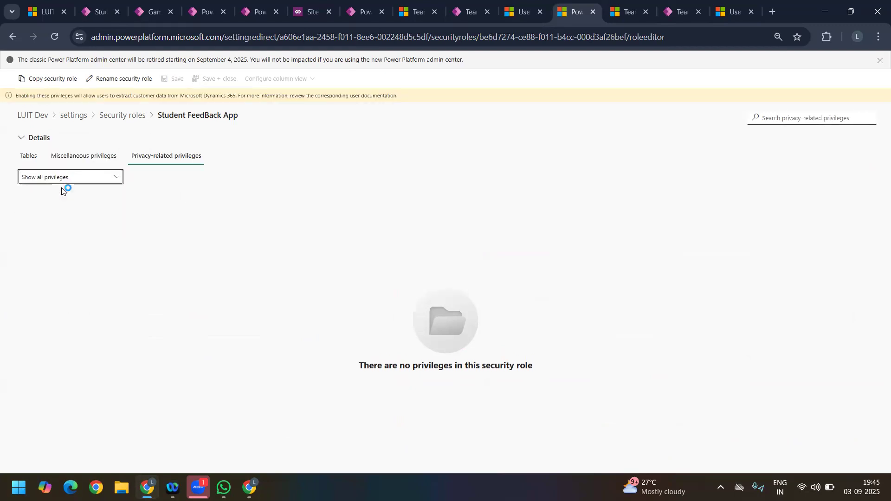
left_click(97, 161)
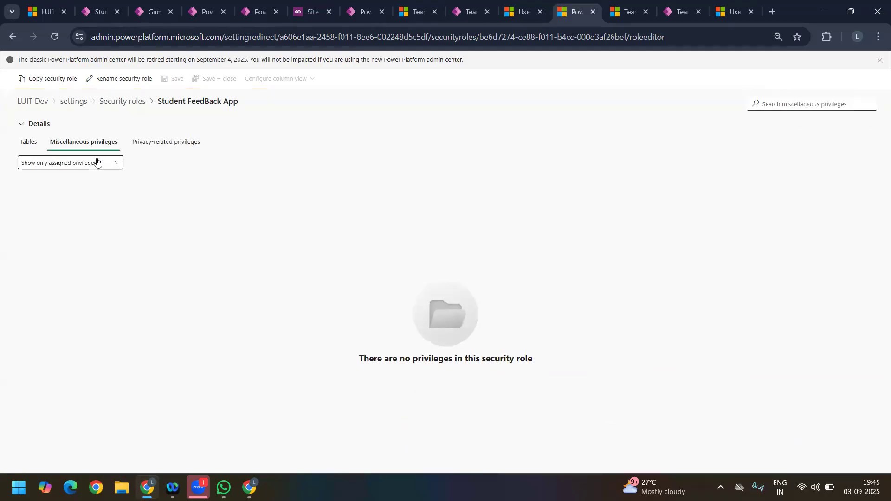
left_click(187, 142)
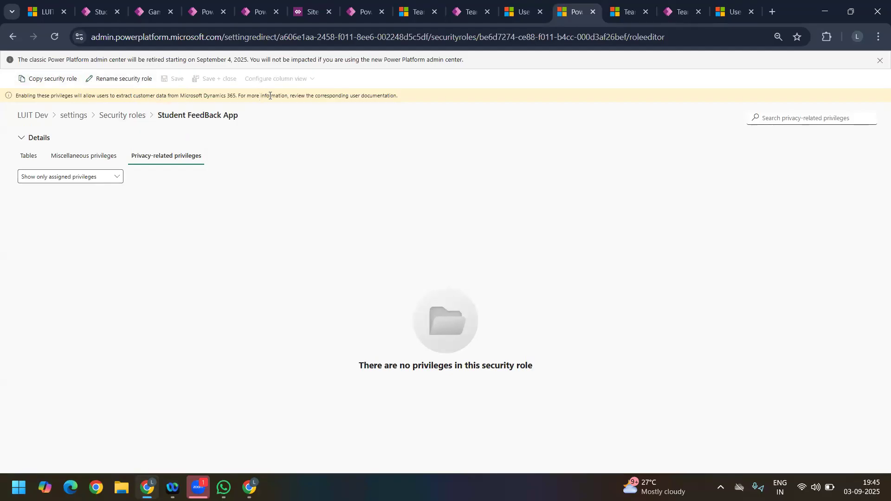
left_click(102, 179)
left_click(65, 196)
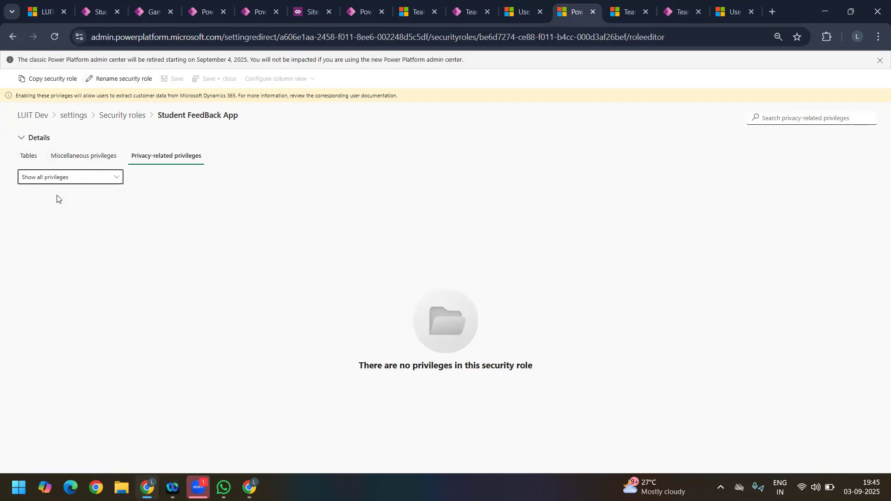
- Return to the security roles list, open AIB Roles and show all of its miscellaneous privileges
left_click(112, 117)
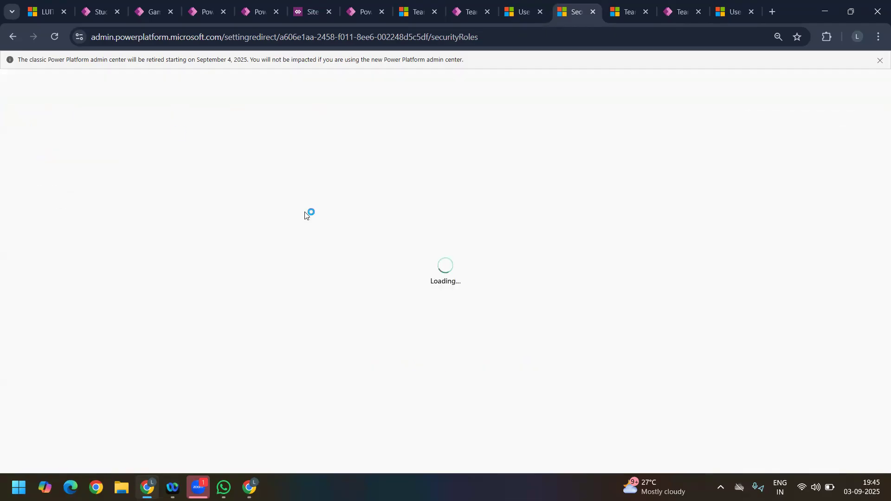
left_click(40, 190)
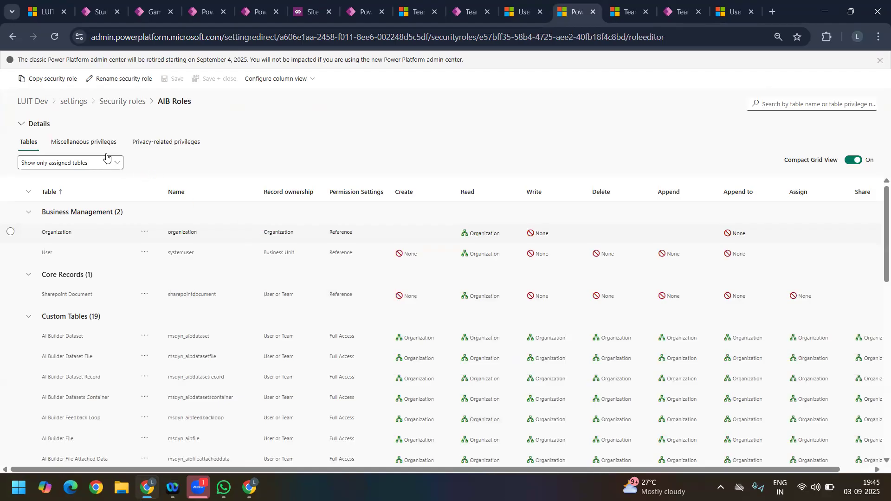
left_click(89, 144)
left_click(60, 170)
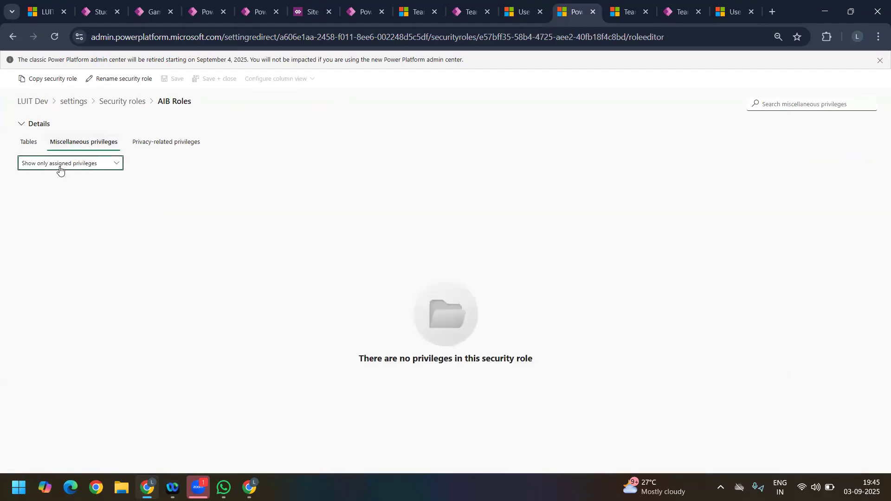
left_click(46, 179)
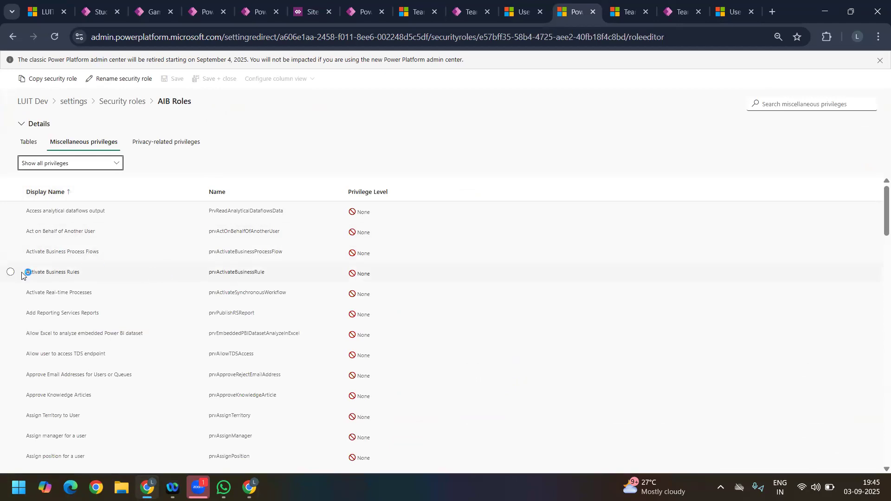
- Examine the Activate Business Rules and Activate Real-time Processes privileges, including the privilege levels available for Activate Real-time Processes
left_click_drag(25, 277, 111, 281)
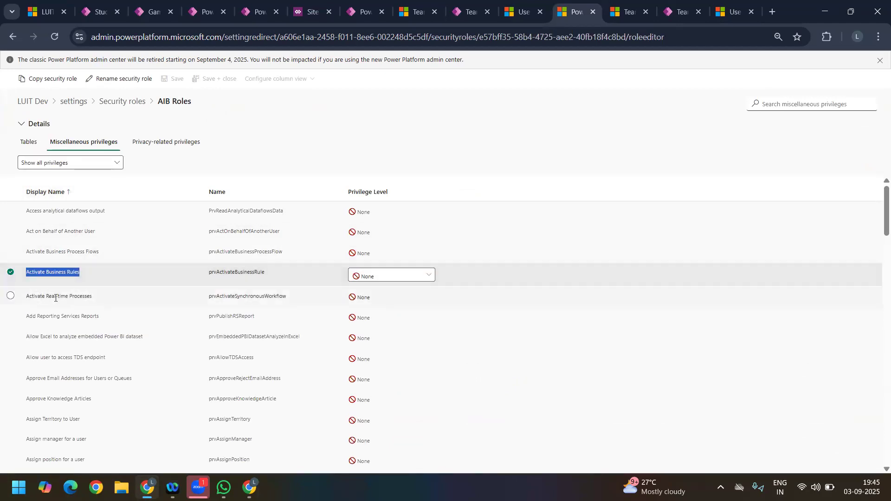
left_click_drag(25, 297, 117, 306)
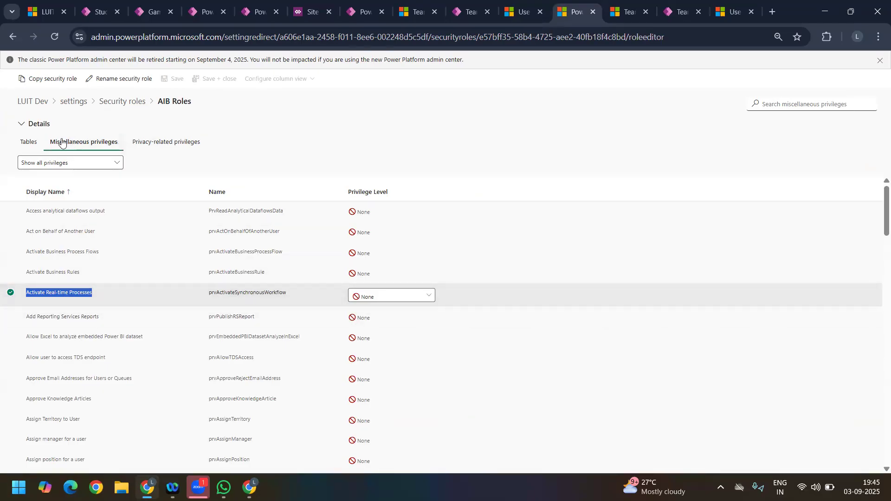
left_click(378, 296)
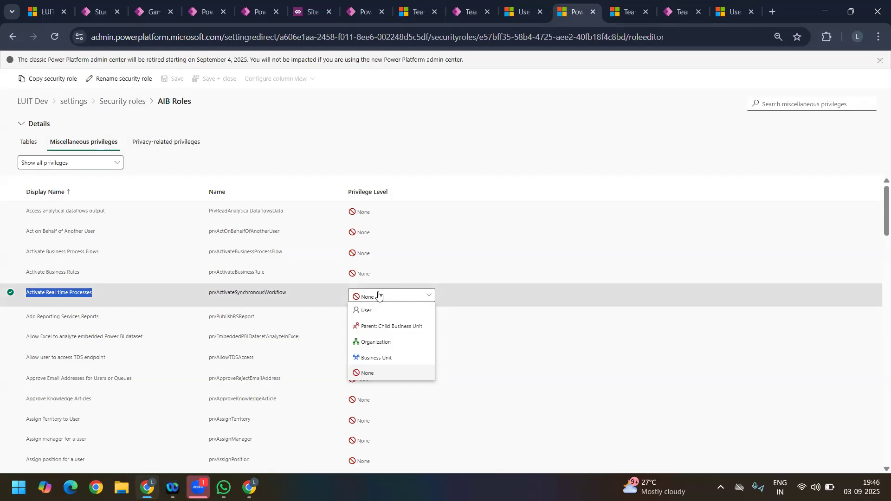
- Show all privacy-related privileges of AIB Roles
left_click(176, 150)
left_click(161, 145)
left_click(79, 177)
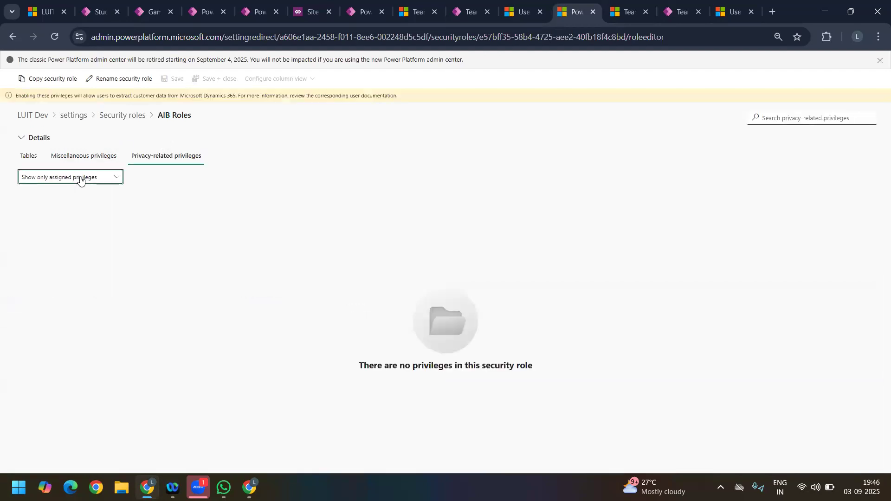
left_click(49, 193)
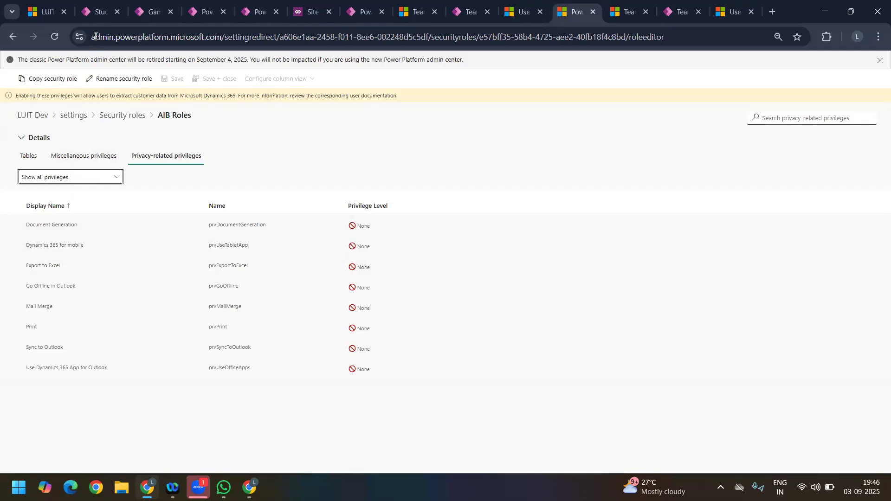
- Return to the Active Students list in the Student Feedback Survey app and export it to Excel
left_click(89, 16)
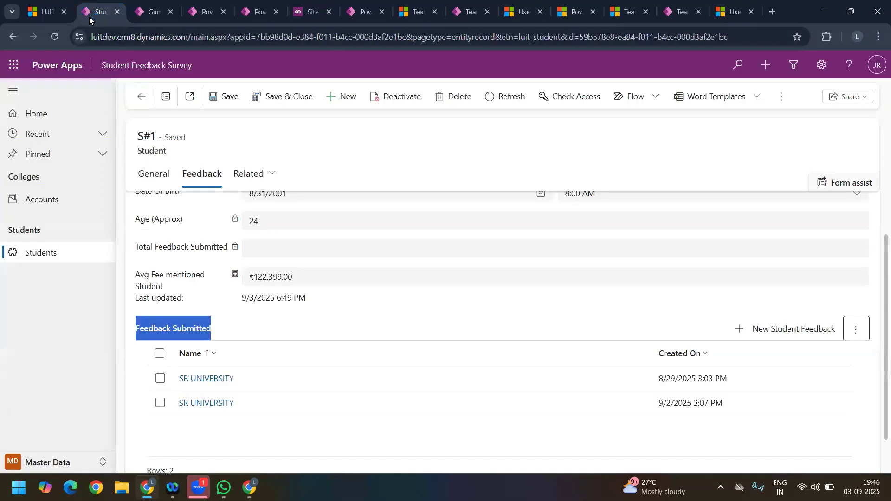
left_click(39, 253)
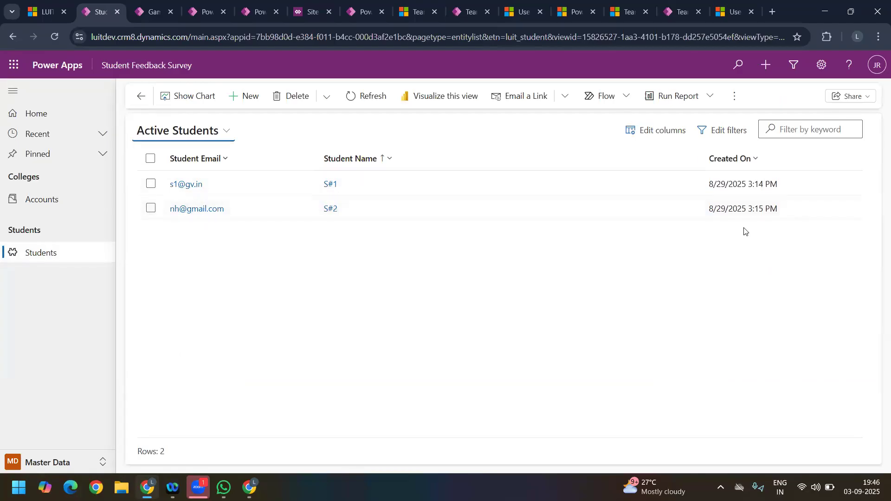
left_click(737, 98)
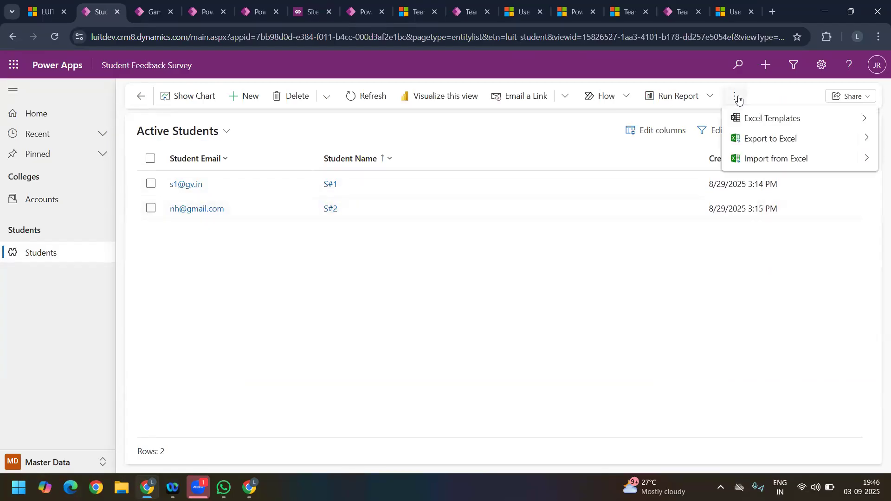
left_click(786, 147)
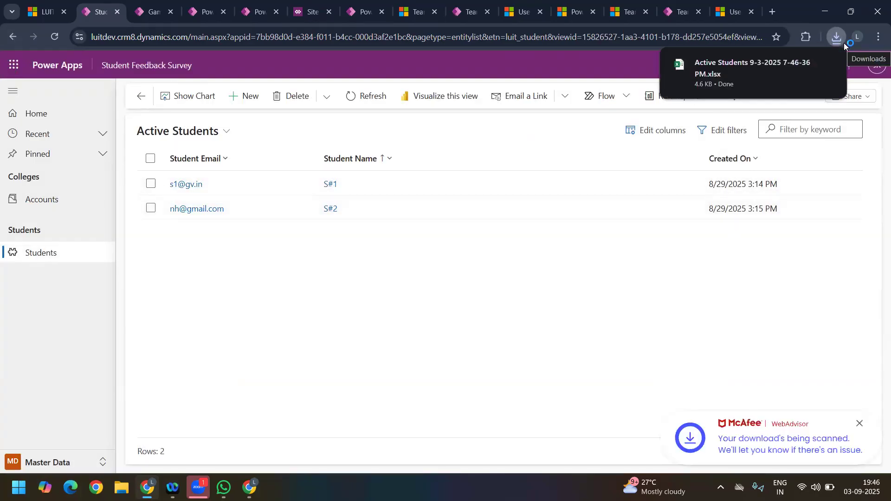
- Go back to the privacy-related privileges of AIB Roles and examine the privilege levels available for Export to Excel
left_click(734, 14)
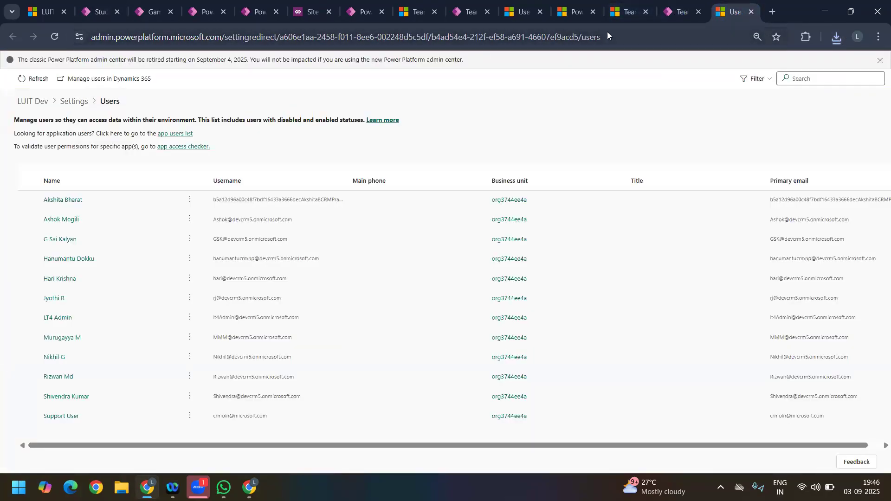
left_click(513, 18)
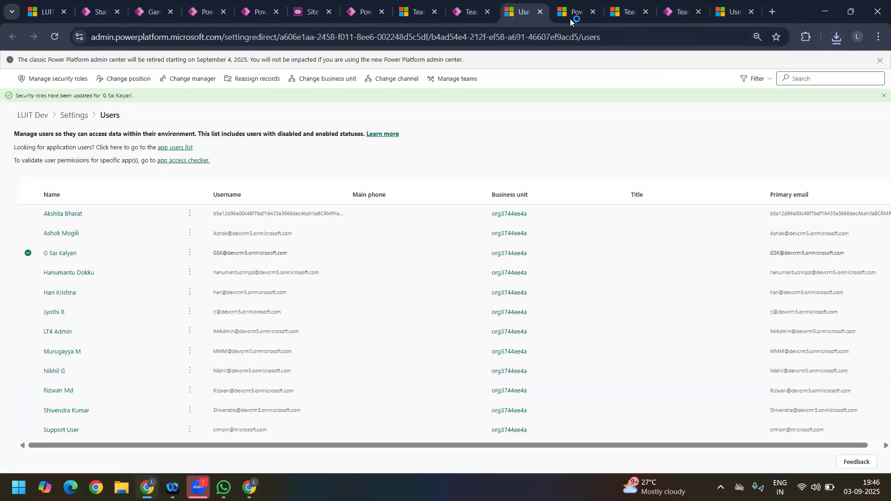
left_click(570, 14)
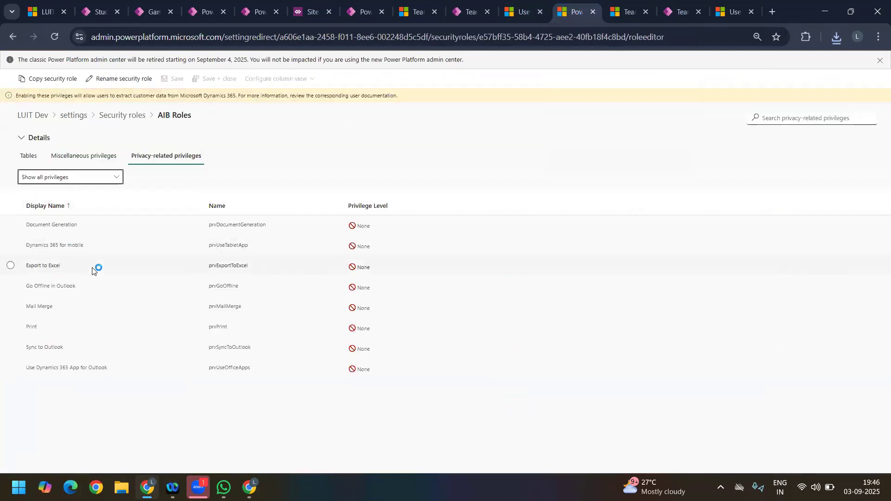
left_click(365, 271)
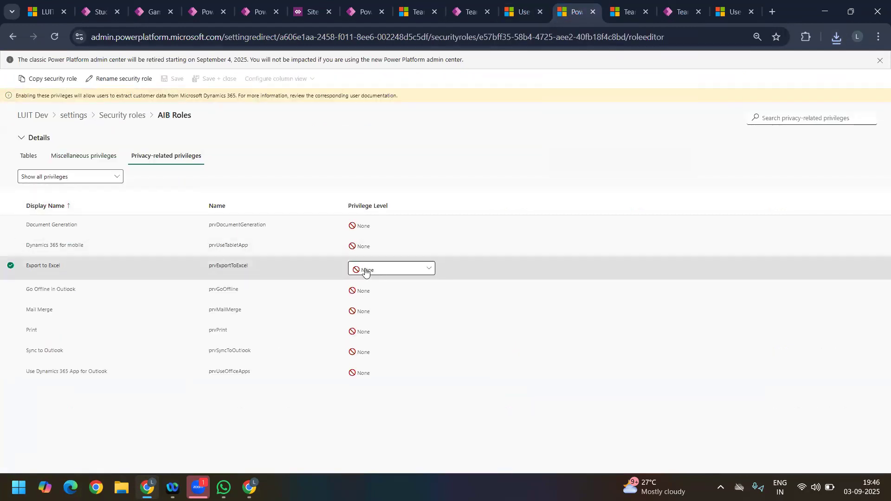
left_click(365, 271)
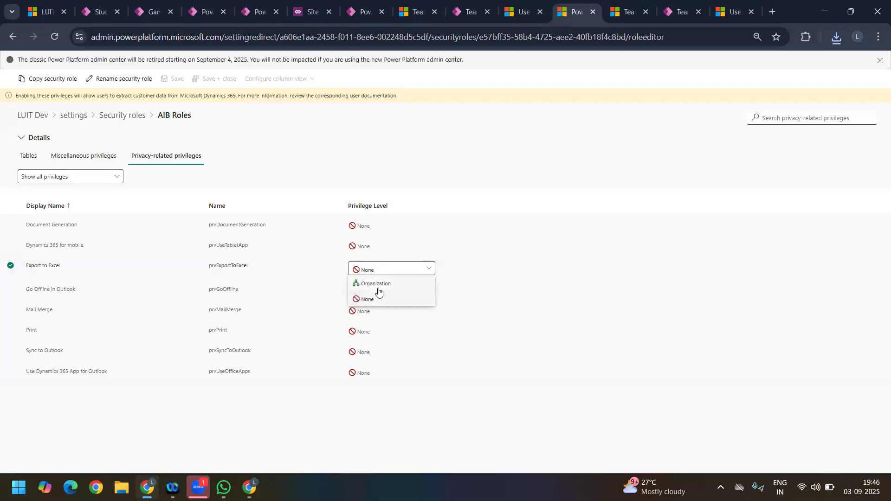
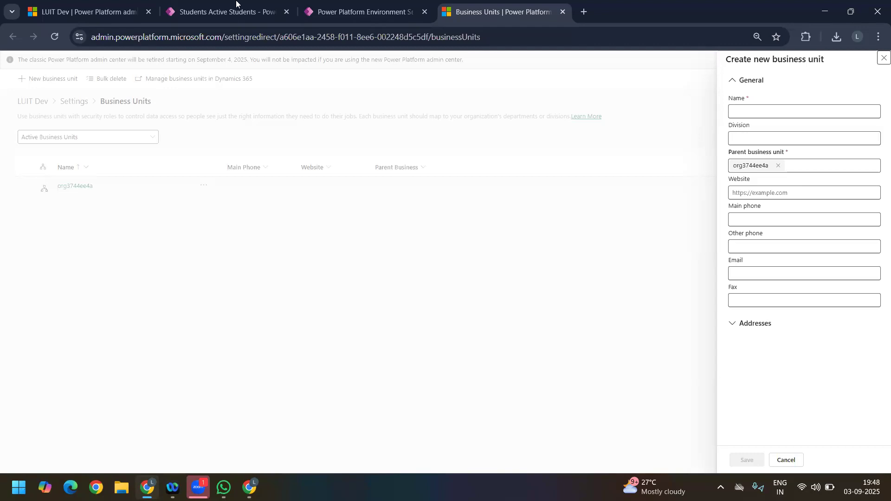
- Create a business unit named Trainer under the parent business unit org3744ee4a
left_click(747, 114)
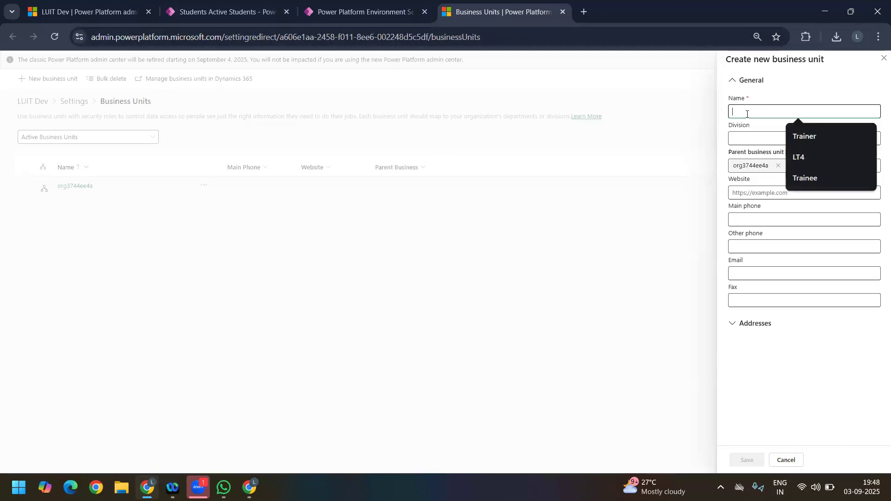
left_click(817, 141)
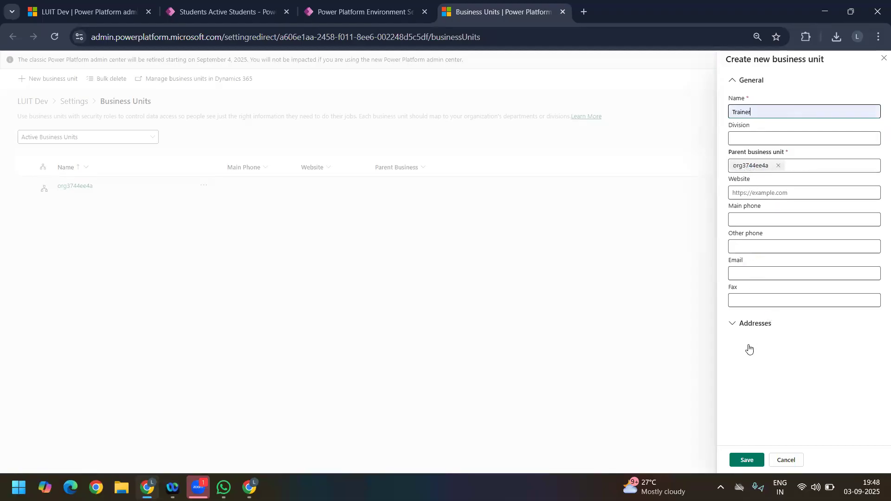
left_click(746, 464)
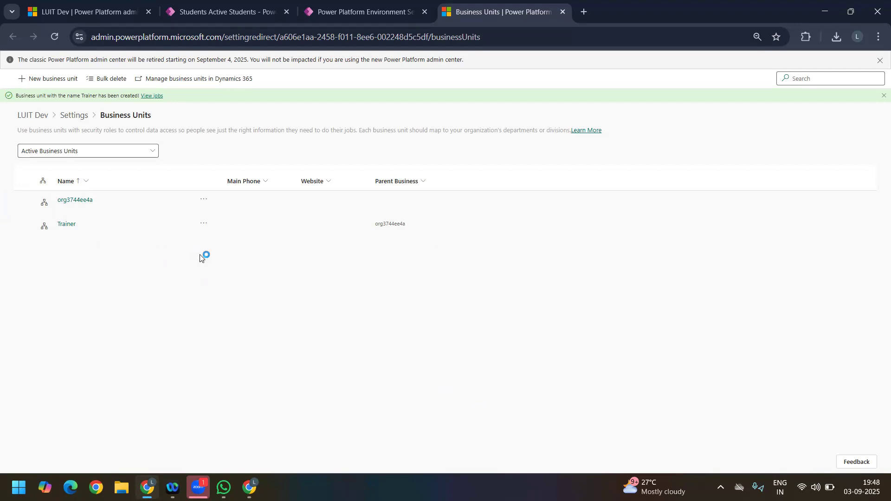
- Create another business unit named Trainee with Trainer as its parent business unit
left_click(53, 80)
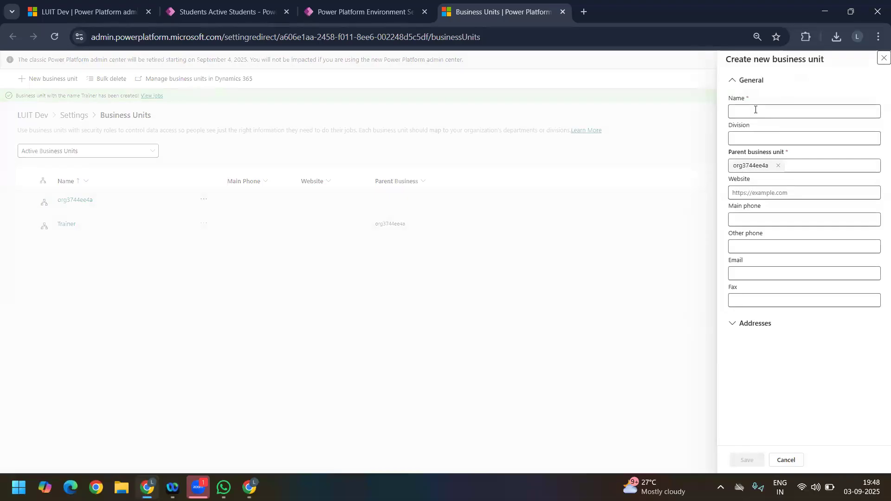
left_click(752, 111)
left_click(816, 180)
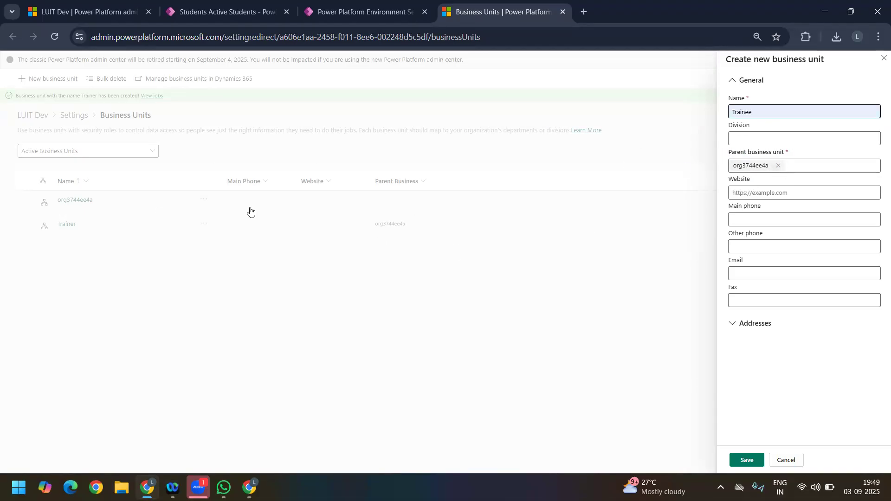
left_click(780, 165)
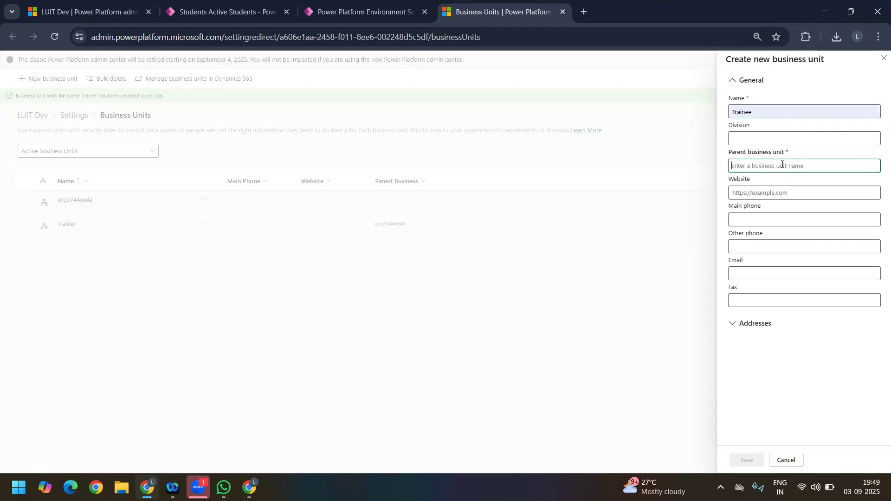
type("ra")
key("BackSpace")
type("t")
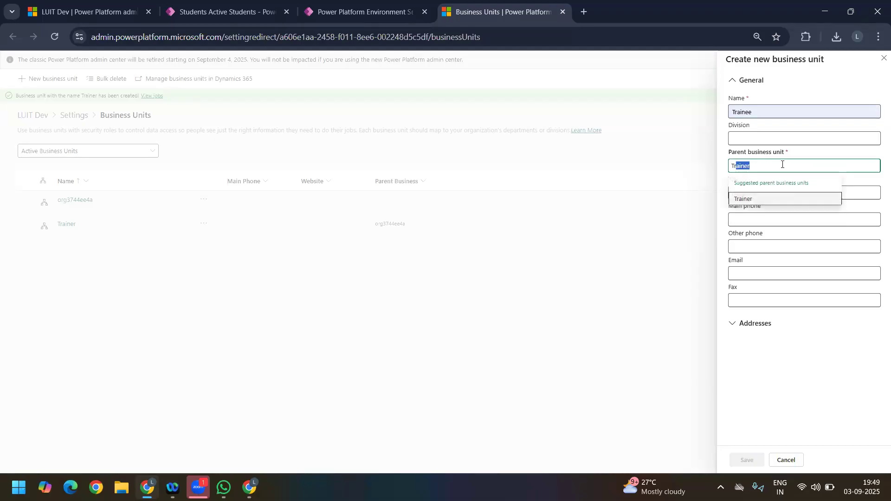
key("Return")
left_click(748, 460)
- Switch to Paint and open a blank canvas
left_click(19, 487)
type("pa")
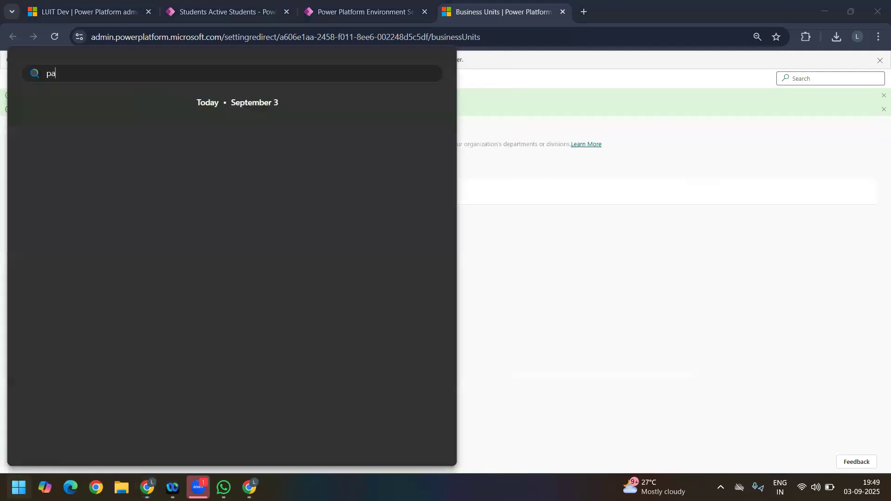
key("Return")
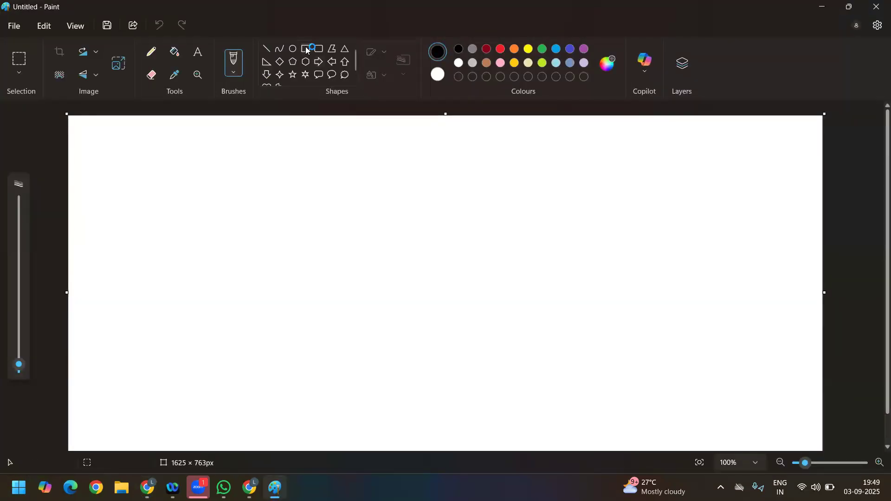
- Draw a rectangle about 290 × 115 px near the canvas's upper edge and label it Root BU
left_click(306, 49)
left_click_drag(330, 150, 465, 204)
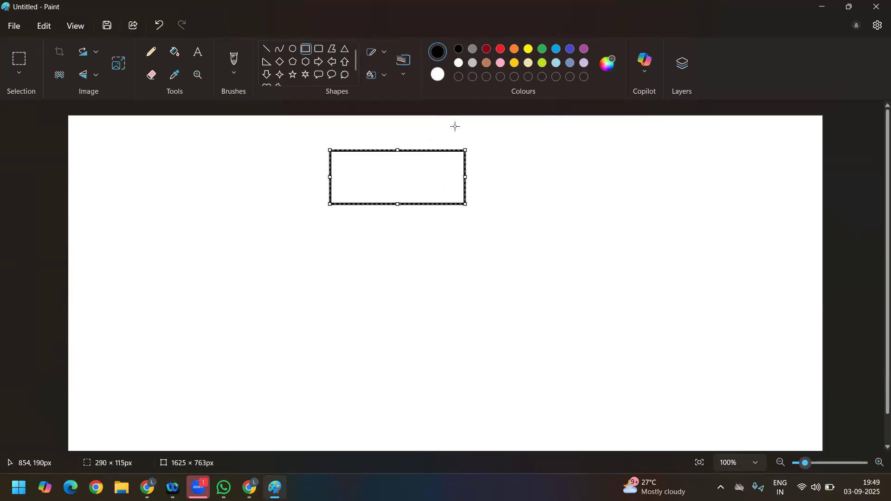
left_click(200, 58)
left_click(349, 170)
type("Root BU")
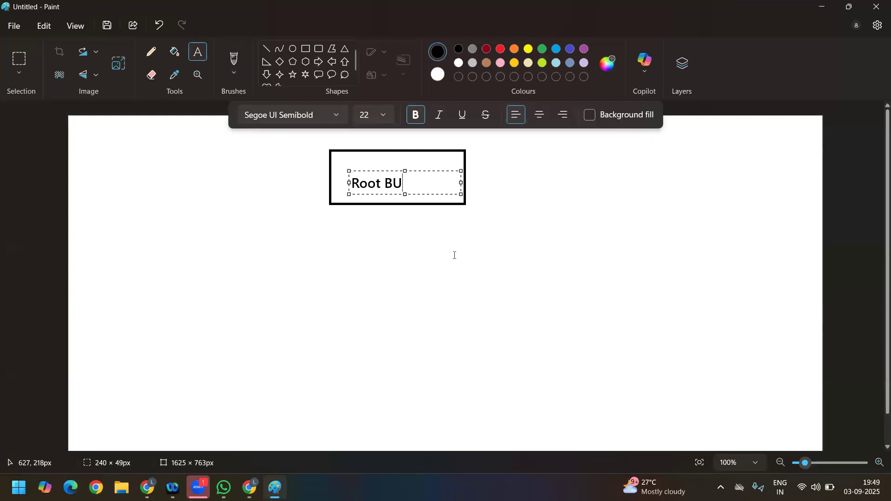
left_click_drag(408, 161, 407, 159)
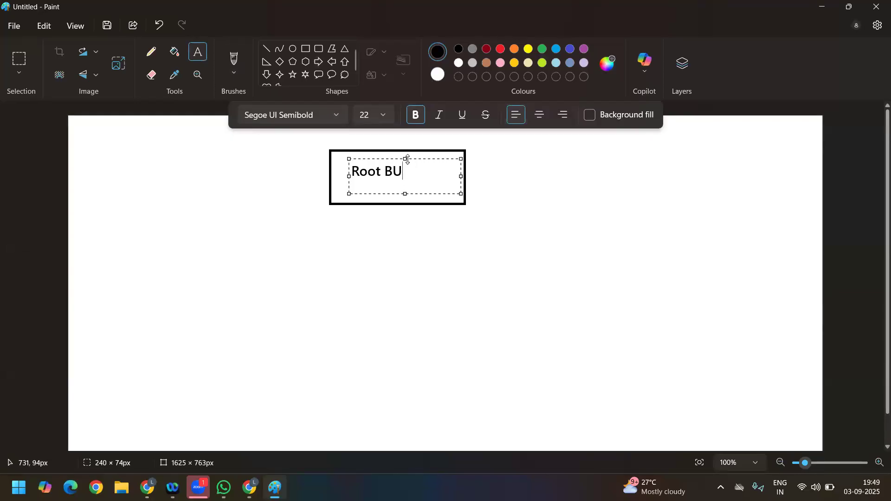
left_click(483, 238)
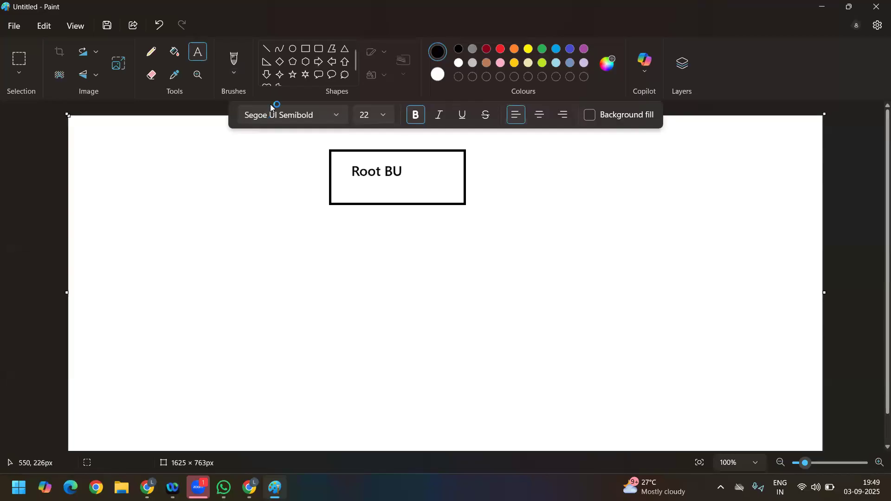
- Draw a rounded rectangle about 286 × 137 px below the Root BU box and label it Trainer
left_click(316, 53)
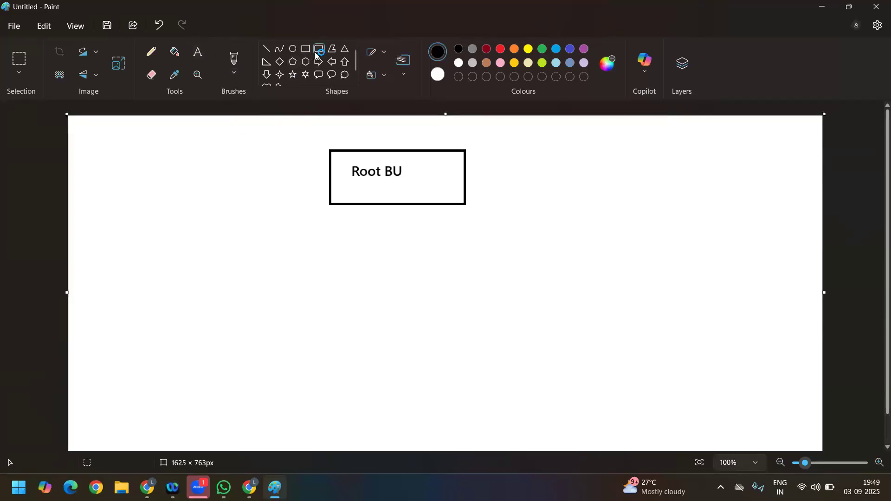
mouse_move(337, 238)
left_mouse_down()
mouse_move(396, 305)
mouse_move(471, 301)
left_mouse_up()
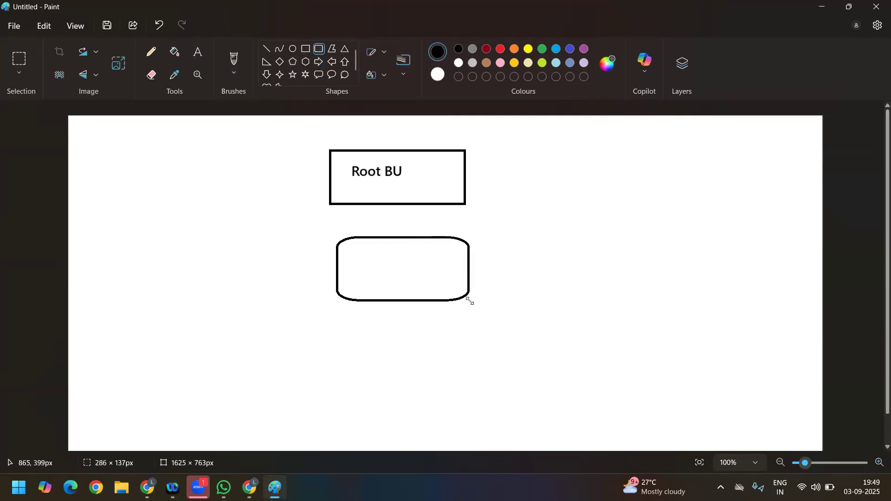
left_click(199, 60)
left_click(376, 267)
type("TRa")
key("BackSpace")
key("BackSpace")
type("raom")
key("BackSpace")
key("BackSpace")
type("iner")
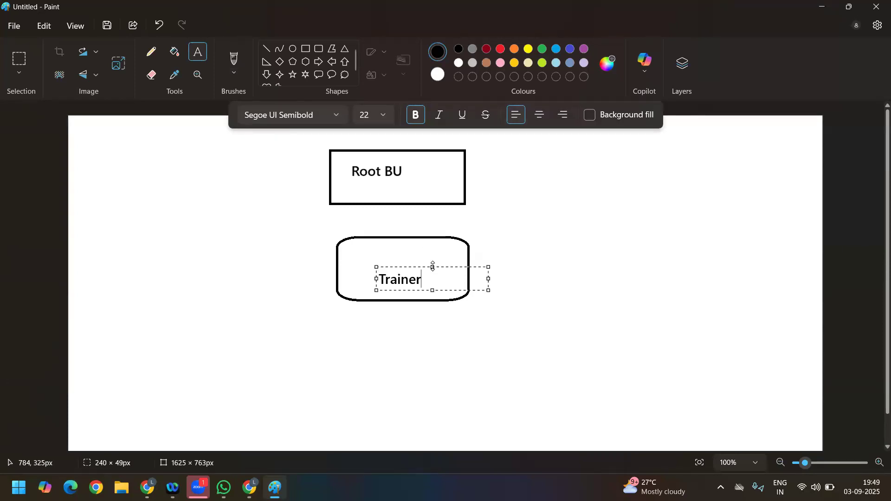
left_click_drag(432, 268, 427, 258)
left_click(375, 326)
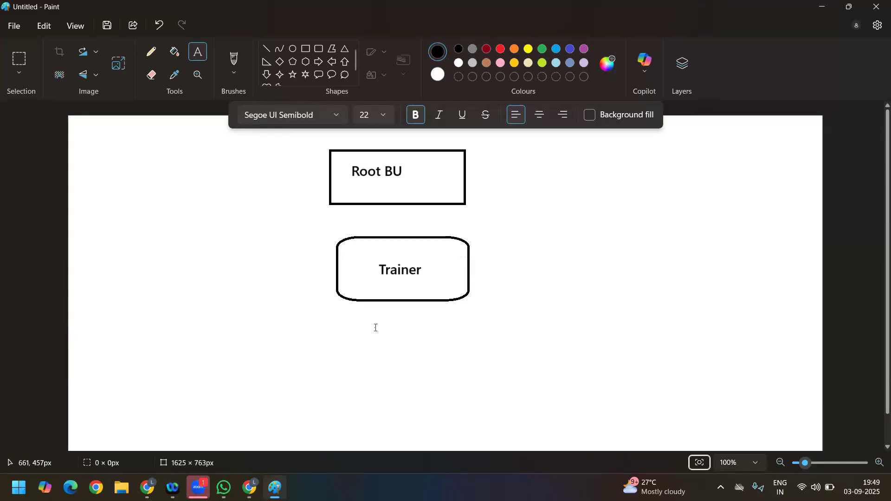
- Check the parent business unit field in the browser's new business unit form, then return to the Paint diagram
key("alt+Tab")
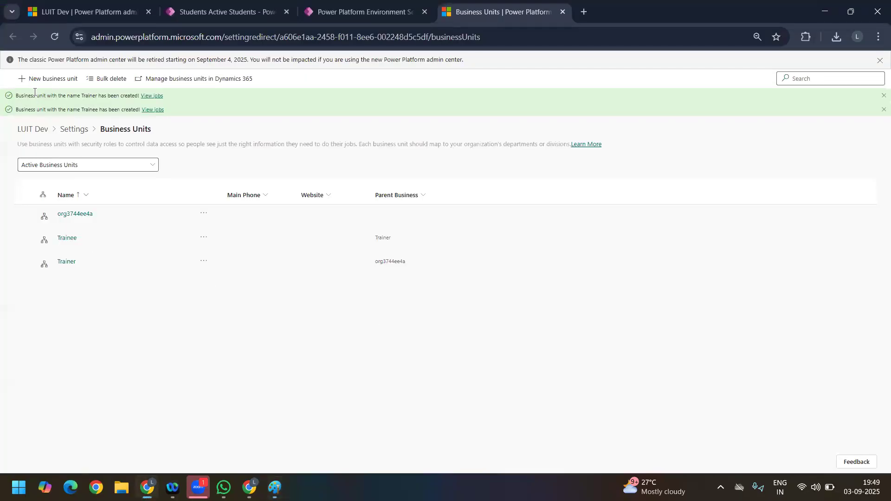
key("alt+Tab")
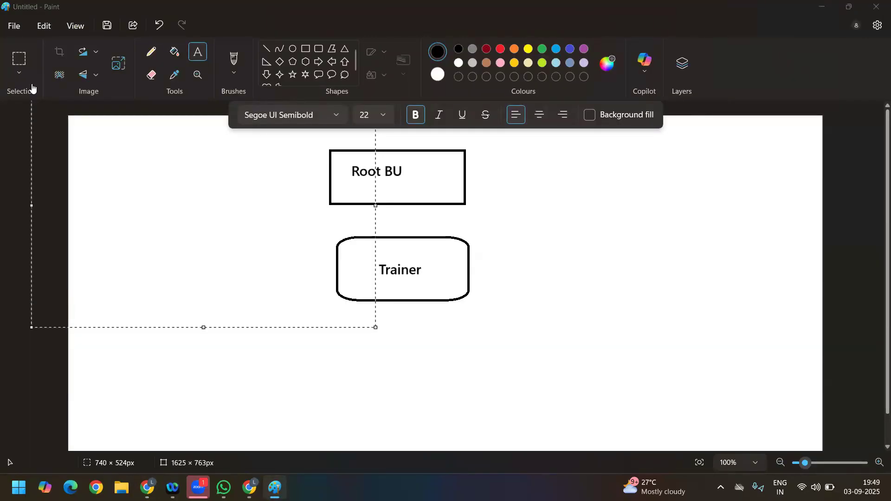
key("alt+Tab")
left_click(41, 78)
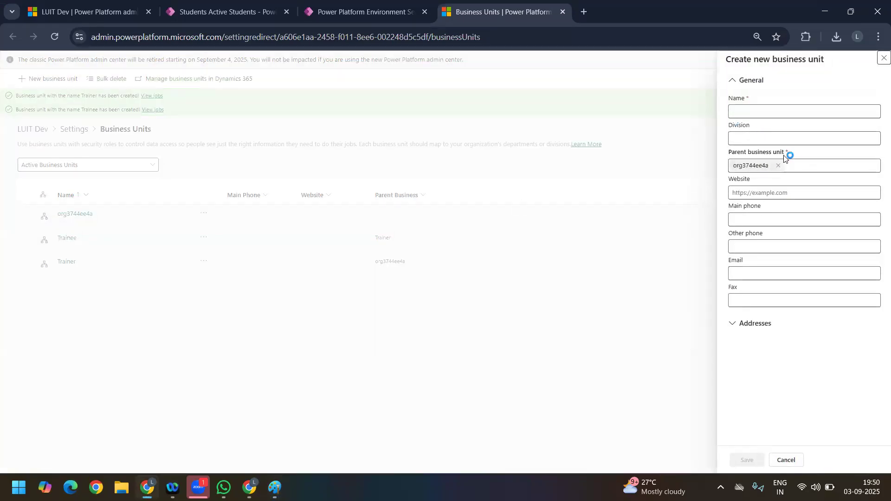
left_click_drag(784, 153, 737, 156)
key("alt+Tab")
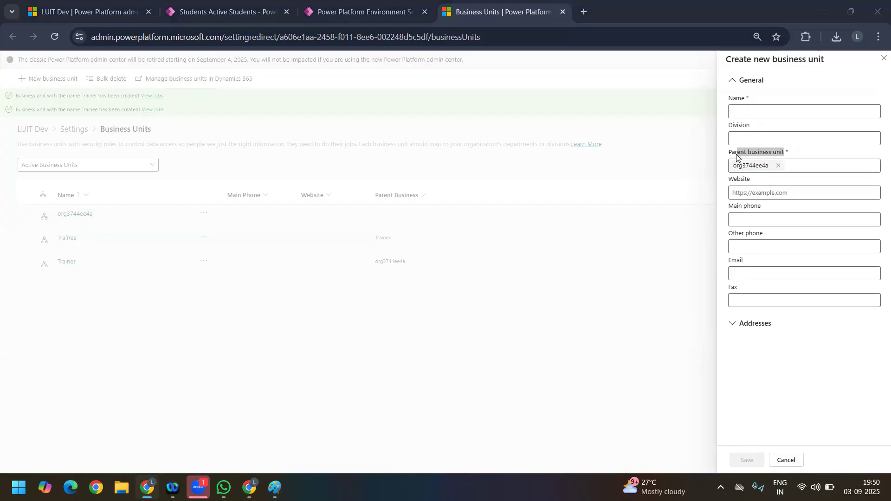
left_click(580, 211)
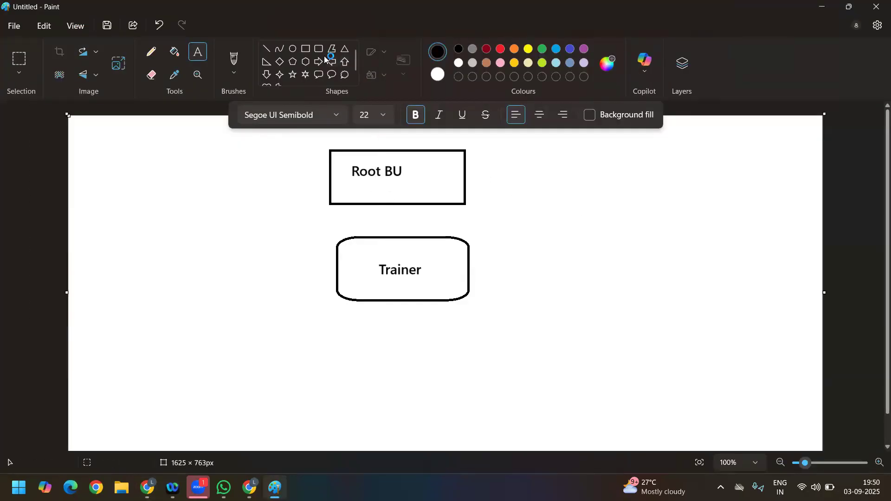
- Draw a down arrow between the Root BU box and the Trainer box
left_click(271, 75)
left_click_drag(378, 210, 421, 235)
left_click(549, 241)
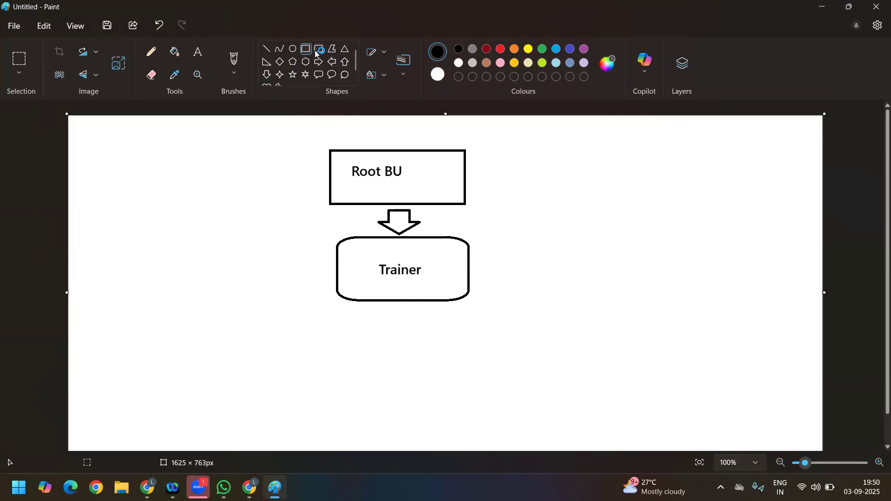
- Draw a rounded rectangle about 320 × 136 px below the Trainer box and label it Trainee
left_click_drag(345, 348, 493, 411)
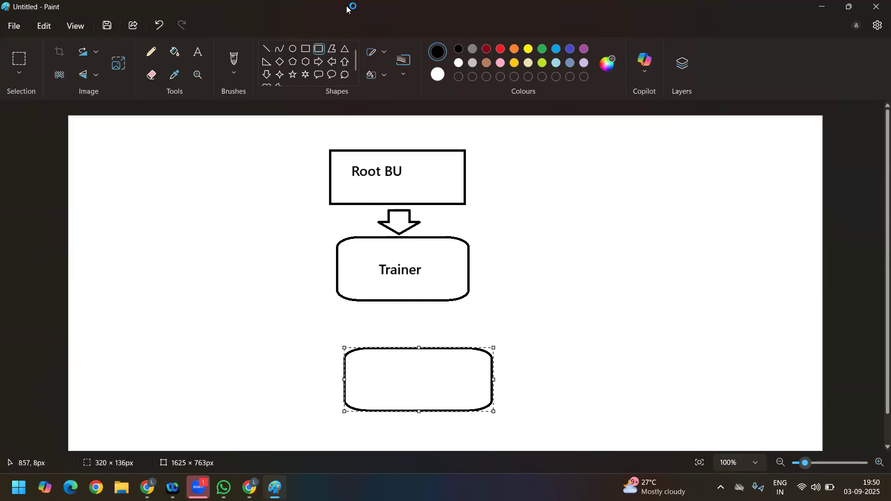
left_click(201, 50)
left_click(384, 366)
type("TRa")
key("BackSpace")
type("ram")
key("BackSpace")
type("inee")
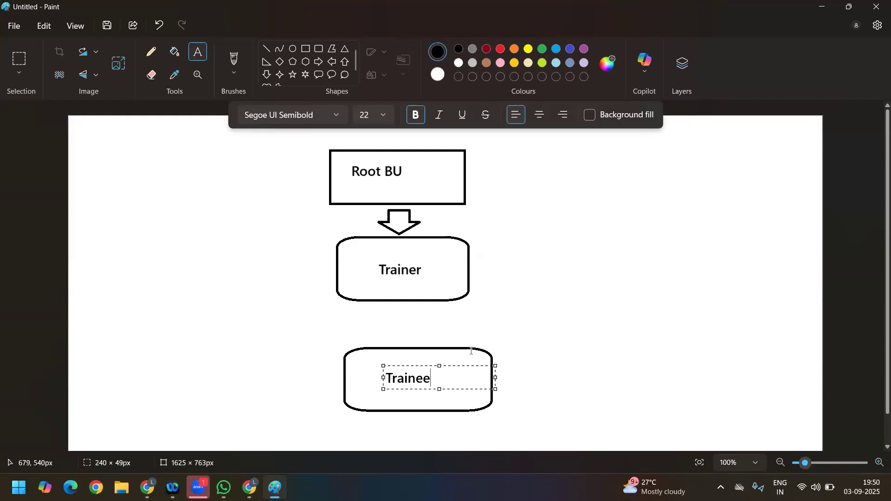
left_click(607, 342)
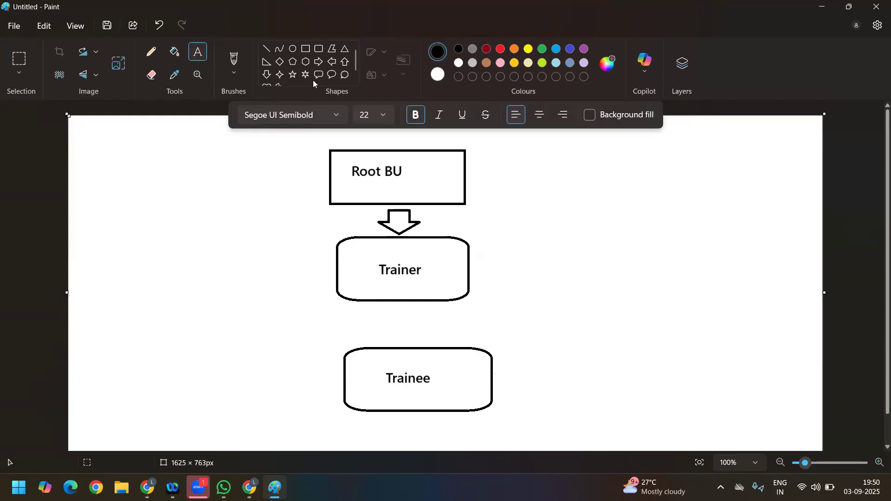
- Draw a down arrow between the Trainer box and the Trainee box
left_click(267, 76)
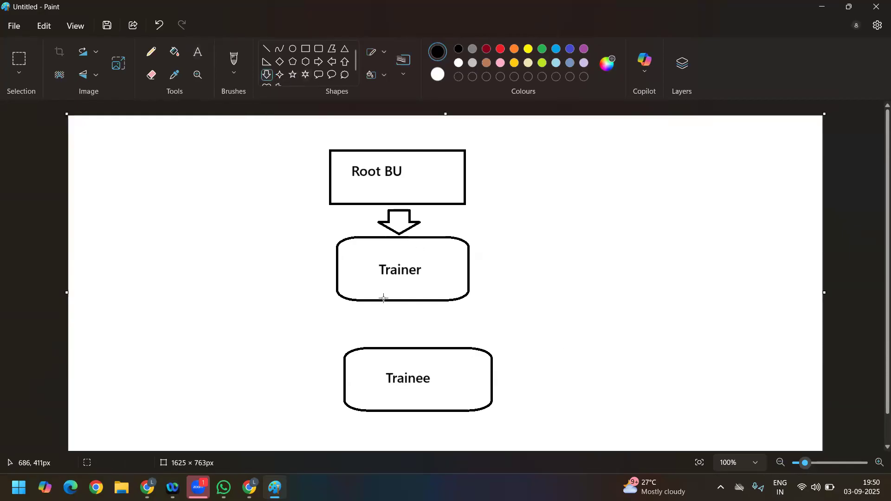
left_click_drag(385, 303, 430, 344)
left_click(561, 339)
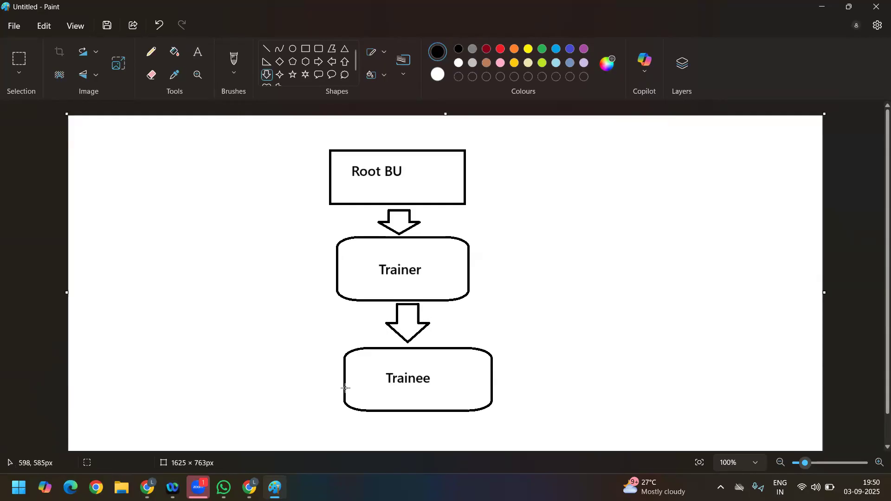
- Close the DevTools window and return to Chrome to dismiss the new business unit form
left_click(250, 487)
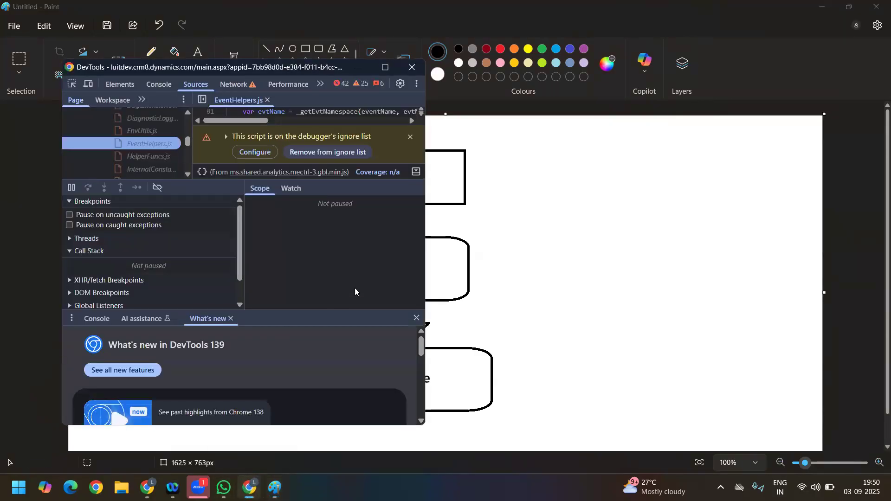
left_click(411, 67)
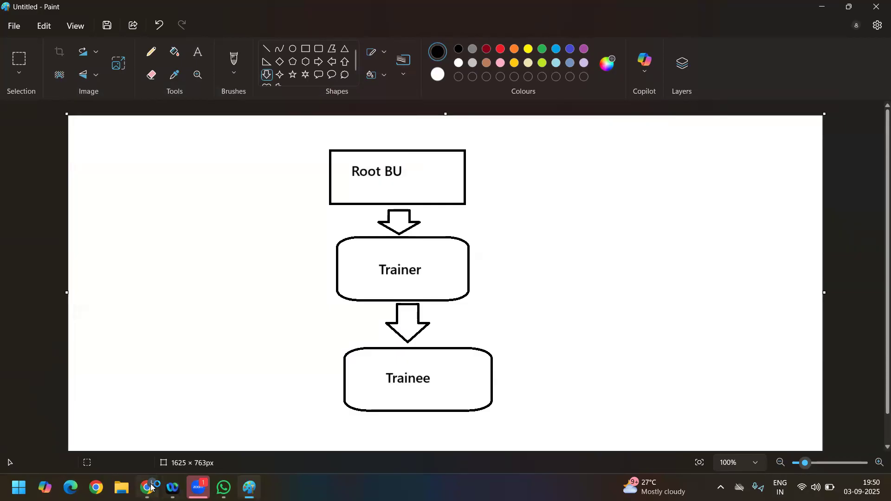
left_click(149, 488)
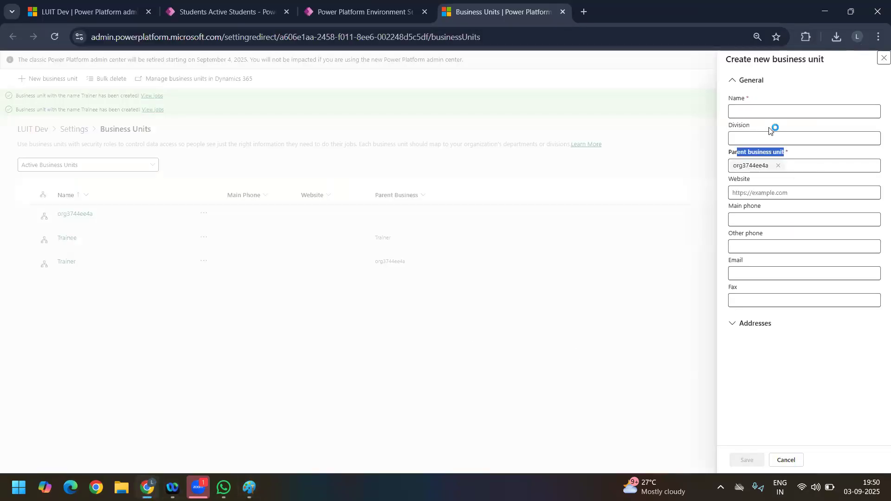
left_click(880, 62)
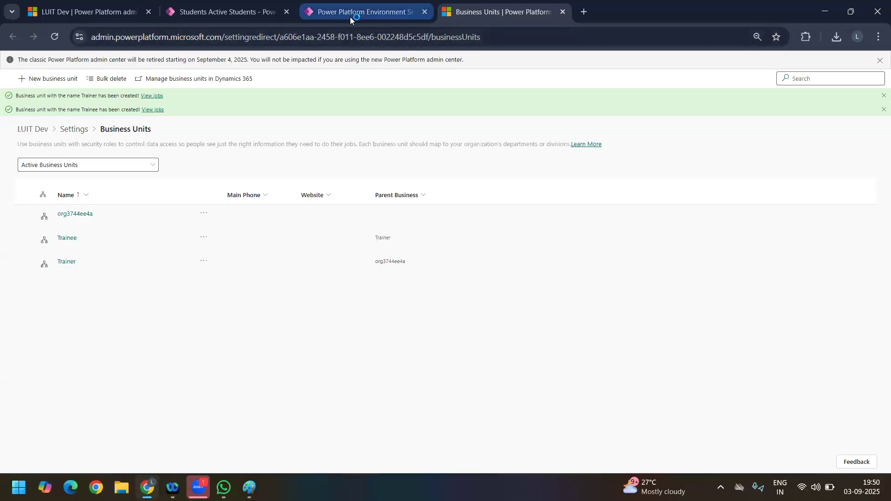
- Open the environment's security roles, search for "stud" and open the Student FeedBack App role
left_click(351, 18)
left_click(155, 243)
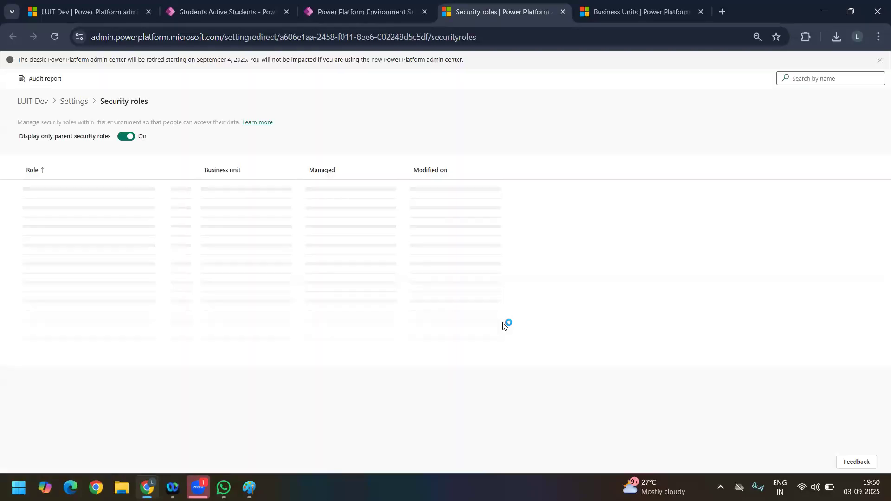
left_click(813, 79)
type("stud")
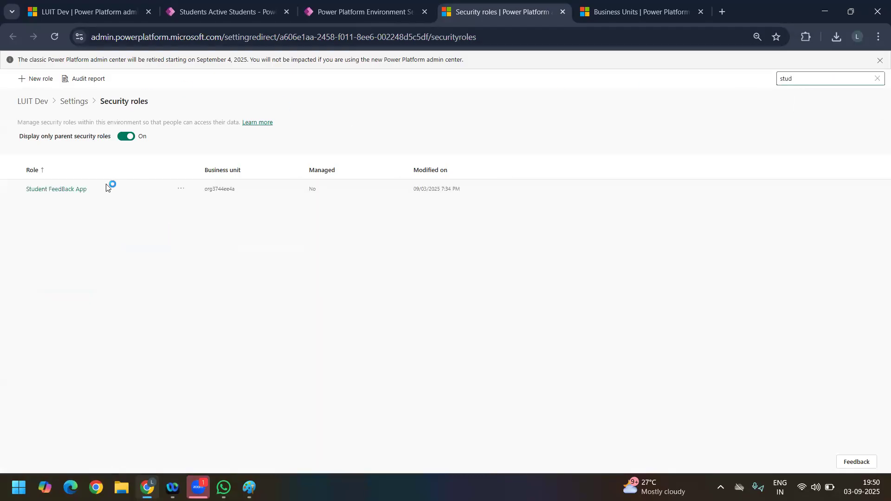
left_click(74, 191)
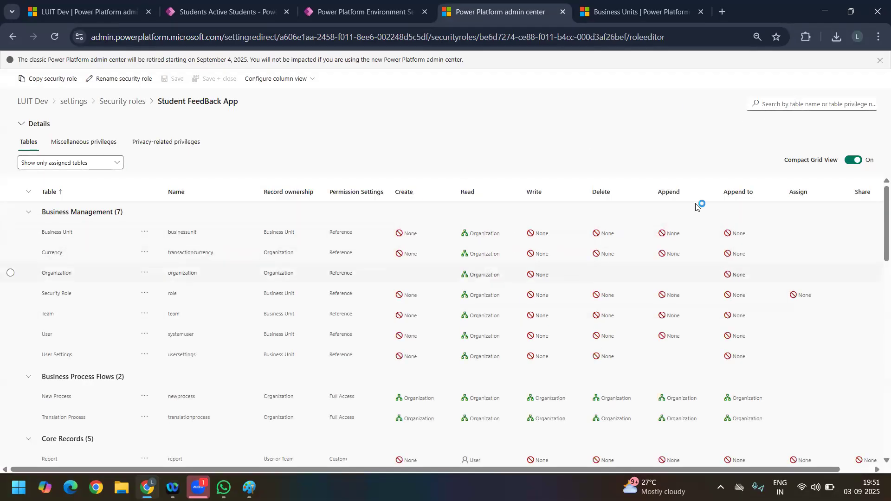
- Set the Write privilege of the Security Role table to Parent: Child Business Unit, consulting the Paint hierarchy diagram
left_click(552, 300)
left_click(552, 300)
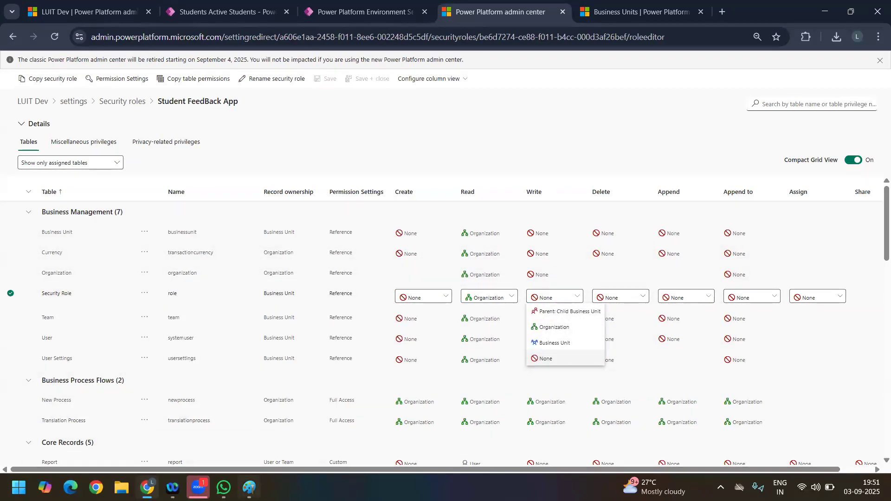
left_click(249, 488)
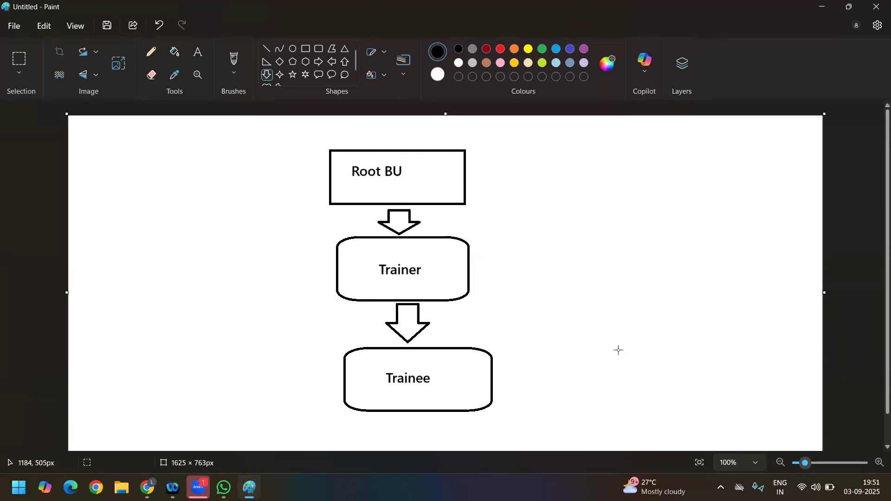
key("alt+Tab")
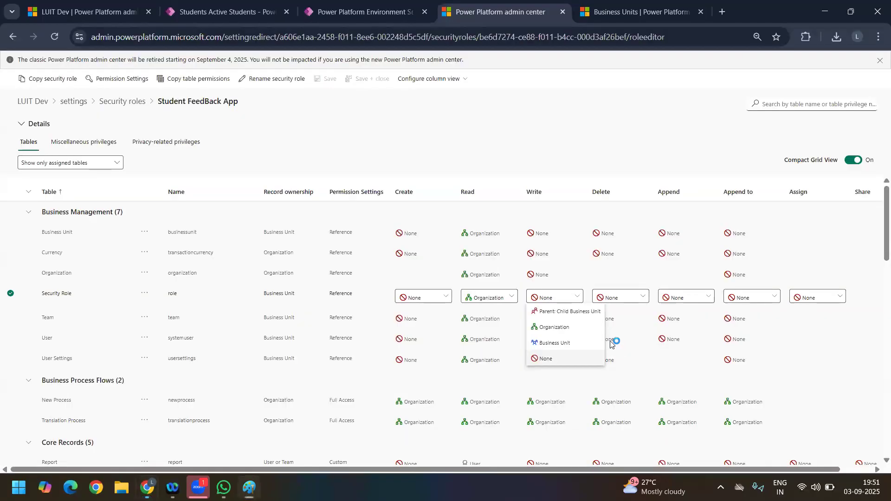
left_click(577, 317)
- Compare the Write privilege levels of the Security Role table with the Paint hierarchy diagram, then return to the environment's security settings
key("alt+Tab")
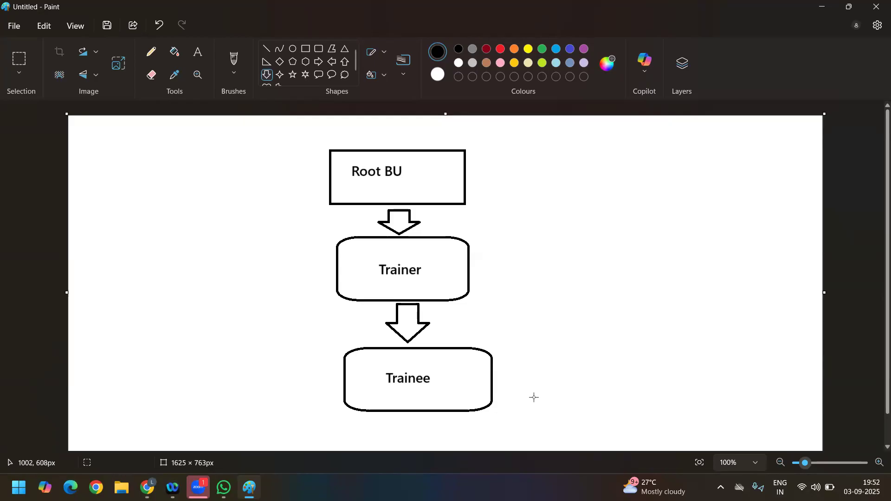
key("alt+Tab")
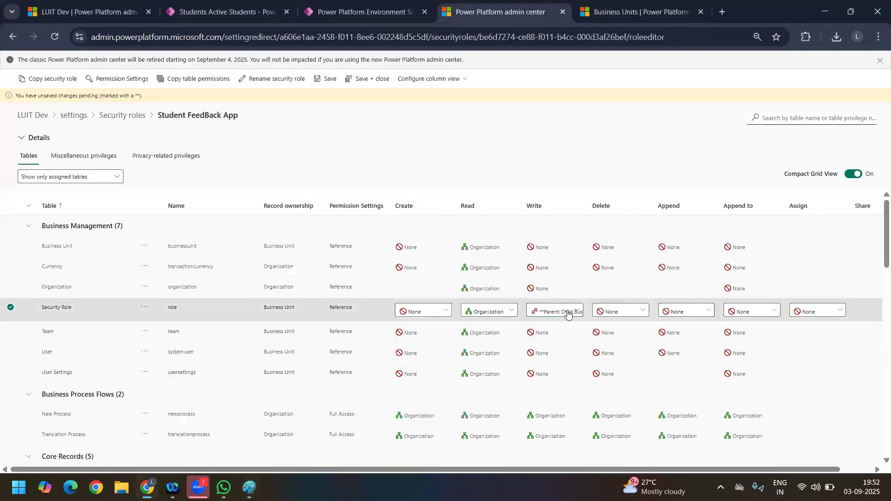
left_click(568, 315)
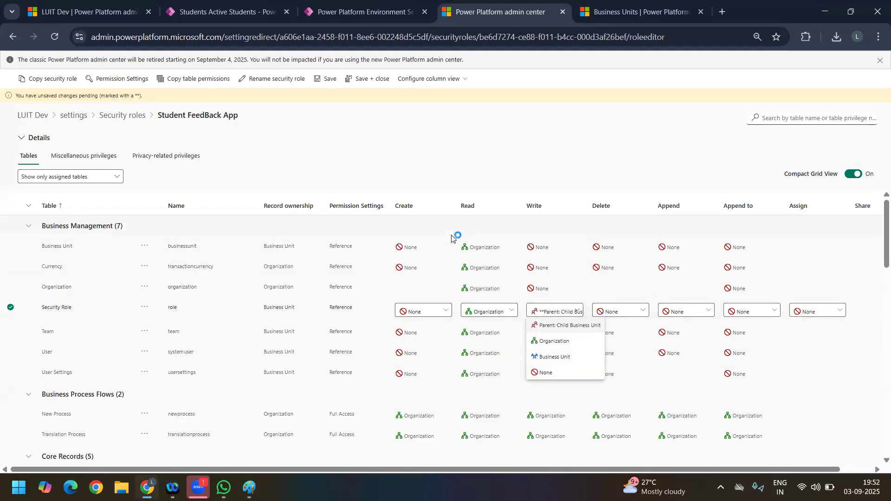
key("alt+Tab")
key("alt+Tab")
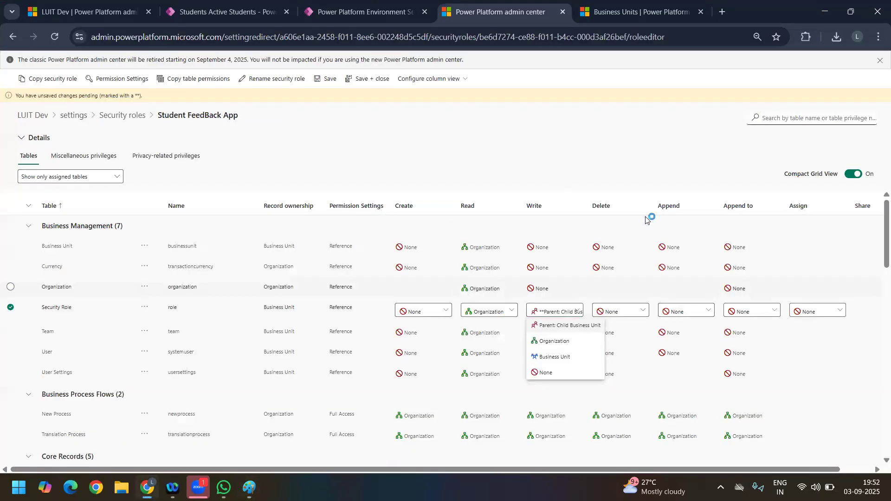
key("alt+Tab")
key("alt+Tab")
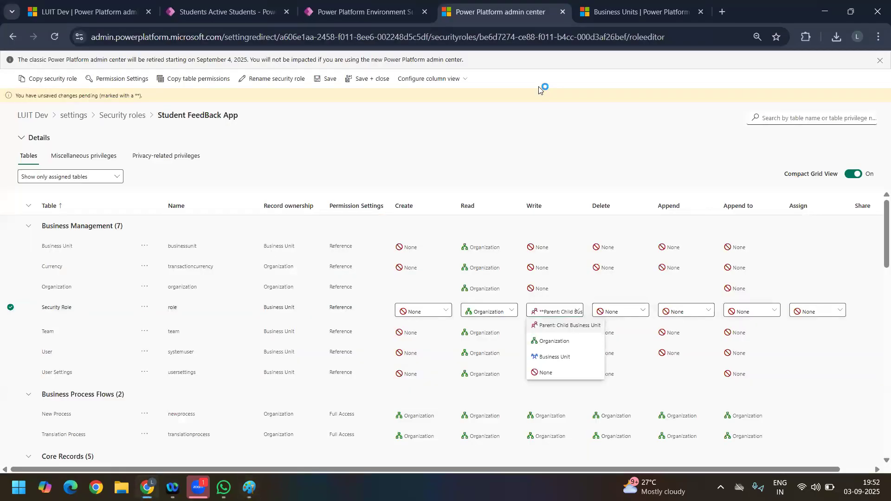
left_click(344, 14)
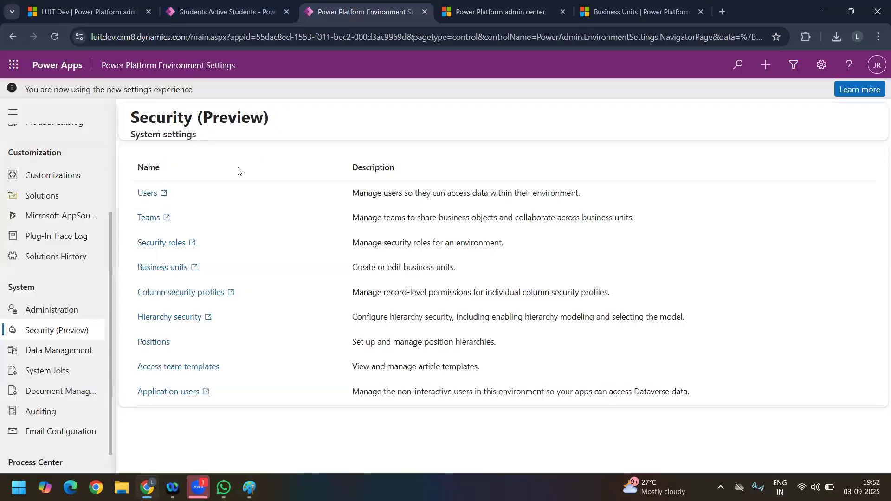
- Open the environment's Teams and examine the security roles available to the Trainee team, consulting the Paint hierarchy diagram
left_click(148, 217)
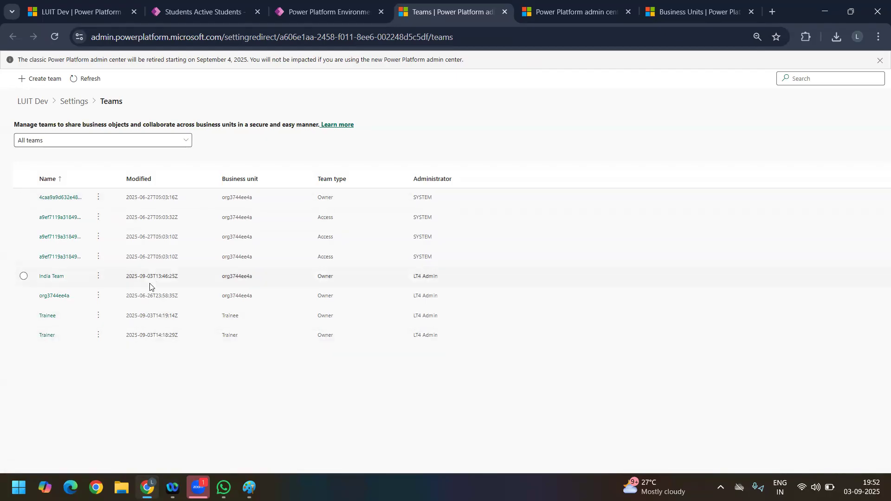
left_click(23, 315)
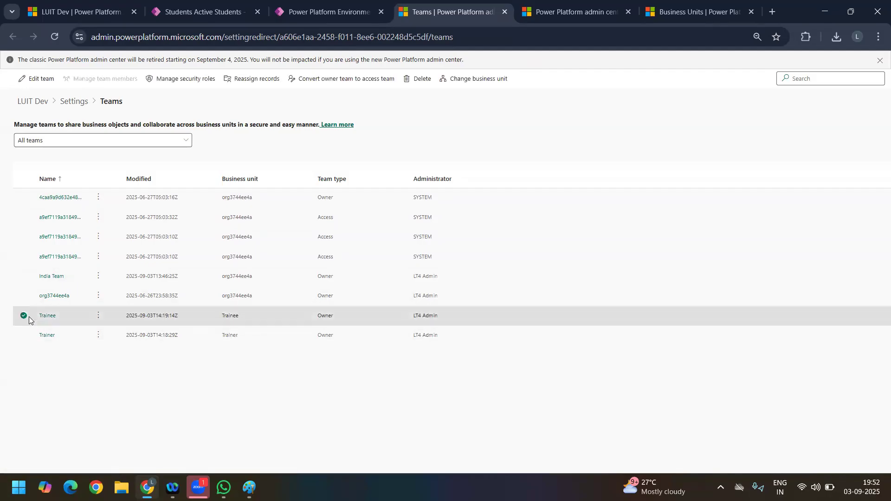
left_click(194, 86)
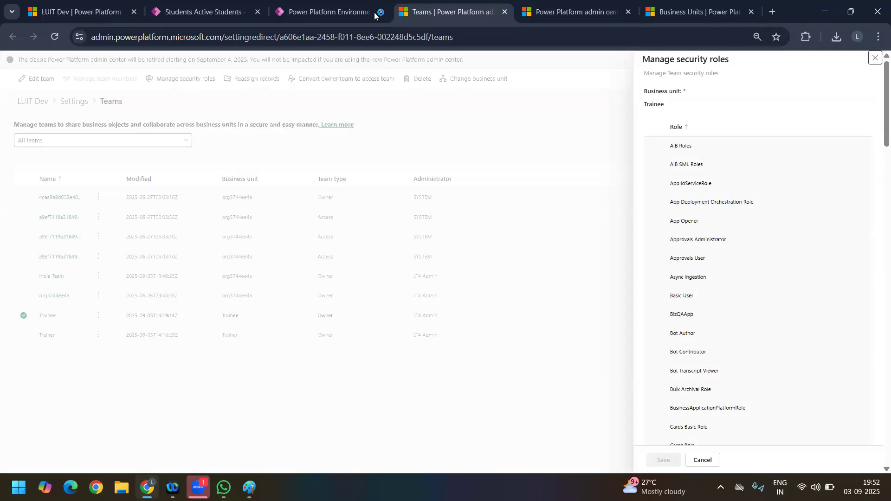
left_click(251, 487)
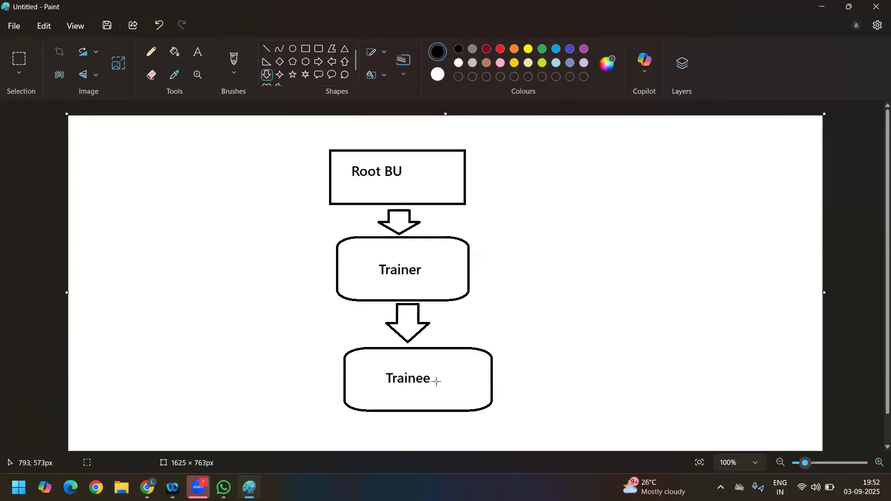
key("alt+Tab")
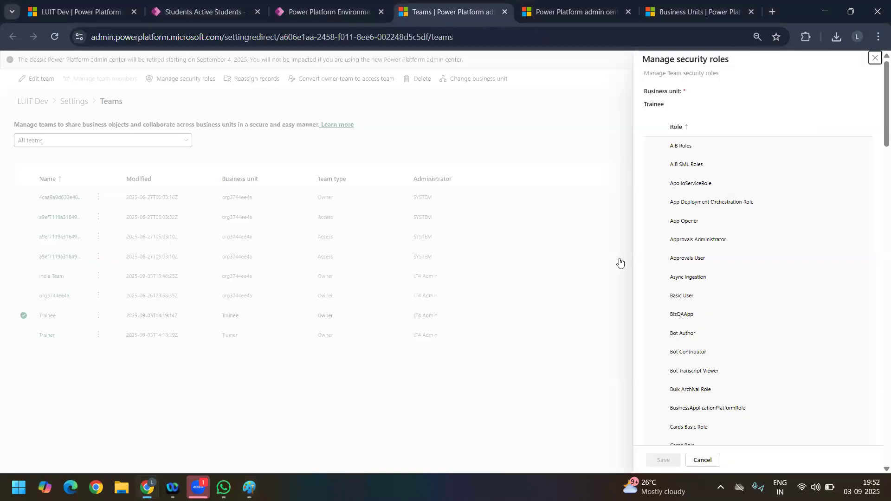
left_click(876, 60)
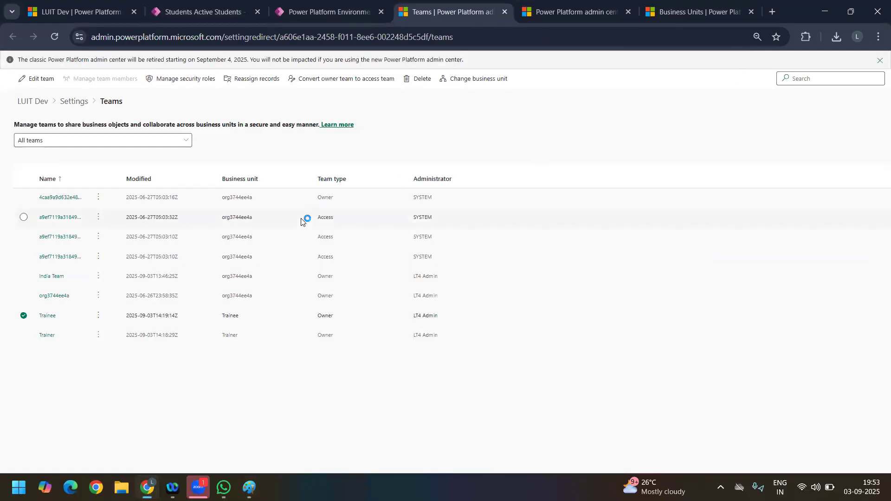
left_click(188, 84)
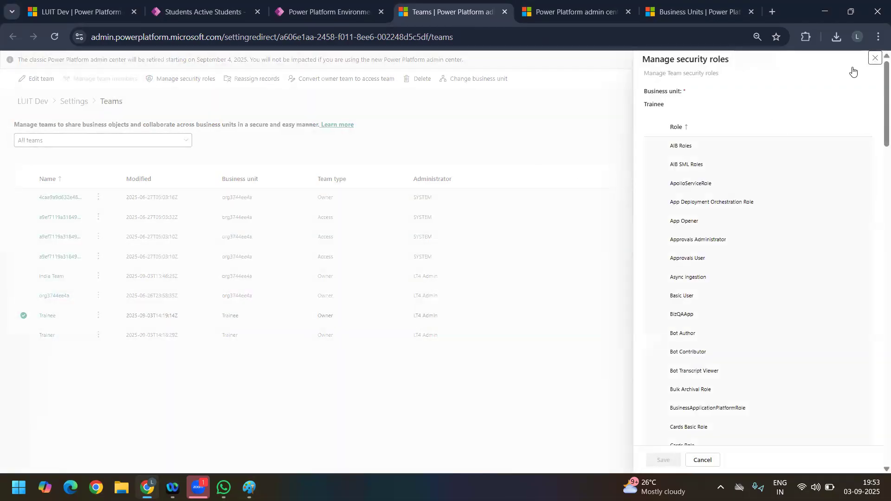
left_click(876, 59)
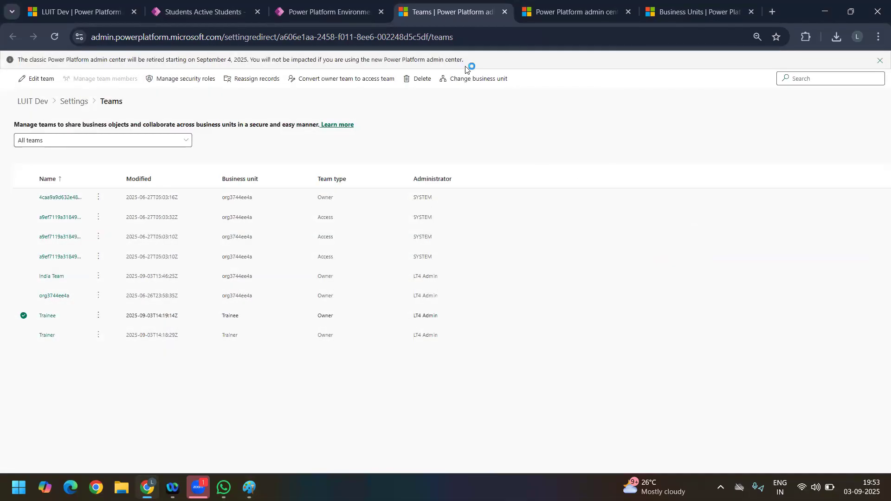
- Open the Teams page again from the environment's security settings and close the browser tabs to the right of it
left_click(184, 12)
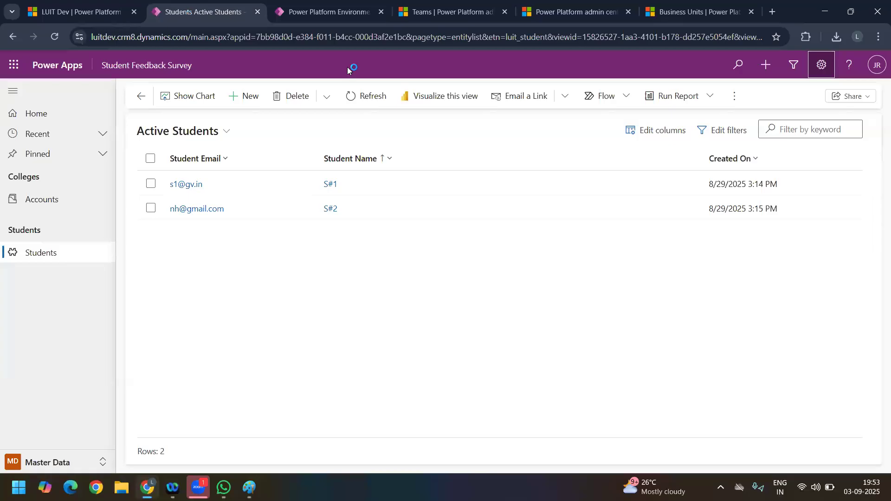
left_click(309, 13)
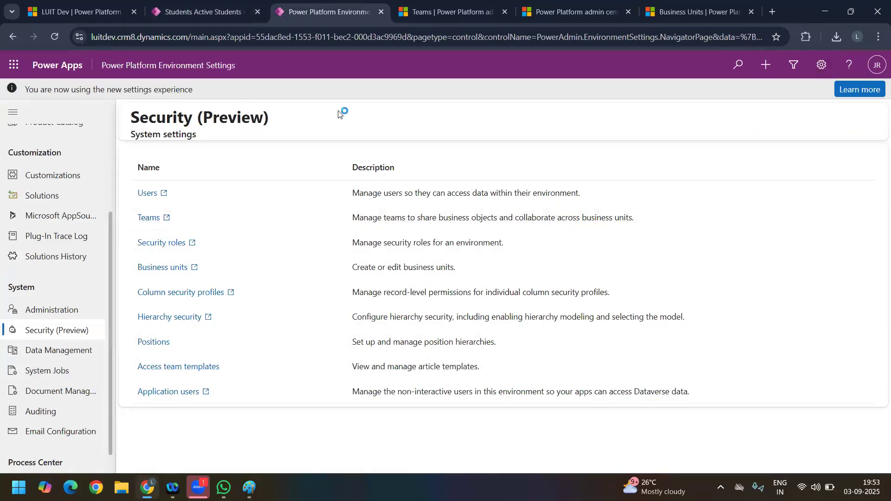
left_click(427, 12)
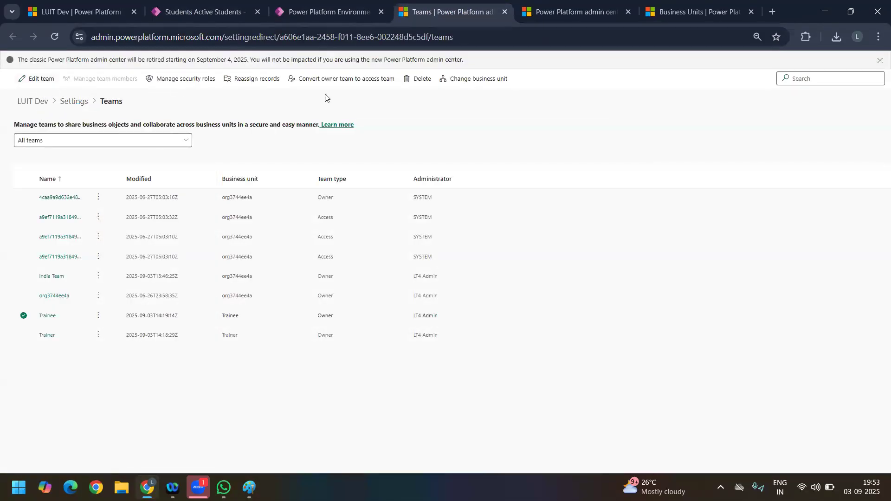
left_click(331, 10)
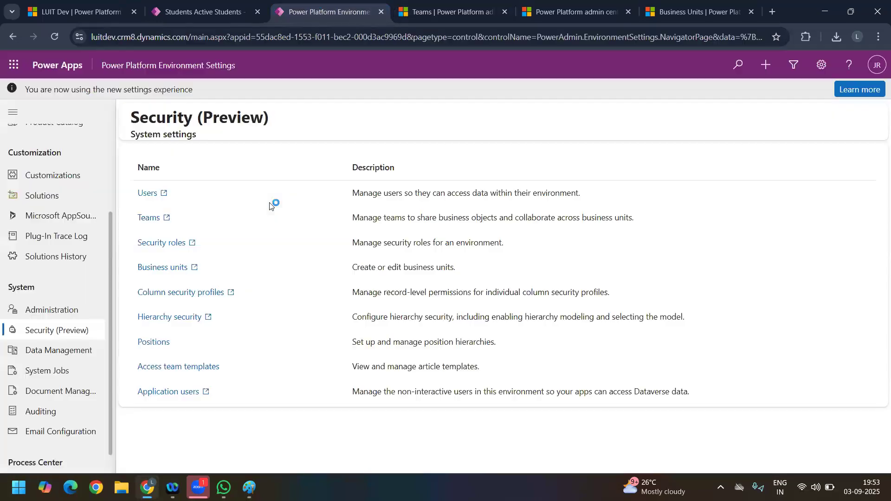
left_click(151, 222)
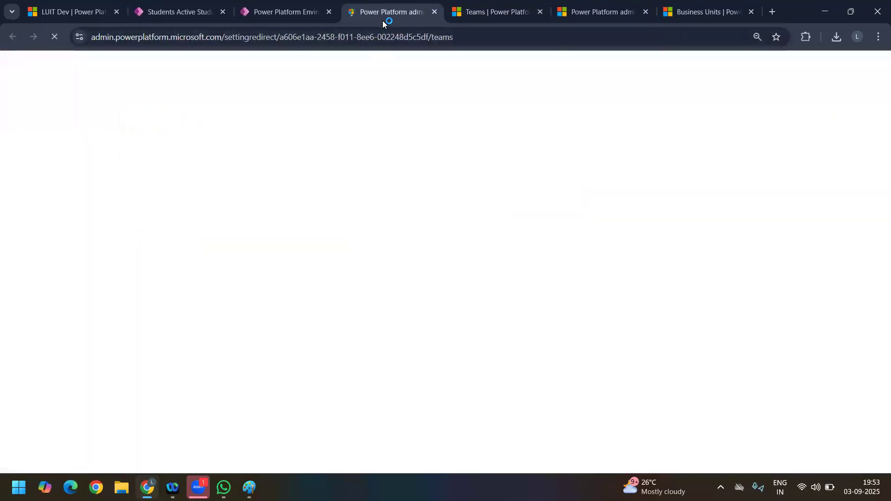
right_click(370, 14)
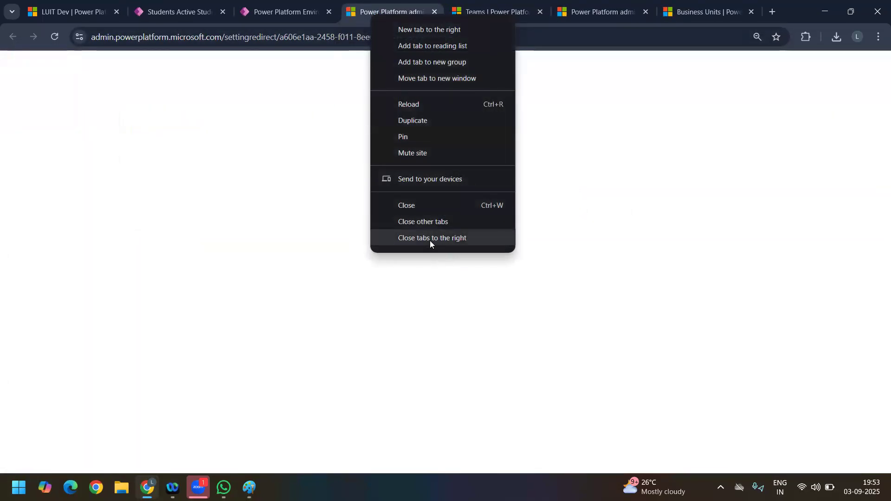
left_click(430, 241)
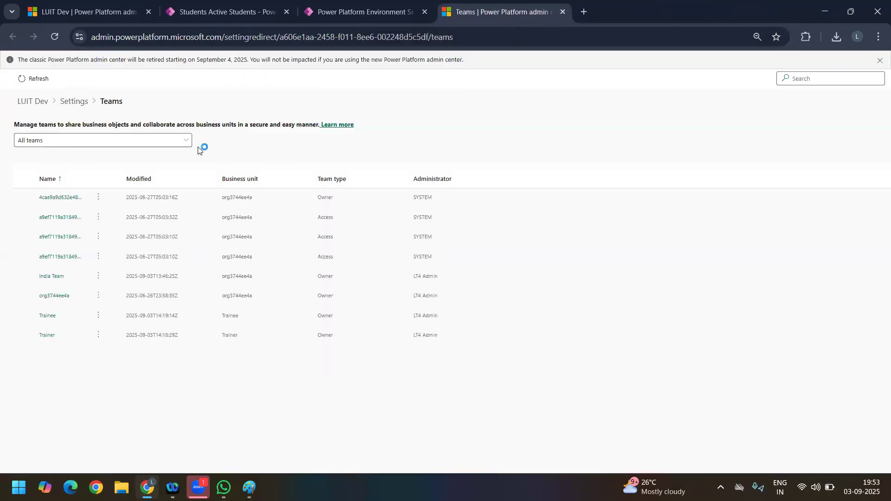
- Start a new team named My Practice and assign it to the Trainee business unit
left_click(29, 79)
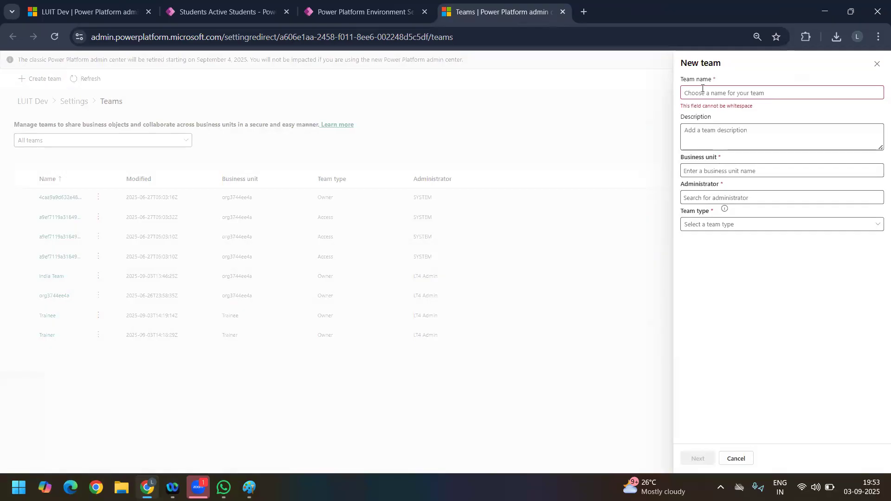
type("My Practice")
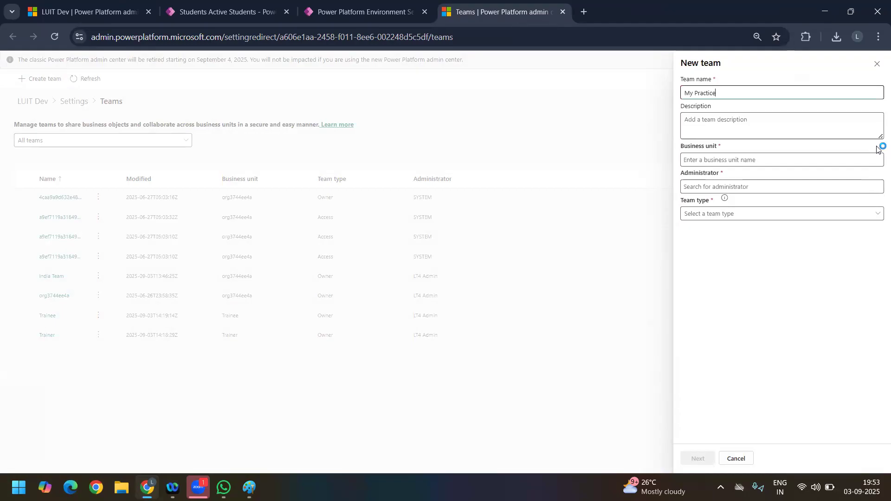
left_click(781, 163)
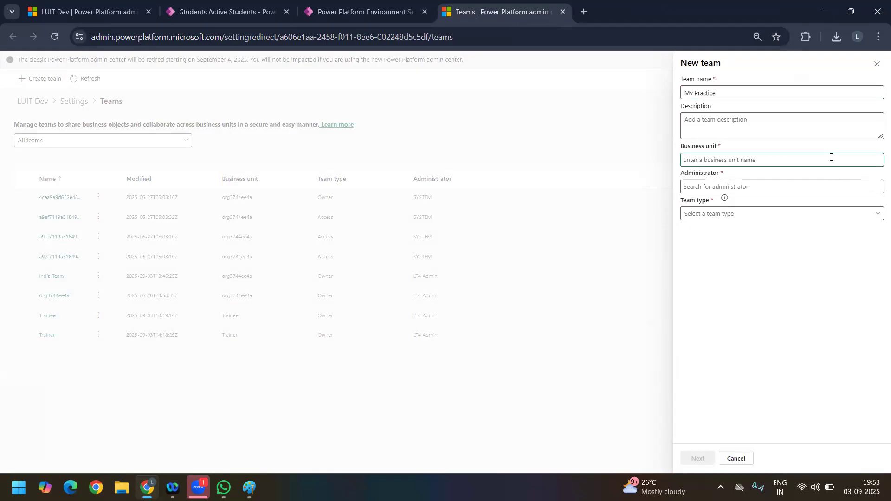
type("Indi")
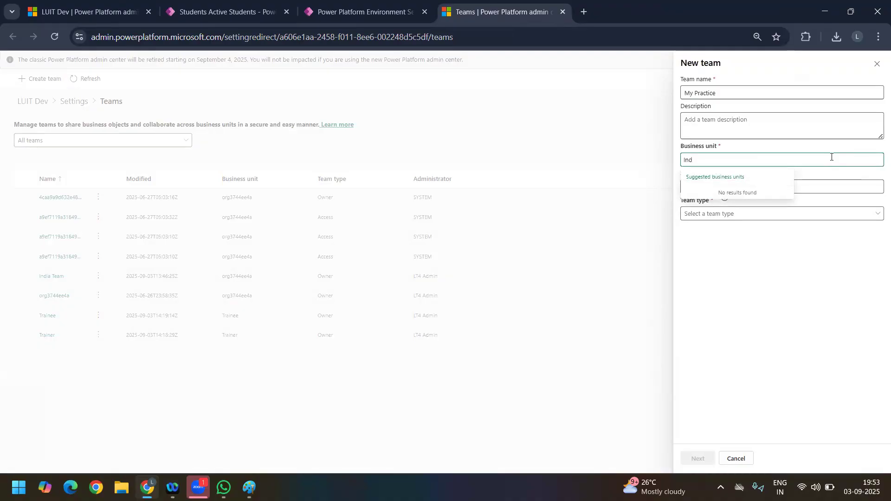
key("BackSpace")
key("BackSpace")
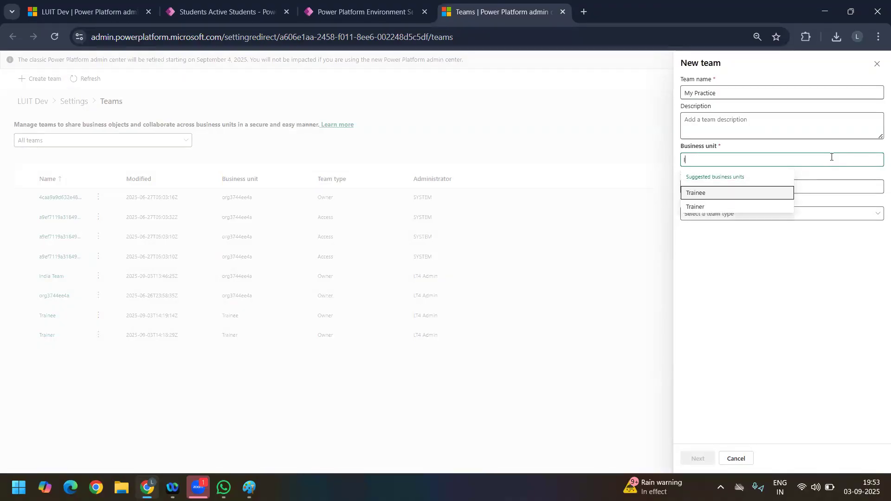
key("Return")
- Set LT4 Admin as the new team's administrator and show the available team types
left_click(728, 186)
type("Lt")
key("Return")
left_click(717, 214)
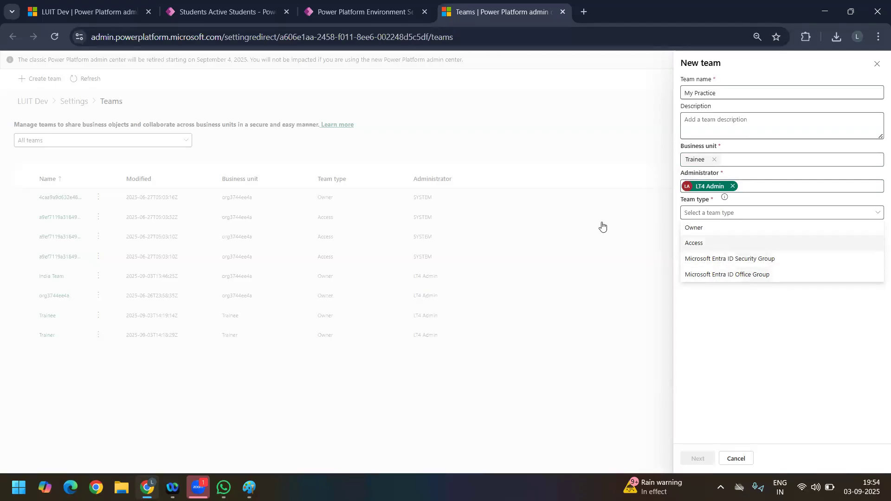
- Open portal.azure.com in a new browser tab, then review the team types in the new team form again
left_click(584, 12)
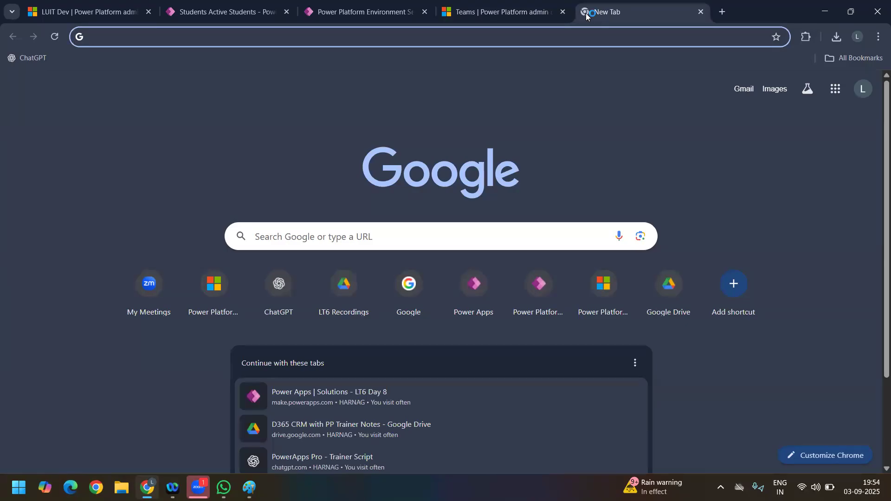
type("portal.azure.com")
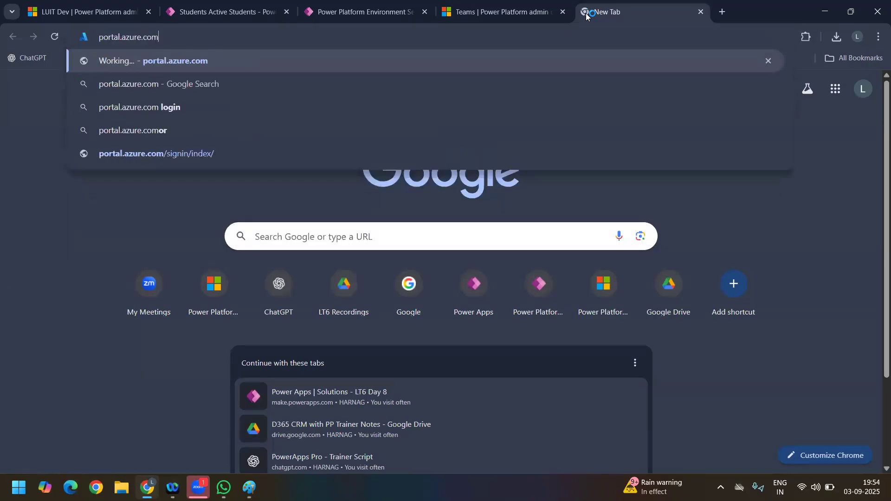
key("Return")
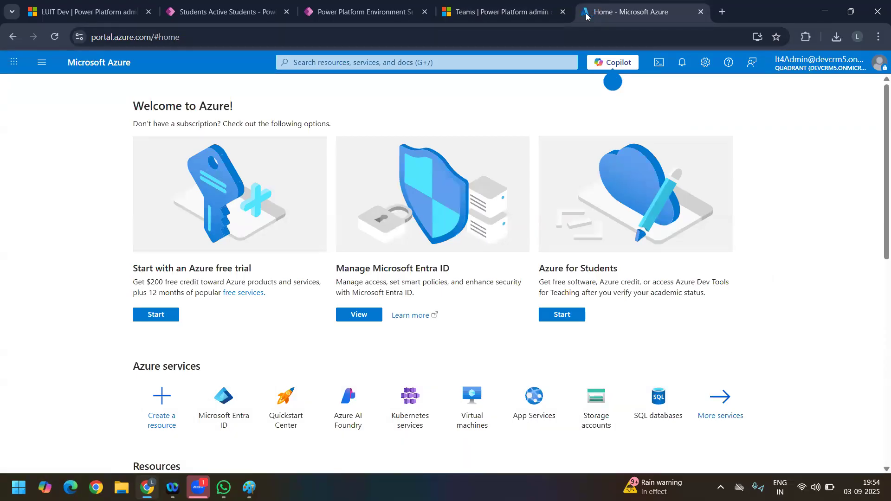
left_click(520, 13)
left_click(733, 215)
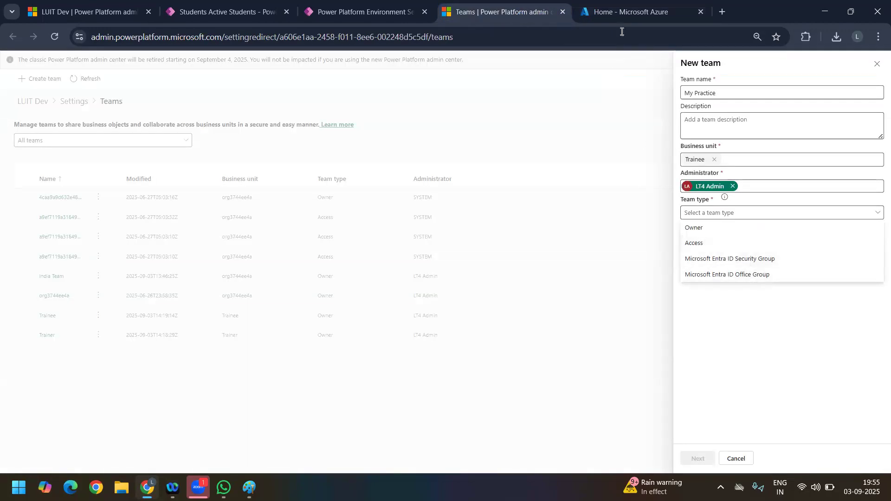
- Open the Groups page of Microsoft Entra ID in the Azure portal and recheck the team types in the new team form
left_click(617, 15)
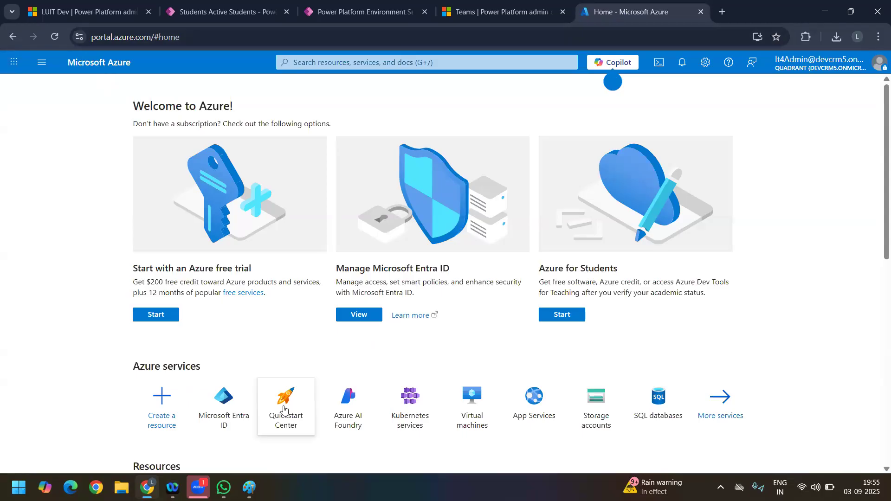
left_click(222, 401)
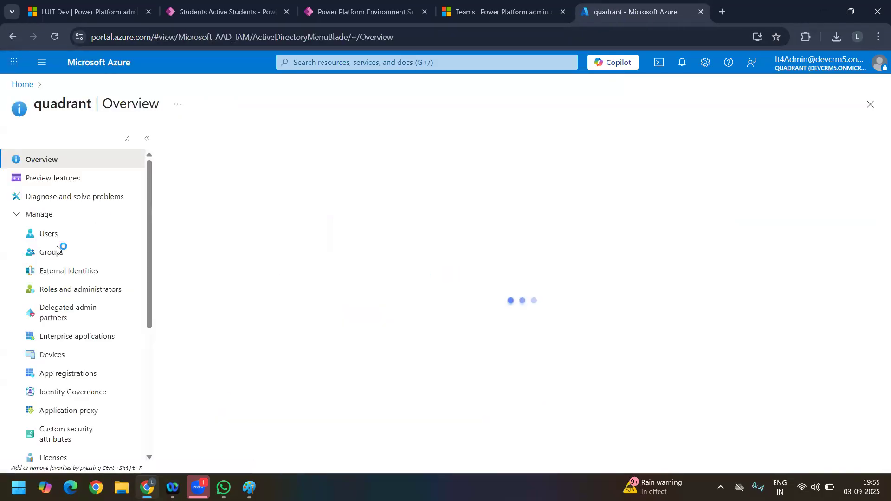
left_click(76, 260)
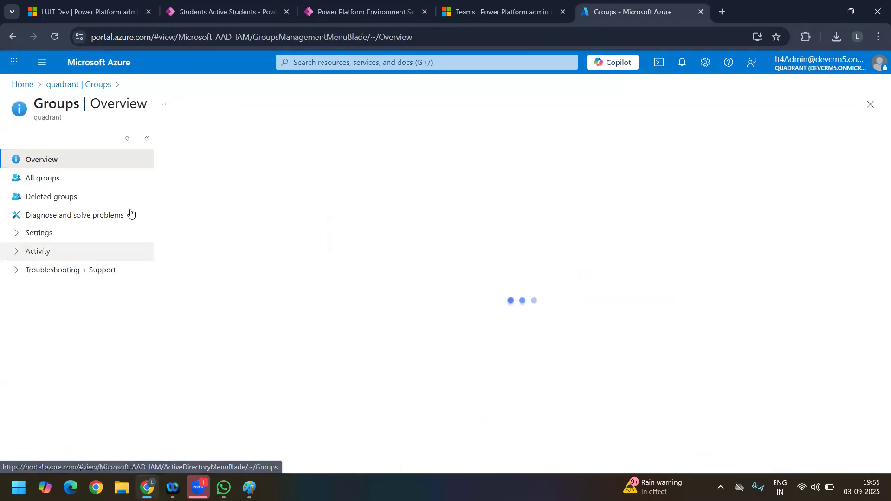
left_click(468, 19)
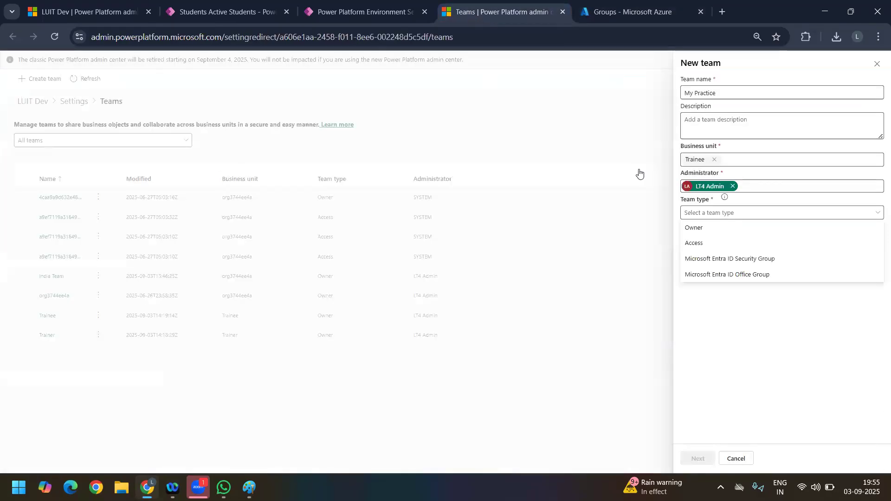
left_click(721, 217)
- Start a new Security group in Azure with LT6 Batch as both its name and its description
left_click(625, 20)
left_click(201, 139)
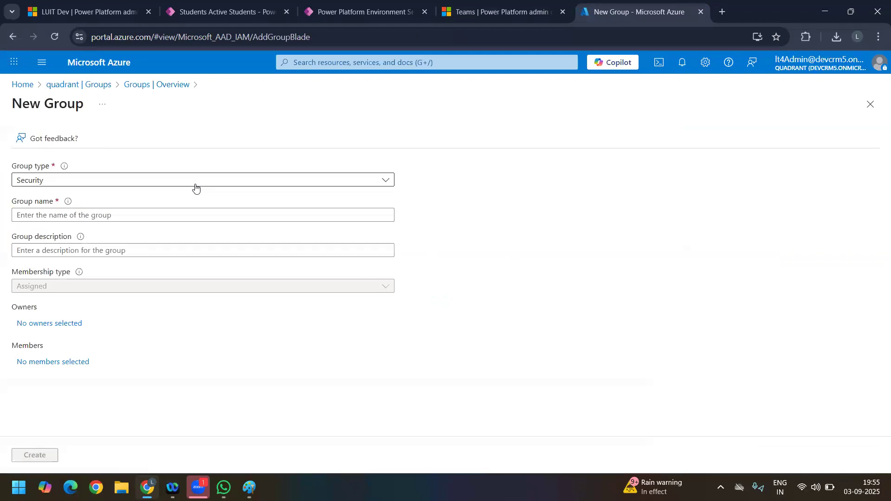
left_click(196, 181)
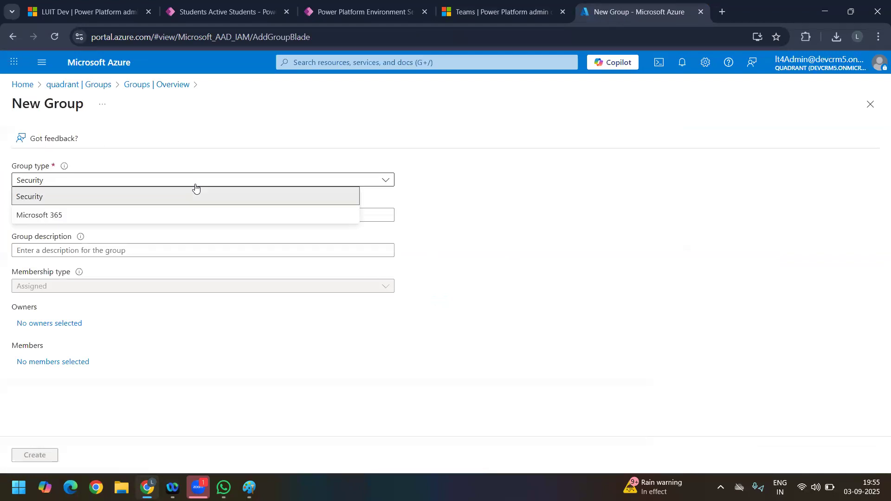
left_click(91, 197)
left_click(48, 215)
type("LT6")
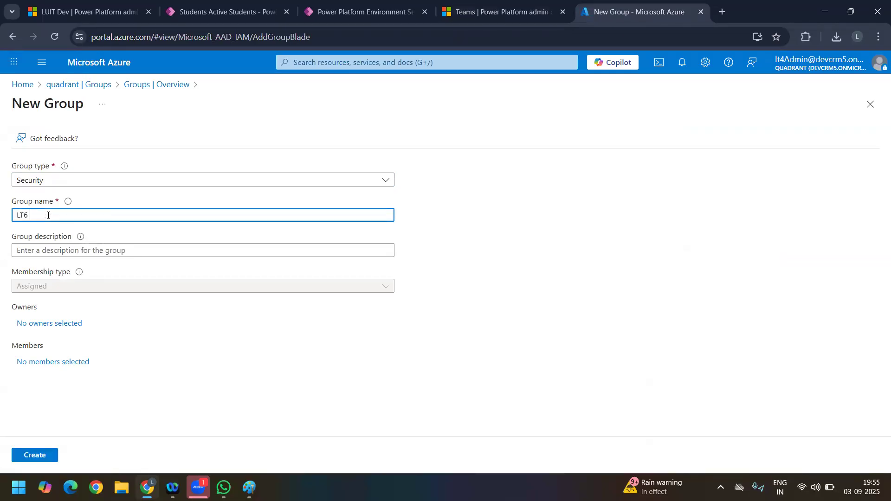
type(" Batch")
triple_click(65, 218)
key("ctrl+c")
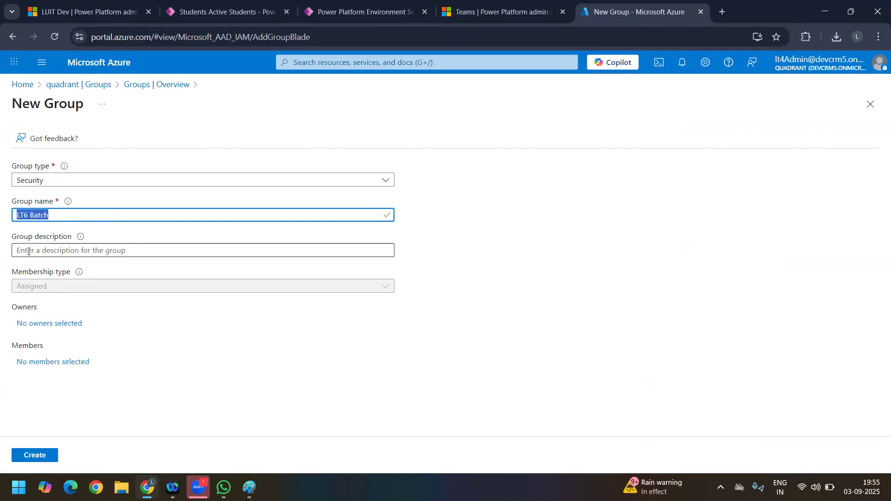
left_click(28, 252)
key("ctrl+v")
left_click(111, 305)
- Assign LT4 Admin as the owner of the LT6 Batch security group and create the group
left_click(50, 324)
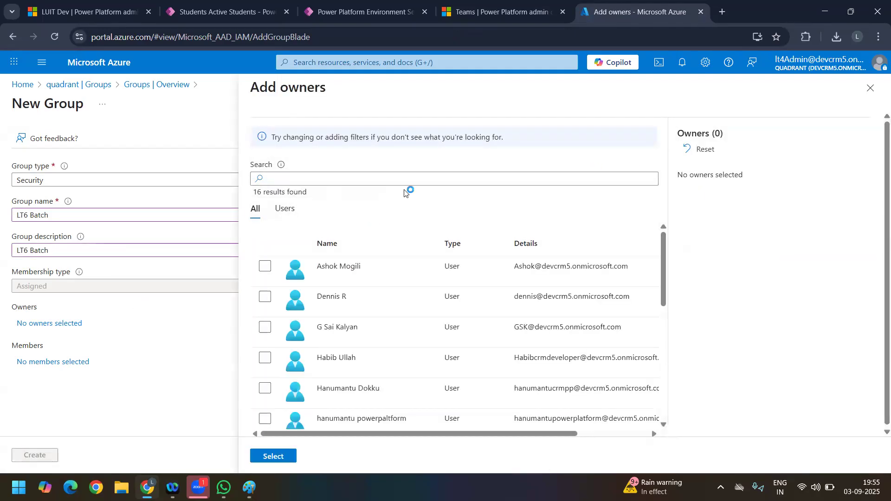
left_click(363, 183)
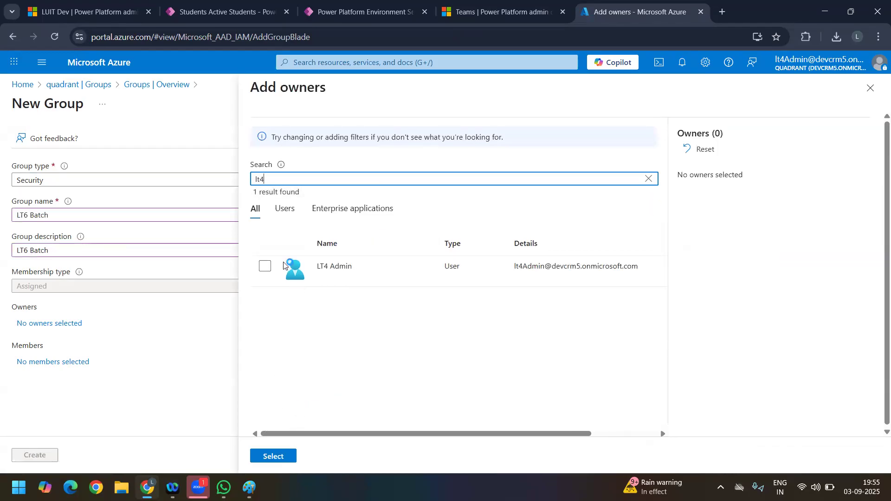
left_click(265, 266)
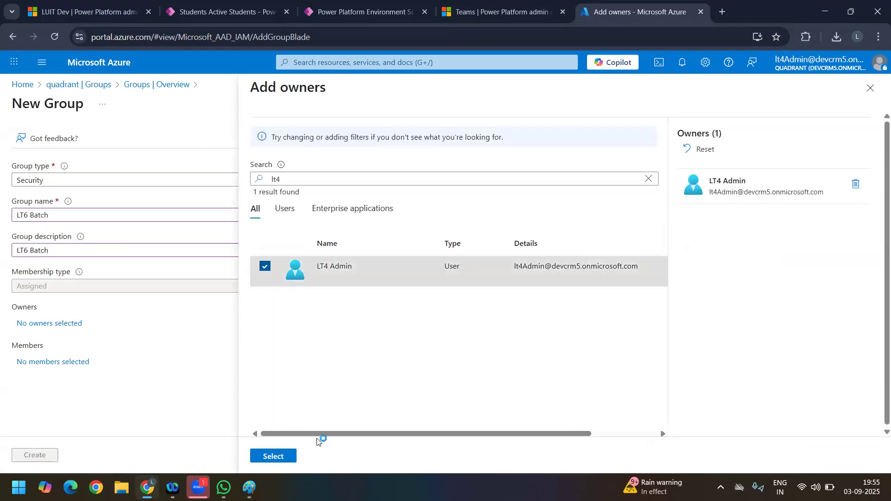
left_click(268, 461)
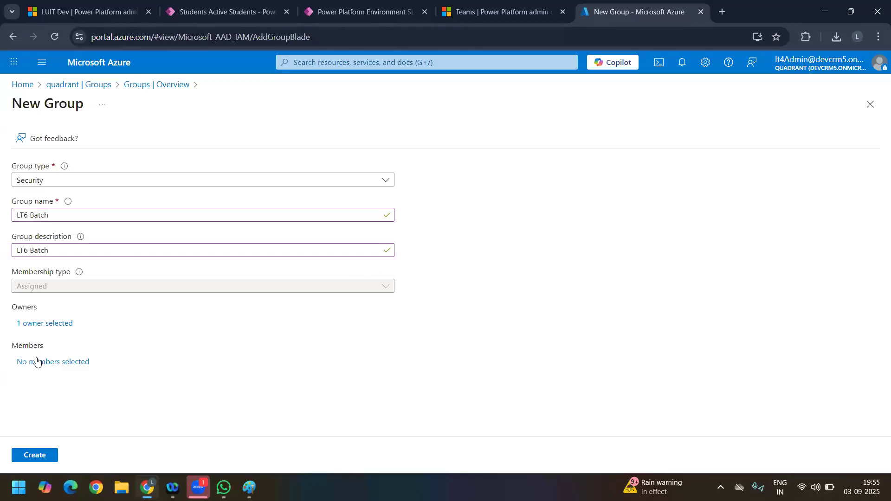
left_click(35, 456)
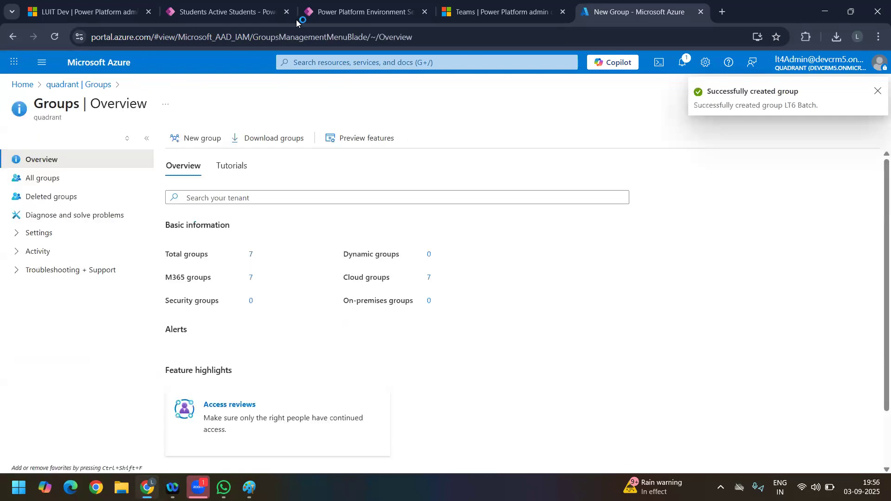
- Check the security group setting in the LUIT Dev environment's details and open those details for editing
left_click(352, 16)
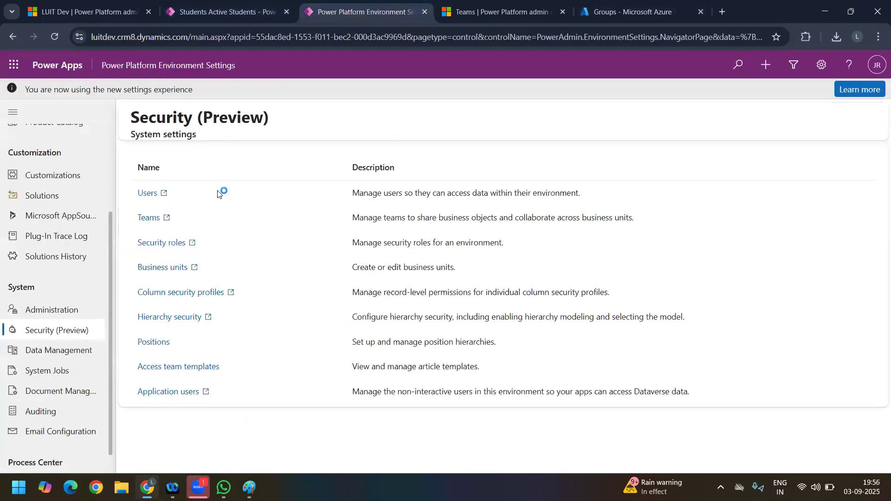
left_click(221, 14)
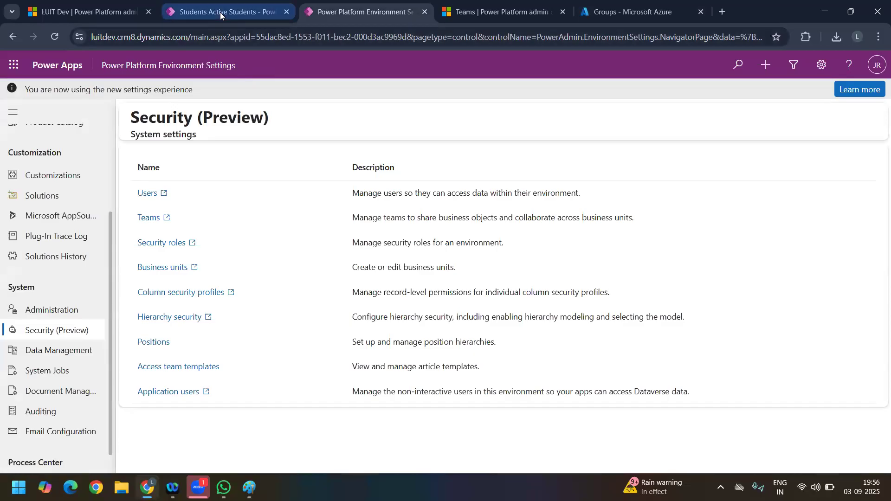
left_click(81, 10)
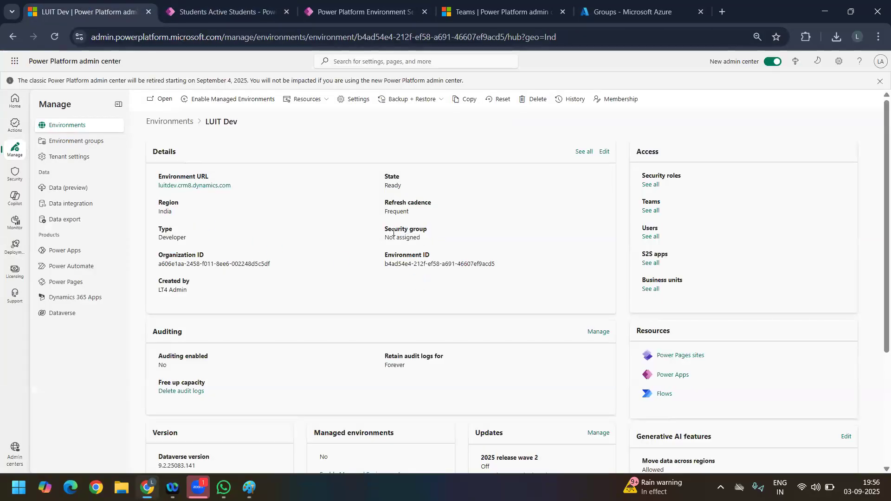
triple_click(422, 237)
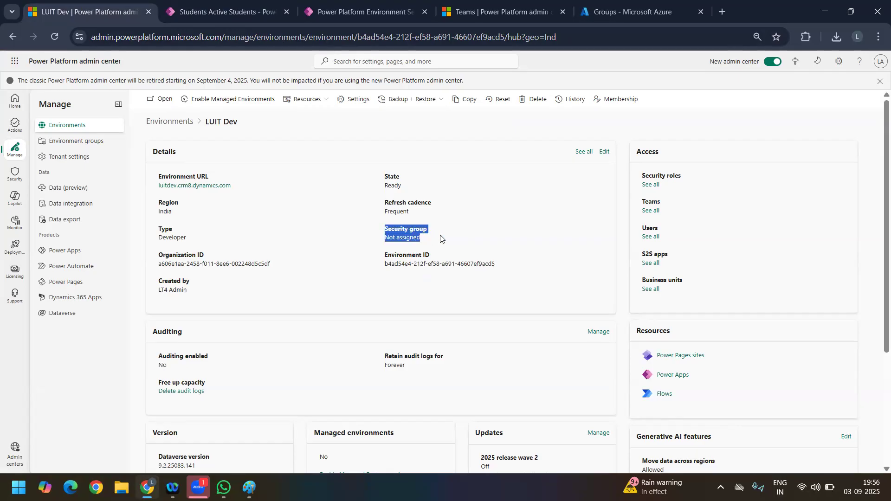
left_click(610, 144)
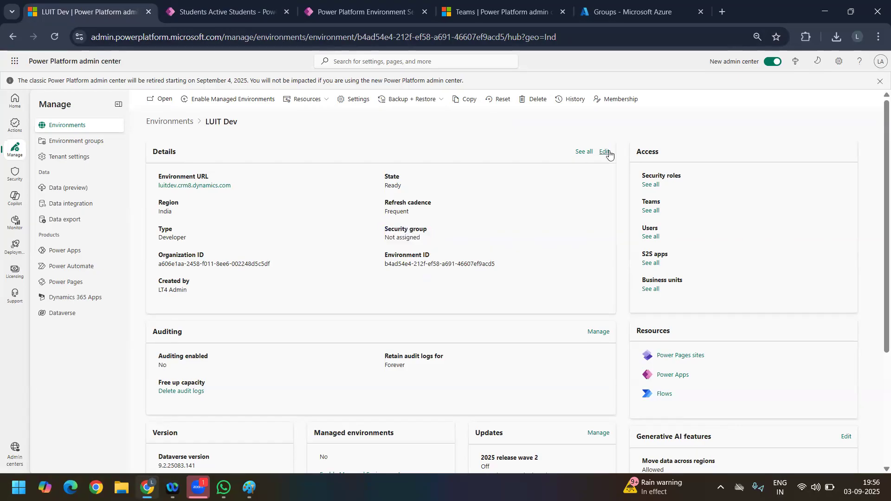
left_click(606, 152)
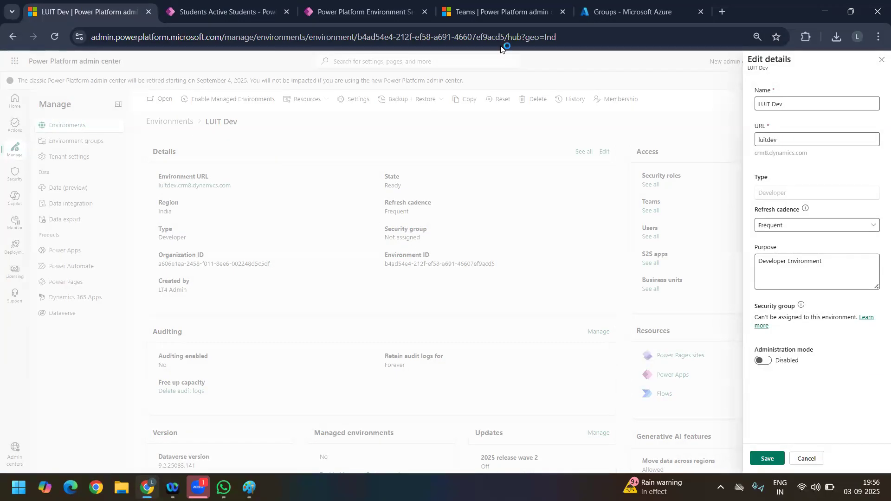
- Return to Azure, search all groups for lt6 and open the LT6 Batch group
left_click(622, 13)
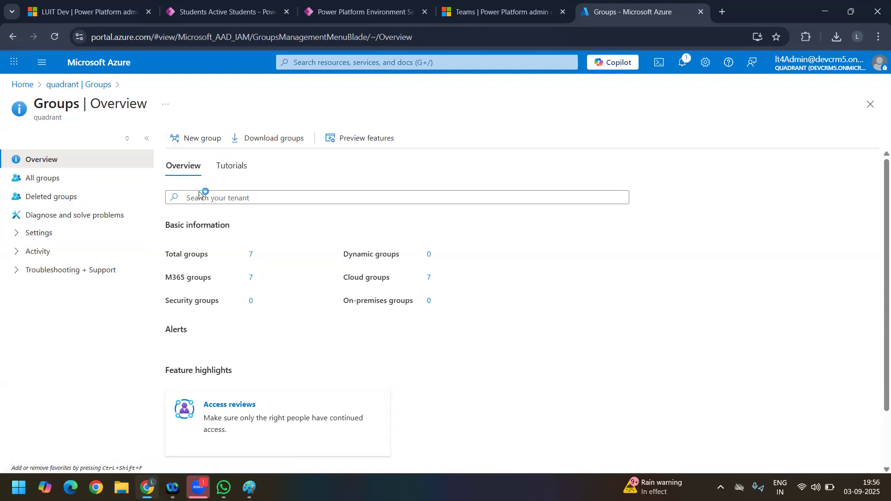
left_click(76, 179)
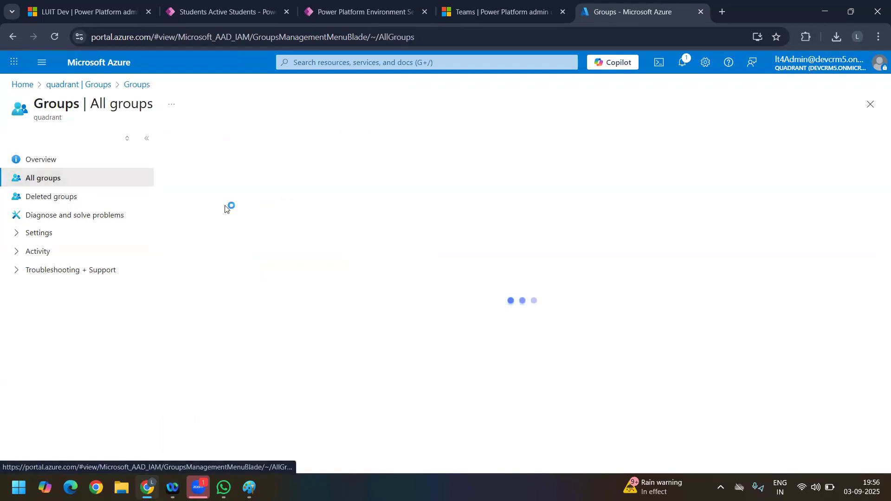
left_click(207, 186)
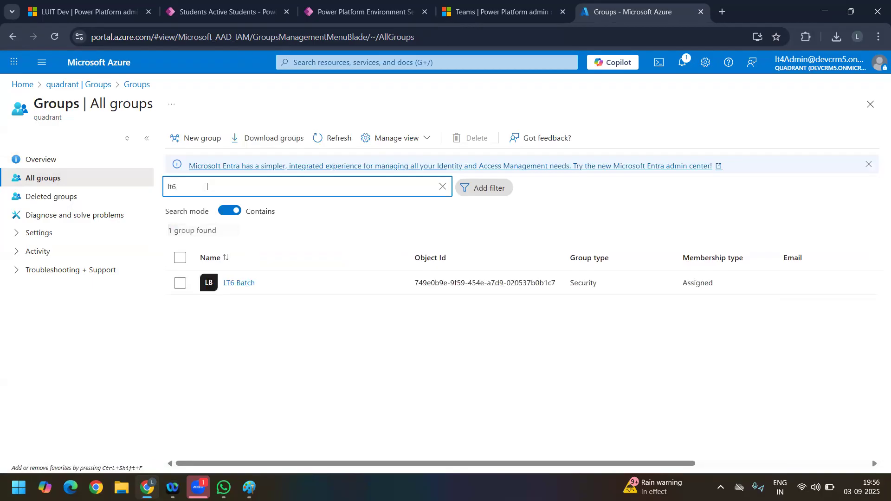
left_click(237, 285)
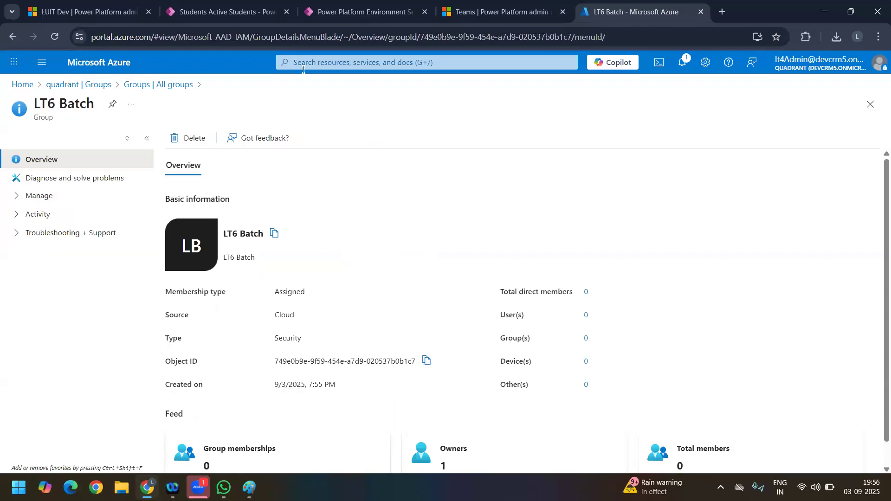
left_click(348, 14)
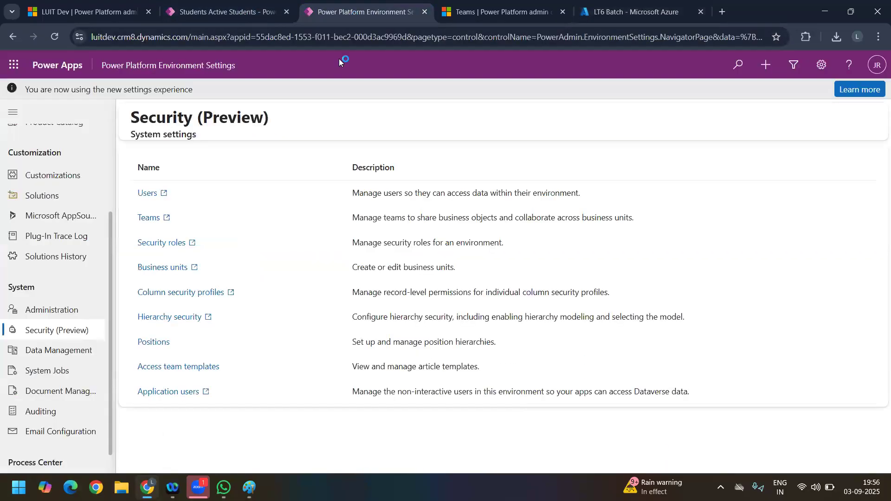
left_click(208, 10)
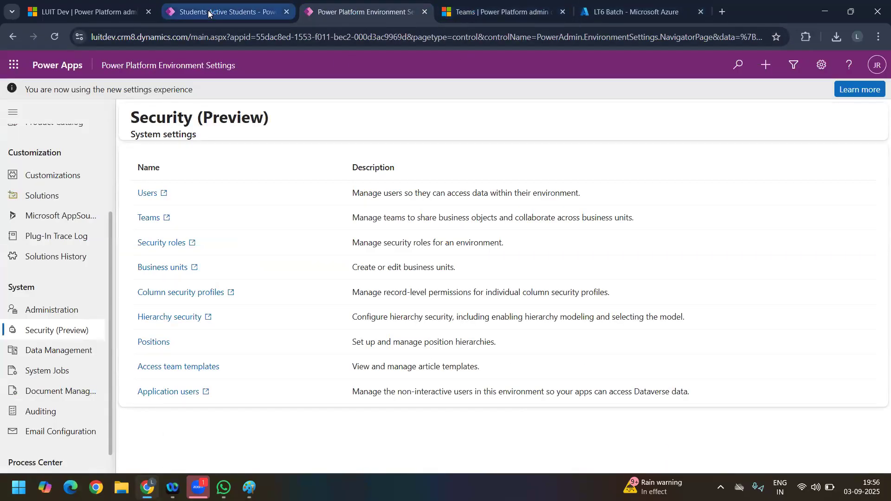
left_click(354, 7)
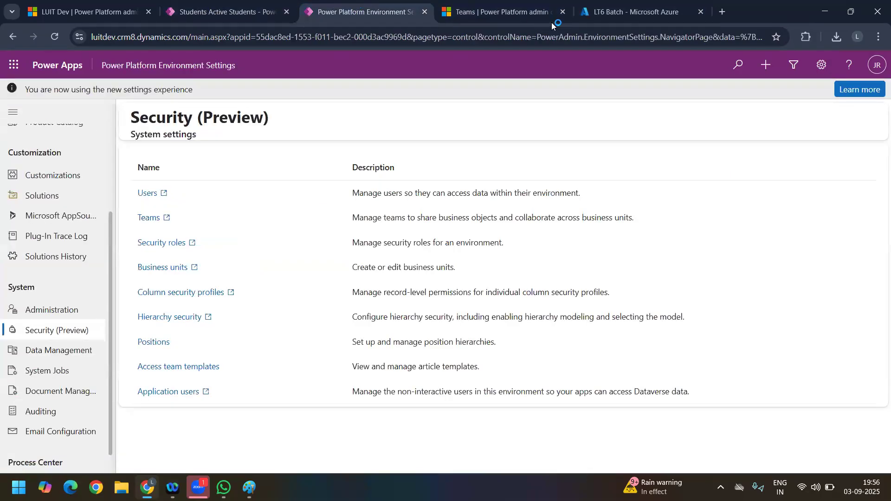
- Add a user, found by searching for the user's name, as a direct member of the LT6 Batch group in Azure
left_click(605, 12)
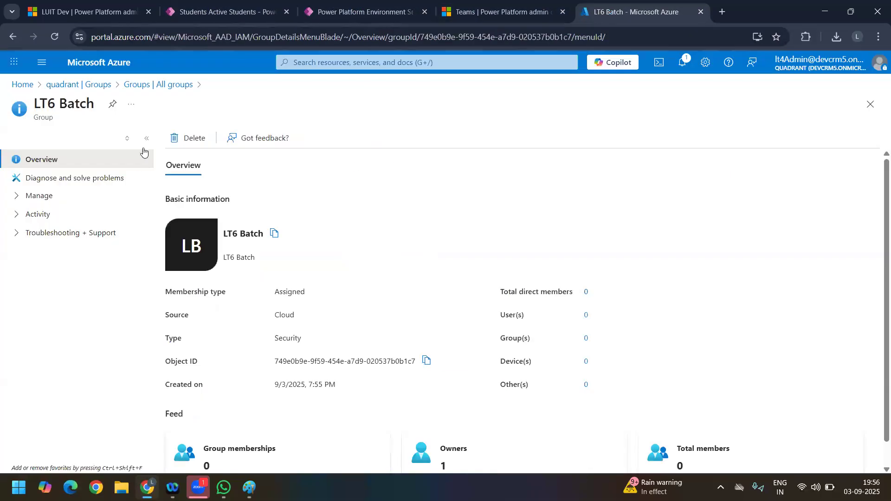
left_click(20, 198)
left_click(46, 236)
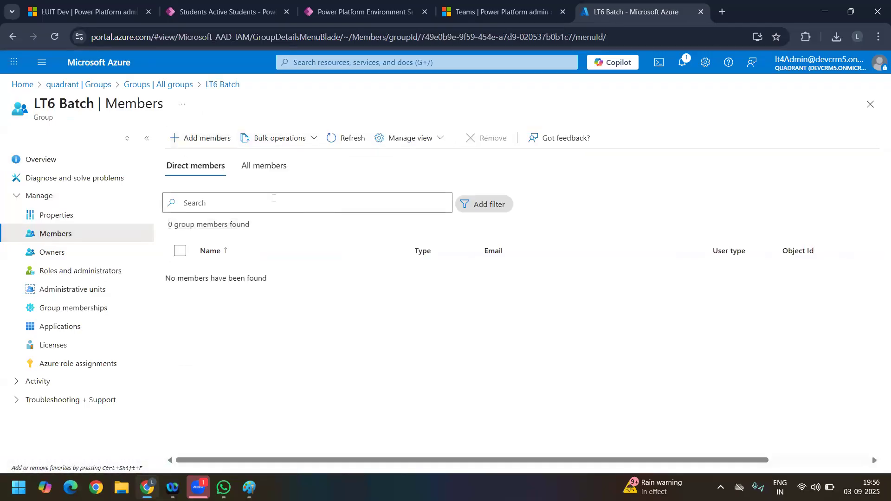
left_click(197, 138)
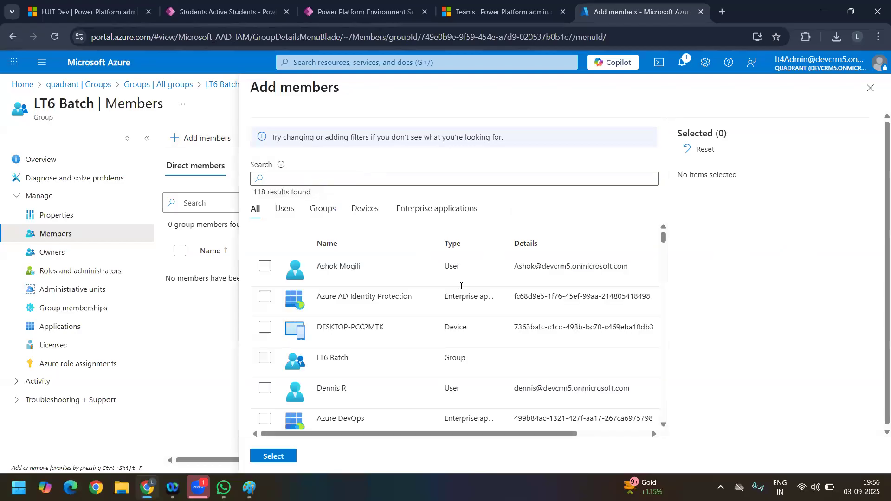
left_click(311, 180)
type("sat")
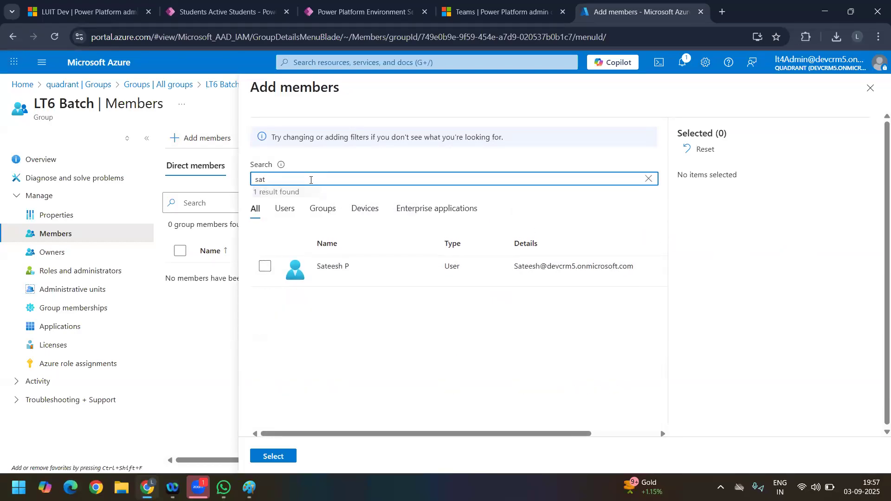
left_click(270, 273)
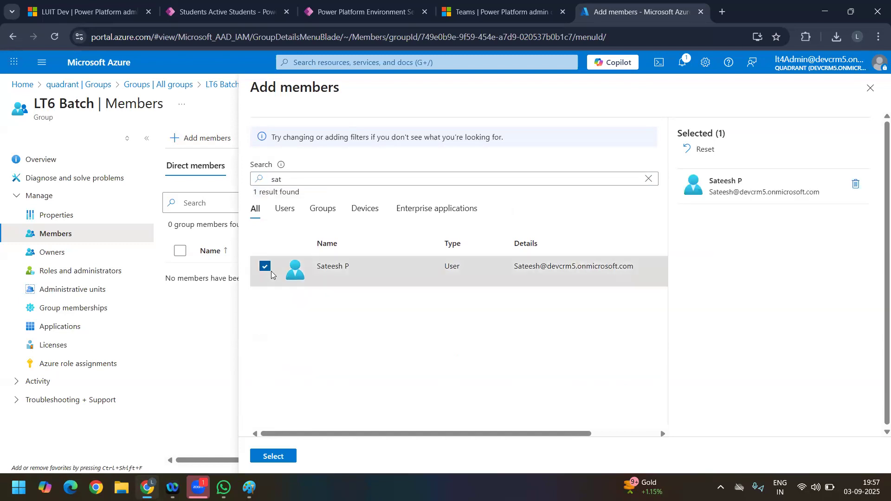
left_click(273, 458)
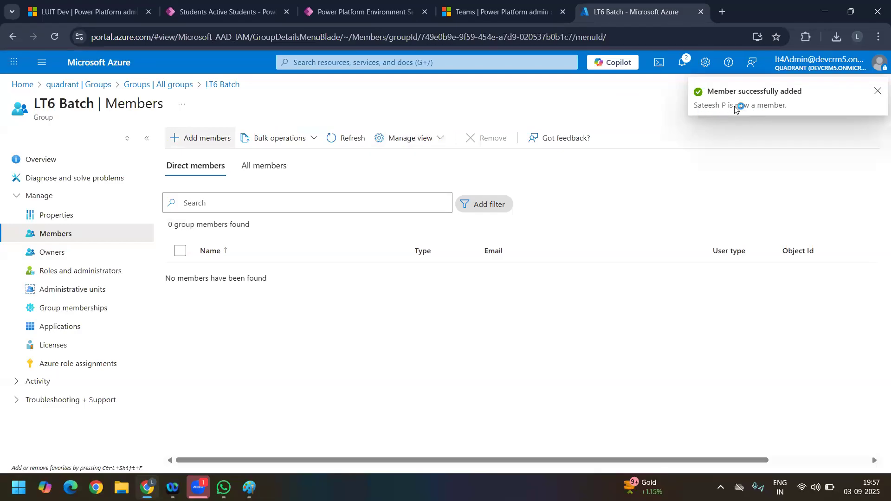
- Open the environment's Users list from the Power Platform security settings and refresh it to check for the added member
left_click(355, 18)
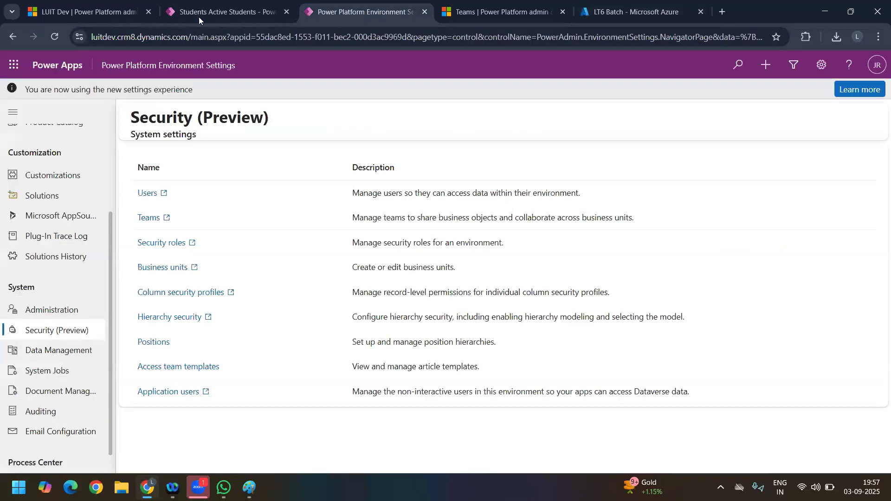
left_click(199, 17)
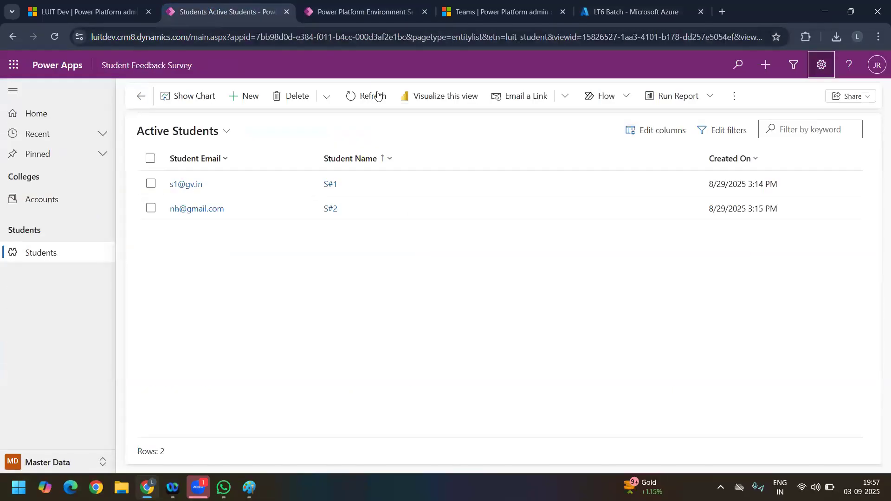
left_click(338, 13)
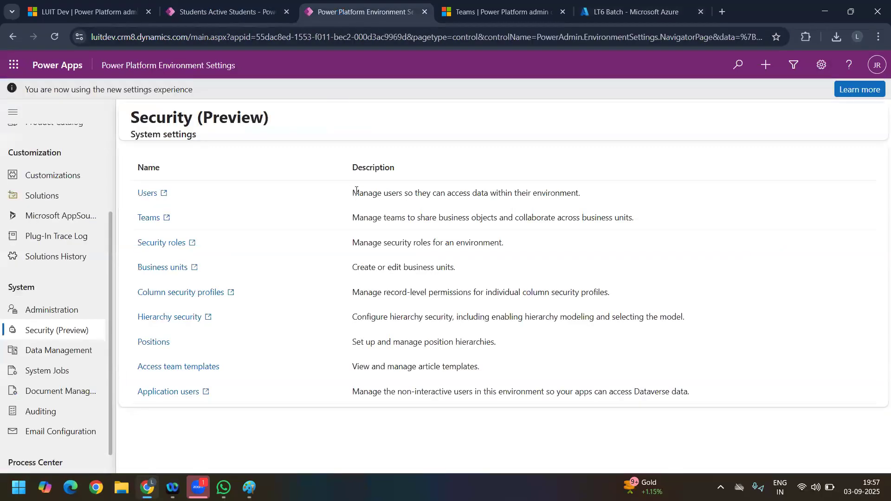
left_click(149, 193)
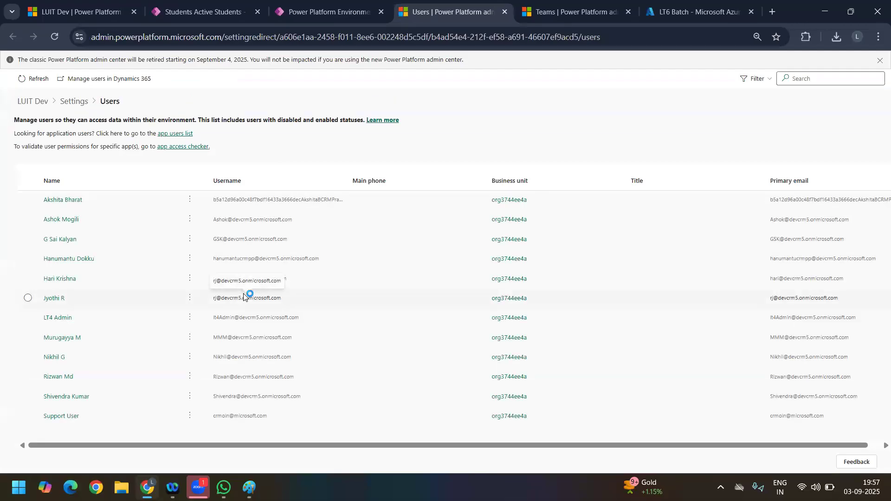
left_click(39, 79)
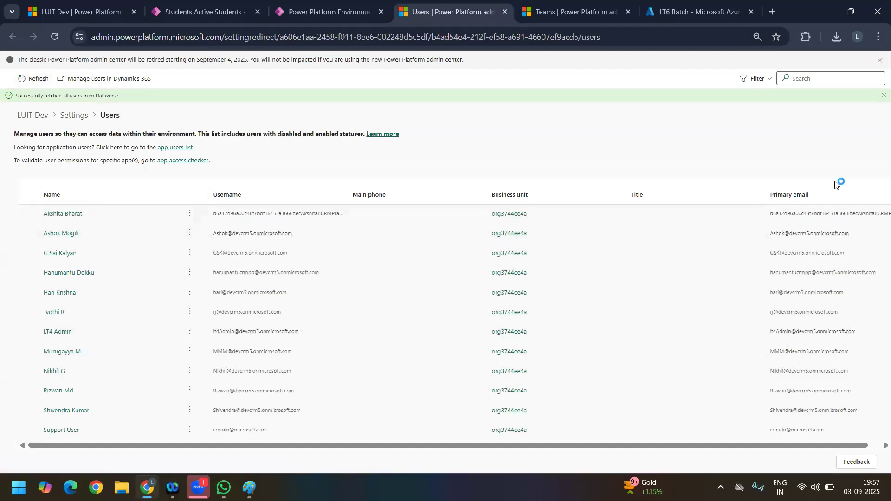
- Set the team type of the new My Practice team to Access
left_click(584, 11)
left_click(719, 215)
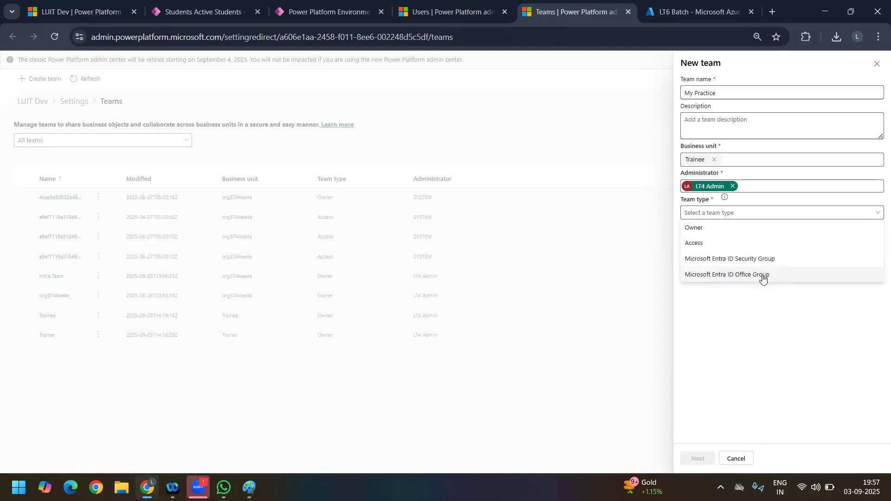
left_click(724, 247)
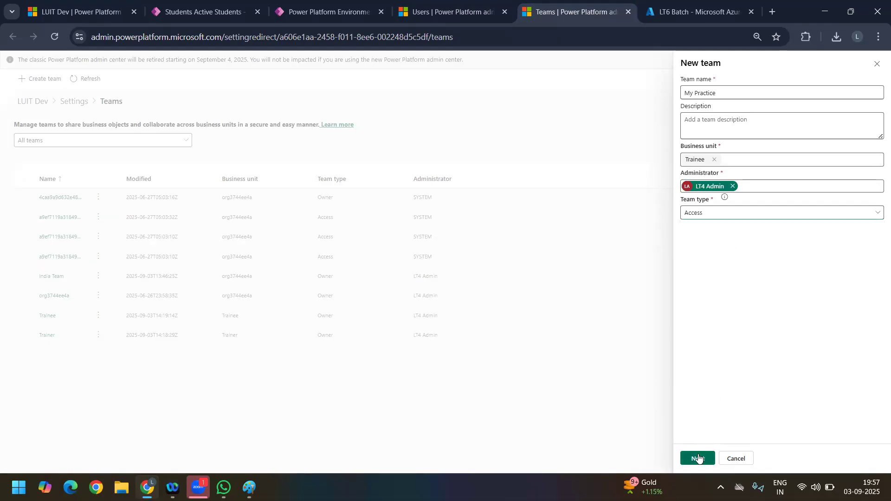
- Open the Cricket Board record in the Extra Curricular area of Student Feedback Survey and show its sharing options
left_click(195, 11)
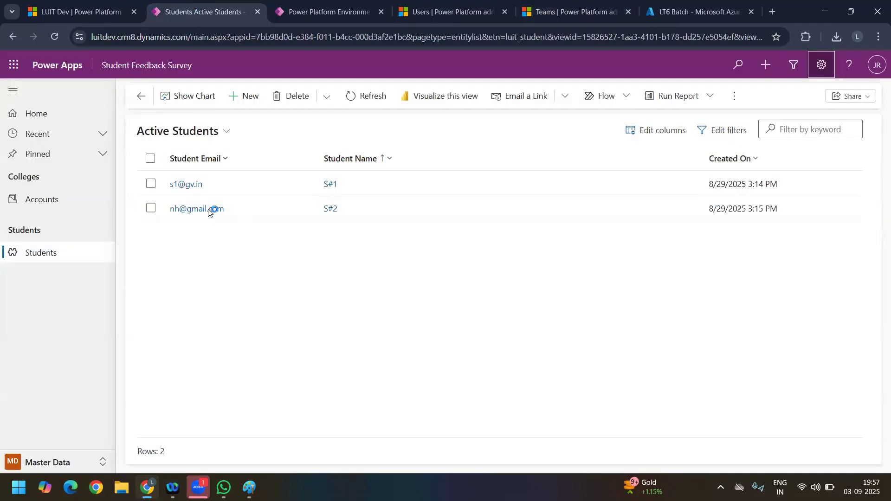
left_click(73, 462)
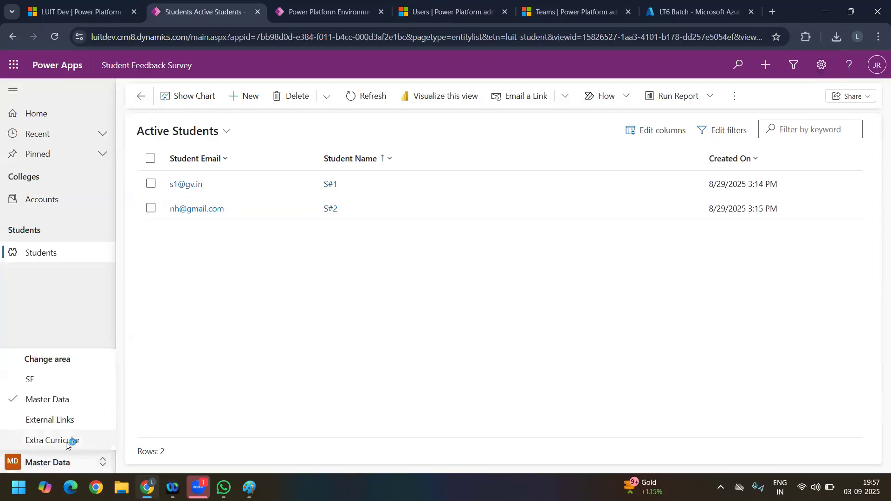
left_click(68, 442)
left_click(191, 186)
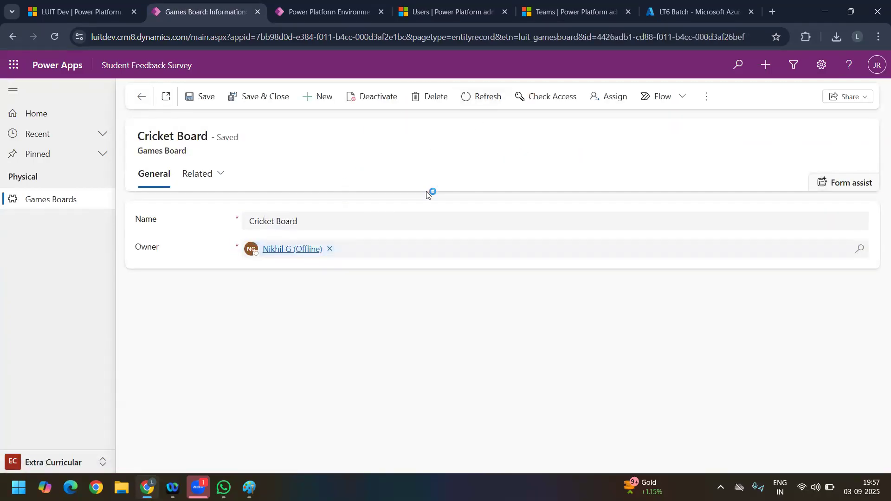
left_click(860, 101)
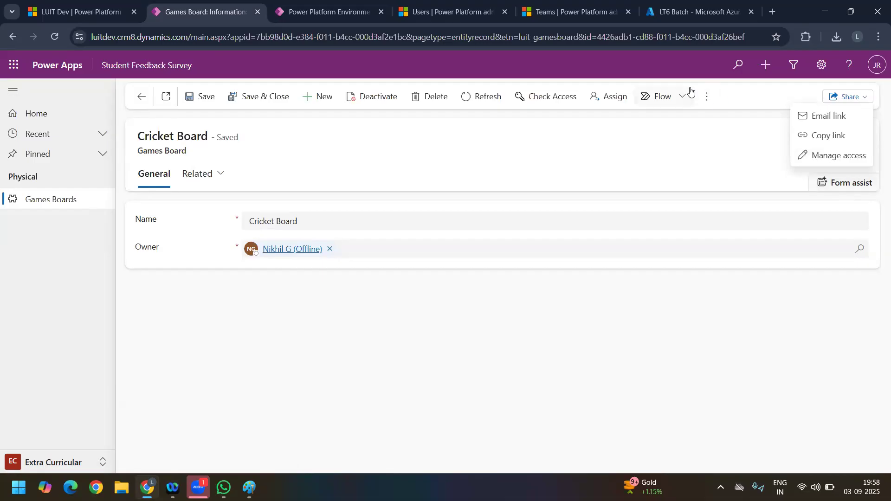
- Create the My Practice team with the Access team type and add a user, found by name, as its member
left_click(583, 14)
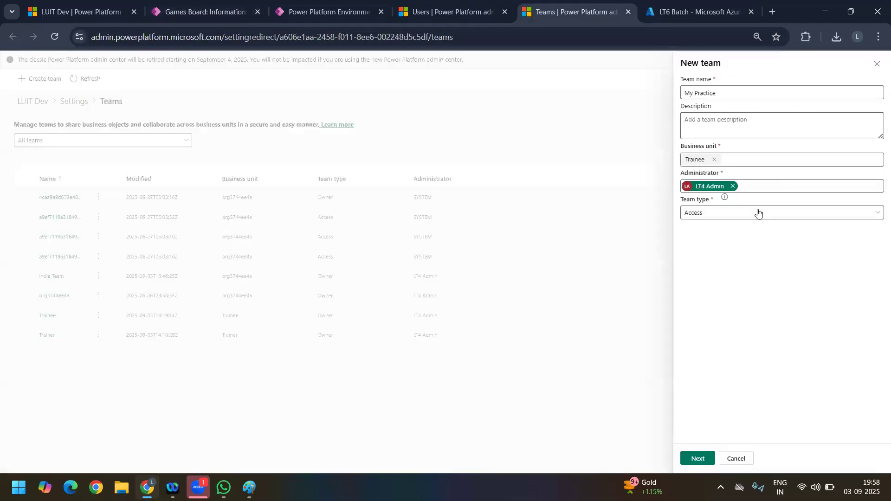
left_click(719, 213)
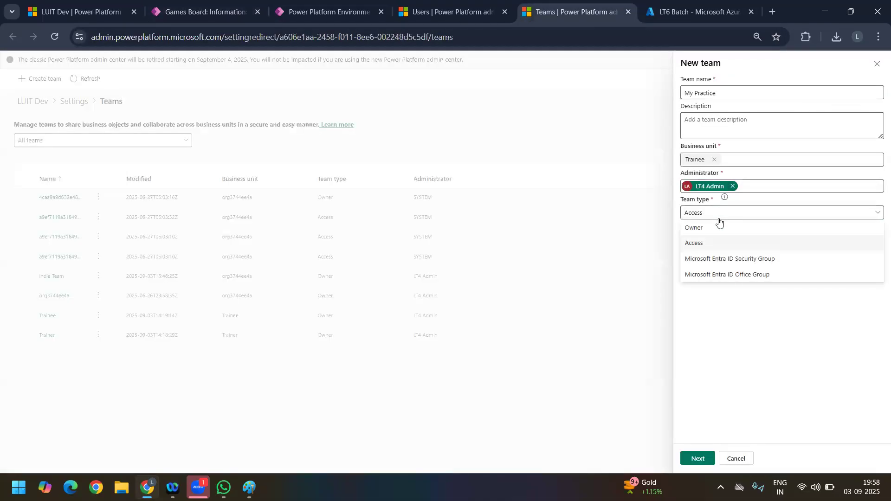
left_click(706, 245)
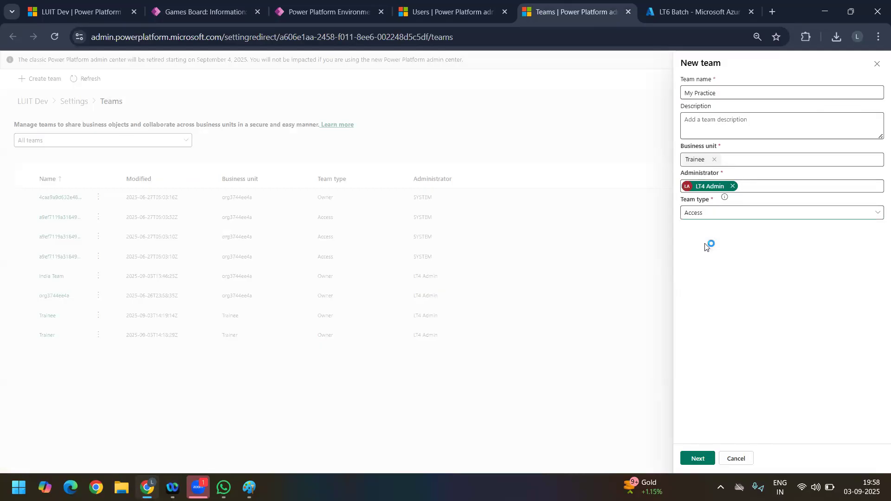
left_click(697, 459)
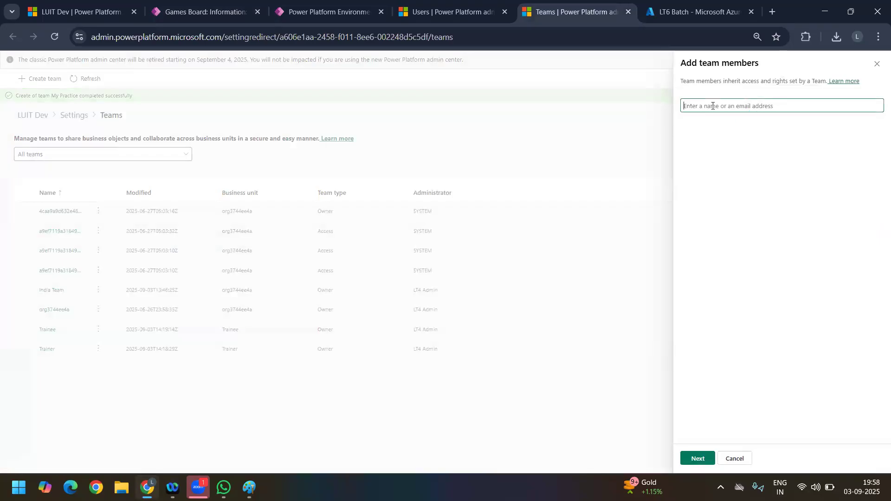
type("Shivent")
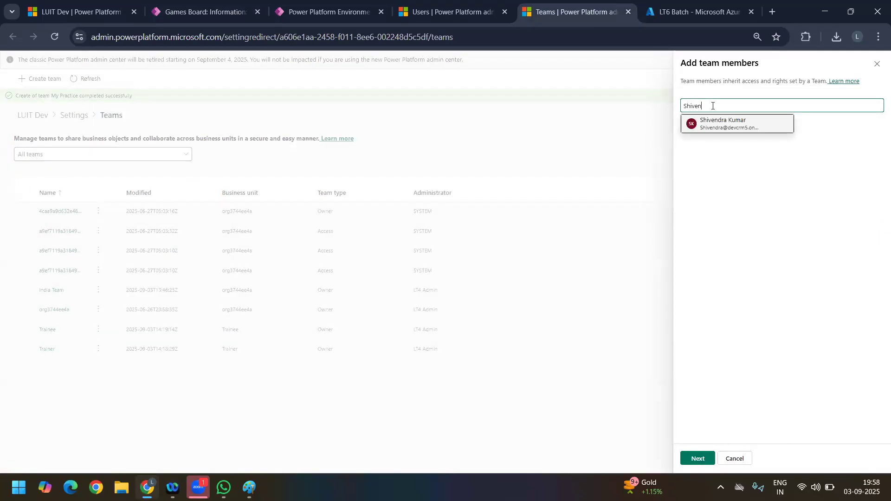
key("Return")
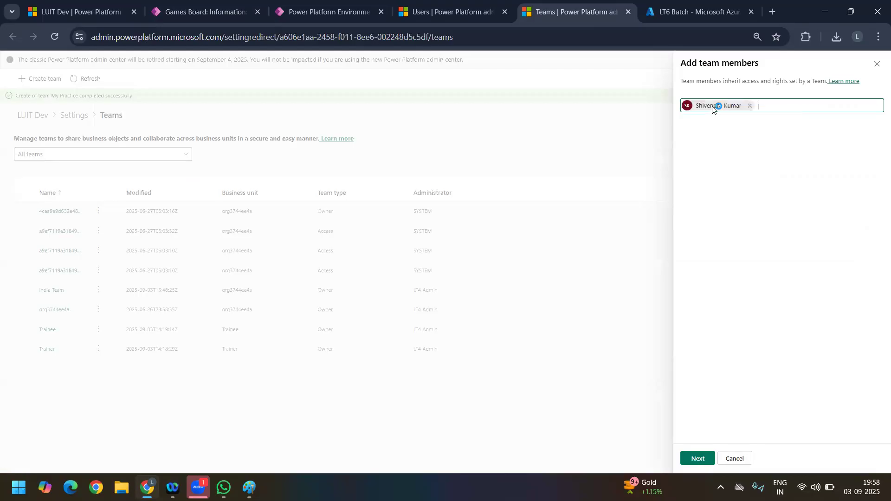
left_click(692, 457)
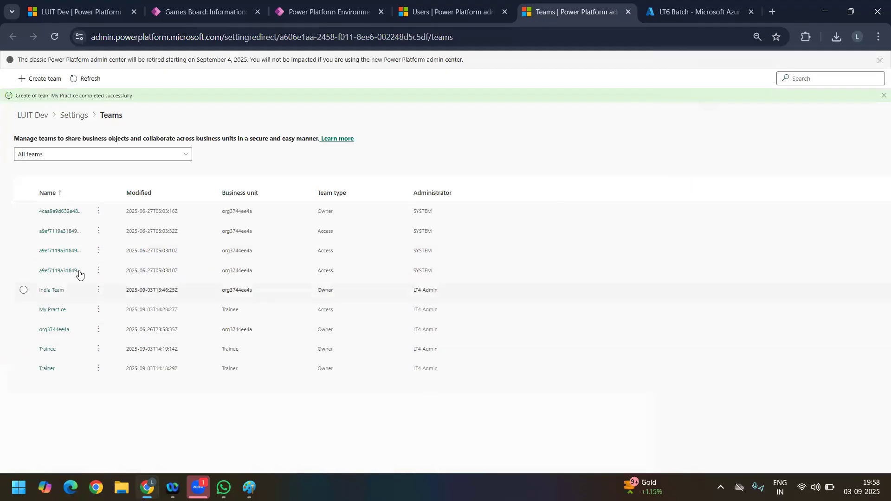
- Open the My Practice team record and review its details, team members and related items
left_click(58, 311)
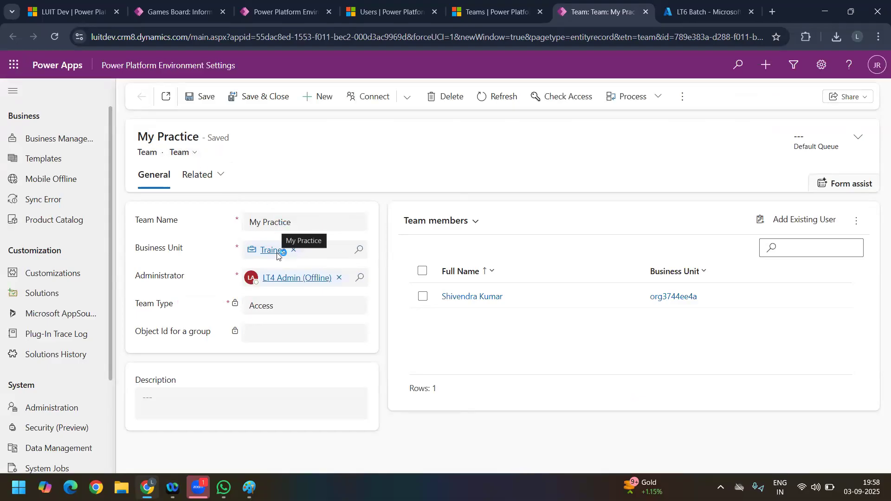
left_click(448, 306)
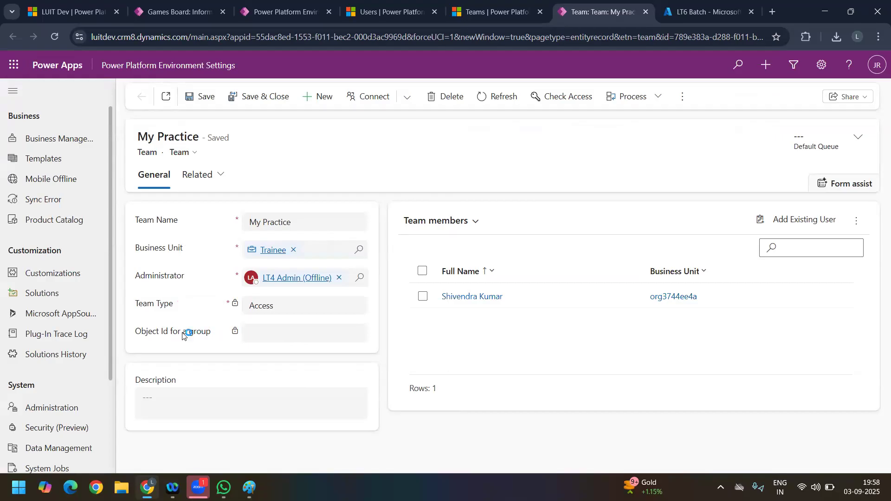
left_click(200, 175)
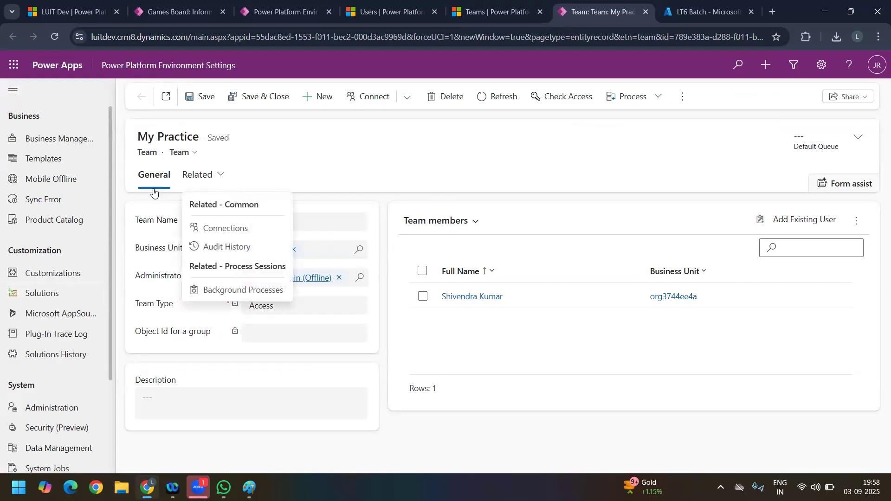
- Start a new access team template named My Practice from the environment's security settings and check its entity choices
left_click(179, 11)
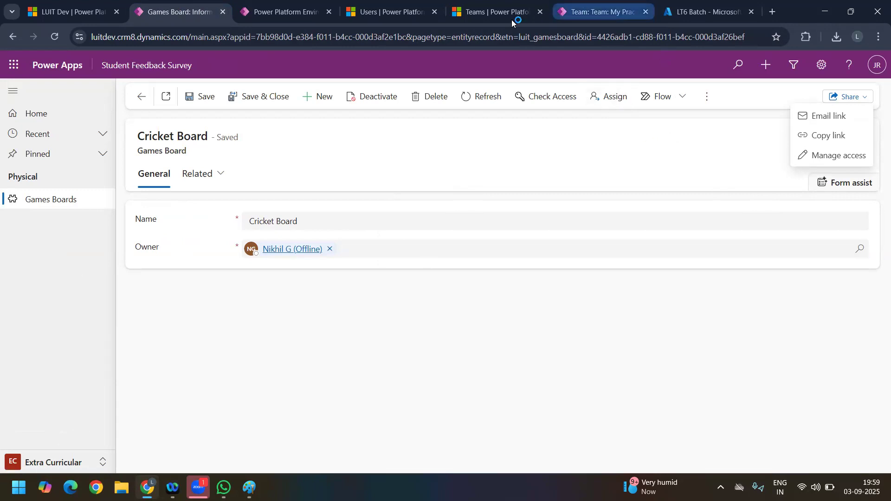
left_click(496, 16)
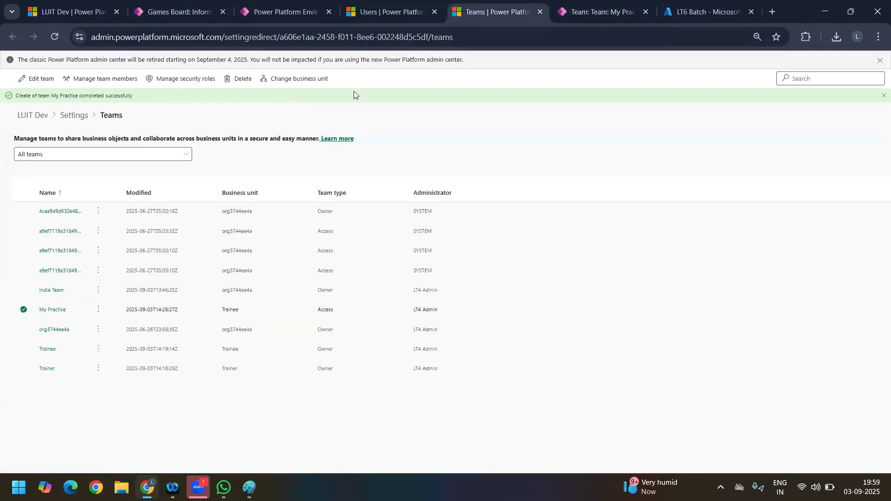
left_click(382, 14)
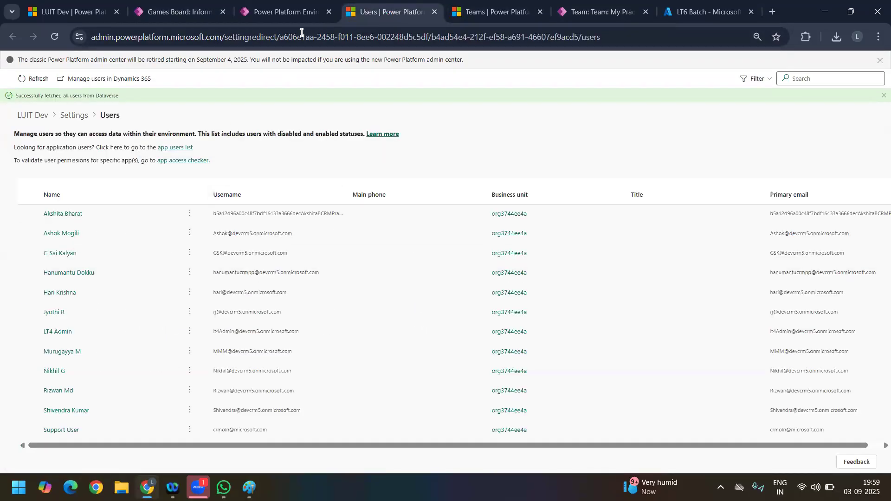
left_click(285, 12)
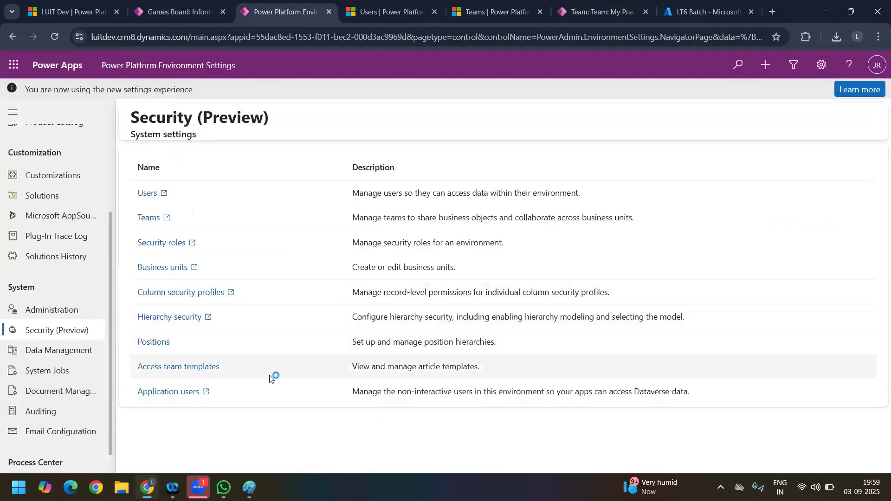
left_click(179, 367)
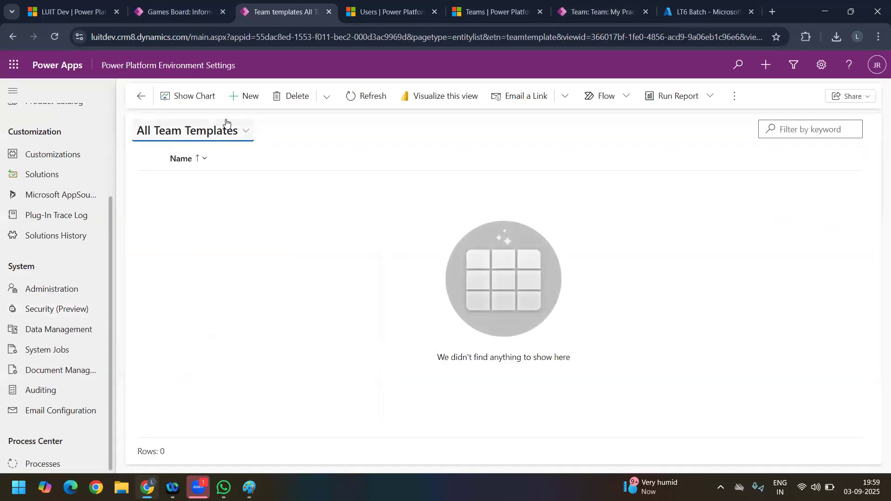
left_click(245, 97)
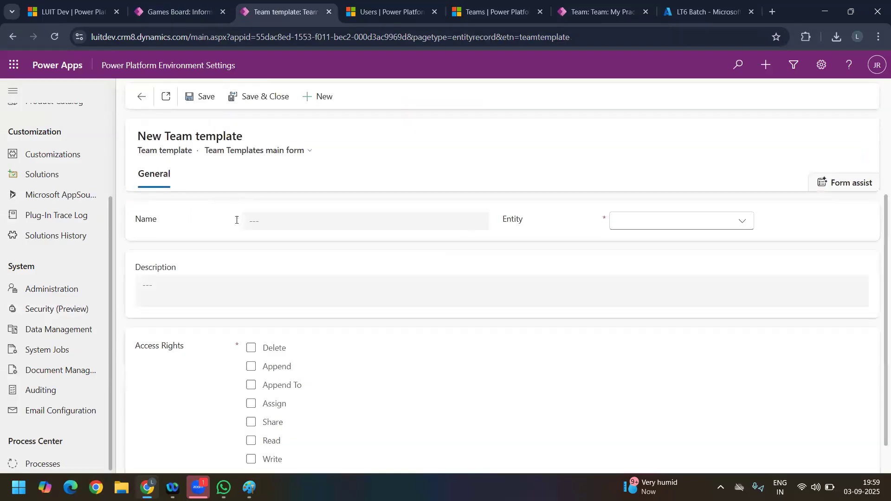
left_click(316, 221)
type("My P")
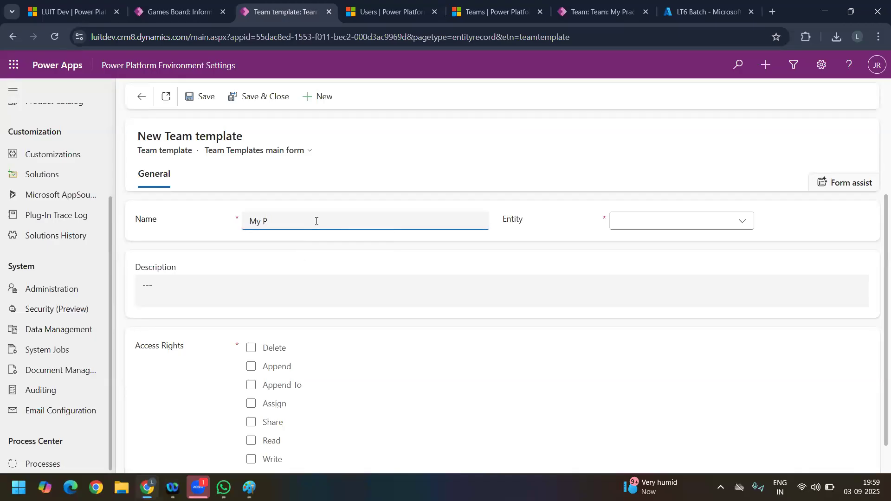
type("racitc")
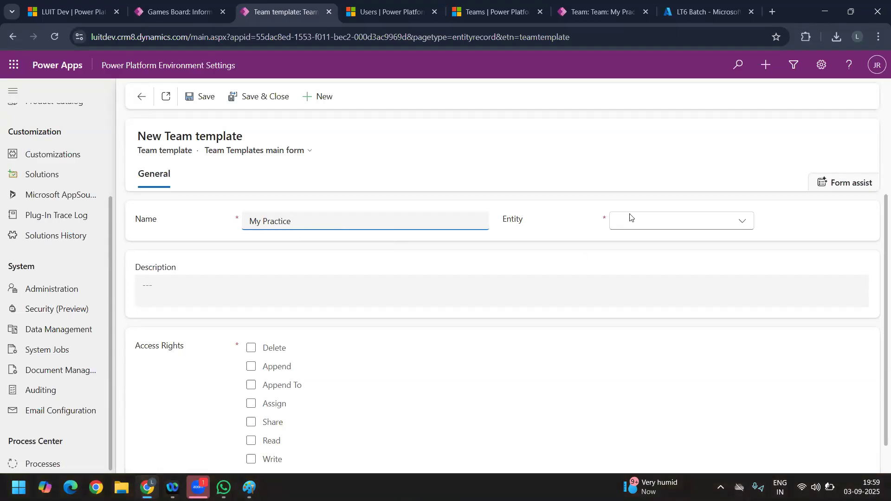
left_click(695, 219)
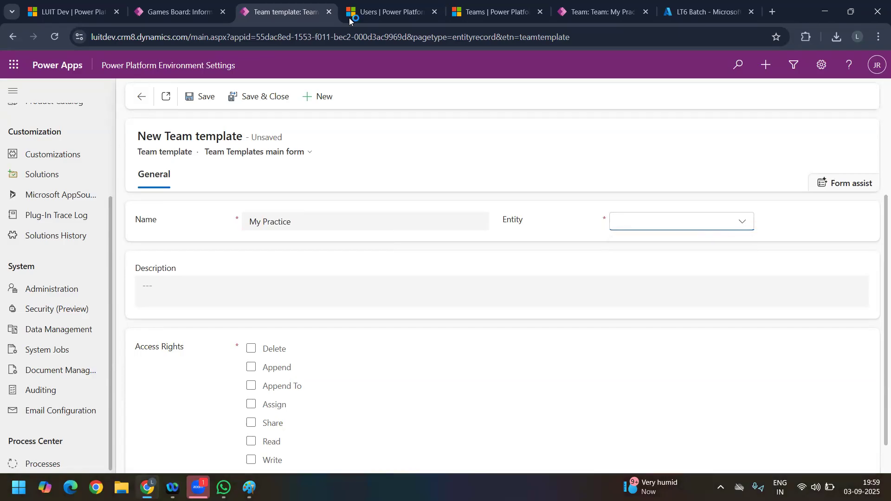
- Open the Power Apps maker portal at make.powerapps.com in a new, maximized browser tab
left_click(167, 14)
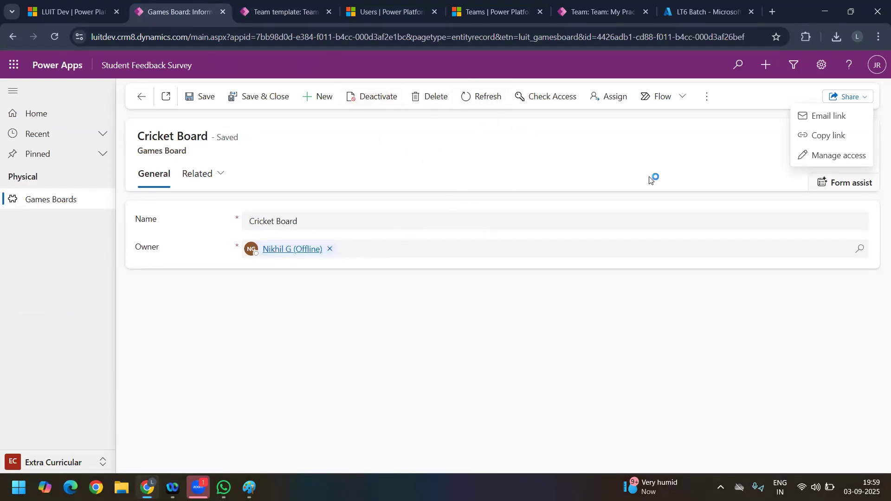
left_click(593, 14)
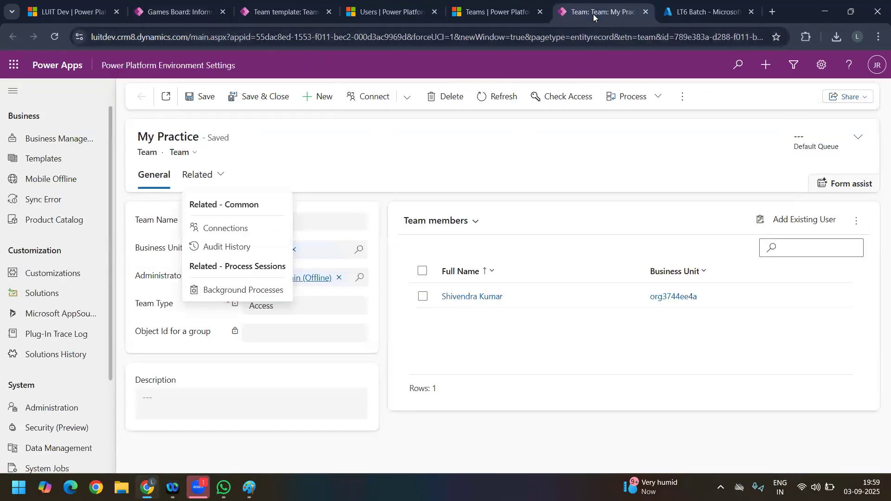
double_click(770, 16)
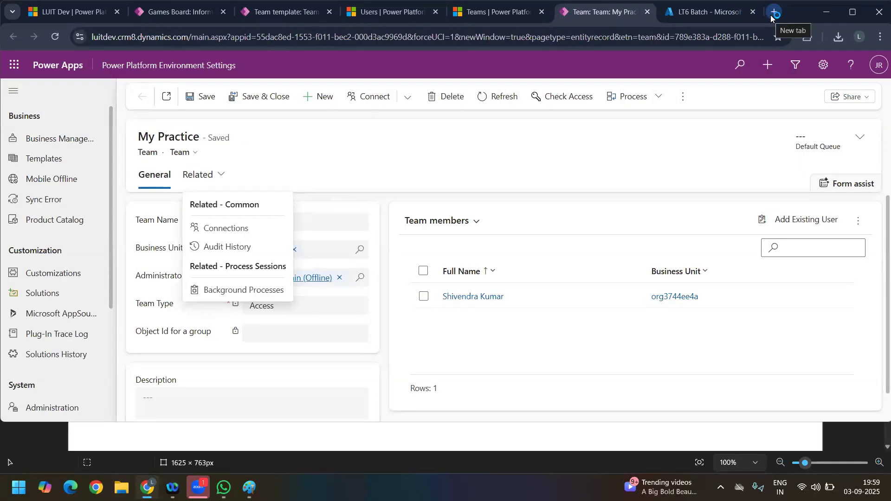
left_click(771, 16)
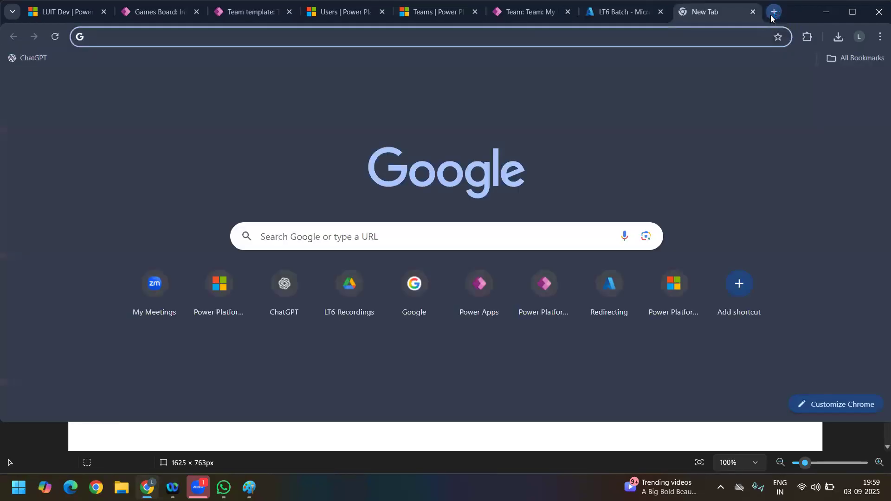
type("make.powerapps.com")
key("Return")
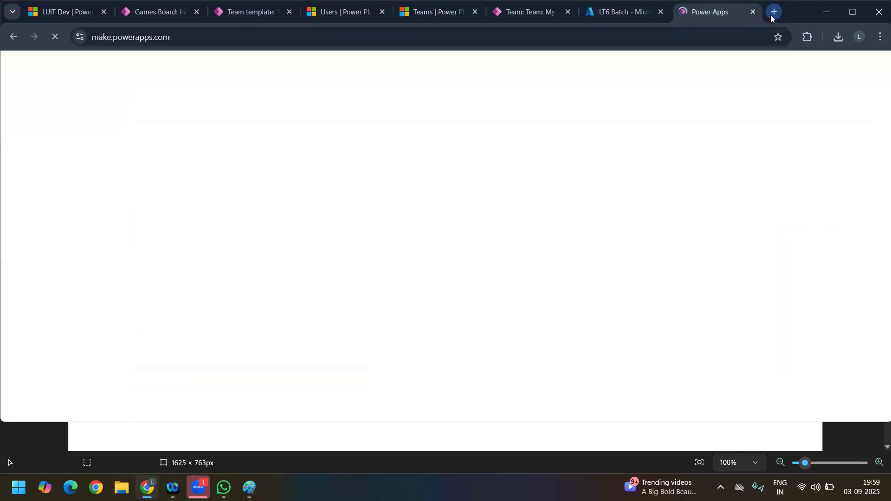
left_click(855, 12)
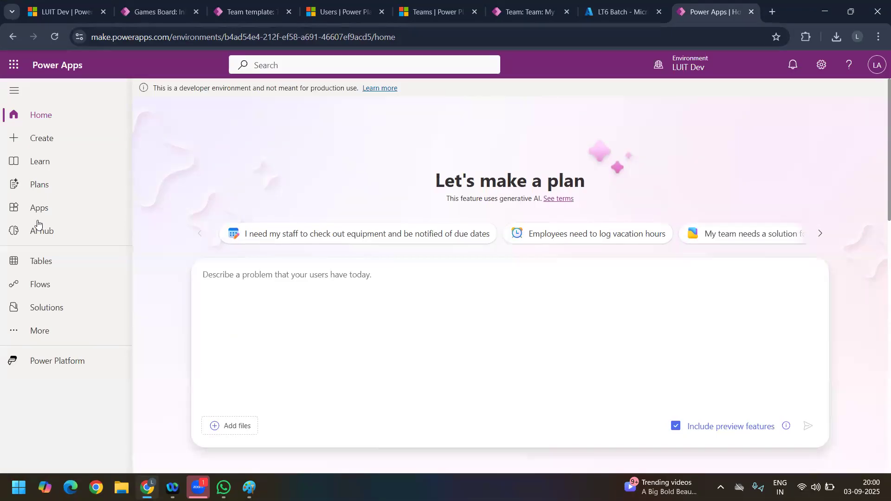
- Open the Games Board table in the LT6 Day 8 solution
left_click(51, 268)
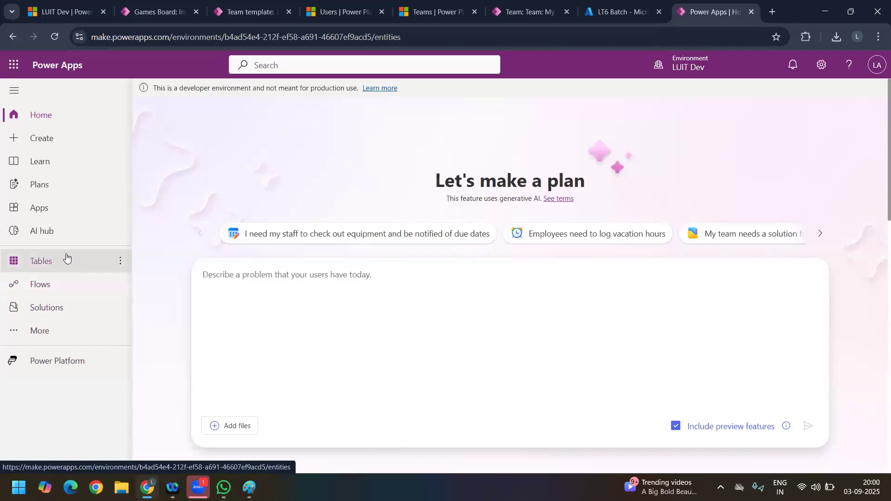
left_click(40, 310)
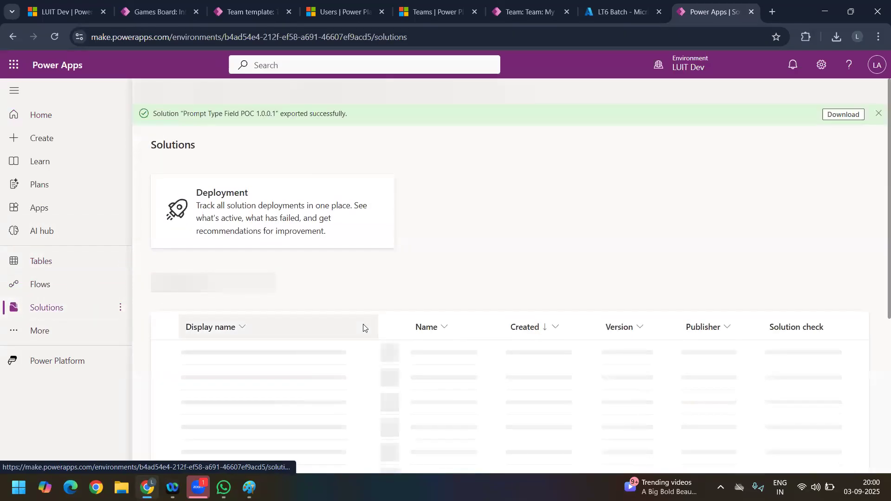
left_click(203, 346)
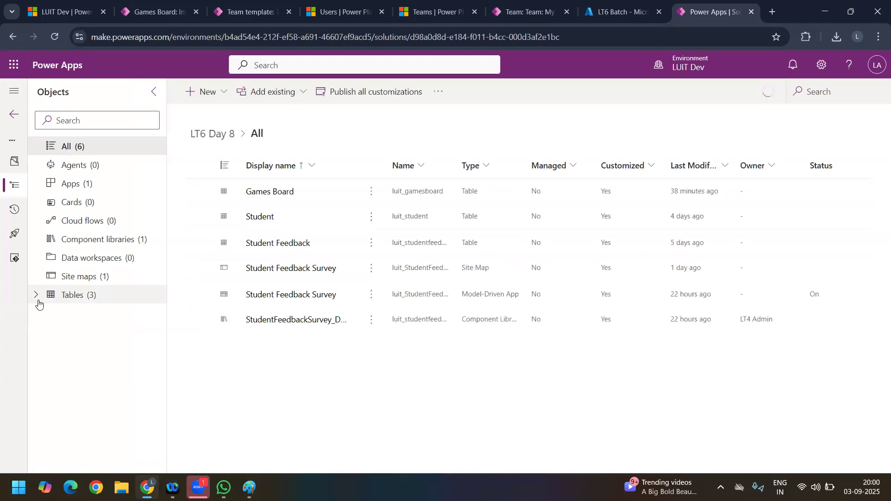
left_click(36, 297)
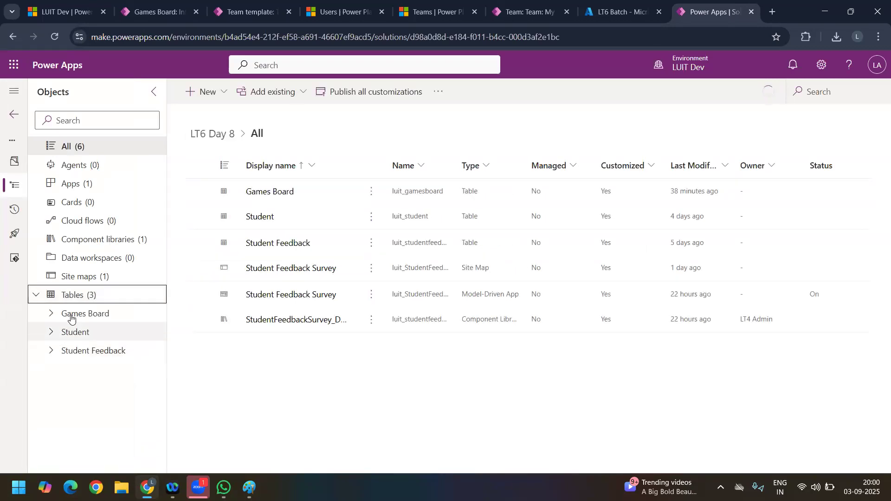
left_click(52, 314)
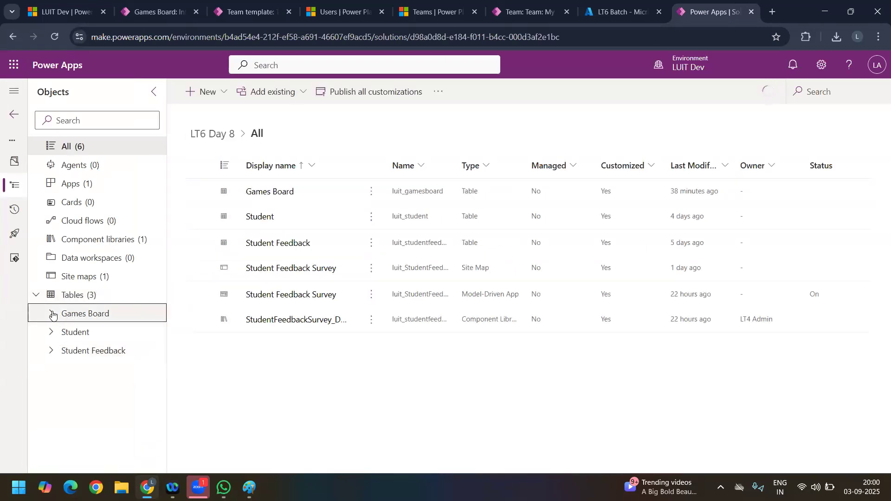
left_click(114, 319)
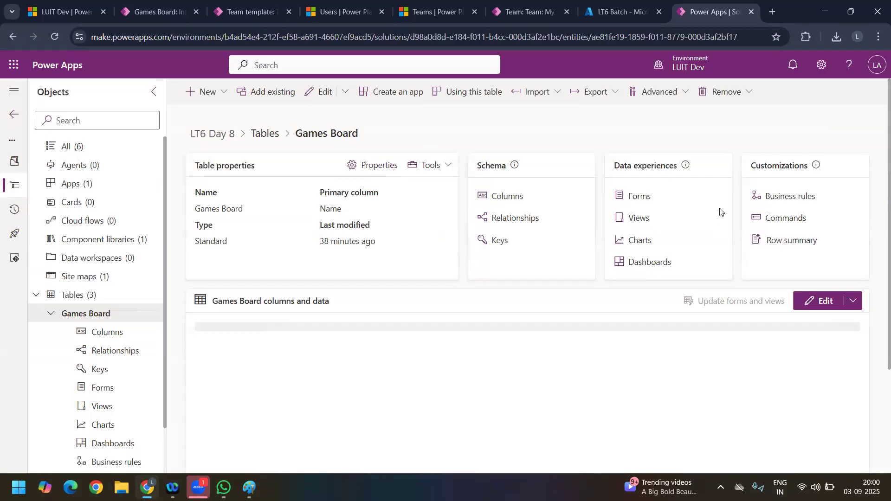
- Enable access teams for rows of the Games Board table in its advanced properties and save the table
left_click(385, 169)
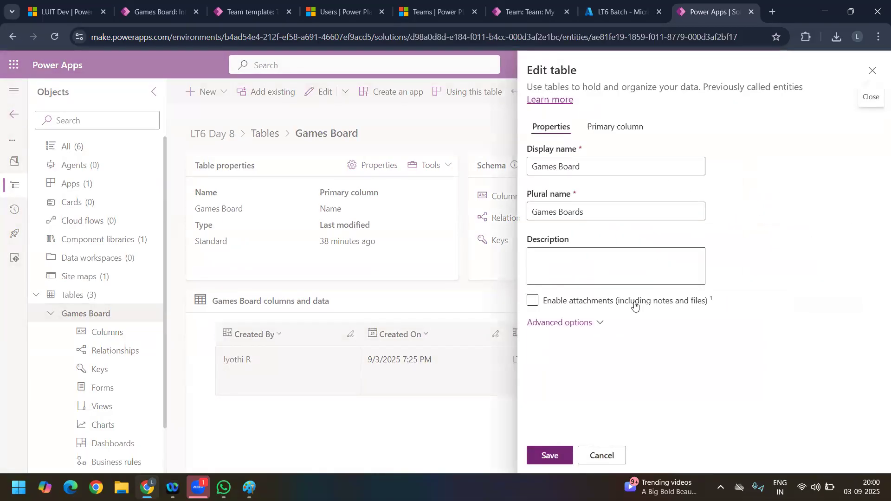
left_click(593, 323)
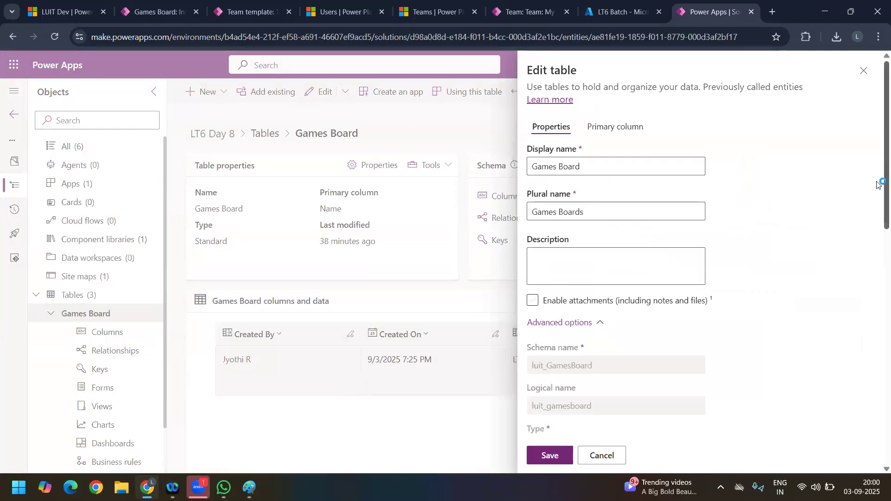
scroll(879, 185, "down", 10)
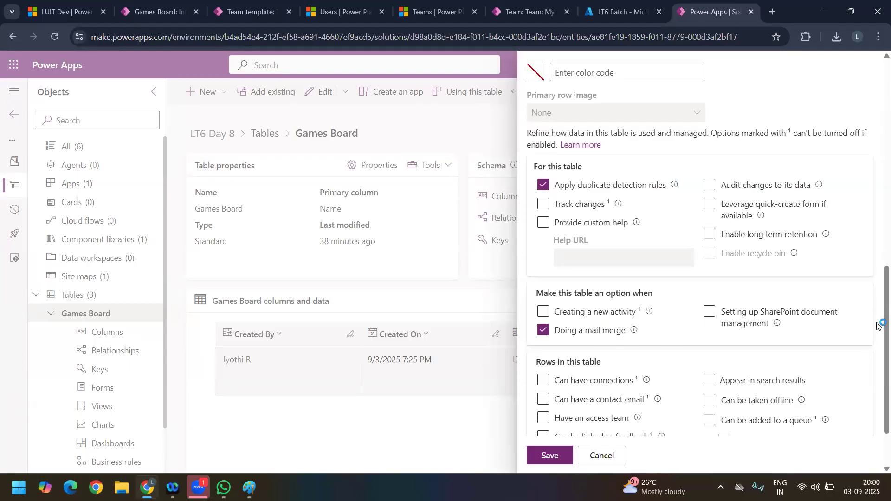
scroll(879, 325, "down", 3)
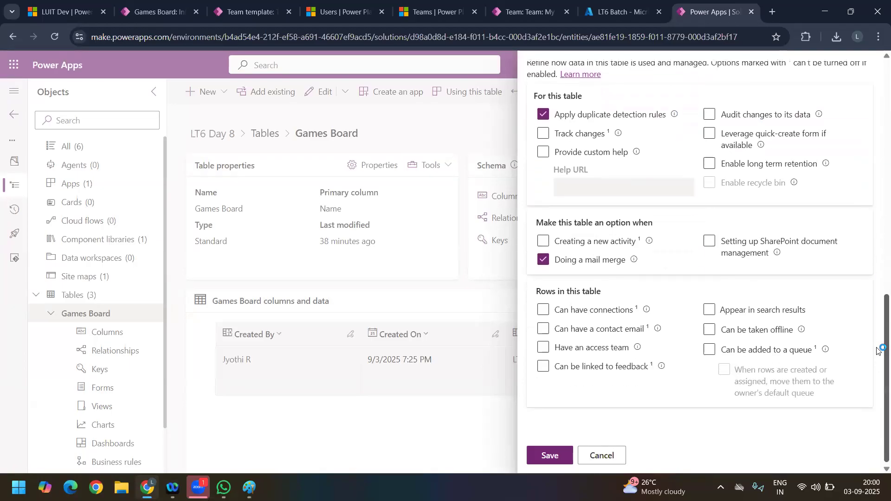
left_click(546, 349)
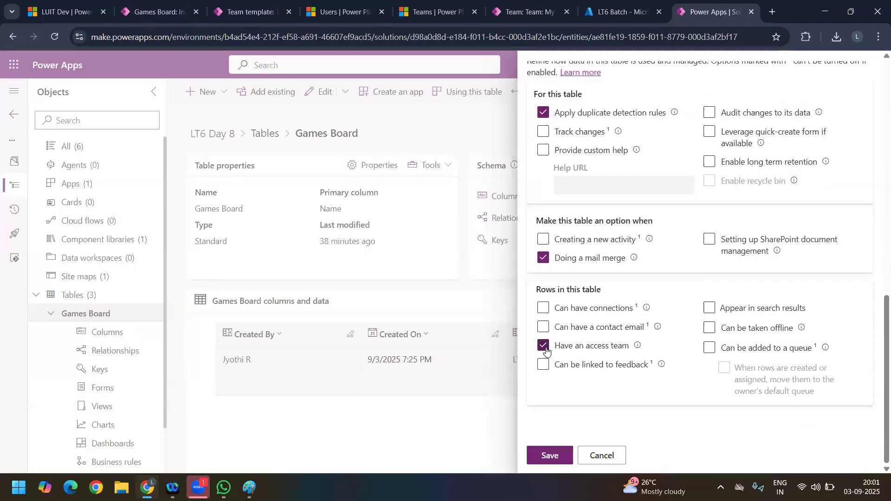
left_click(543, 456)
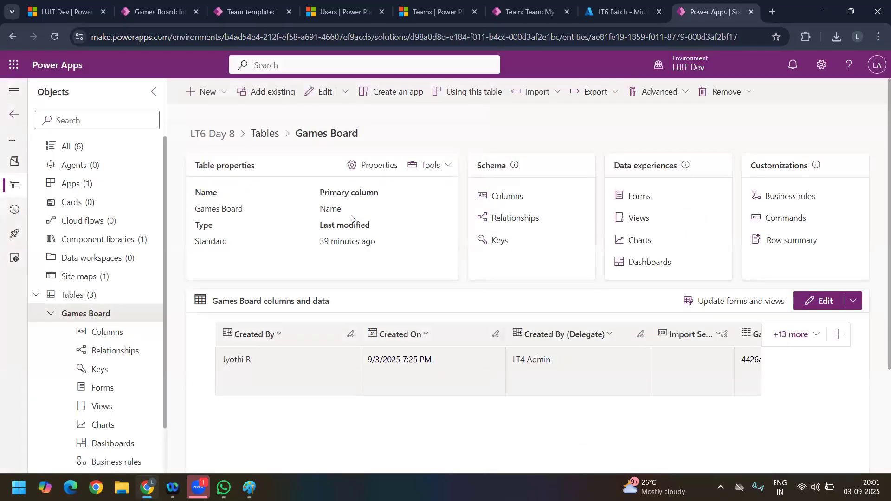
- Publish all customizations from the full object list of the LT6 Day 8 solution
left_click(77, 158)
left_click(92, 148)
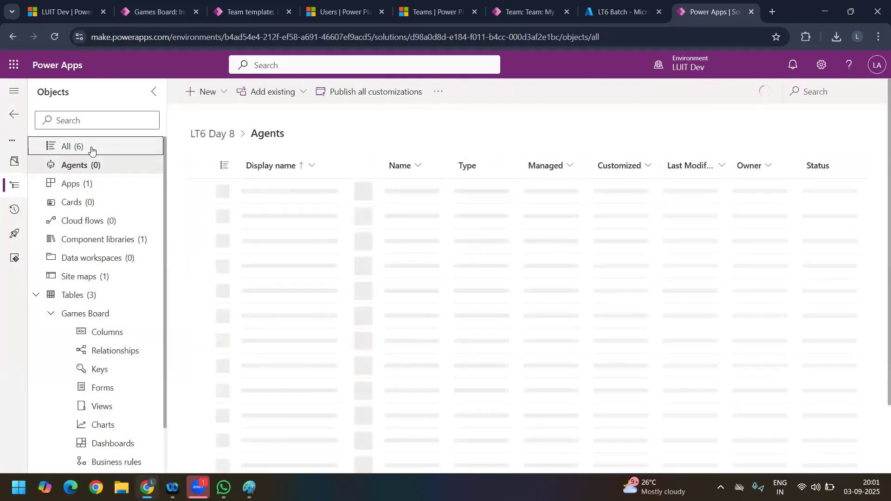
left_click(347, 91)
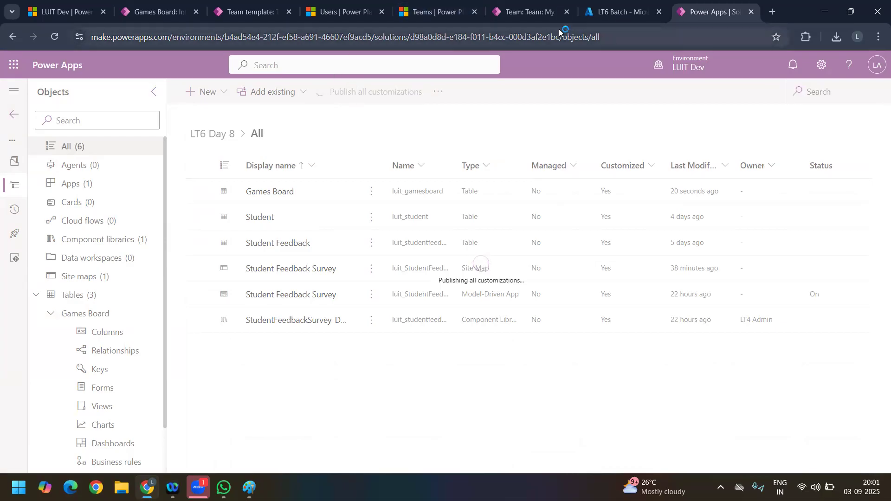
- Reload the new team template form, name the template TEMP TT and set its entity to Games Board
left_click(527, 12)
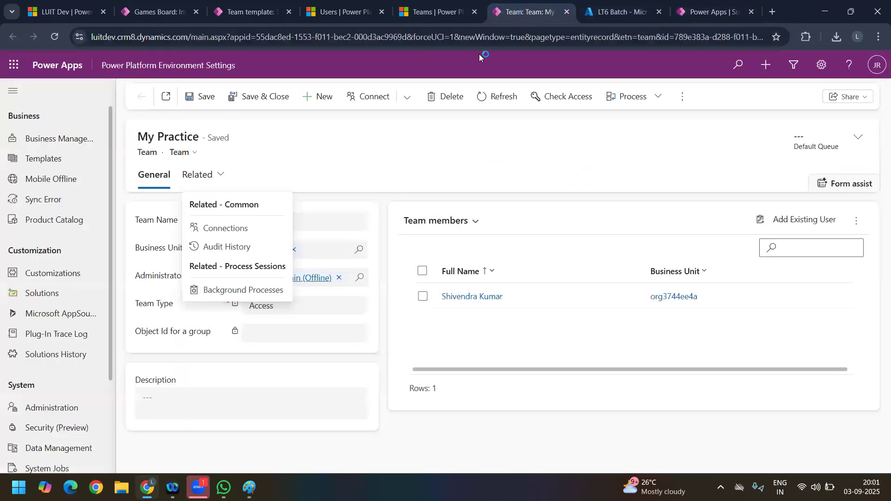
left_click(434, 14)
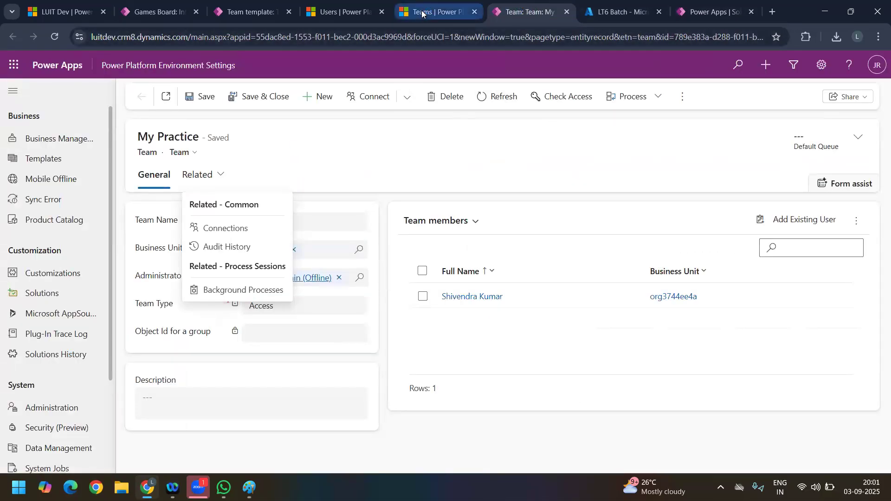
left_click(247, 12)
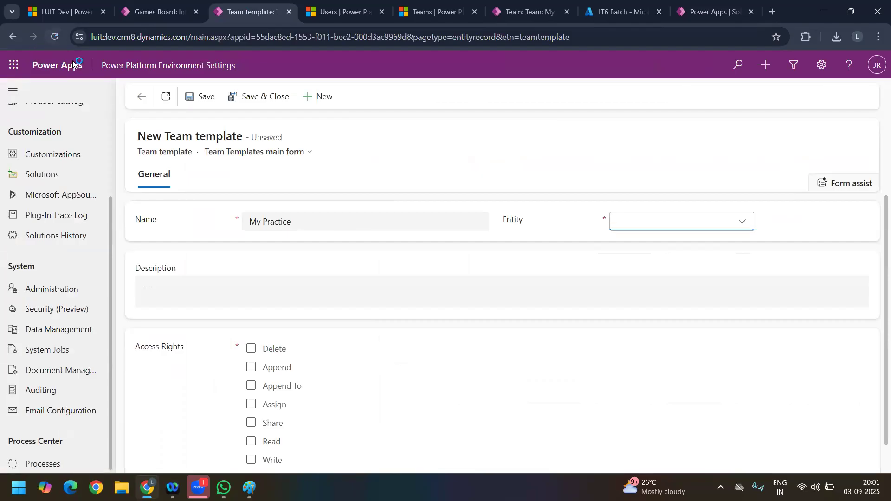
left_click(51, 36)
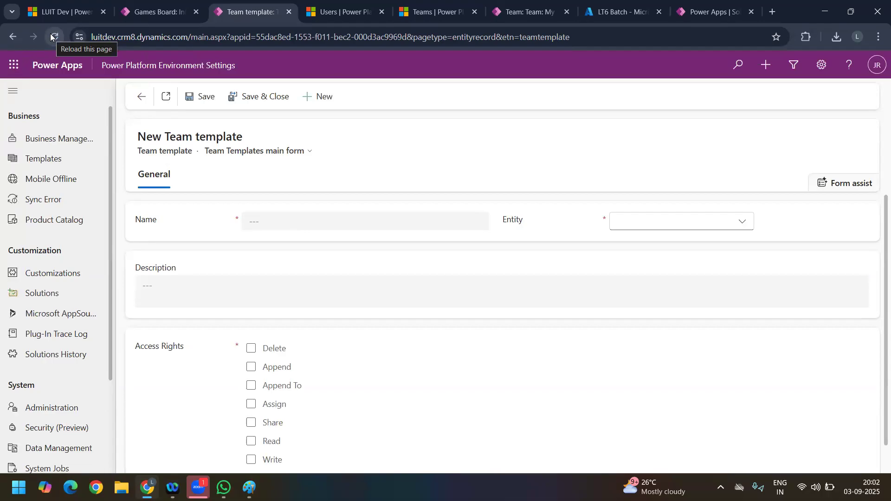
left_click(344, 217)
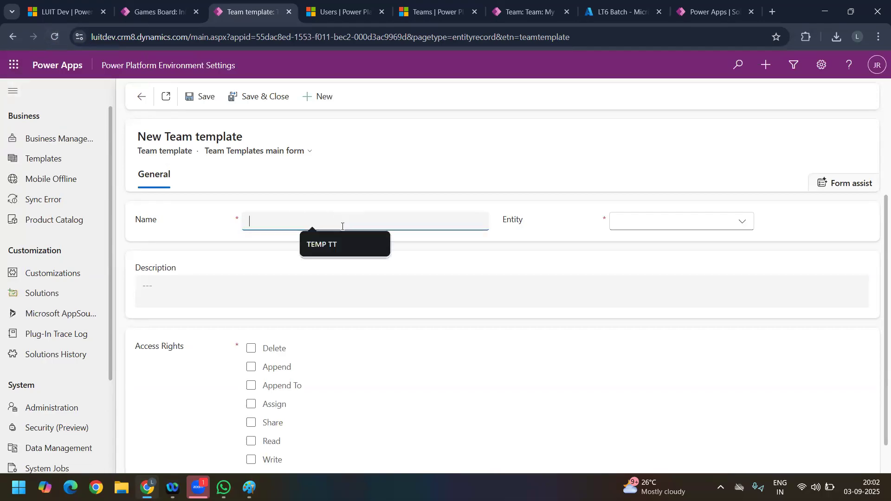
left_click(342, 252)
left_click(622, 231)
left_click(645, 245)
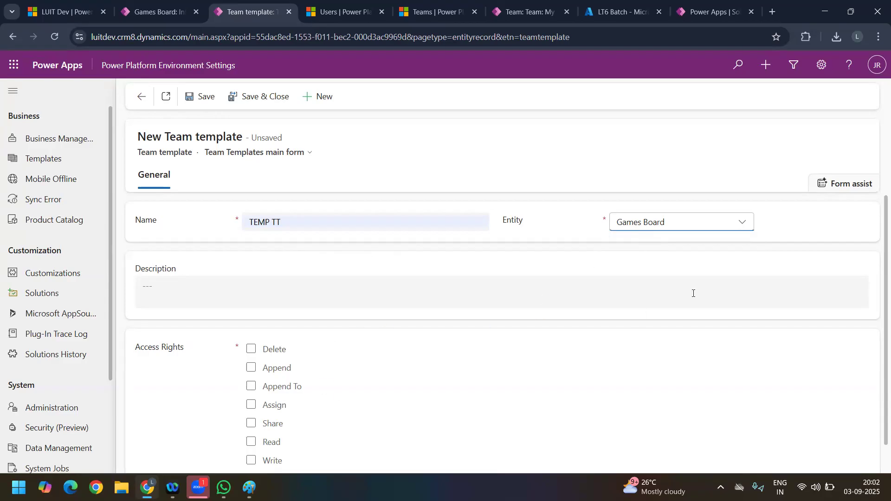
- Grant the Delete, Assign, Read and Write access rights to the team template, save it and check its related items
scroll(880, 346, "down", 1)
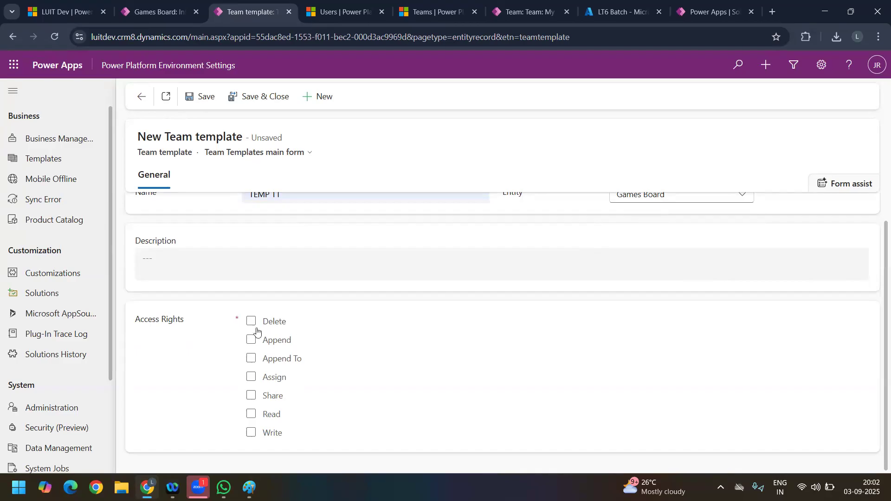
left_click(256, 382)
left_click(252, 323)
left_click(251, 413)
left_click(251, 434)
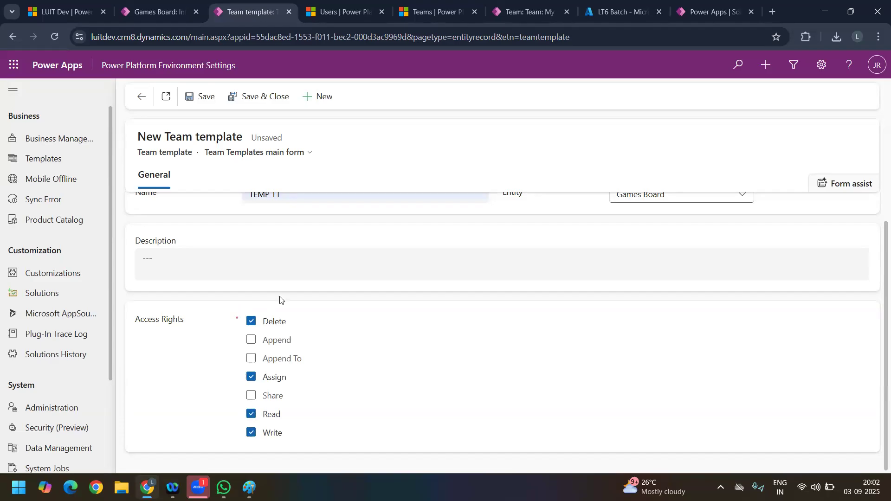
left_click(198, 97)
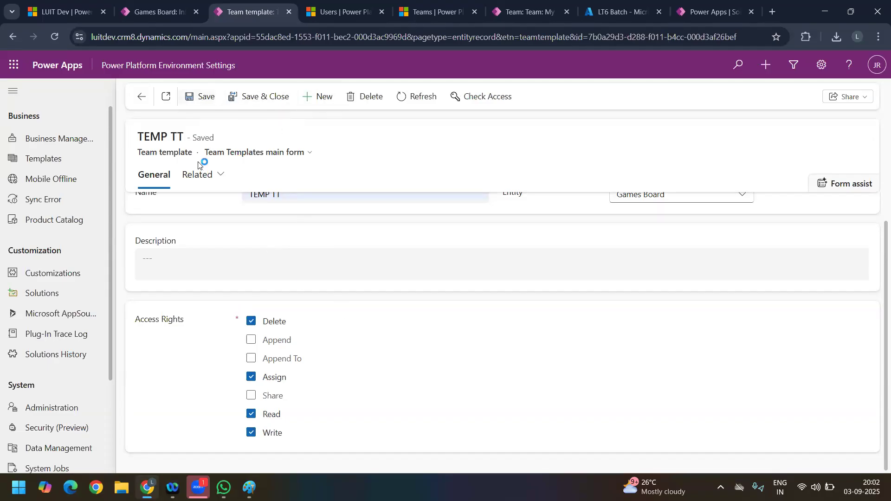
left_click(203, 174)
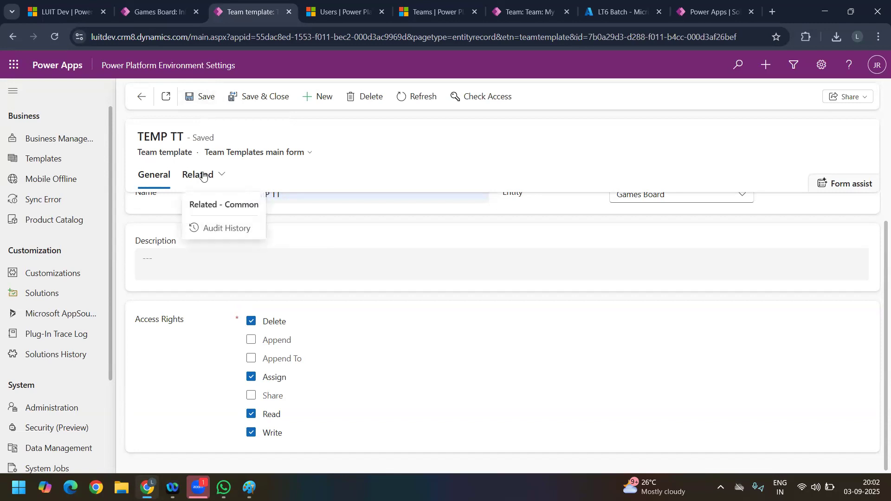
- Open the Games Board table's main Information form in the form designer and collapse its properties
left_click(168, 13)
left_click(701, 13)
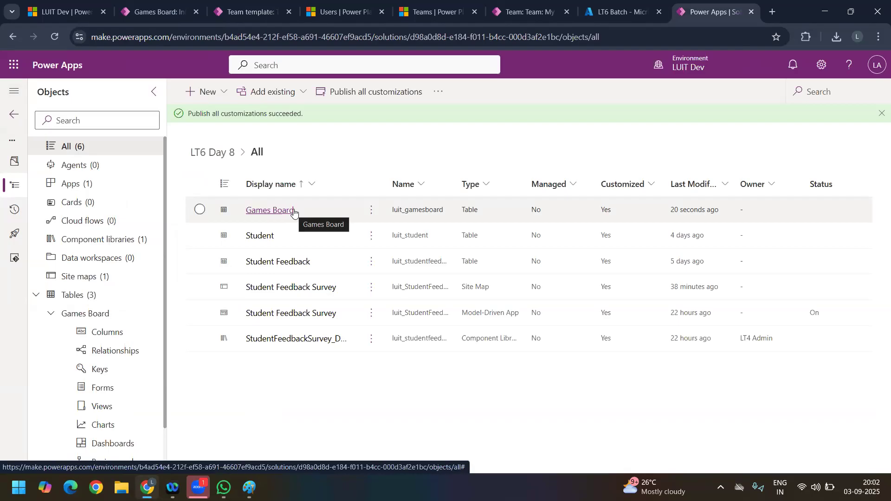
left_click(107, 390)
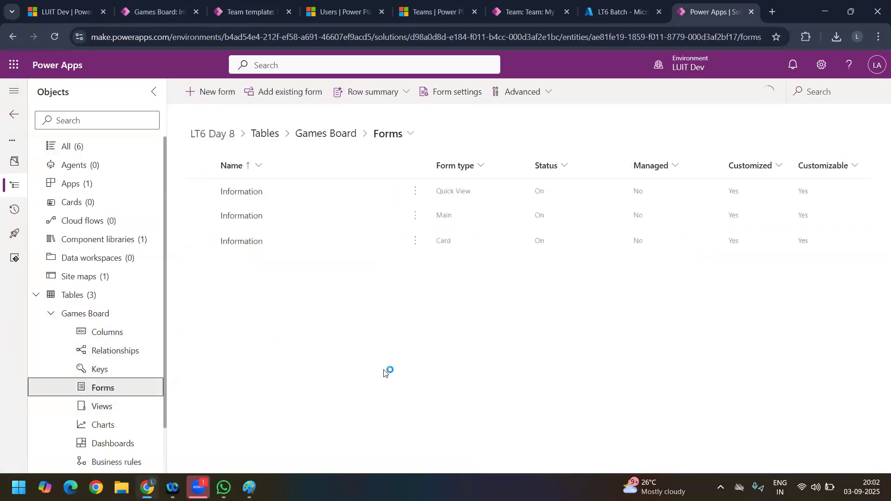
left_click(245, 223)
left_click(246, 222)
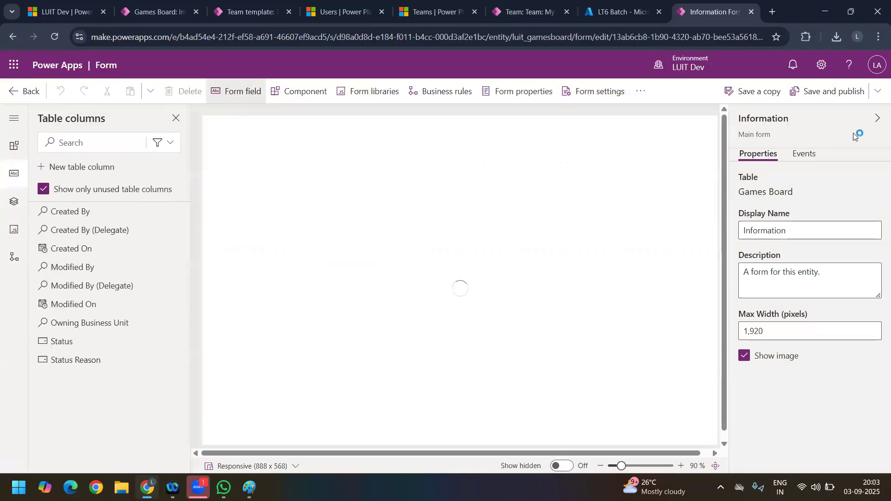
left_click(878, 118)
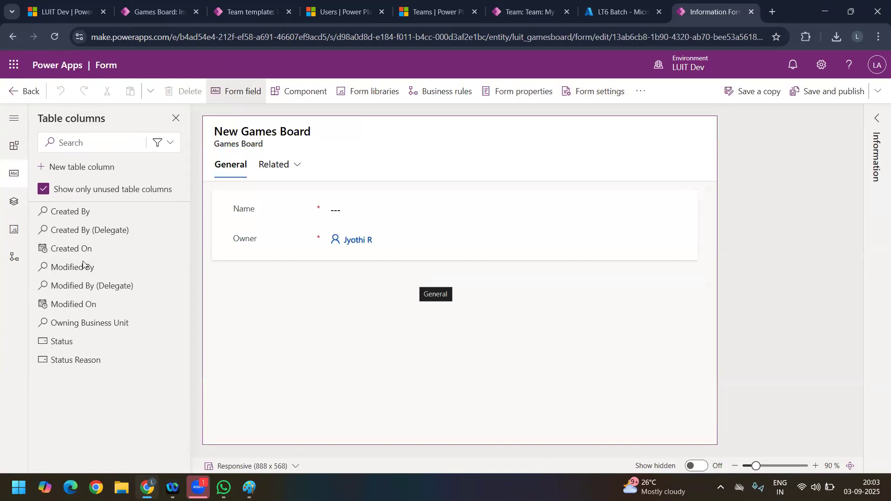
- Start inserting a subgrid from the grid components on the Games Board main form
left_click(299, 94)
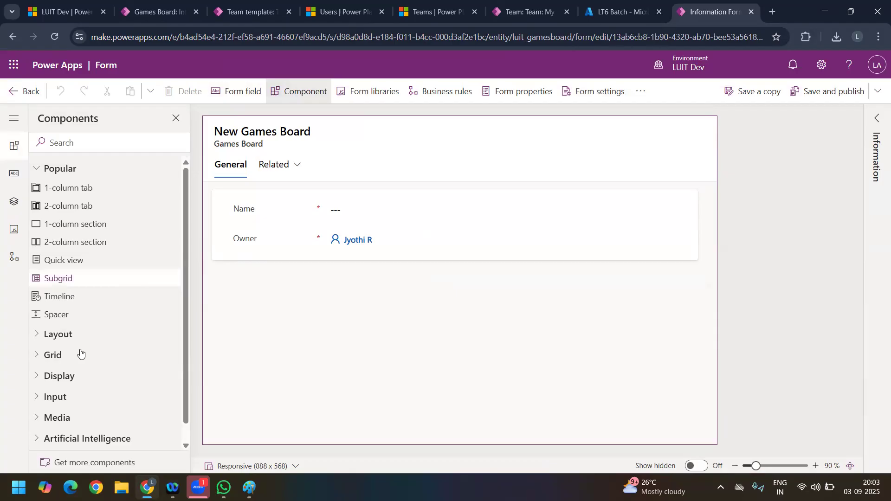
left_click(57, 355)
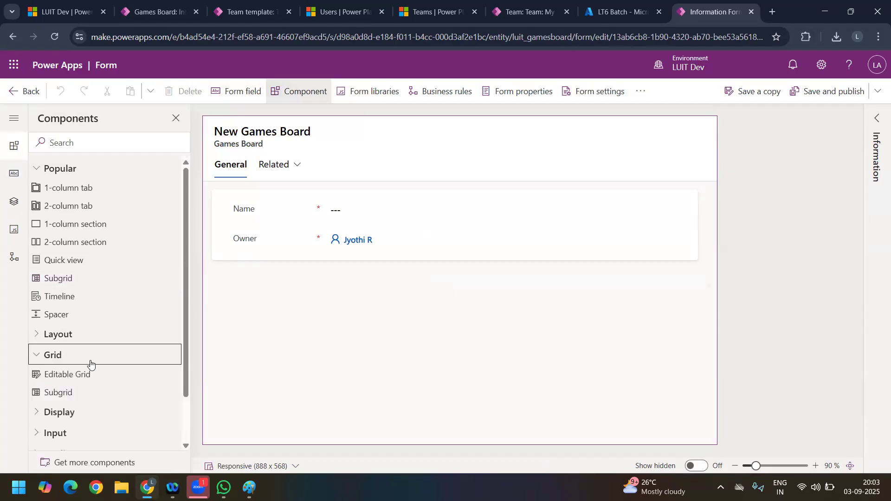
left_click(70, 395)
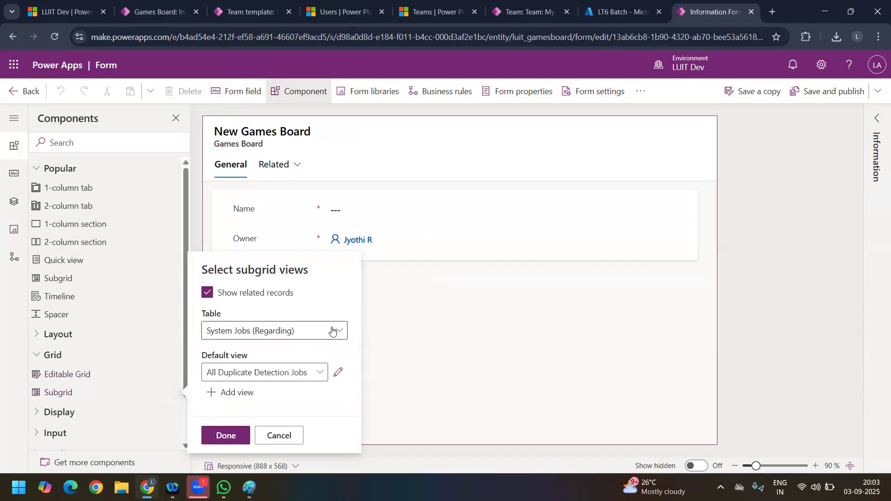
left_click(333, 331)
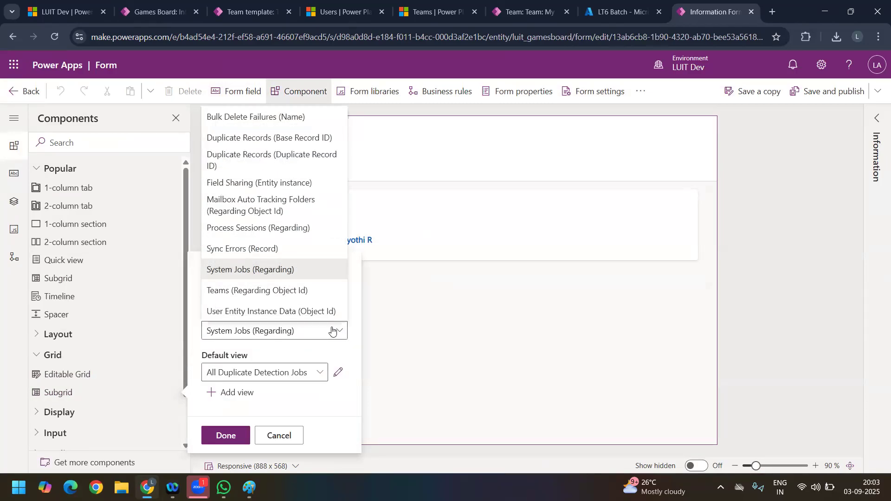
left_click(292, 316)
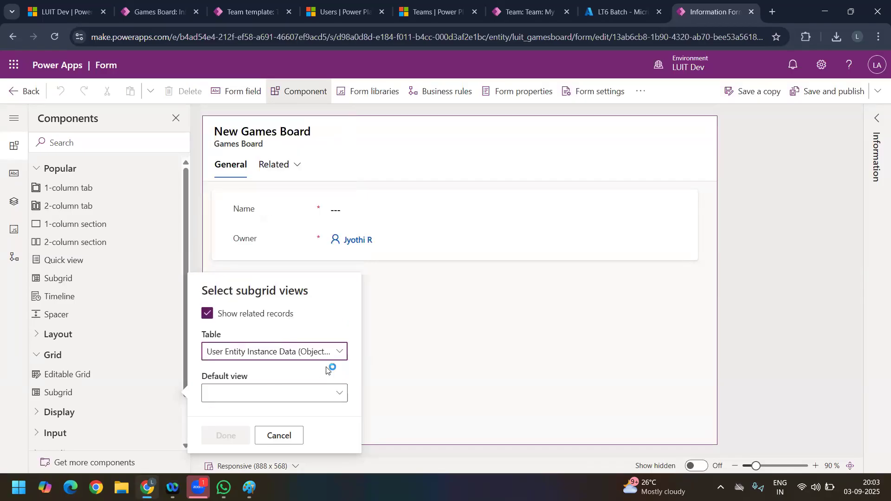
left_click(295, 400)
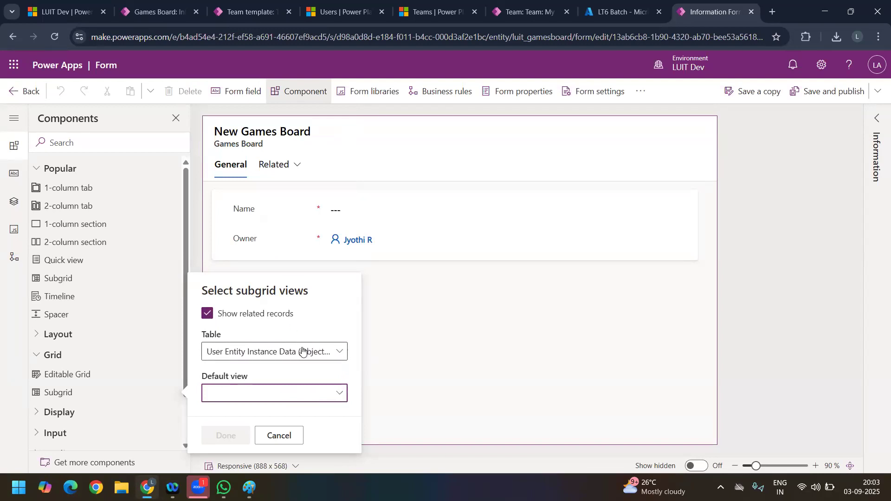
- Set the subgrid to Teams (Regarding Object Id) with the My Owner Teams default view, and save and publish the form
left_click(271, 353)
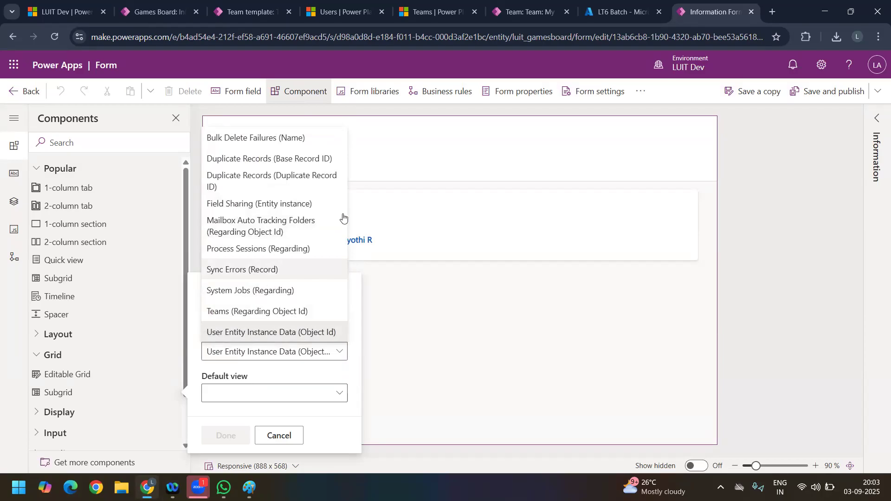
left_click(323, 313)
left_click(298, 380)
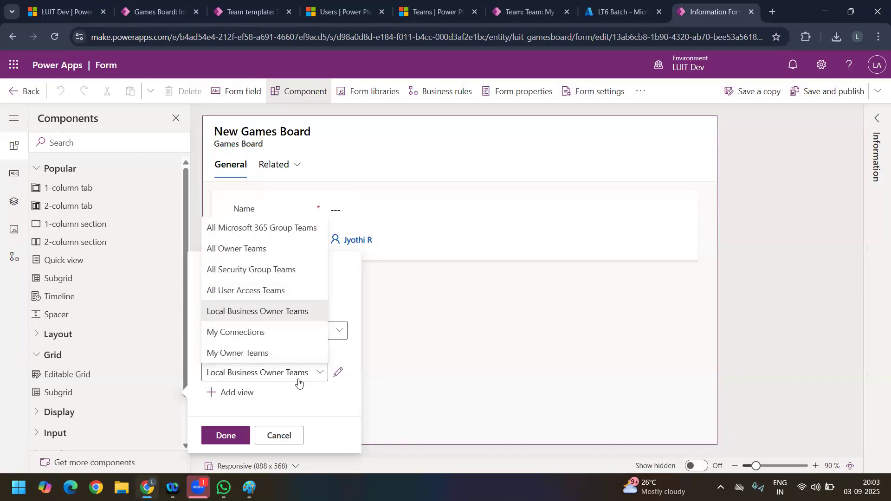
left_click(276, 354)
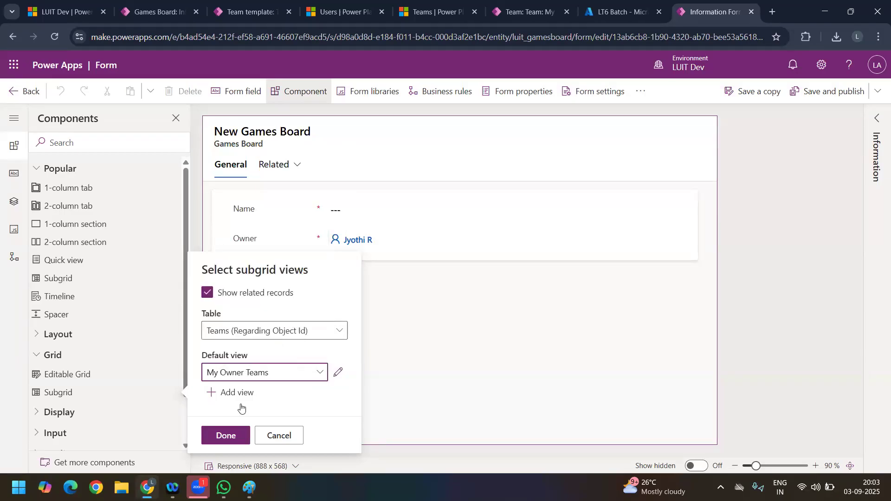
left_click(225, 432)
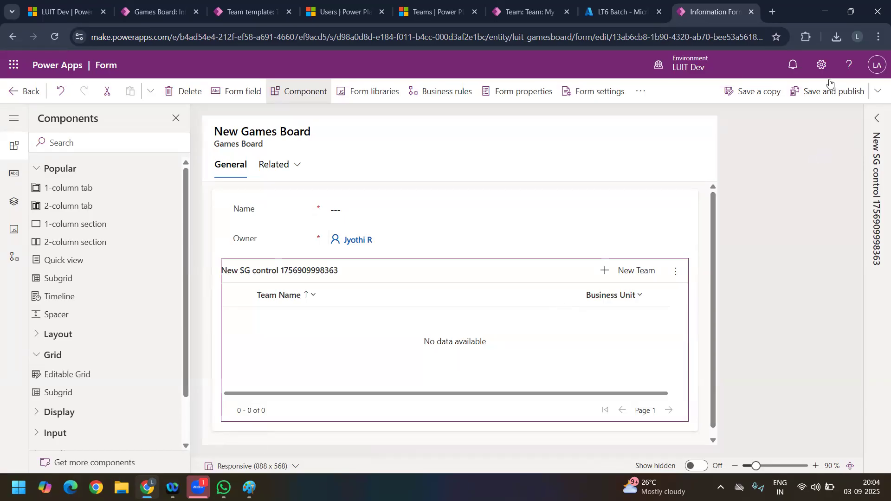
left_click(808, 91)
- Check the assignment options of the Cricket Board record, closing them without assigning it
left_click(156, 12)
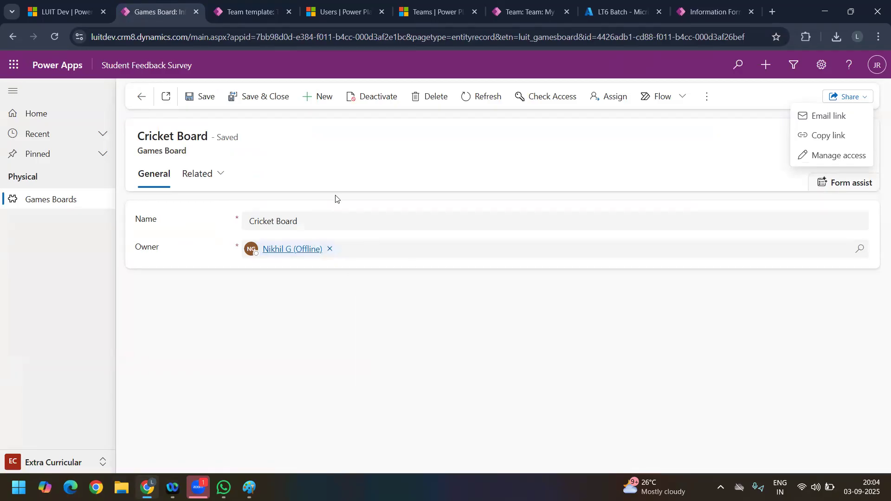
left_click(606, 97)
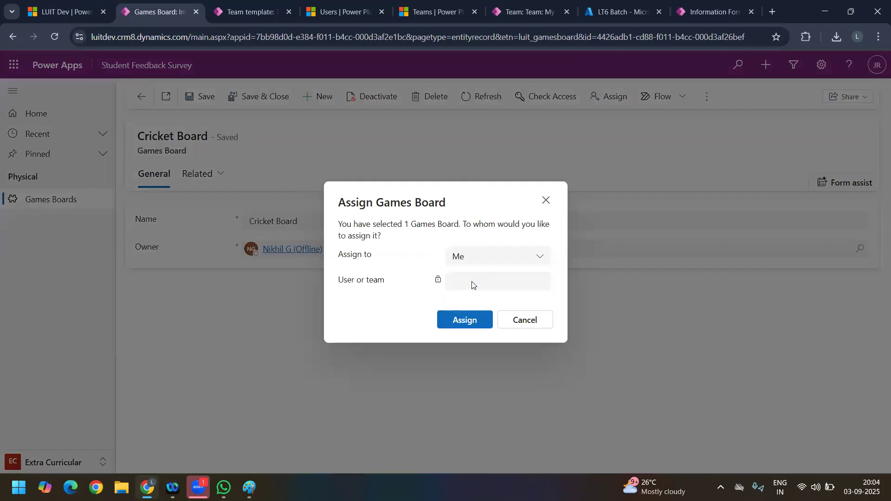
left_click(481, 258)
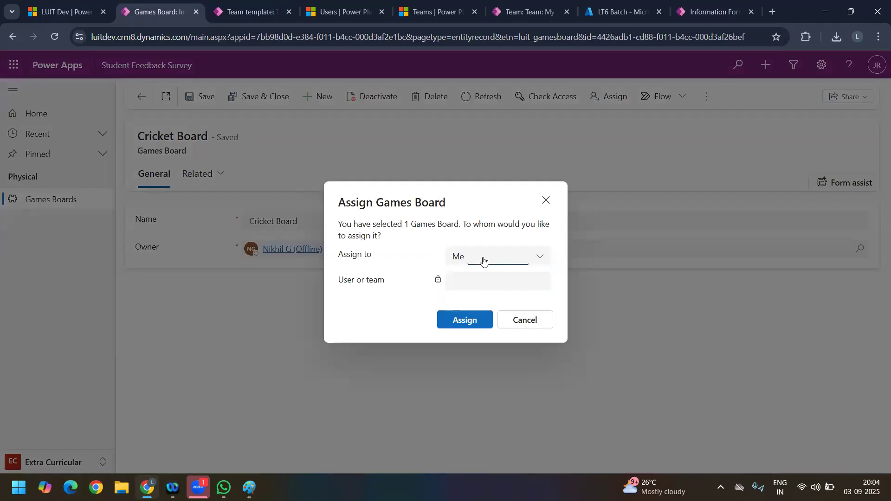
left_click(546, 200)
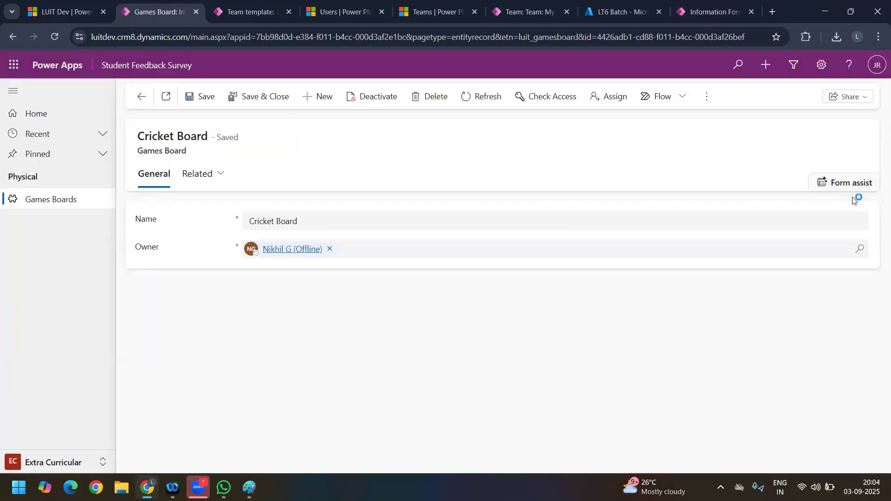
- Review the Cricket Board record's shared access and user/team lookup, closing the sharing options without changes
left_click(839, 98)
left_click(826, 154)
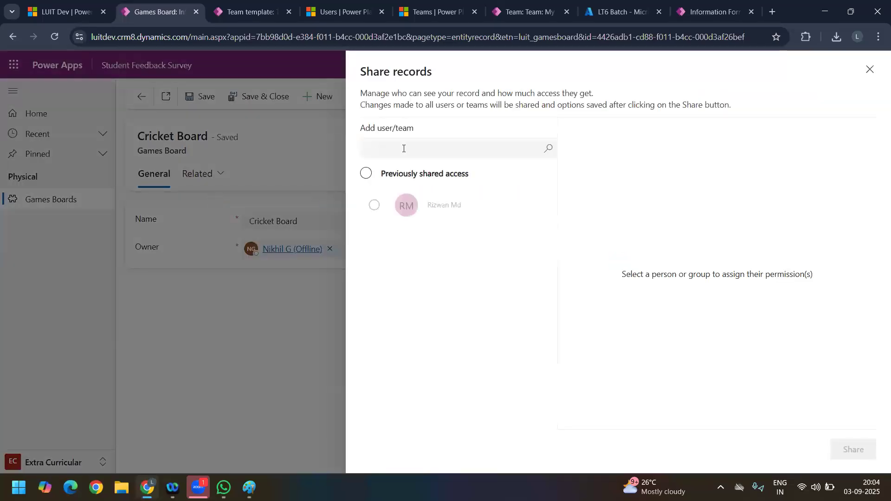
left_click(404, 148)
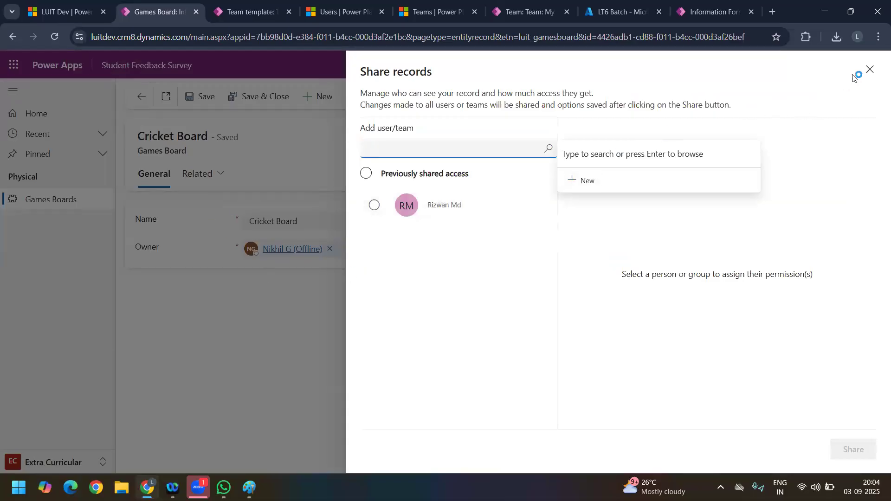
left_click(870, 71)
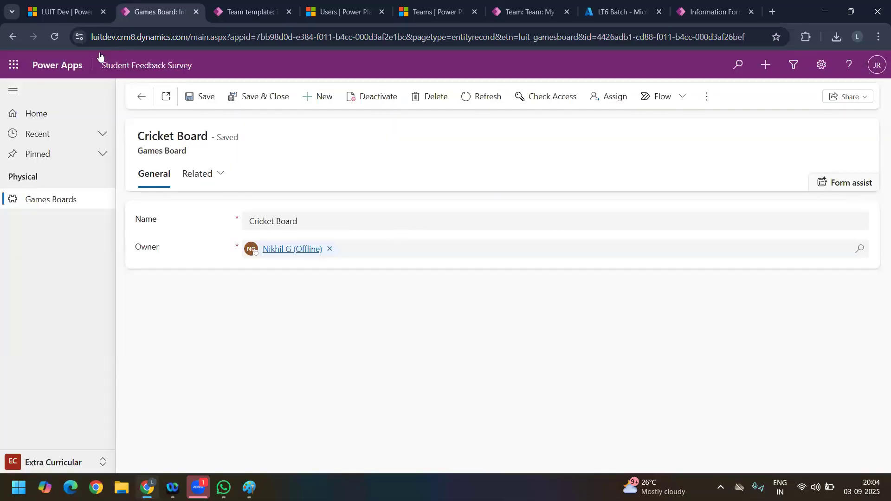
- Reload the Cricket Board record, and leave the form designer for the Games Board table's forms list
left_click(58, 38)
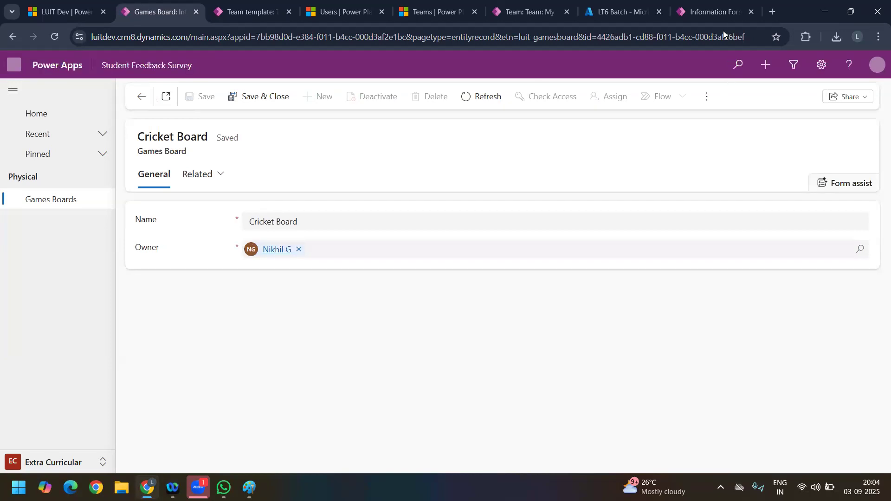
left_click(715, 12)
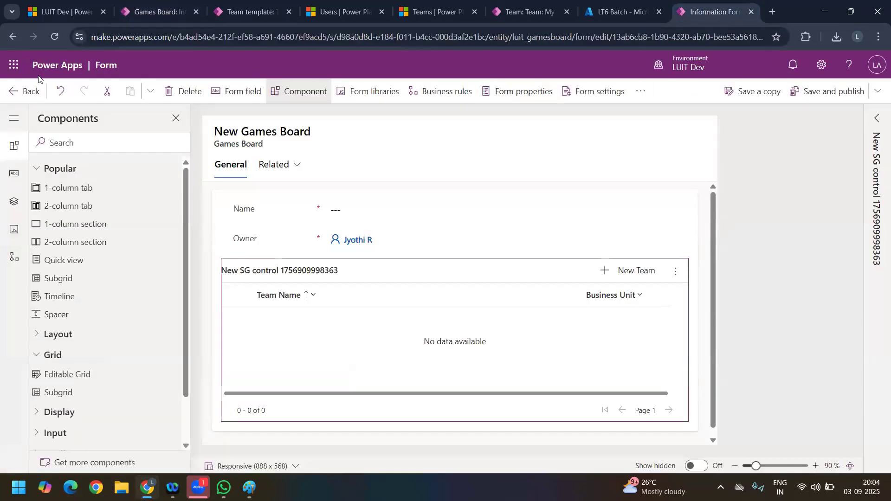
left_click(20, 91)
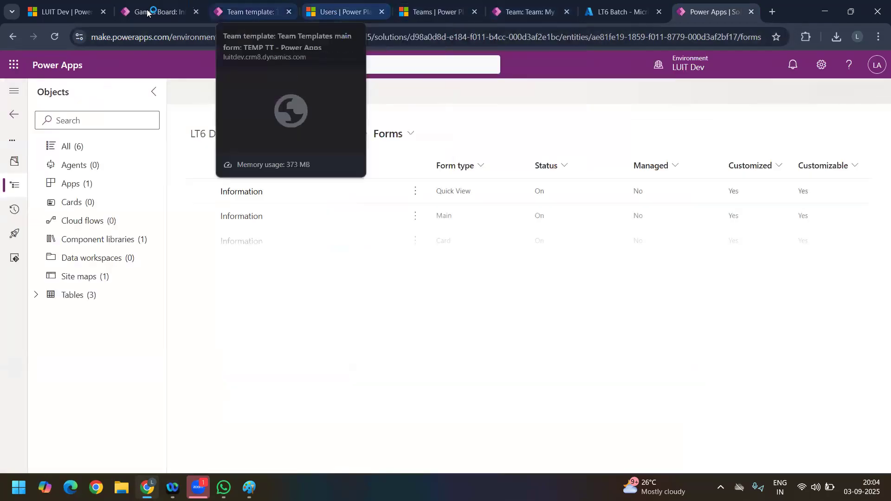
- Look over the environment's users list and the TEMP TT template, and open the environment's Security (Preview) settings
left_click(156, 12)
left_click(320, 12)
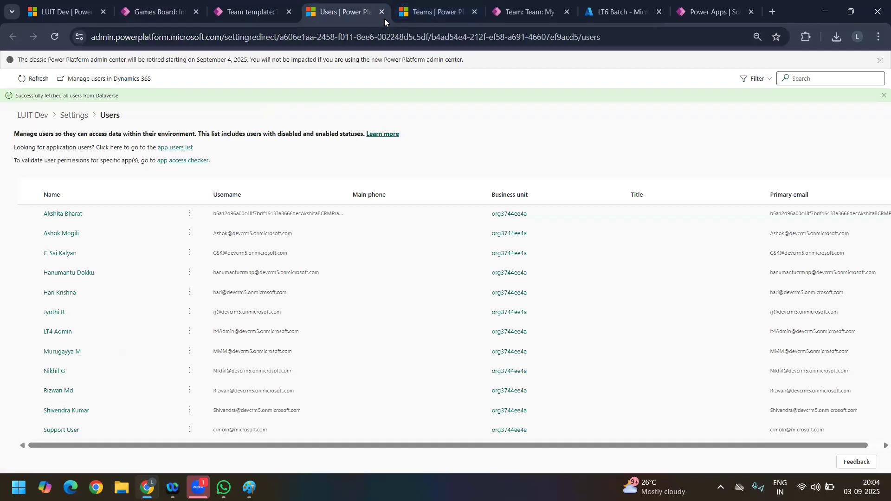
left_click(239, 7)
left_click(822, 66)
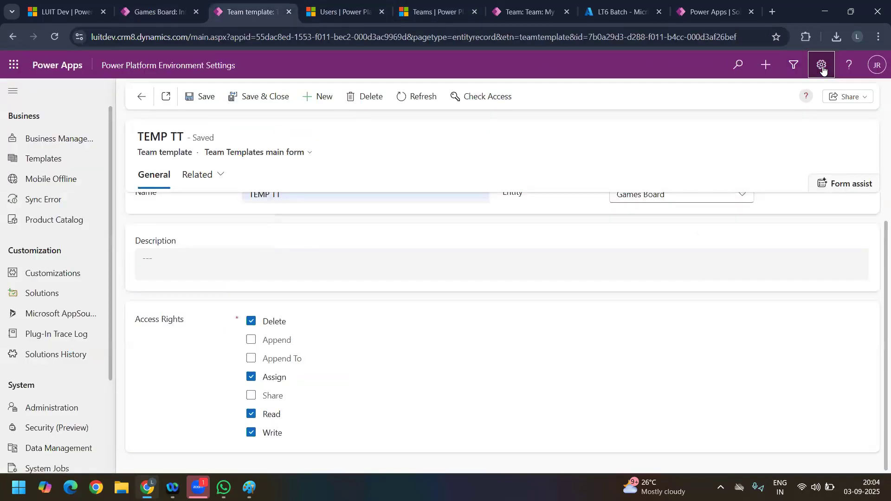
left_click(52, 431)
left_click(46, 426)
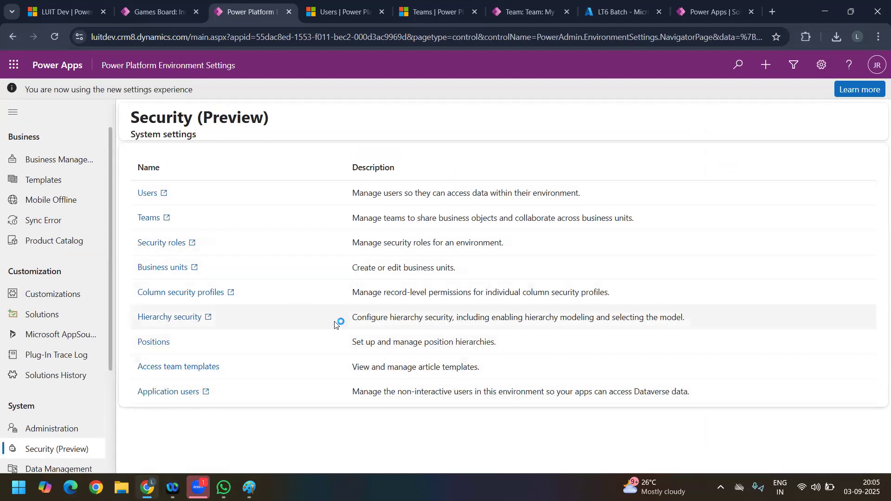
- Reload the Cricket Board record and add the existing Trainee team to its teams subgrid
left_click(158, 12)
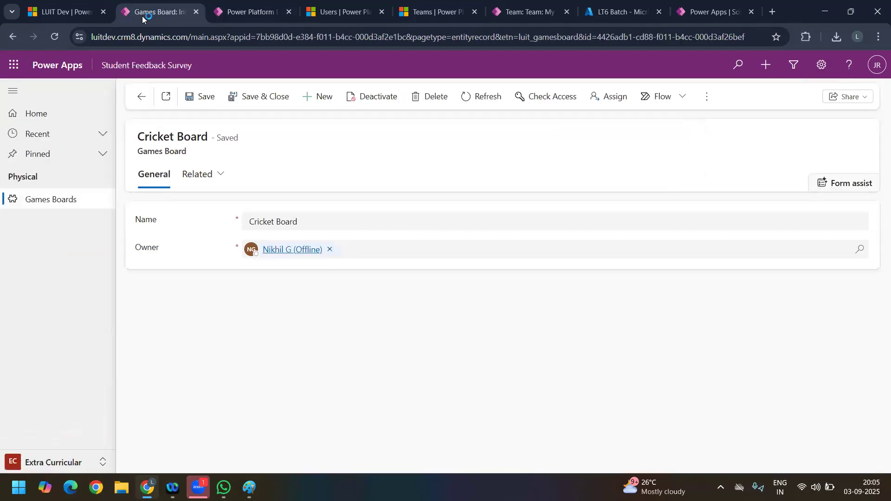
left_click(55, 40)
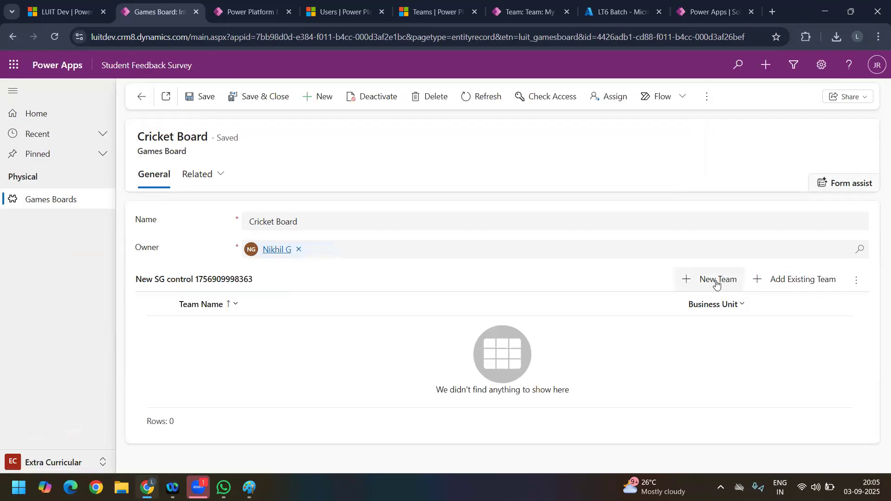
left_click(791, 284)
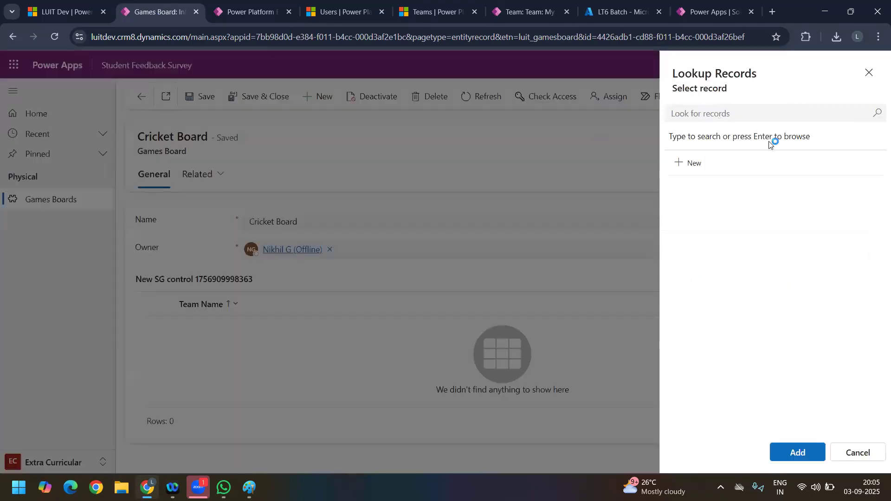
type("gtro")
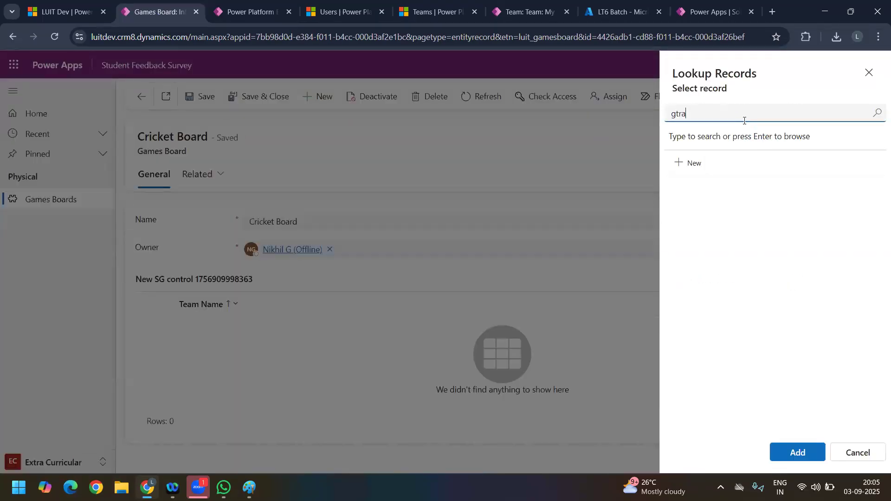
key("BackSpace")
key("BackSpace")
key("BackSpace")
key("BackSpace")
type("train")
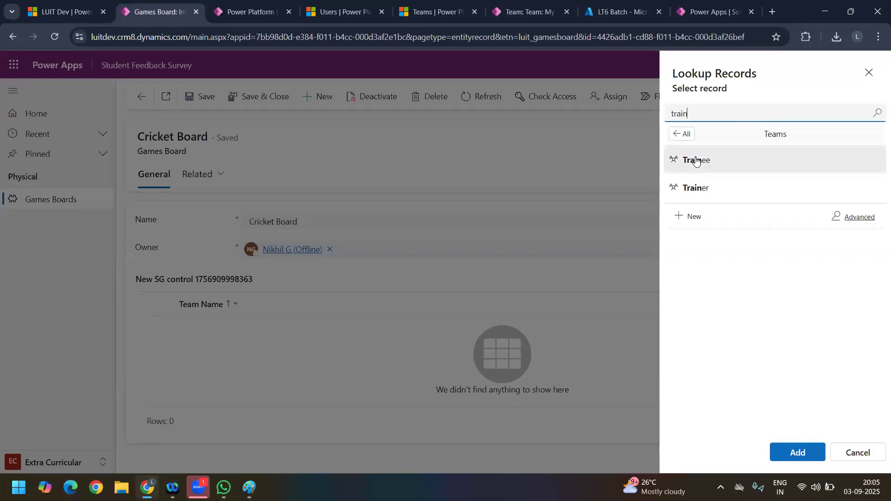
left_click(697, 160)
left_click(797, 452)
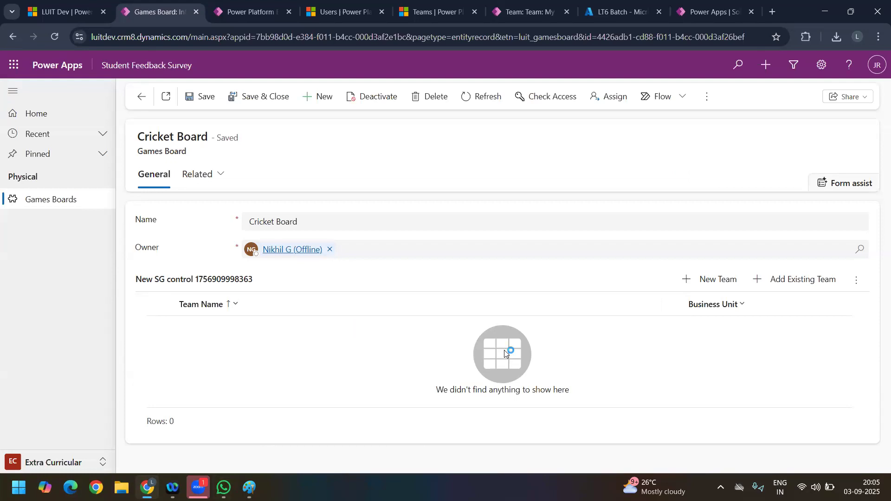
- Switch to the Power Platform admin center and go from LUIT Dev to the list of all environments
left_click(76, 16)
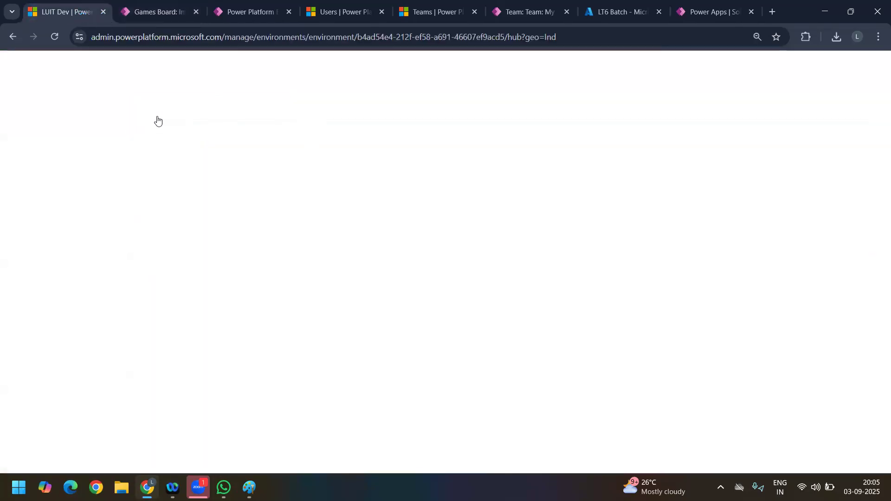
left_click(880, 62)
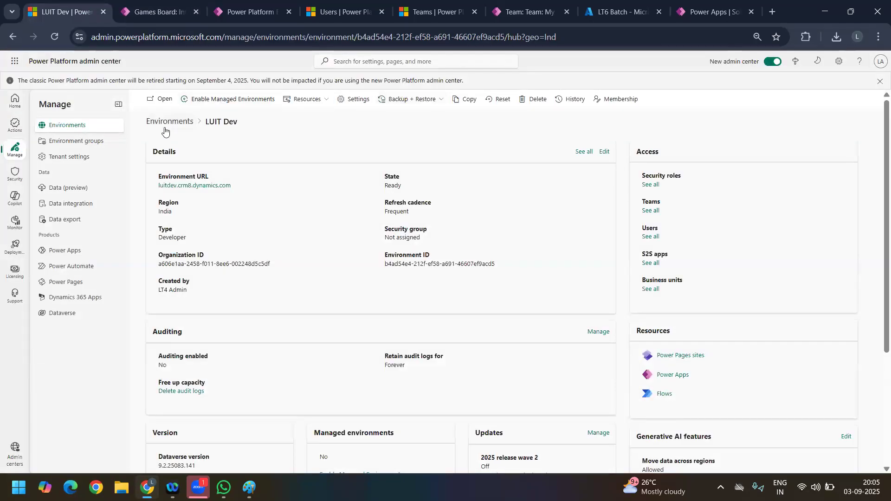
left_click(166, 128)
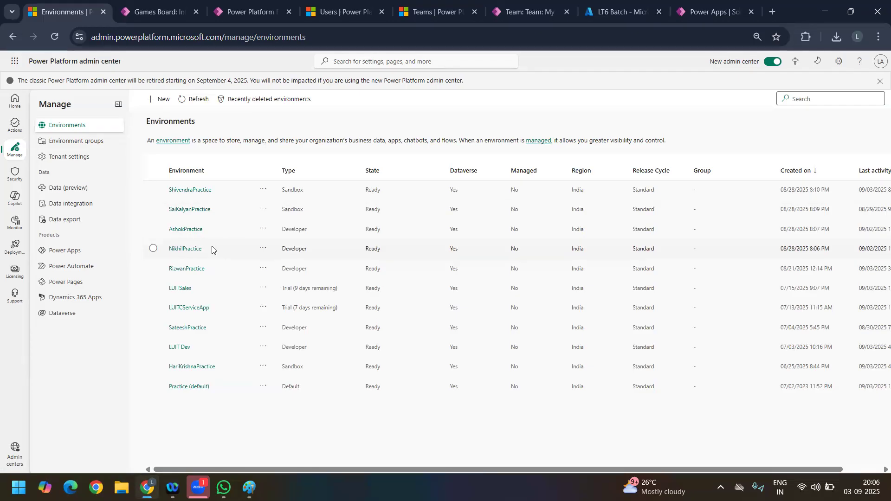
mouse_move(202, 485)
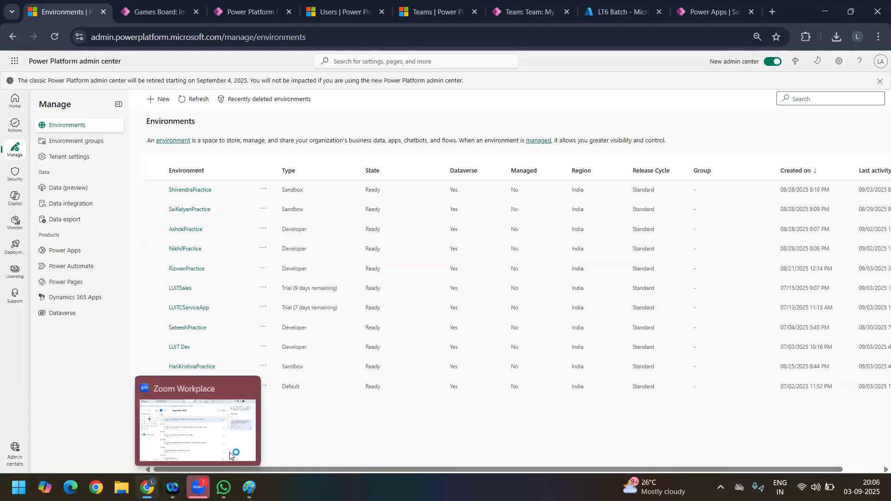
left_click(208, 483)
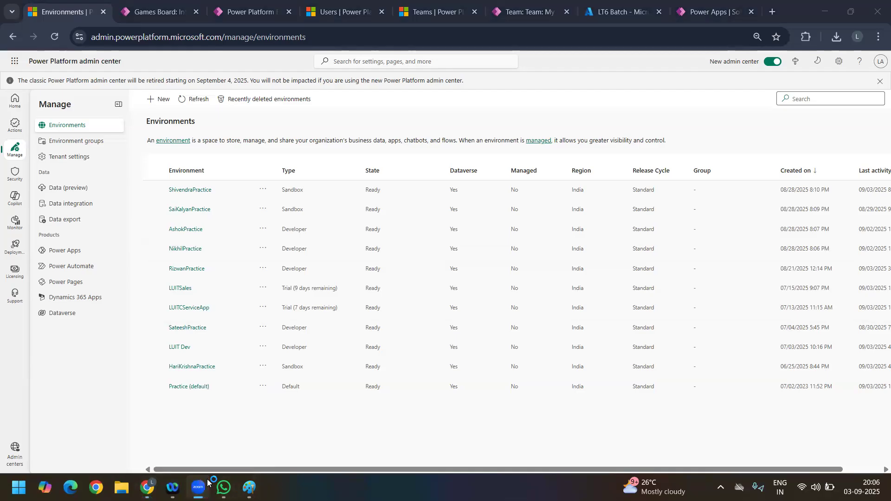
mouse_move(208, 483)
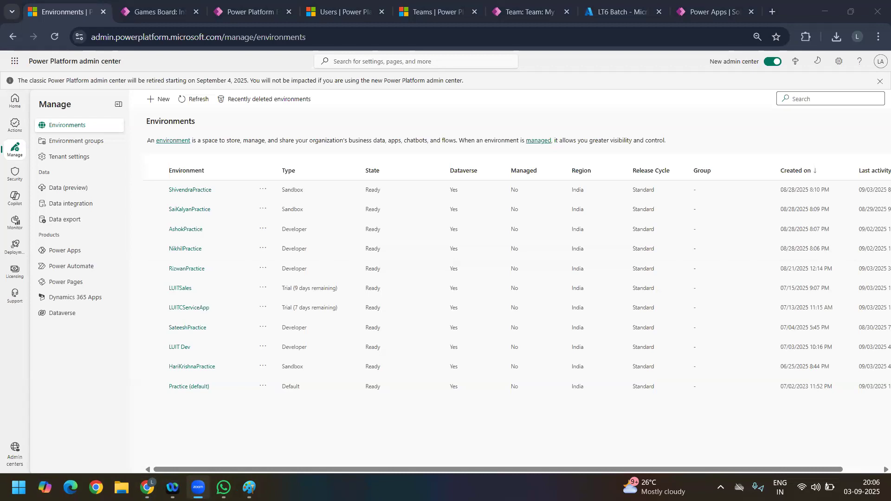
right_click(201, 486)
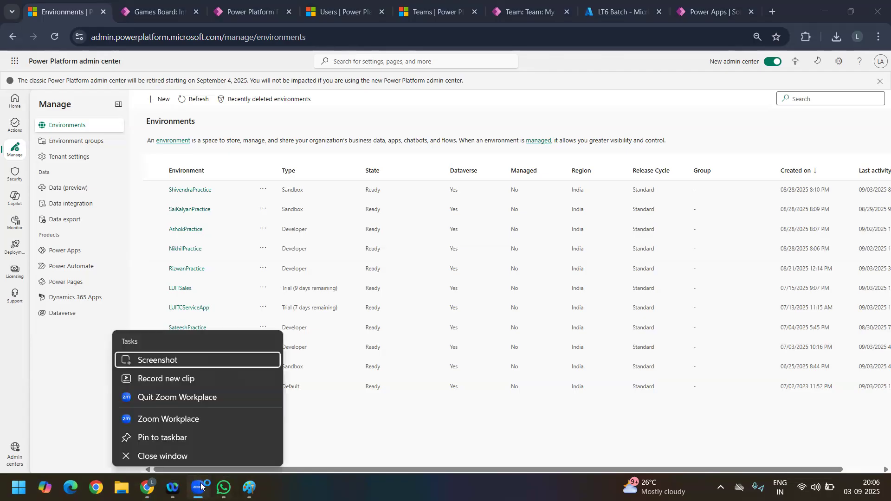
left_click(201, 486)
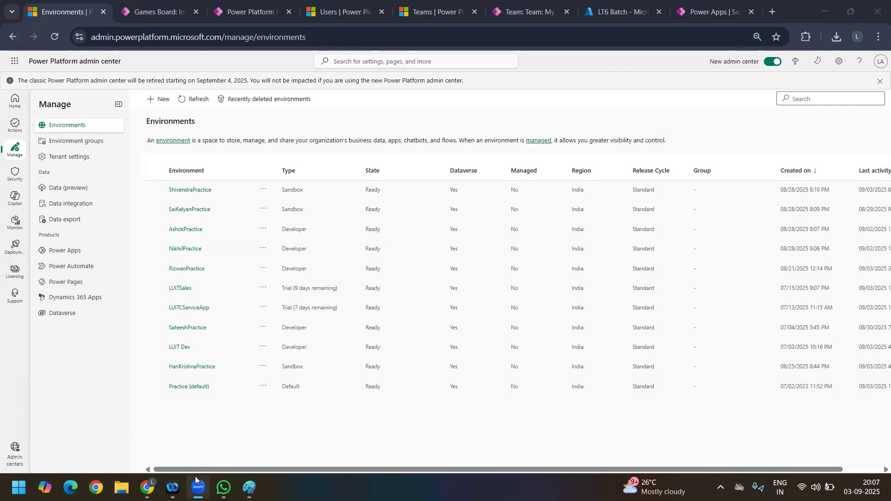
left_click(831, 9)
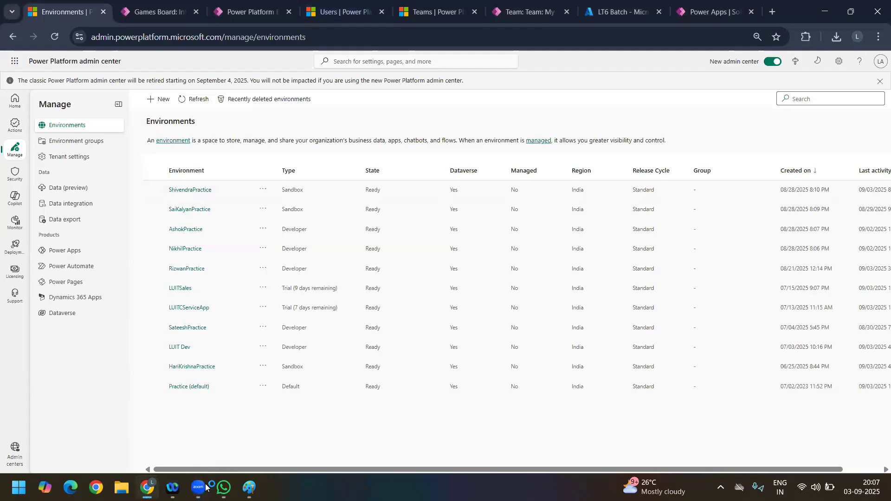
mouse_move(204, 487)
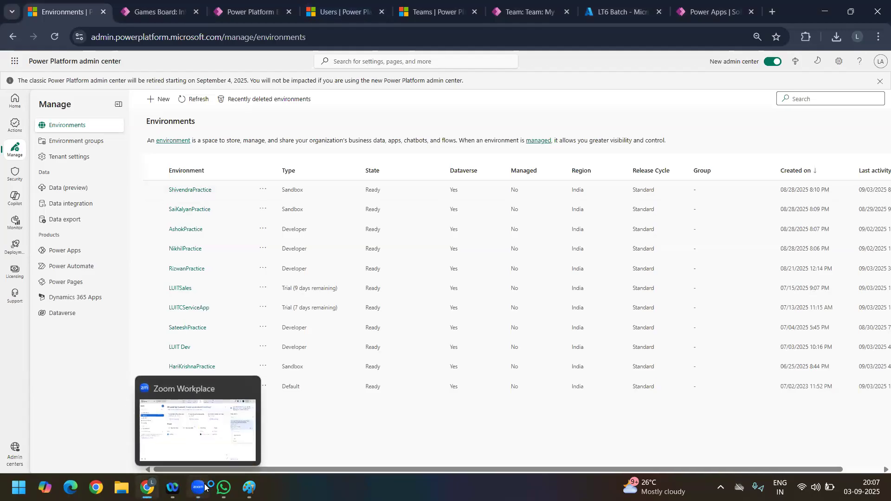
left_click(193, 392)
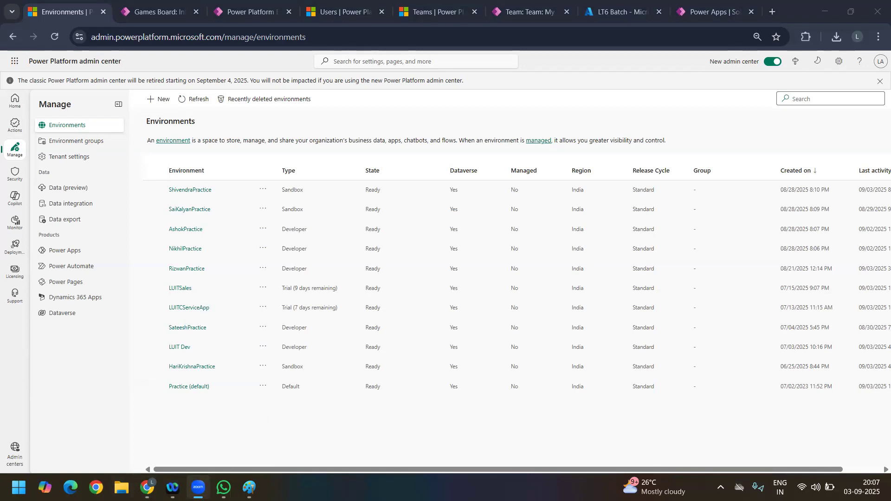
right_click(203, 487)
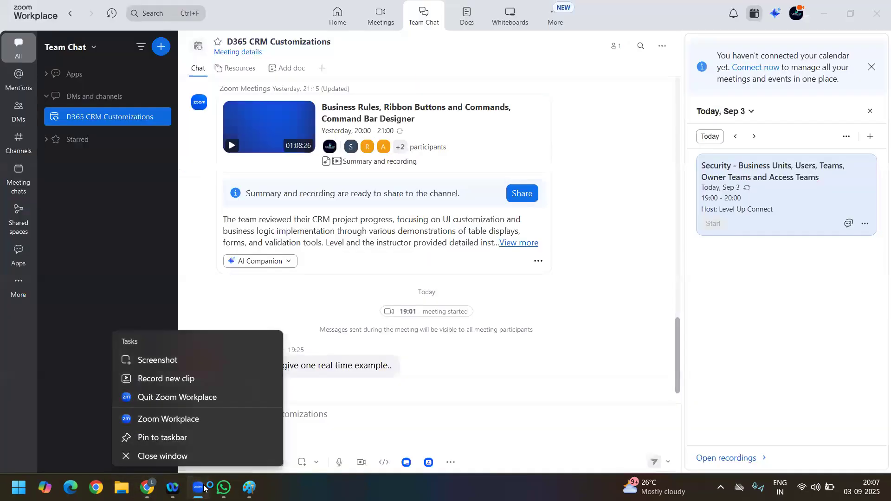
left_click(203, 488)
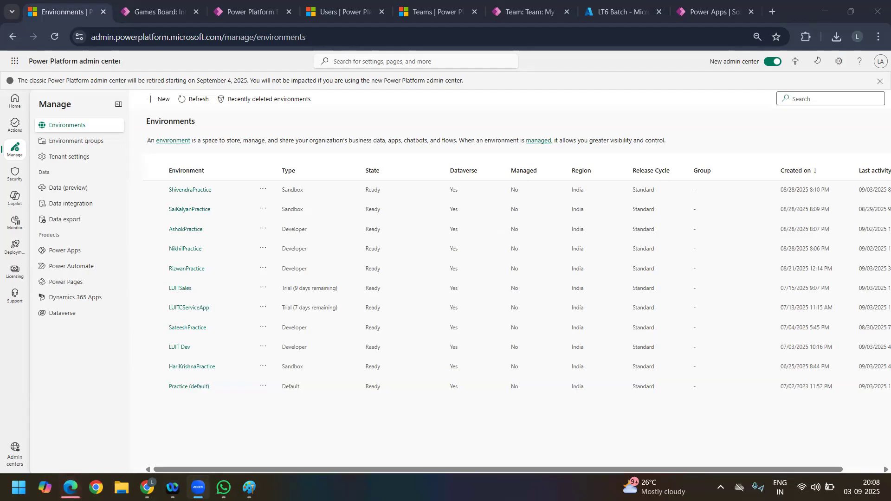
mouse_move(199, 488)
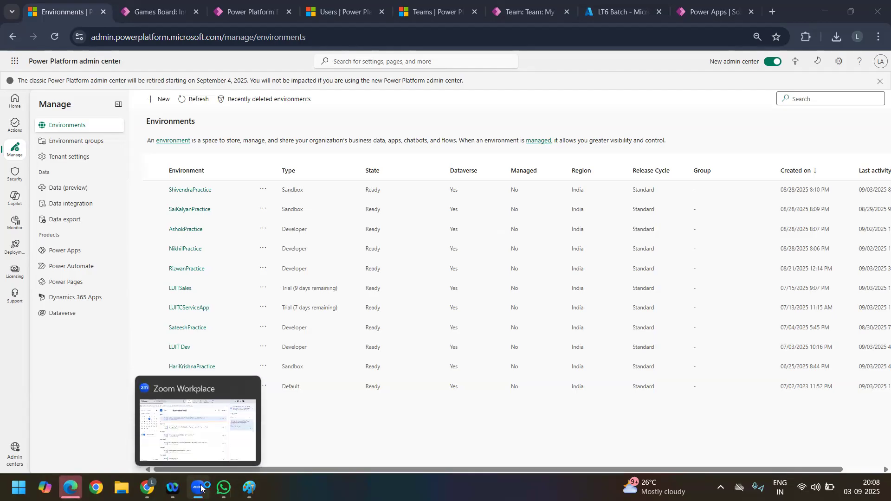
left_click(200, 488)
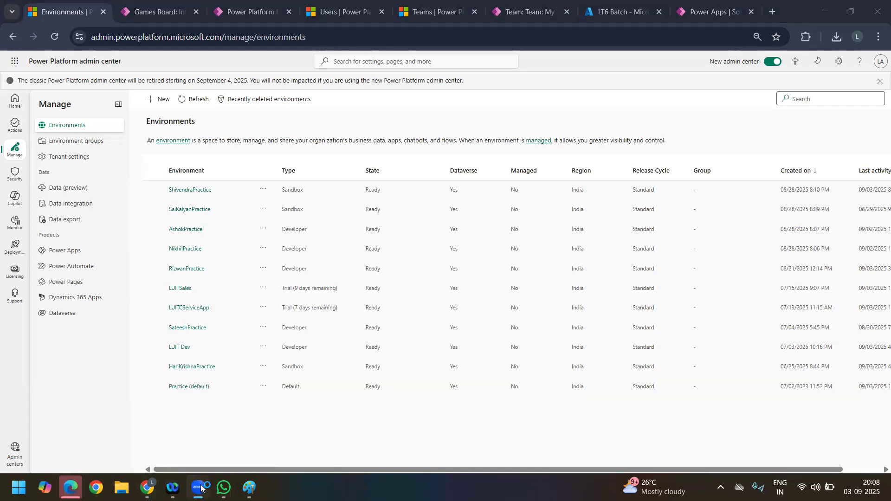